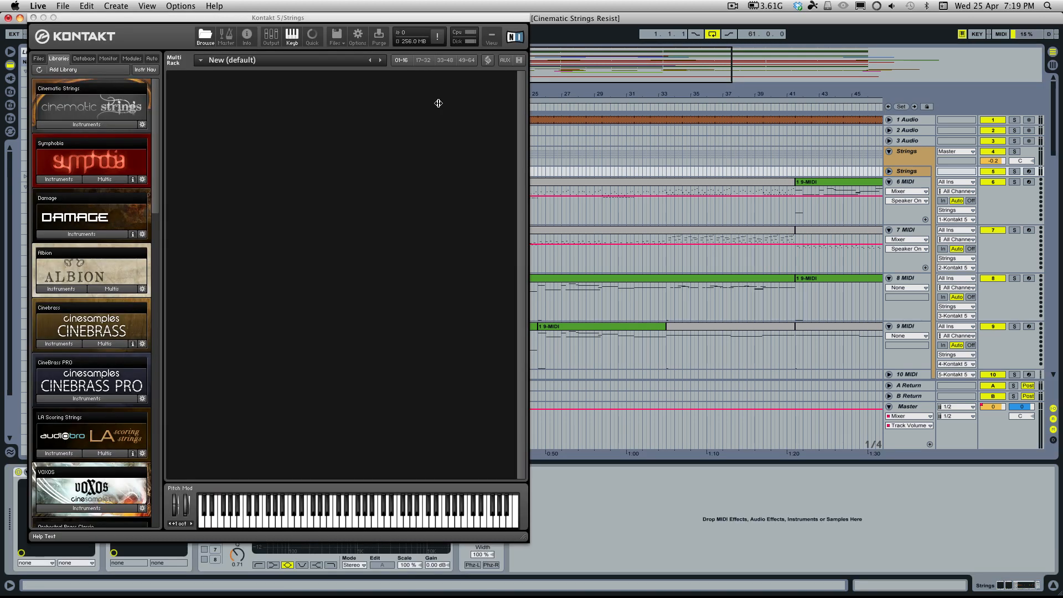
Look through the Cinematic Strings instruments loaded in the Kontakt rack, from Cellos to 2nd Violins, and close the plugin window
drag(344, 18, 547, 28)
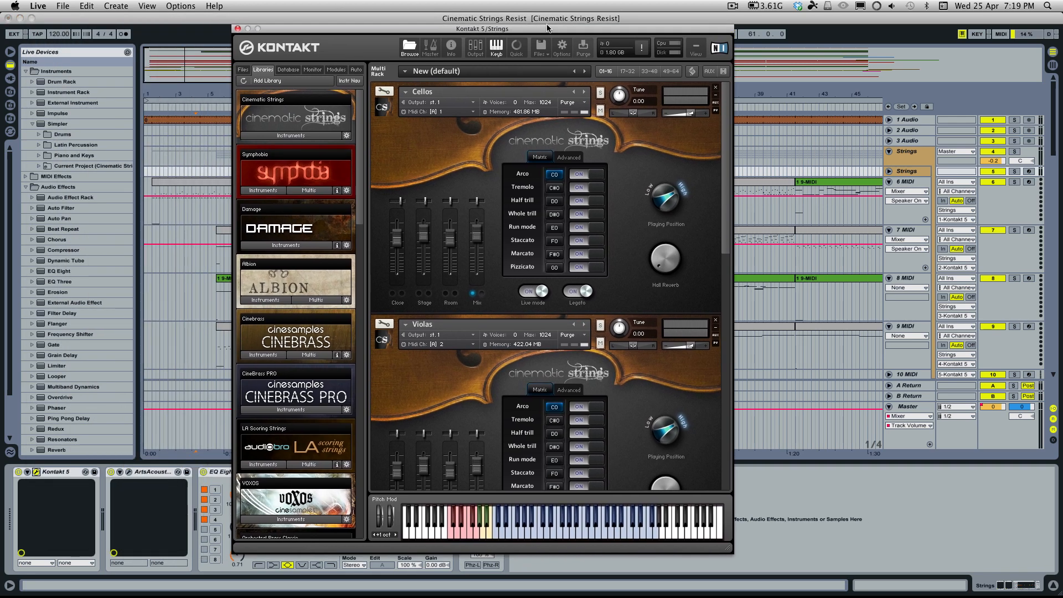
scroll(558, 205, down, 10)
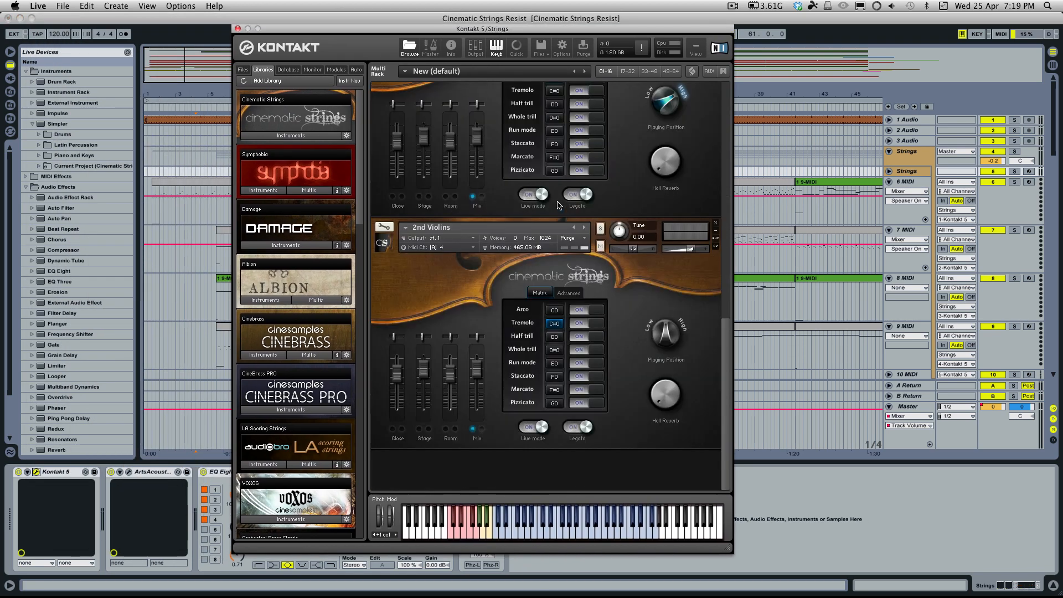
scroll(558, 206, up, 10)
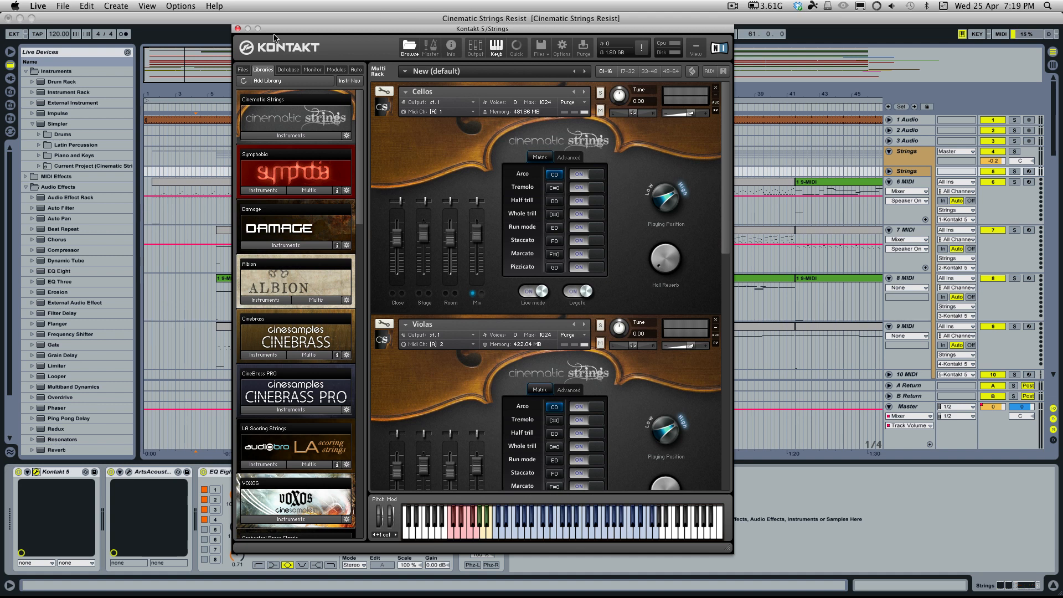
click(237, 28)
Fit the whole song in the arrangement, select all of its content and start playback from bar 1
mouse_move(283, 70)
mouse_down()
mouse_move(283, 92)
mouse_move(283, 50)
mouse_up()
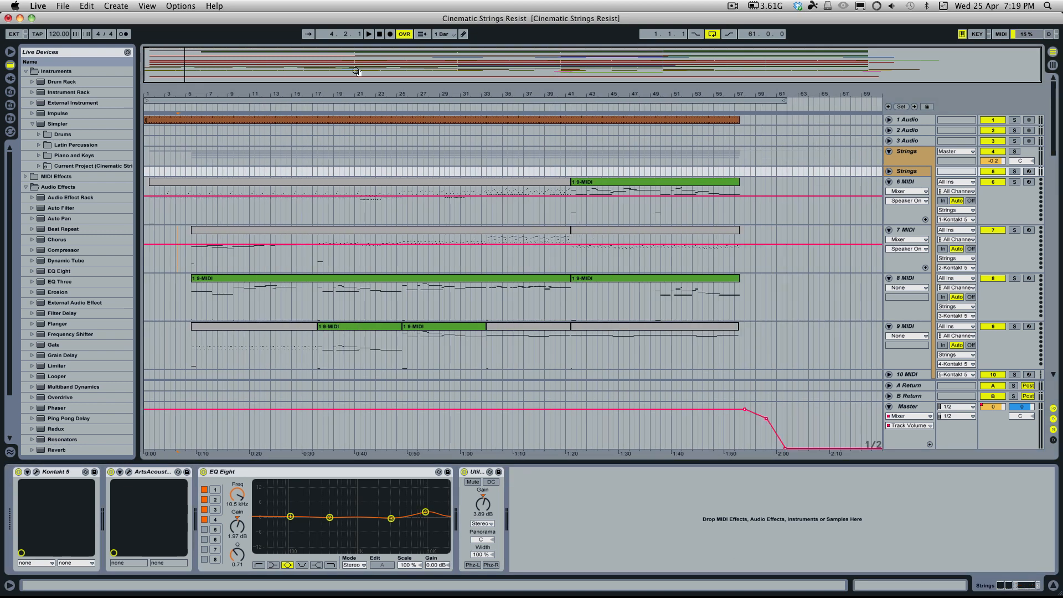
scroll(332, 156, down, 3)
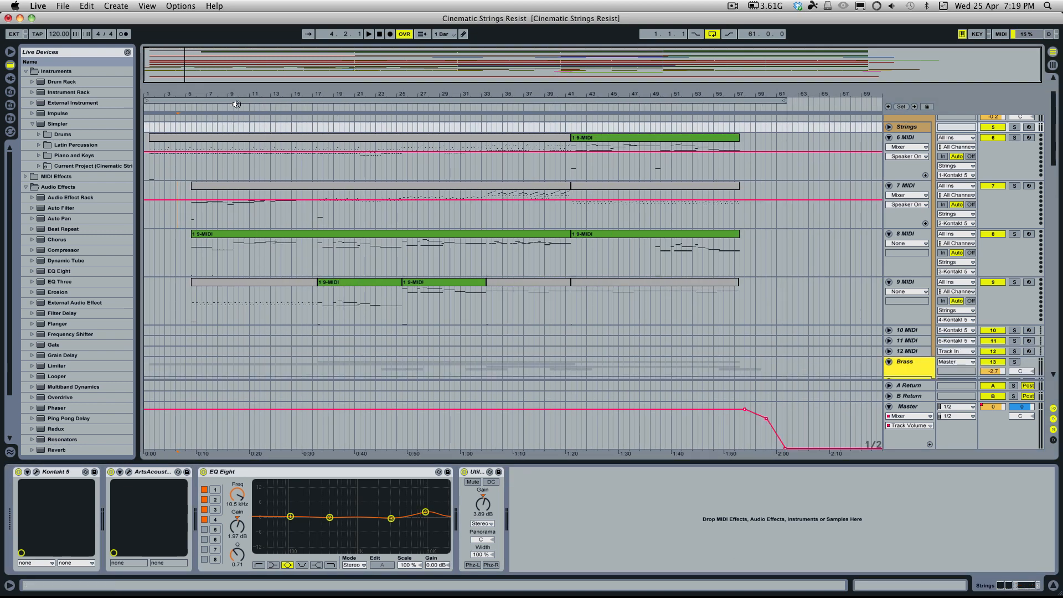
key(super+a)
scroll(264, 215, up, 3)
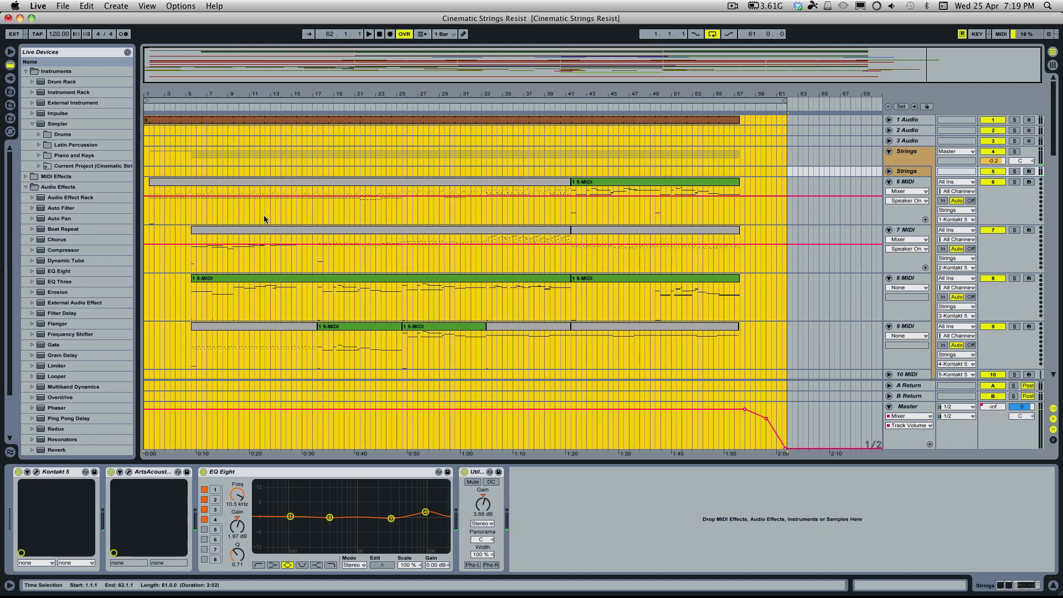
scroll(263, 215, down, 10)
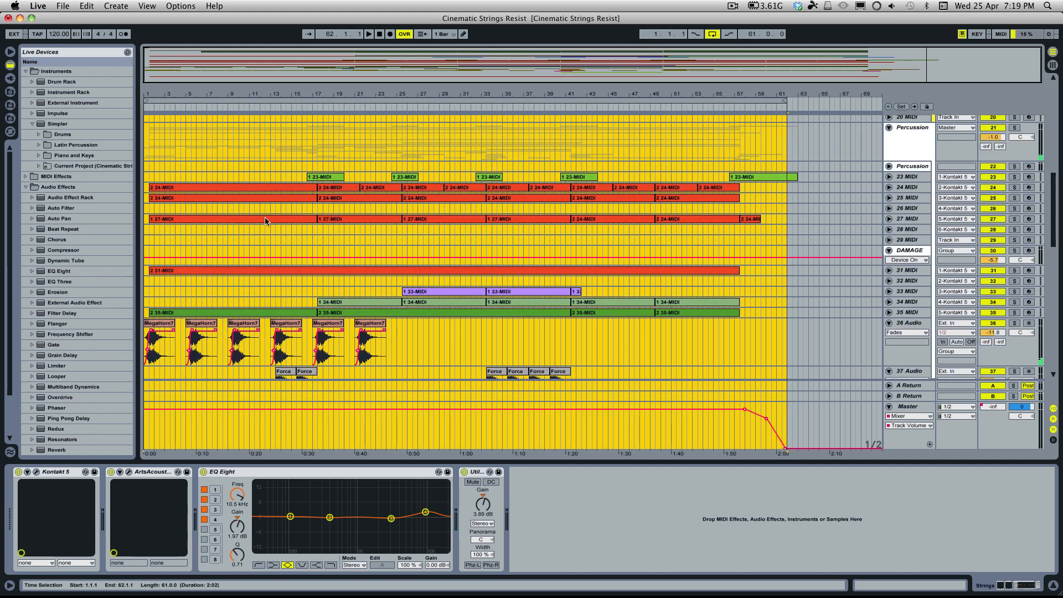
key(space)
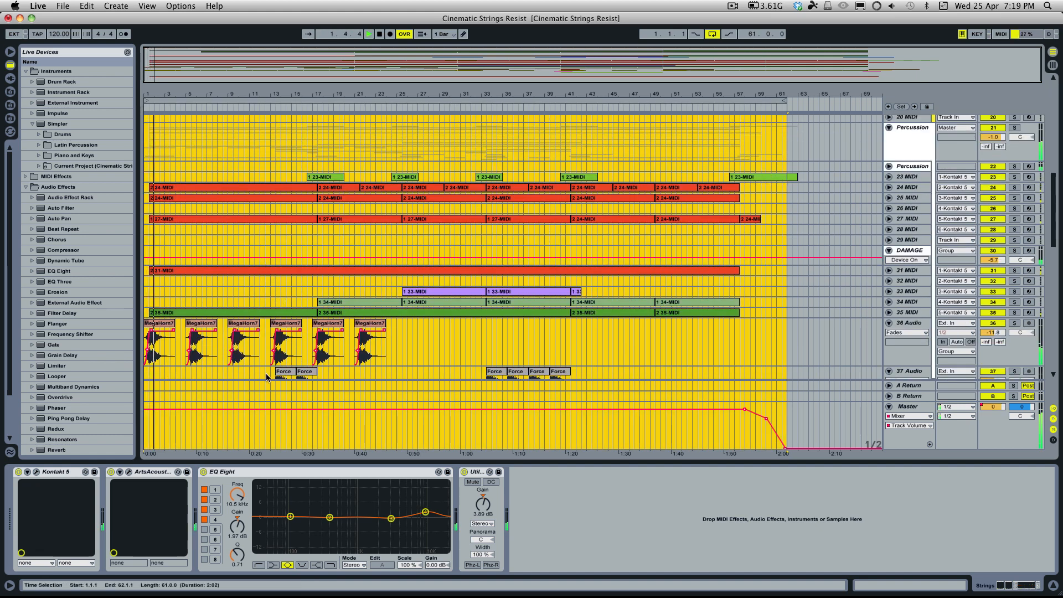
Show the notes of the first clip on track 6 MIDI in an enlarged clip editor with a magnified note ruler
scroll(266, 374, up, 10)
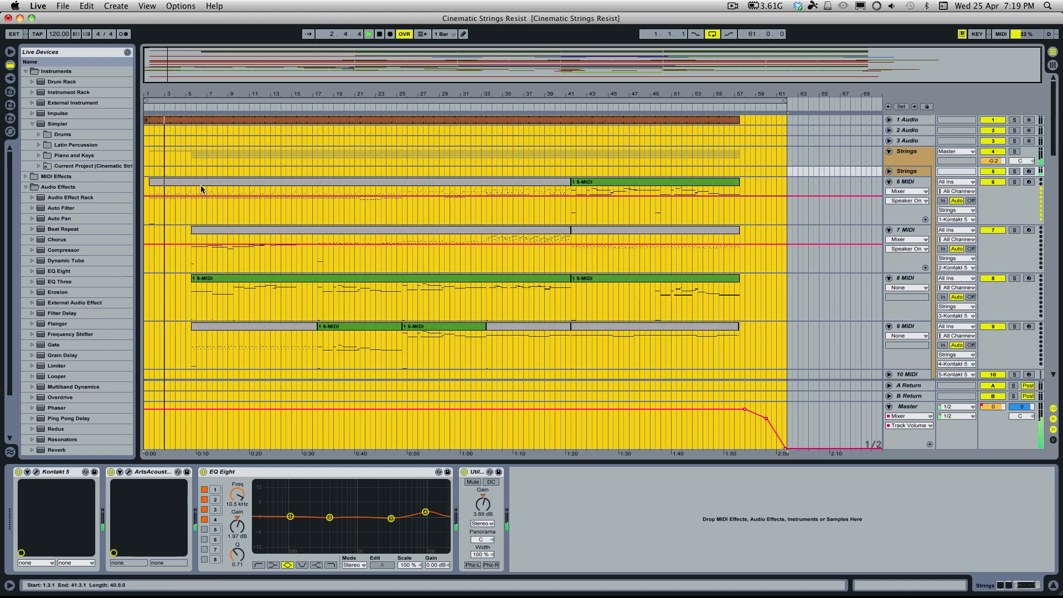
double_click(200, 182)
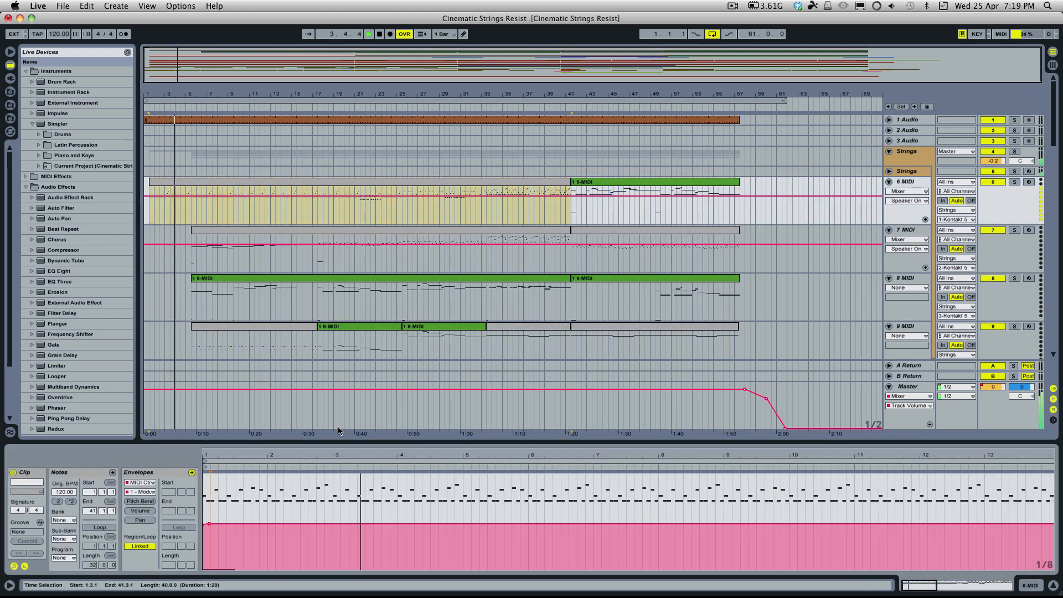
drag(347, 442, 347, 406)
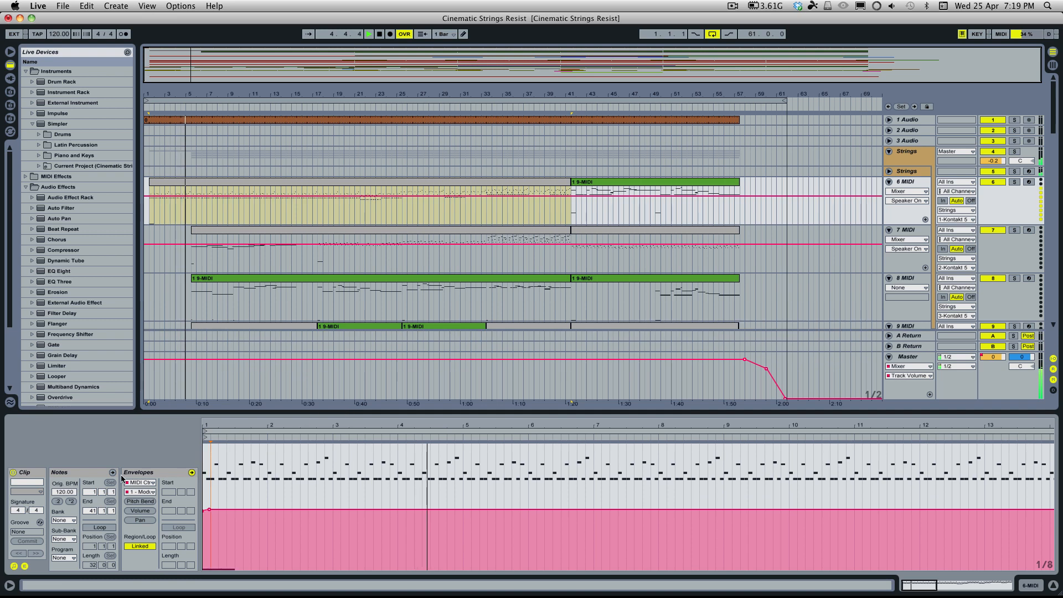
click(113, 473)
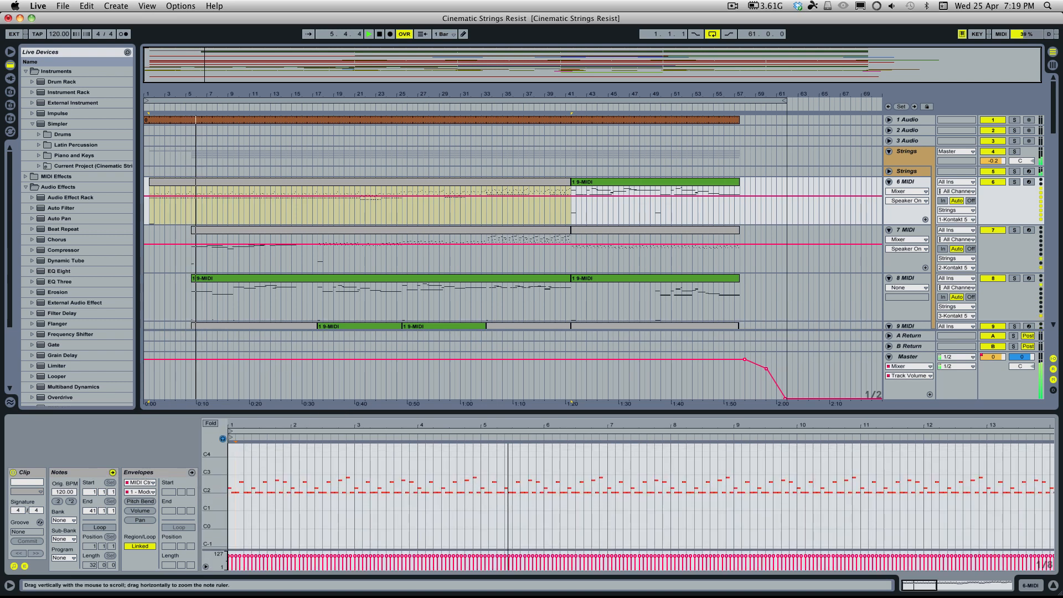
drag(209, 492, 233, 492)
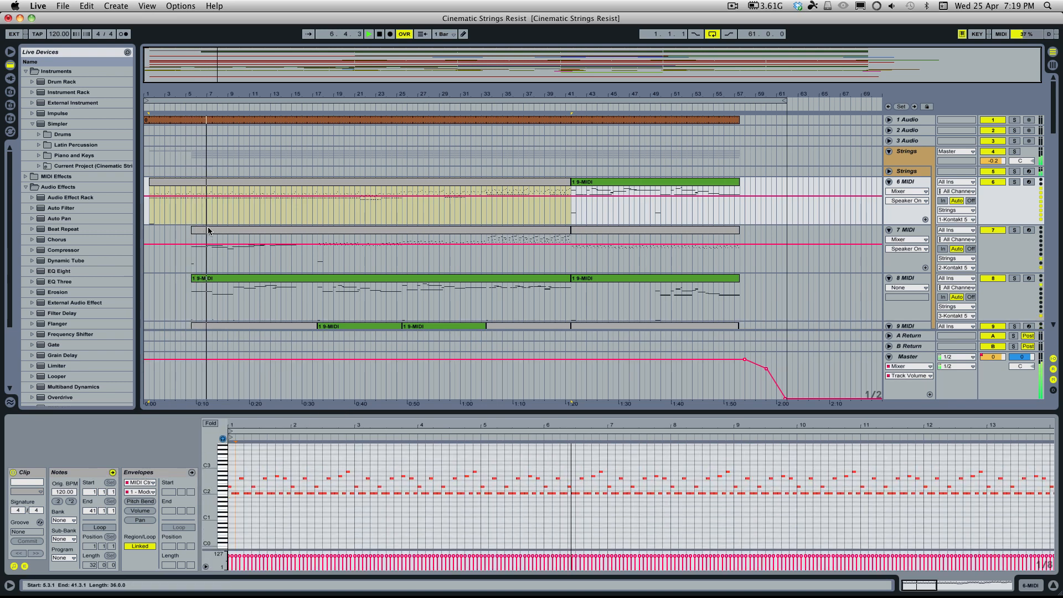
Examine the notes of the first clip on track 9 MIDI at a closer zoom
scroll(222, 260, down, 2)
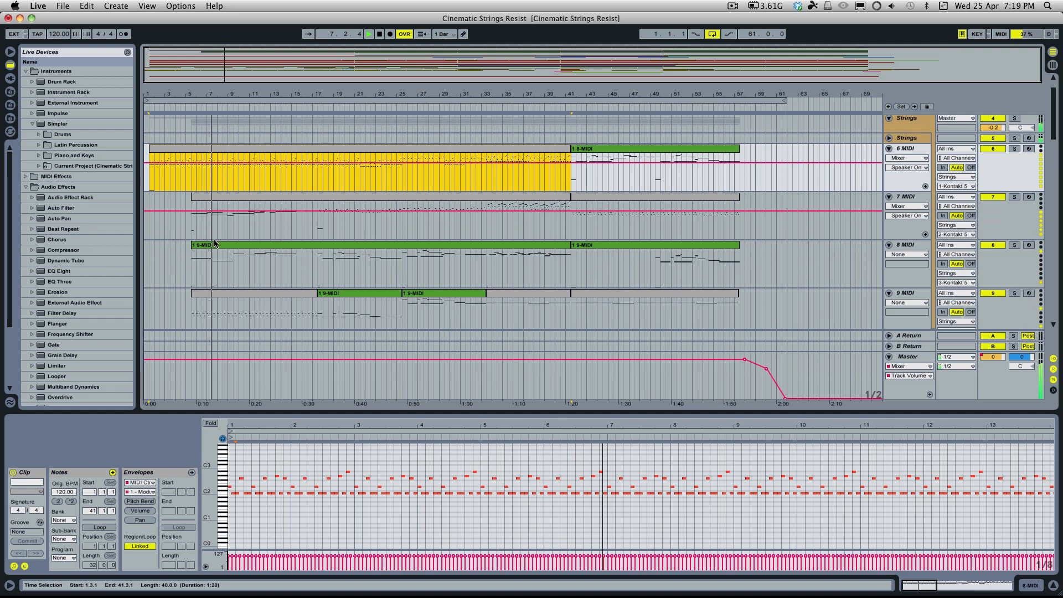
click(239, 300)
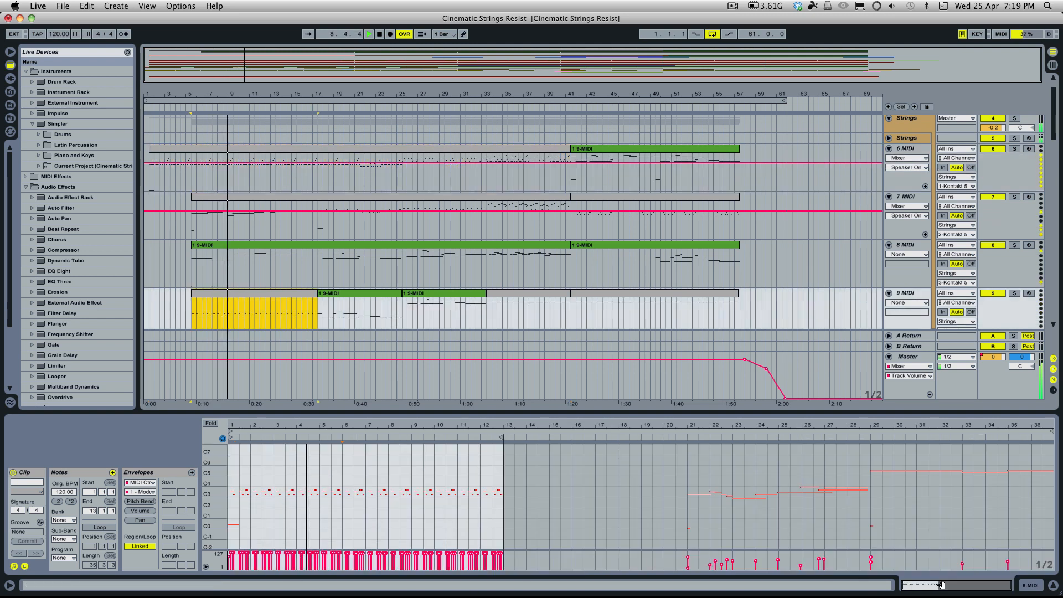
click(343, 482)
key(minus)
key(plus)
key(plus)
key(plus)
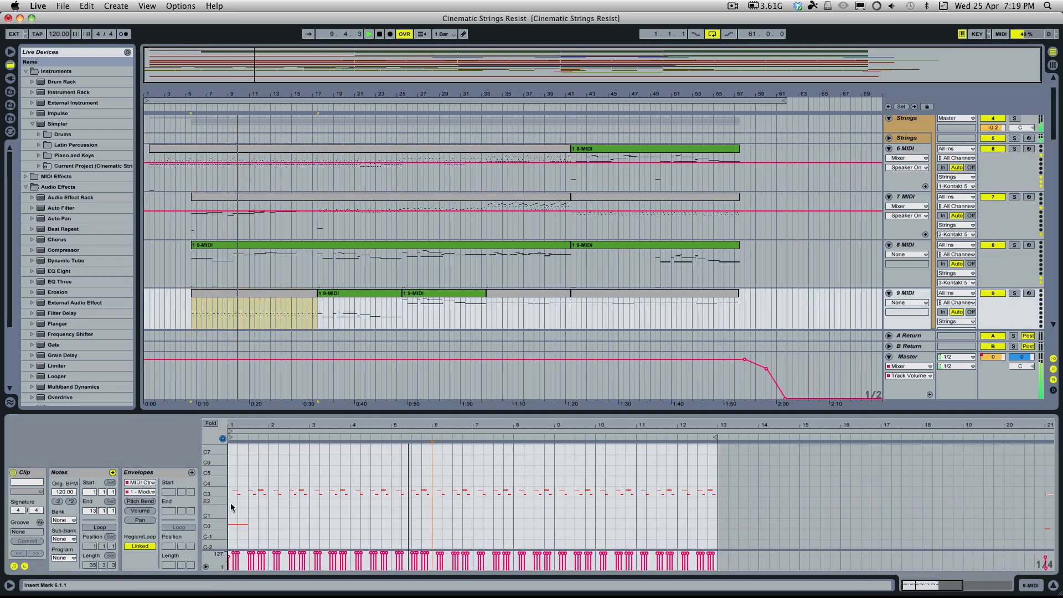
drag(209, 492, 221, 484)
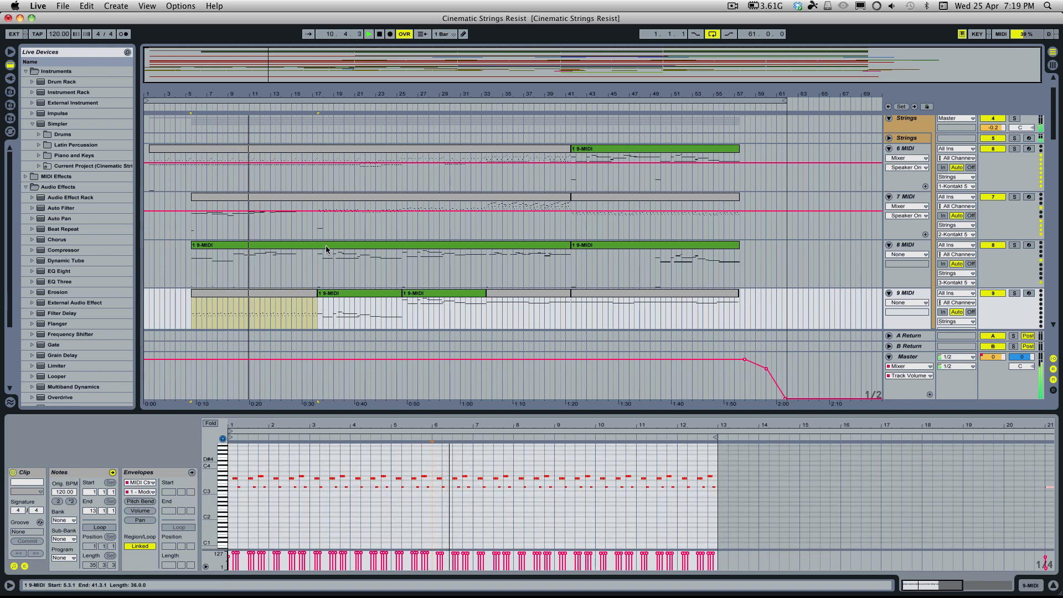
Switch the first clip on track 8 MIDI from its envelope to its notes and examine the melody
click(274, 244)
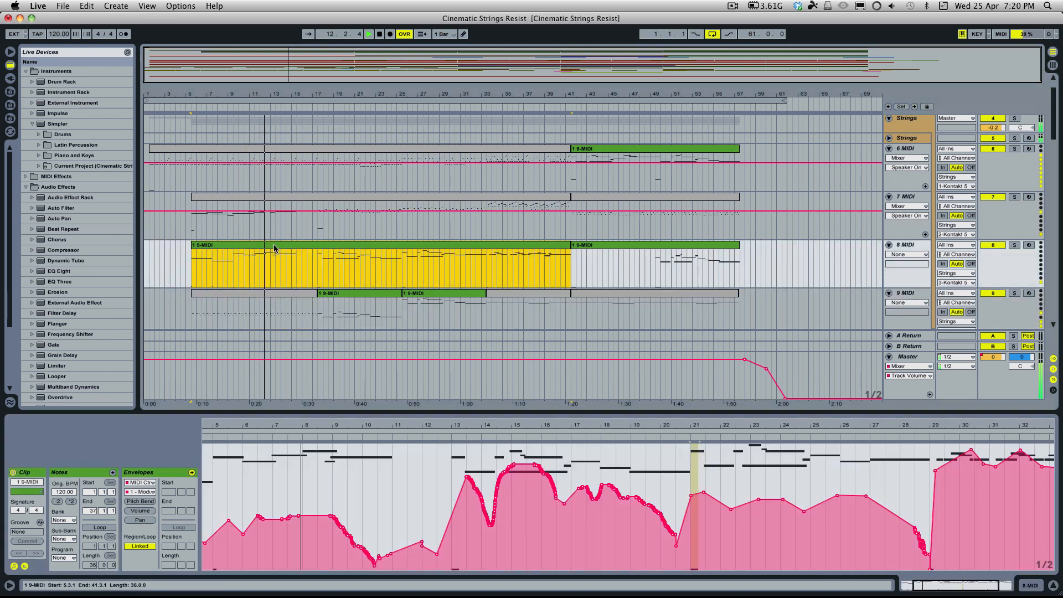
click(78, 478)
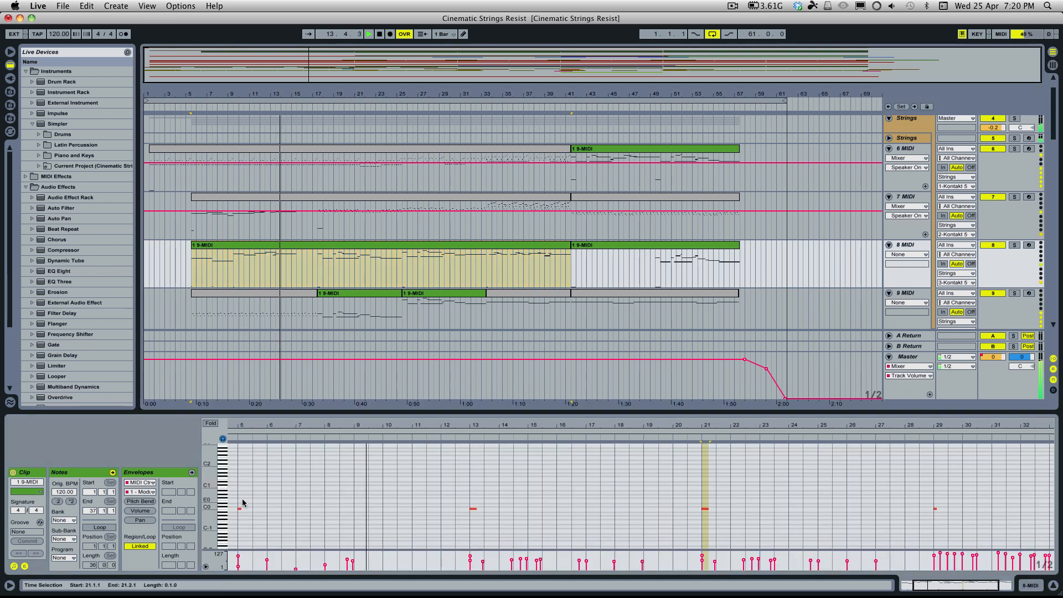
scroll(297, 492, up, 5)
scroll(298, 497, up, 3)
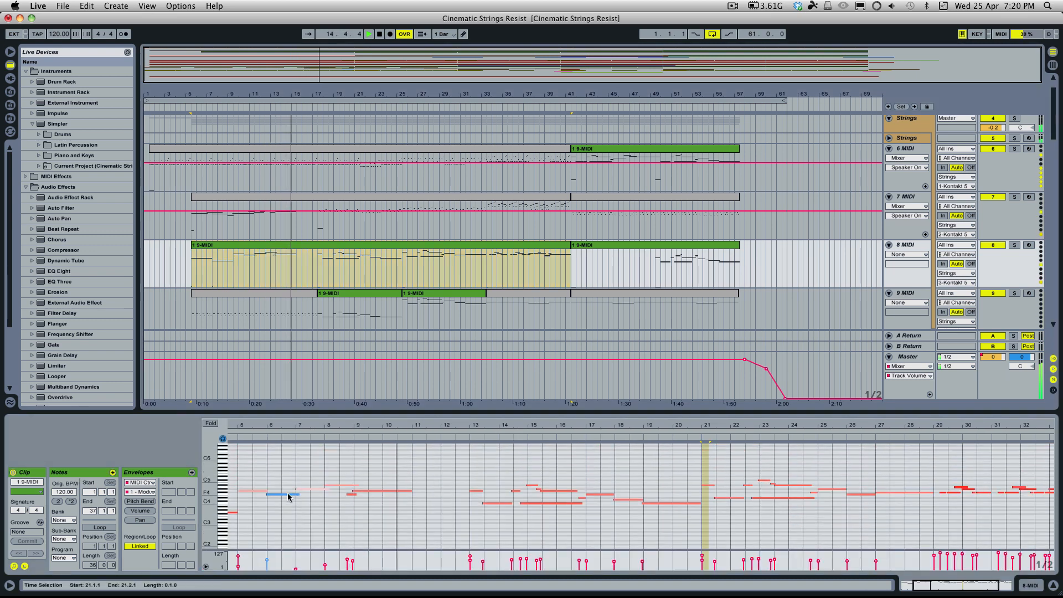
drag(210, 493, 228, 493)
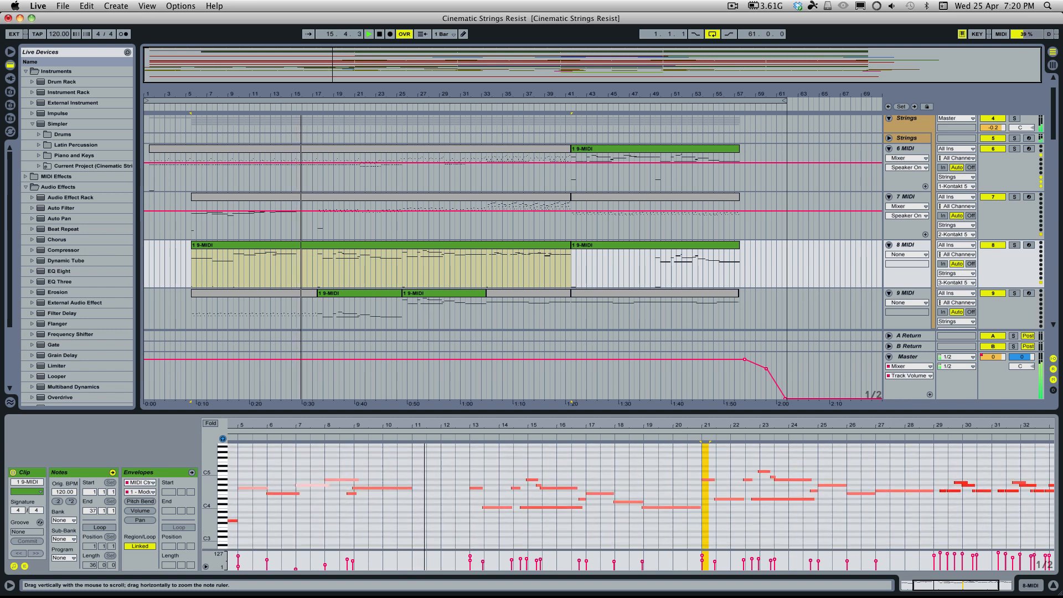
Examine the notes of the track 9 MIDI clip that starts at bar 17, magnified around its active section
click(338, 296)
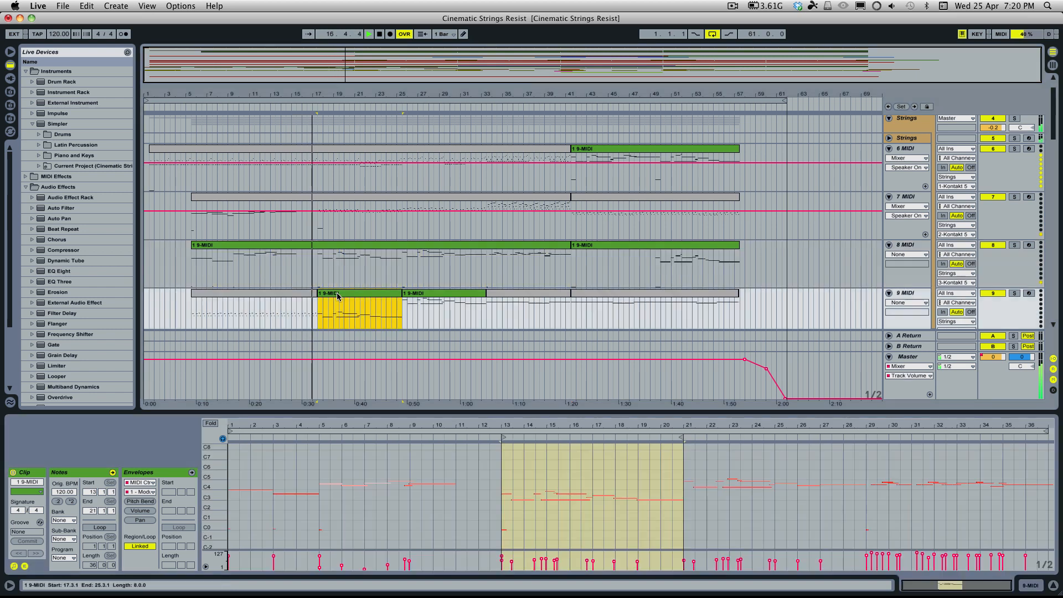
drag(209, 502, 220, 503)
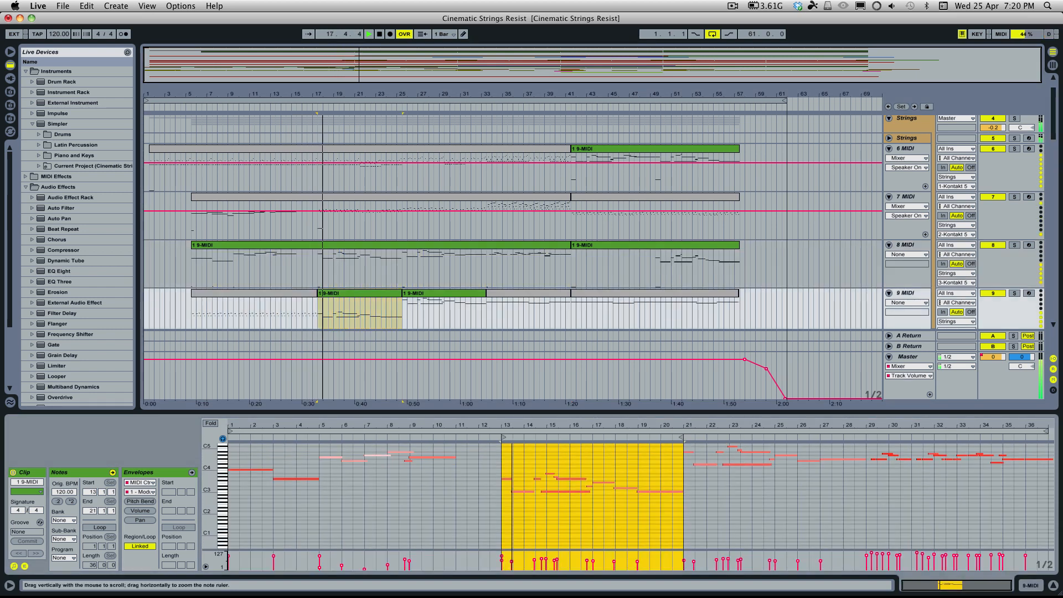
drag(950, 585, 949, 571)
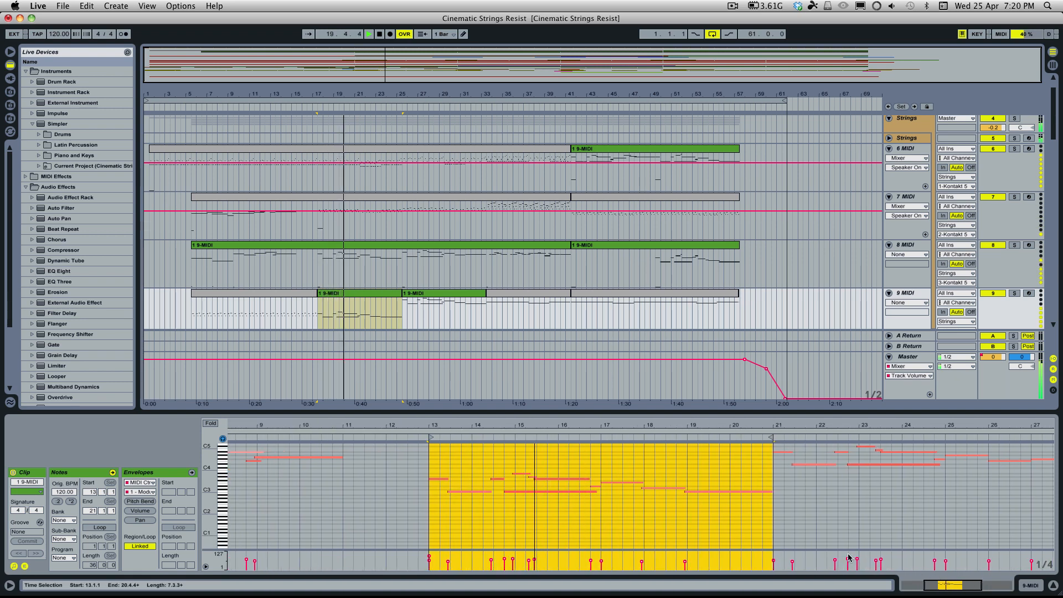
click(624, 524)
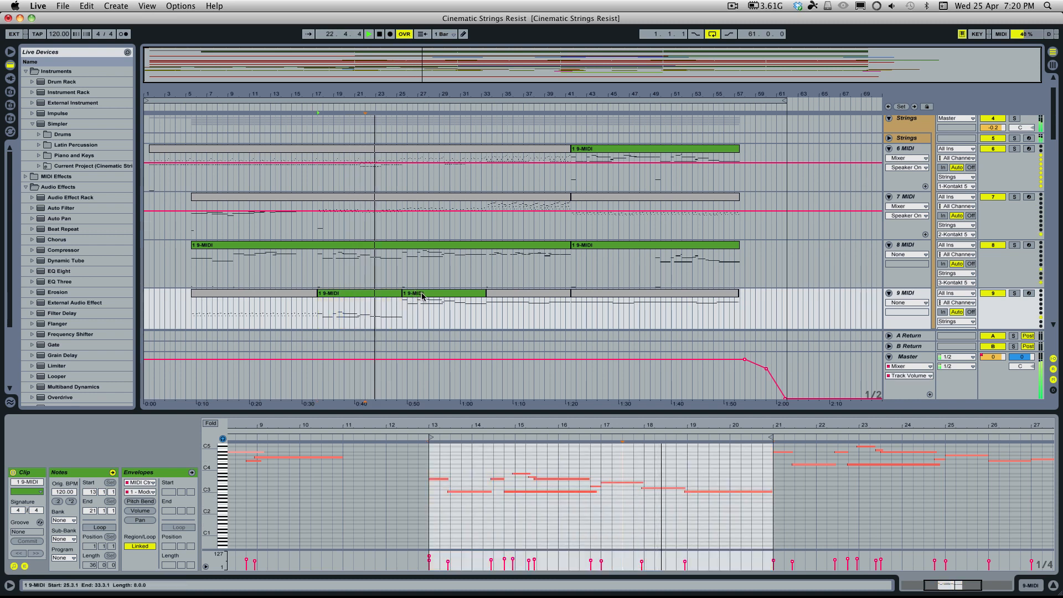
Display the notes of the track 9 MIDI clip that starts at bar 25
scroll(423, 296, down, 3)
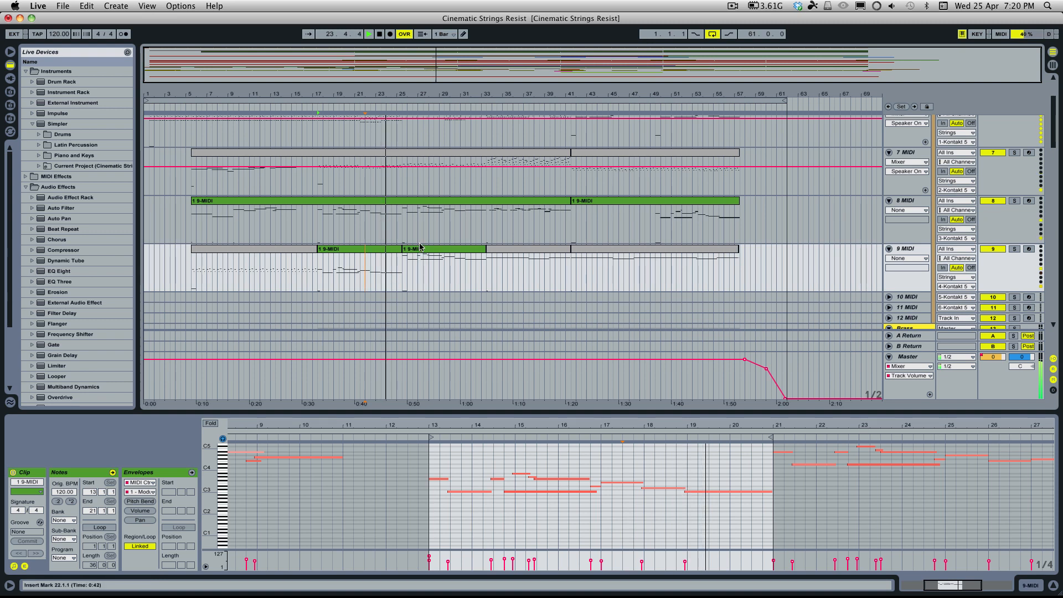
click(420, 247)
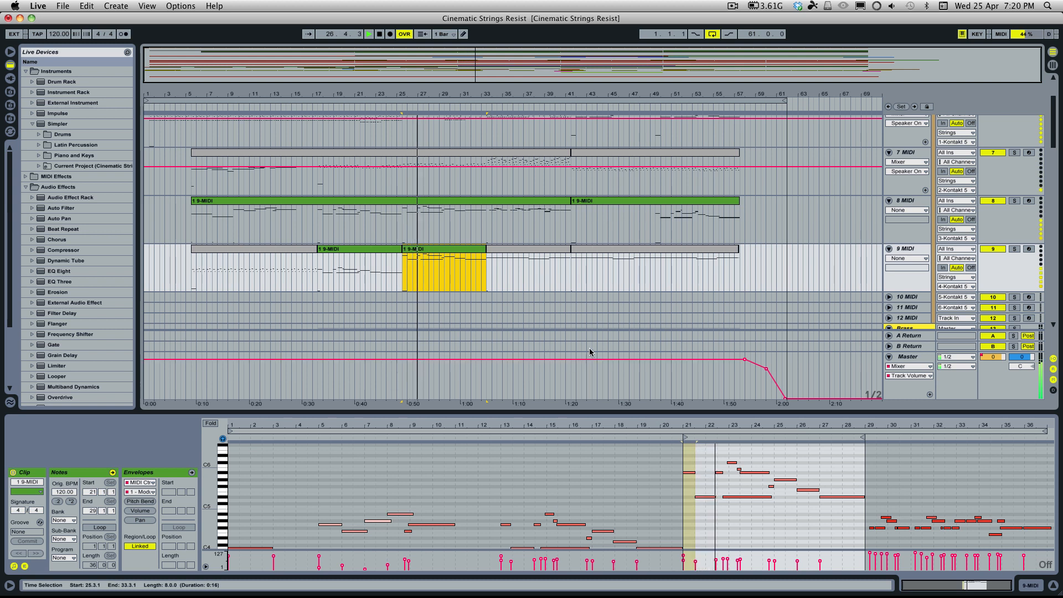
scroll(592, 347, down, 2)
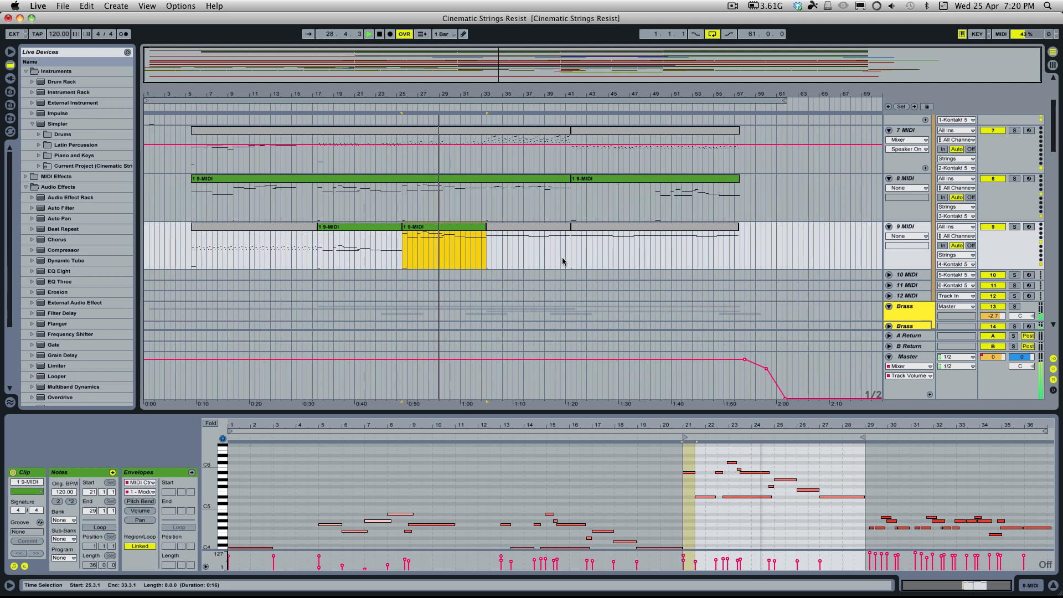
Examine the closing bars of the first clip on track 8 MIDI with its notes magnified
click(531, 178)
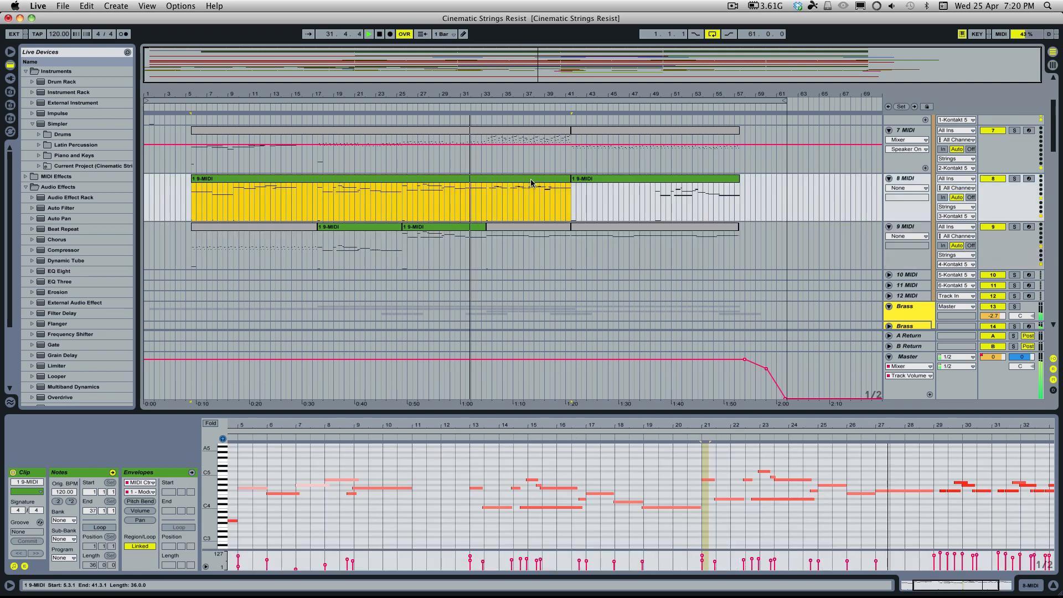
drag(941, 594, 974, 588)
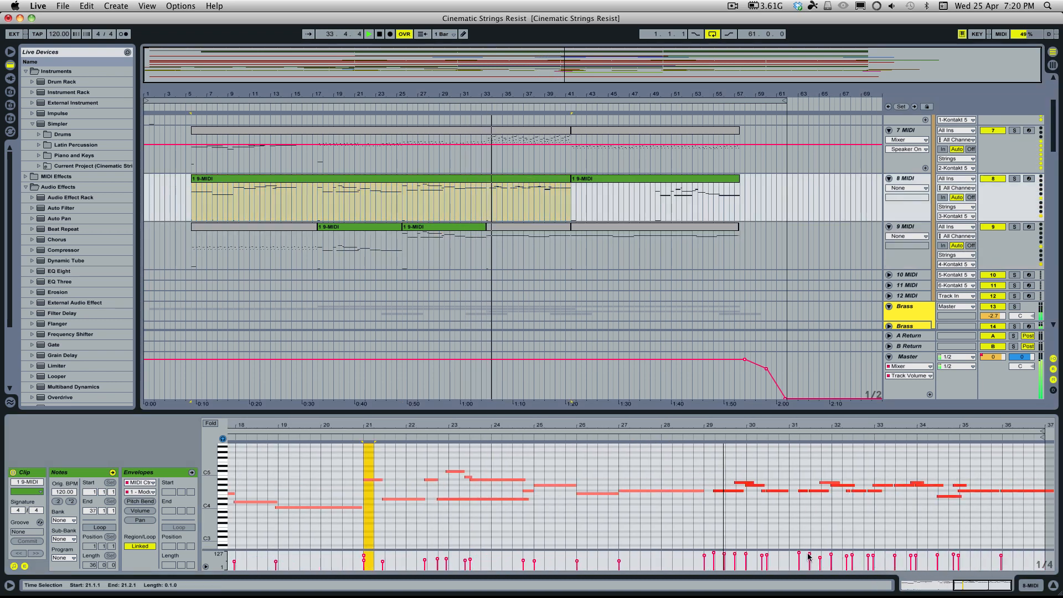
drag(216, 507, 211, 508)
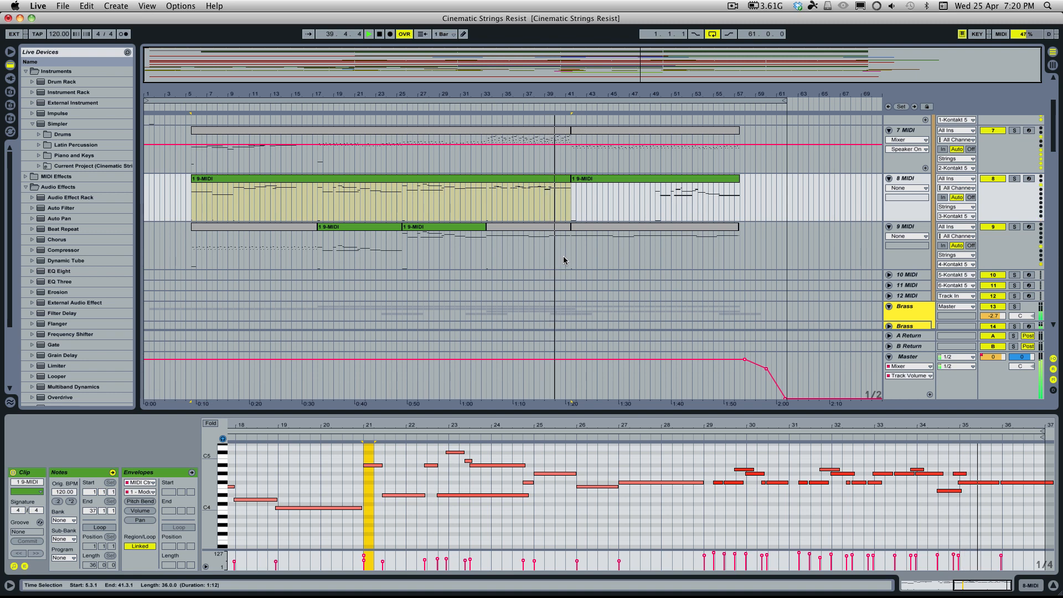
Examine the notes of the last clip on track 6 MIDI with a magnified note ruler
scroll(564, 260, up, 3)
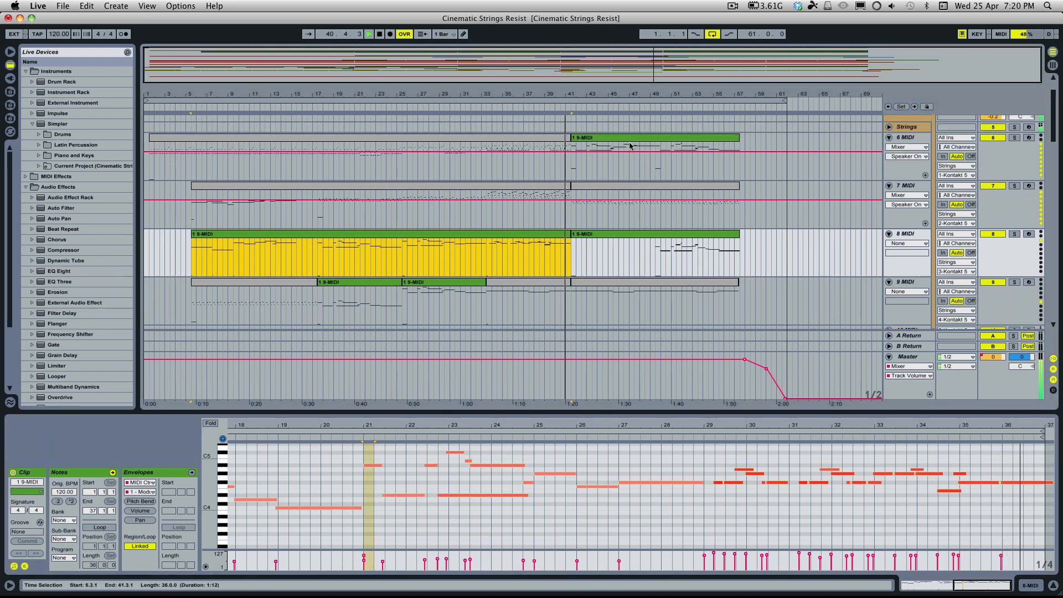
click(630, 146)
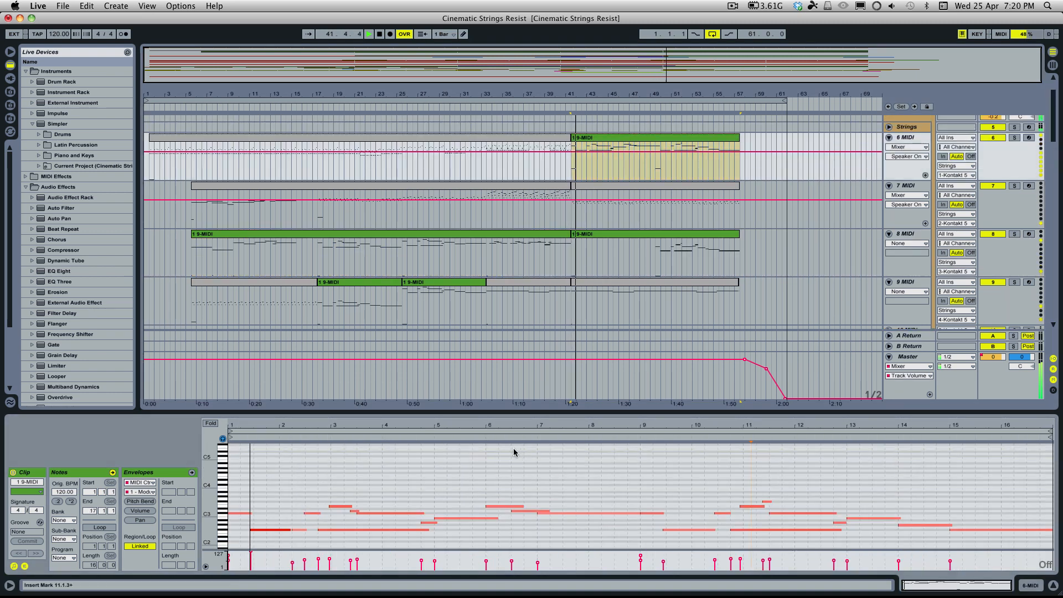
scroll(368, 501, down, 3)
drag(210, 487, 238, 487)
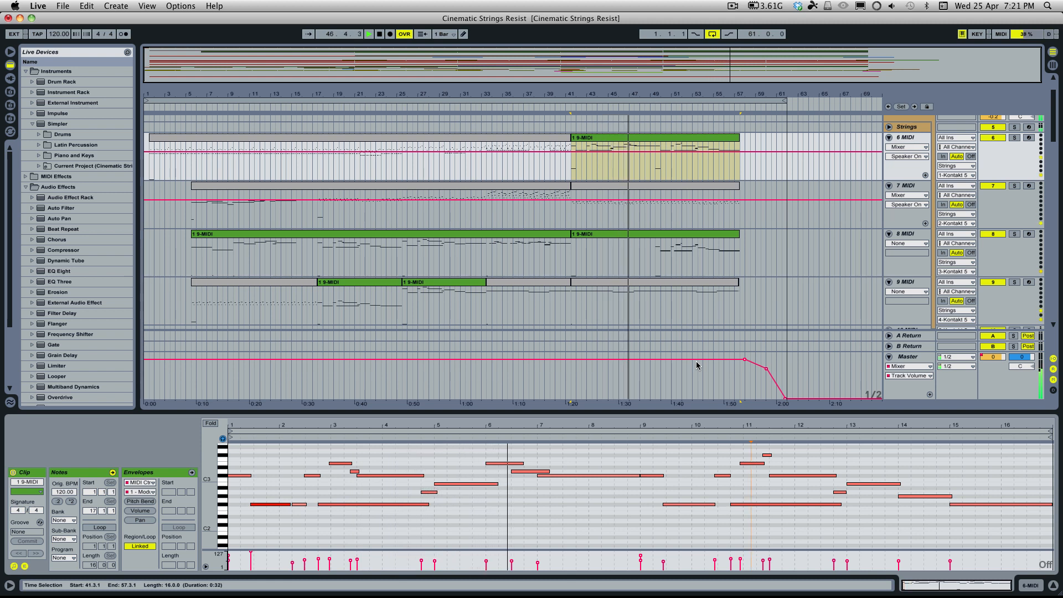
Examine the notes of the last clip on track 8 MIDI with the piano roll magnified
click(690, 237)
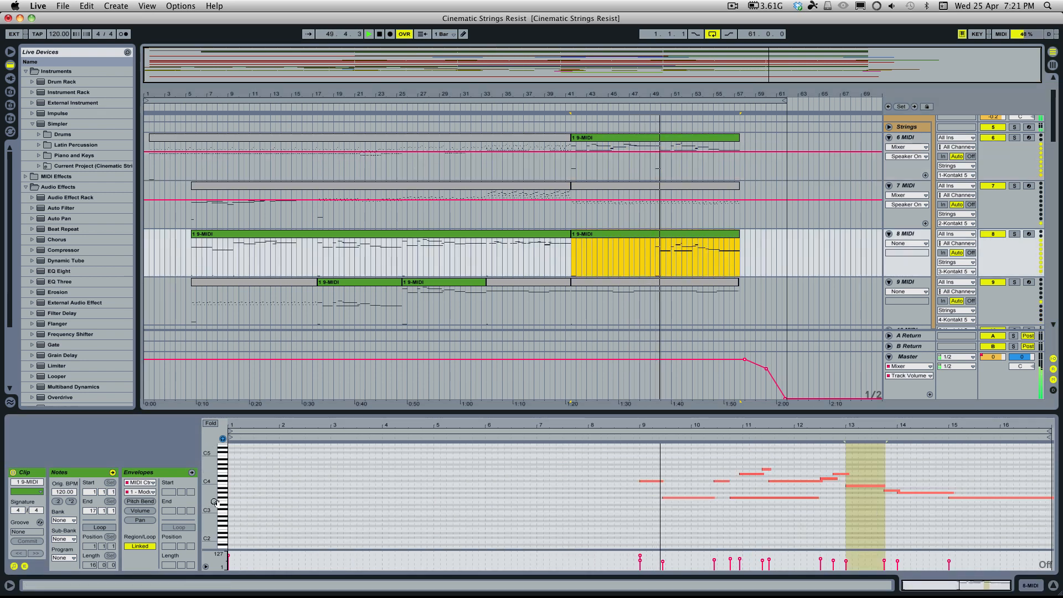
drag(215, 502, 225, 506)
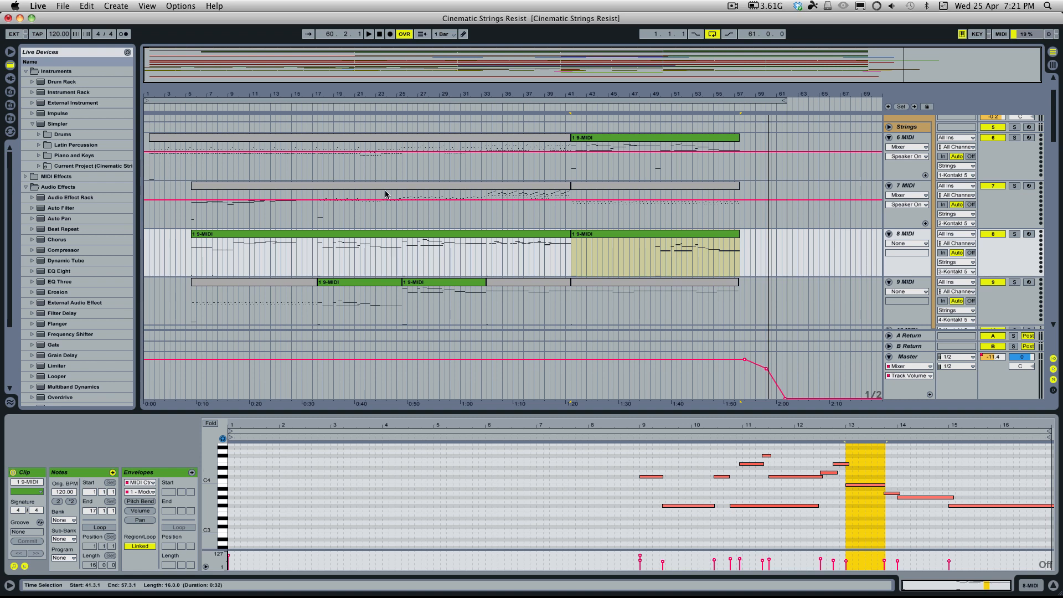
Reduce the height of the clip detail view and look over the arrangement's string and brass tracks at full song length
scroll(404, 202, down, 5)
drag(425, 412, 424, 462)
scroll(363, 170, up, 5)
mouse_move(385, 65)
mouse_down()
mouse_move(385, 91)
mouse_move(387, 75)
mouse_up()
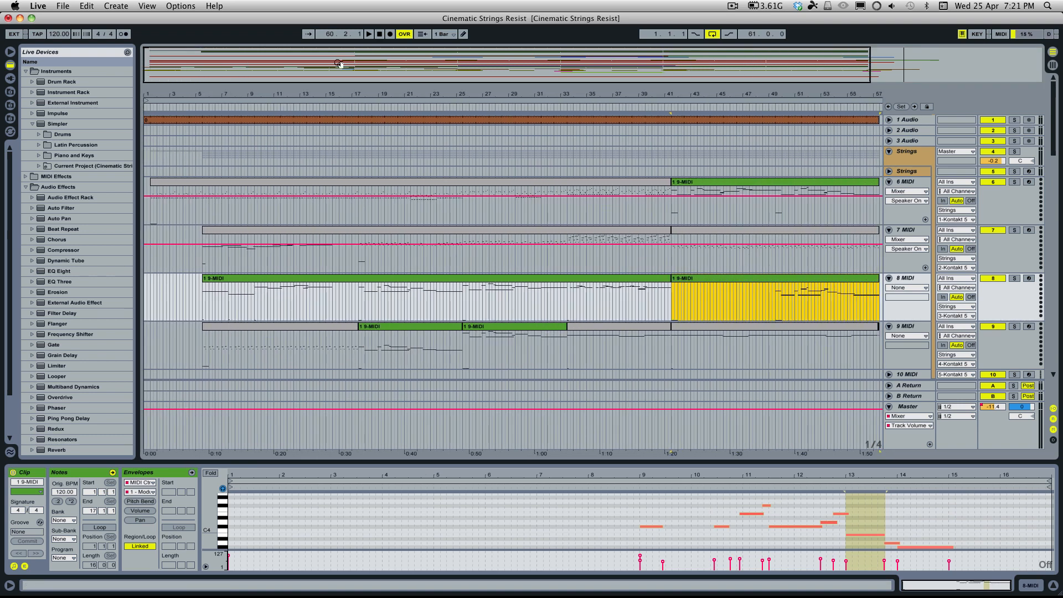
drag(338, 64, 385, 64)
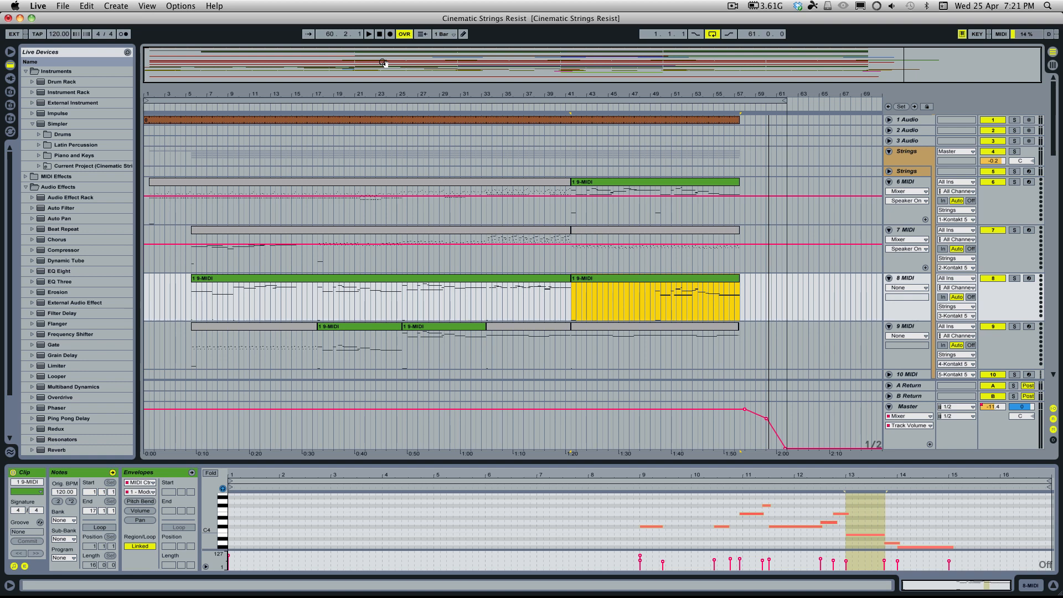
scroll(387, 311, down, 4)
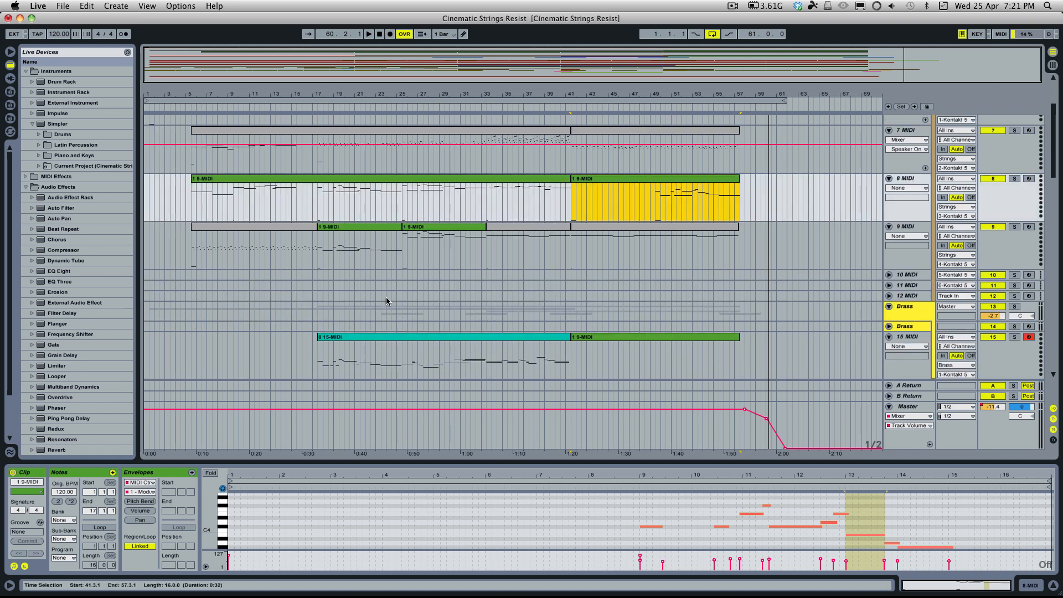
scroll(387, 297, down, 7)
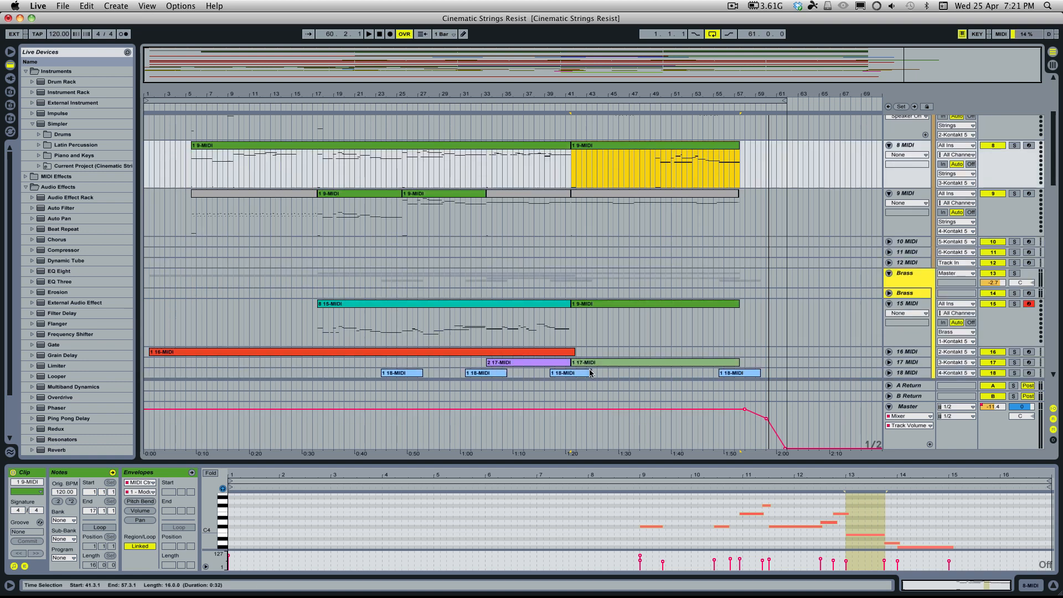
scroll(530, 332, up, 11)
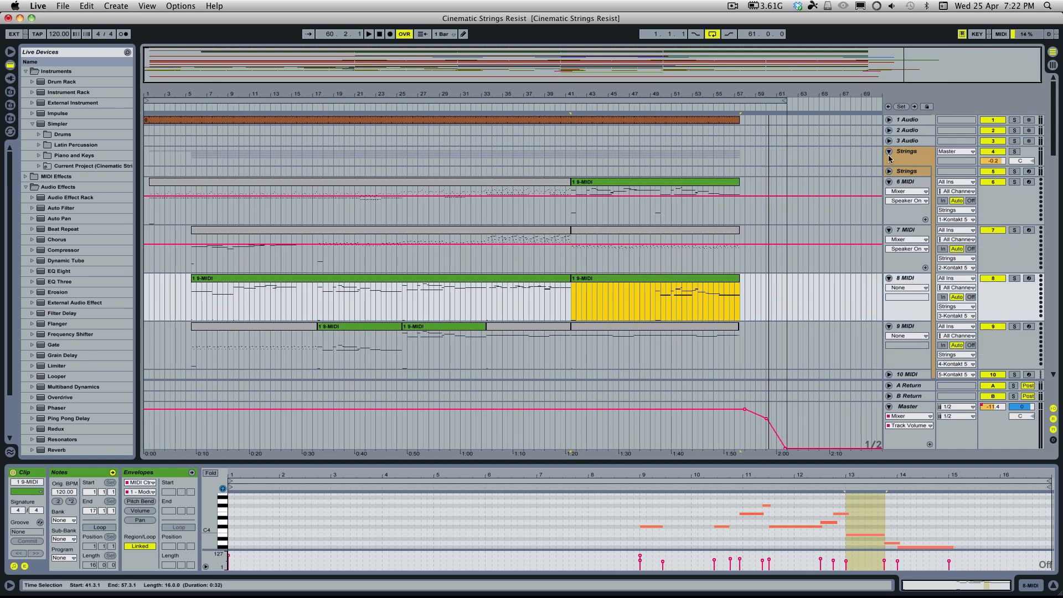
Open the Kontakt instrument of the Strings track and list the Cinematic Strings library's instruments
click(909, 172)
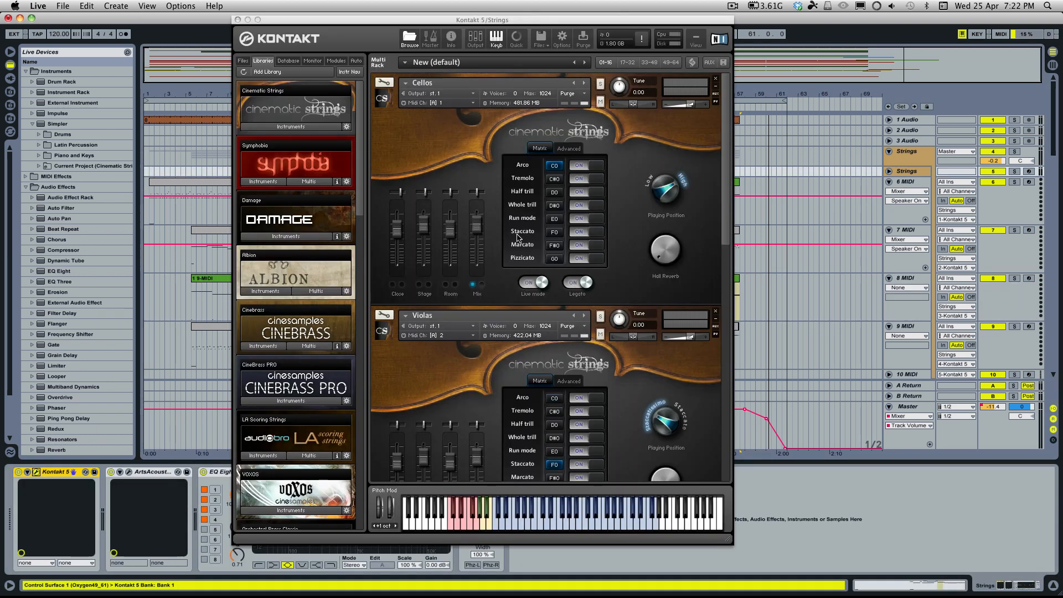
scroll(517, 238, down, 10)
scroll(517, 239, up, 10)
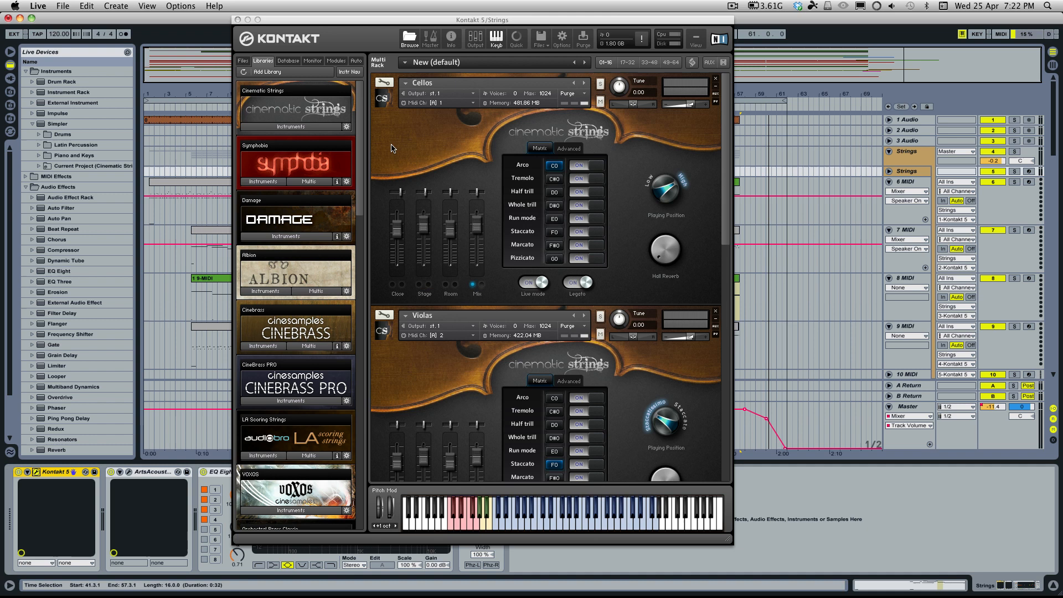
click(271, 127)
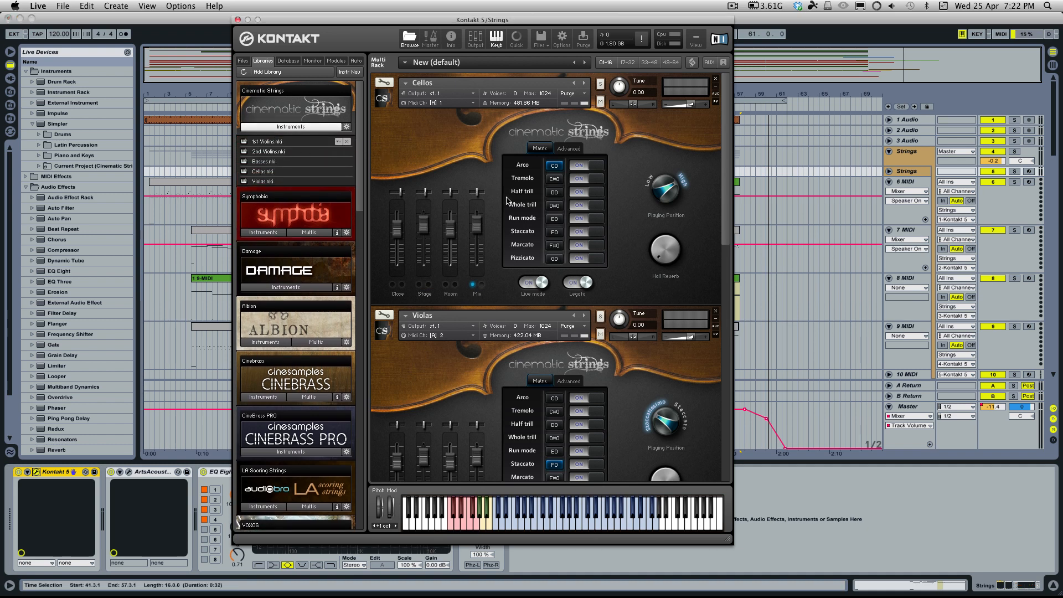
Browse the Ensemble patches in the Symphobia library's String Section folder, and collapse the library again
click(265, 232)
click(263, 248)
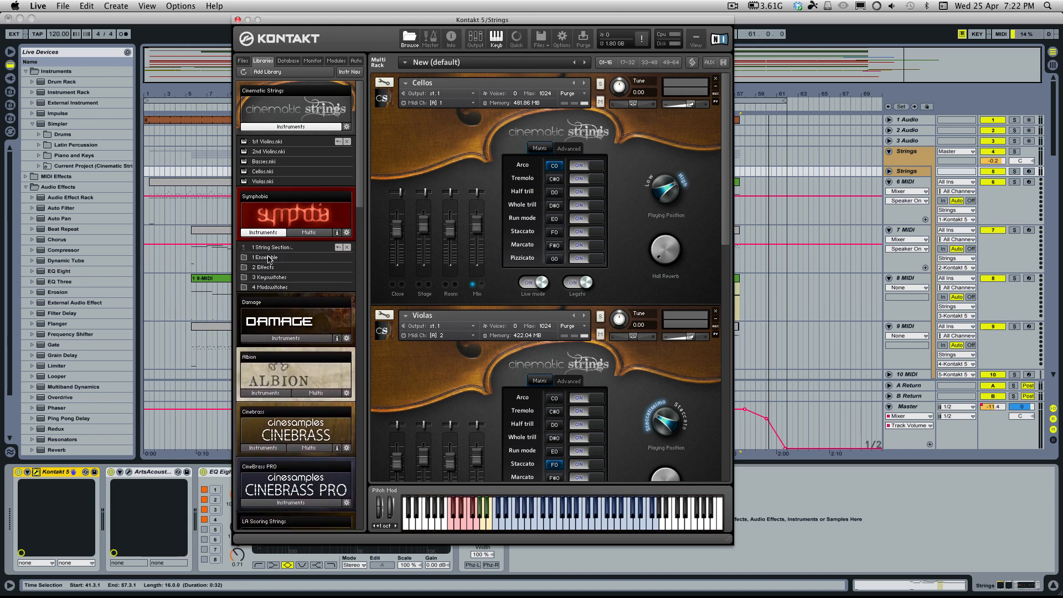
click(268, 258)
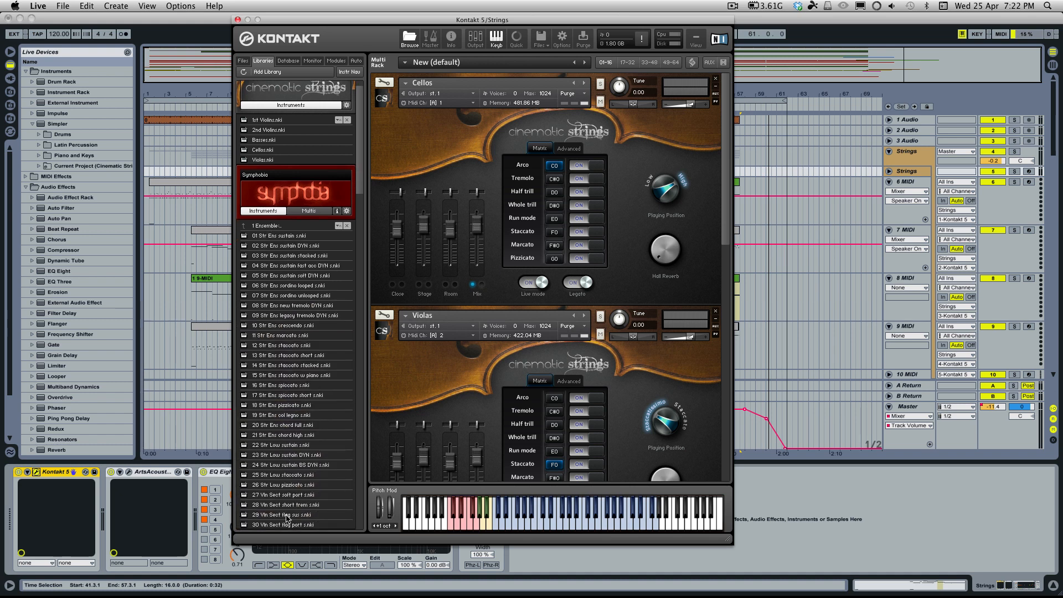
click(269, 211)
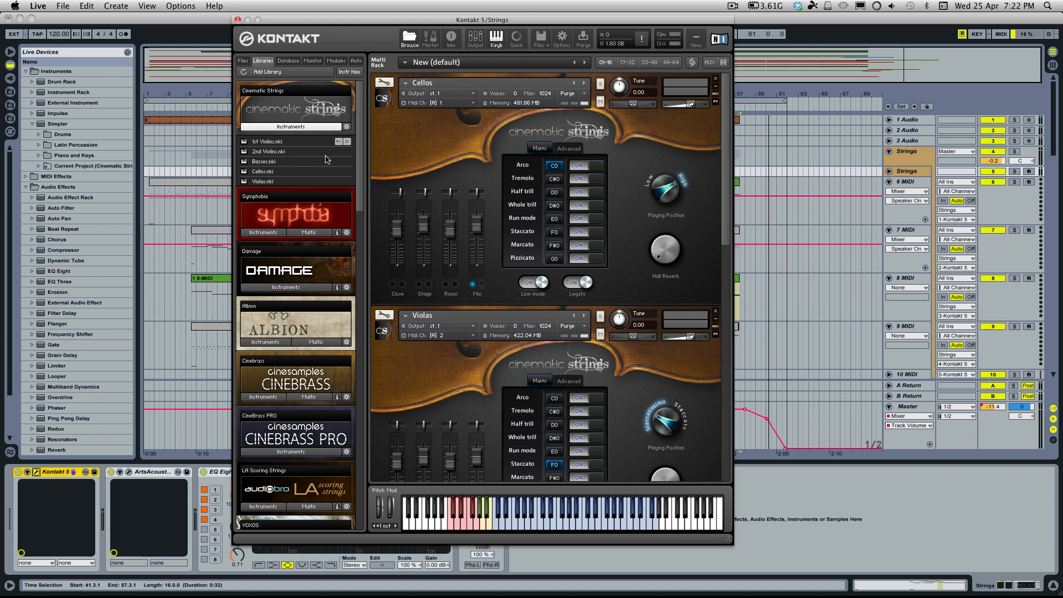
Examine the articulation lists of the Cellos, Violas and 1st Violins patches and close the Kontakt window
scroll(449, 213, down, 3)
scroll(474, 182, up, 3)
scroll(515, 224, down, 1)
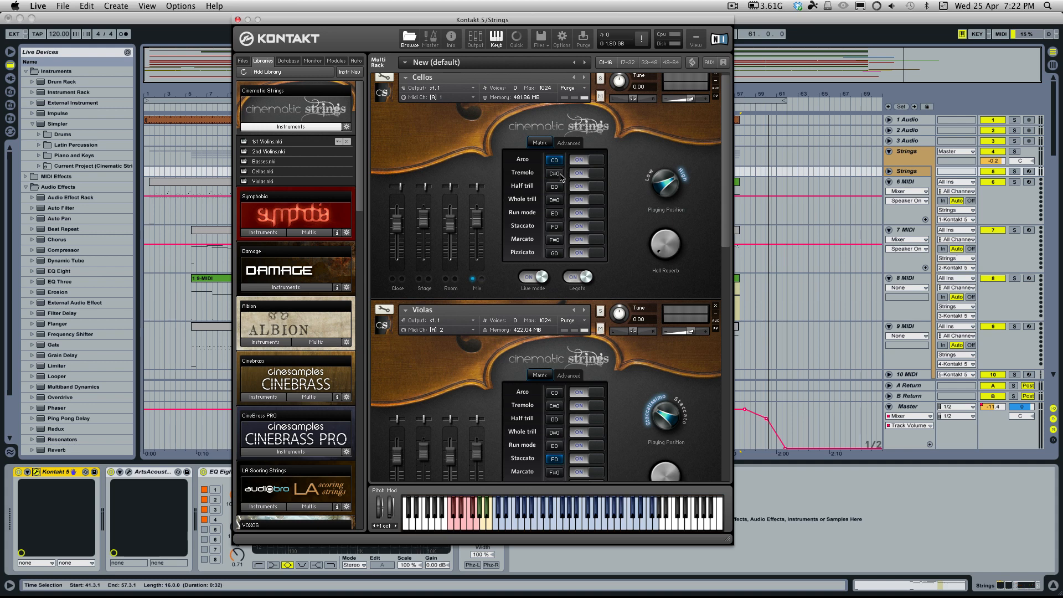
scroll(597, 184, down, 1)
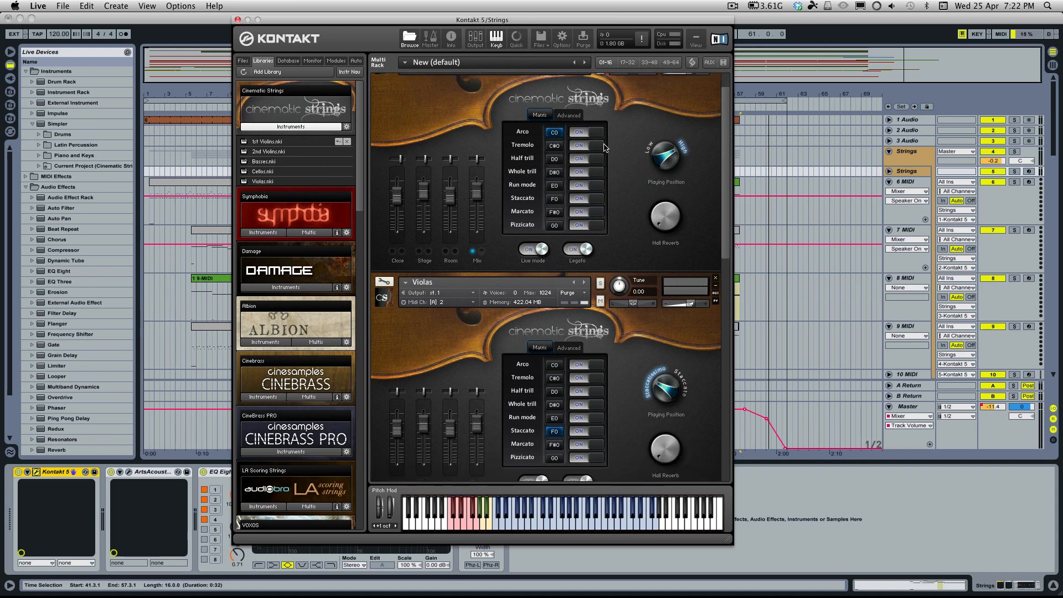
scroll(622, 164, down, 6)
scroll(621, 164, up, 1)
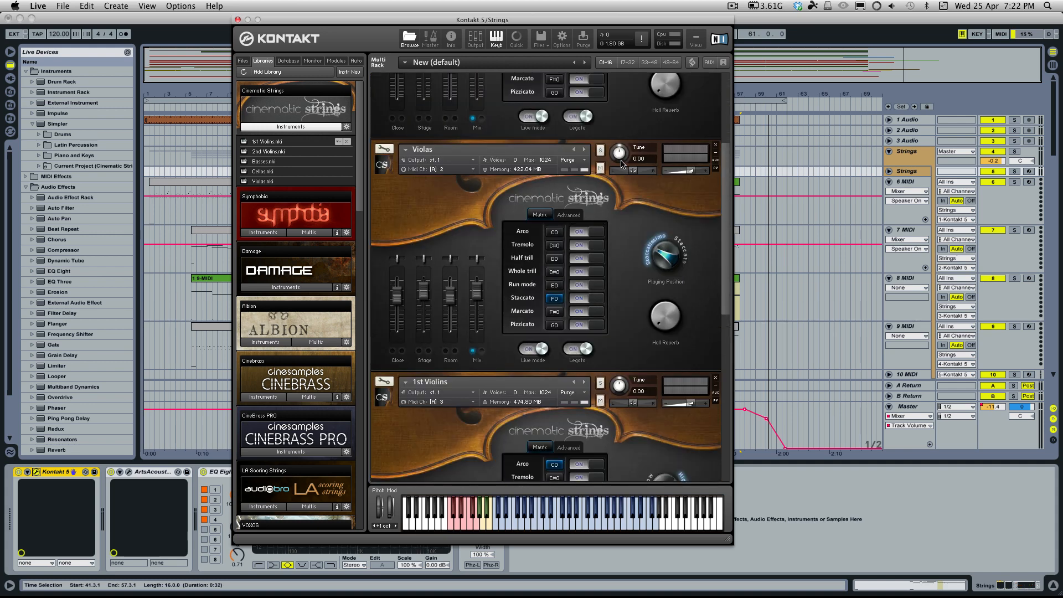
click(238, 20)
Select the first clip on track 9 MIDI and temporarily enlarge the track to examine its notes
scroll(317, 173, down, 3)
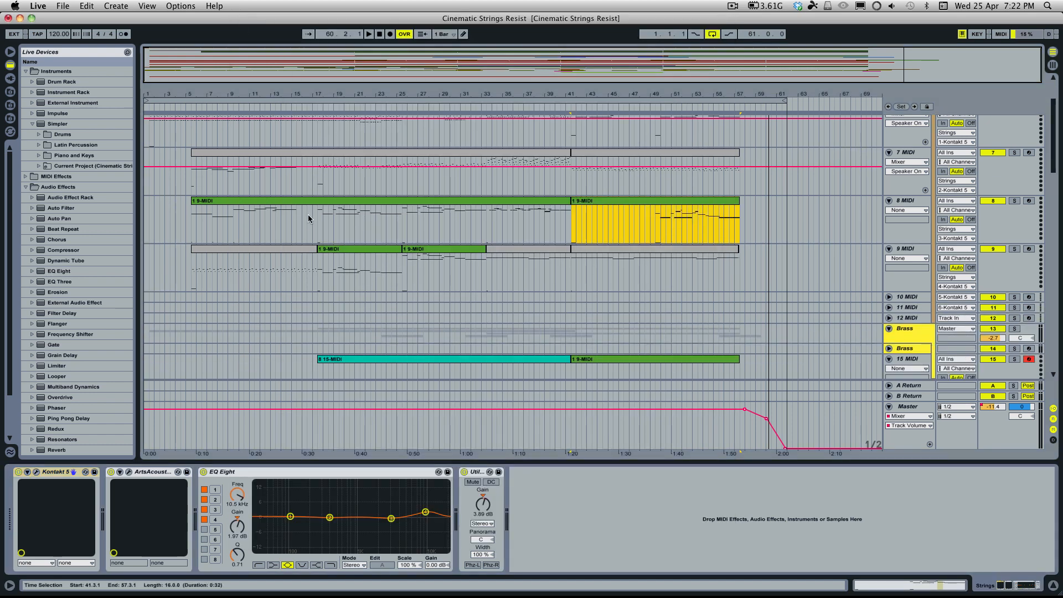
click(299, 249)
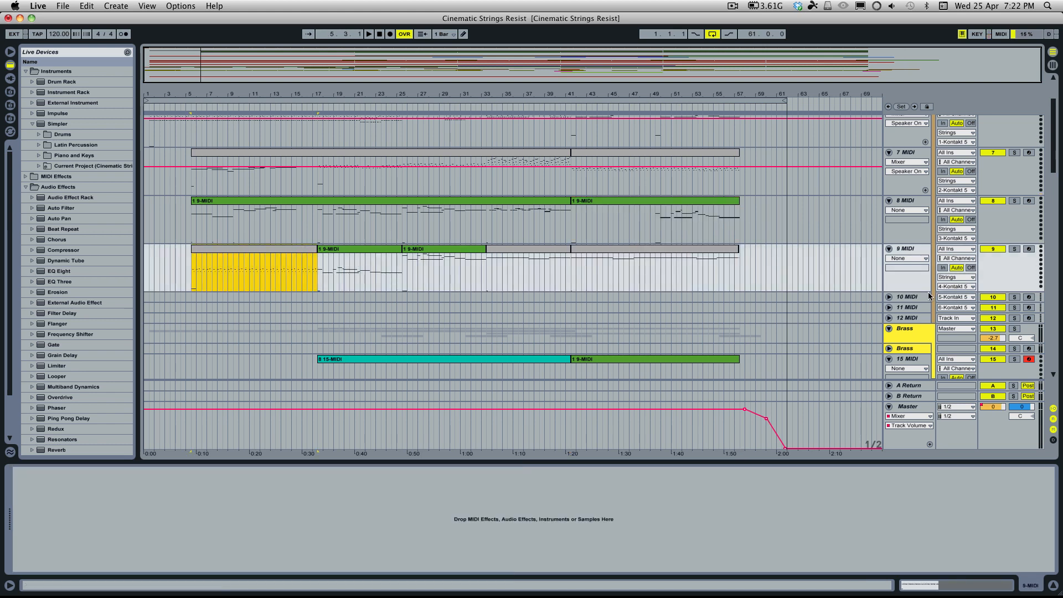
drag(915, 293, 913, 384)
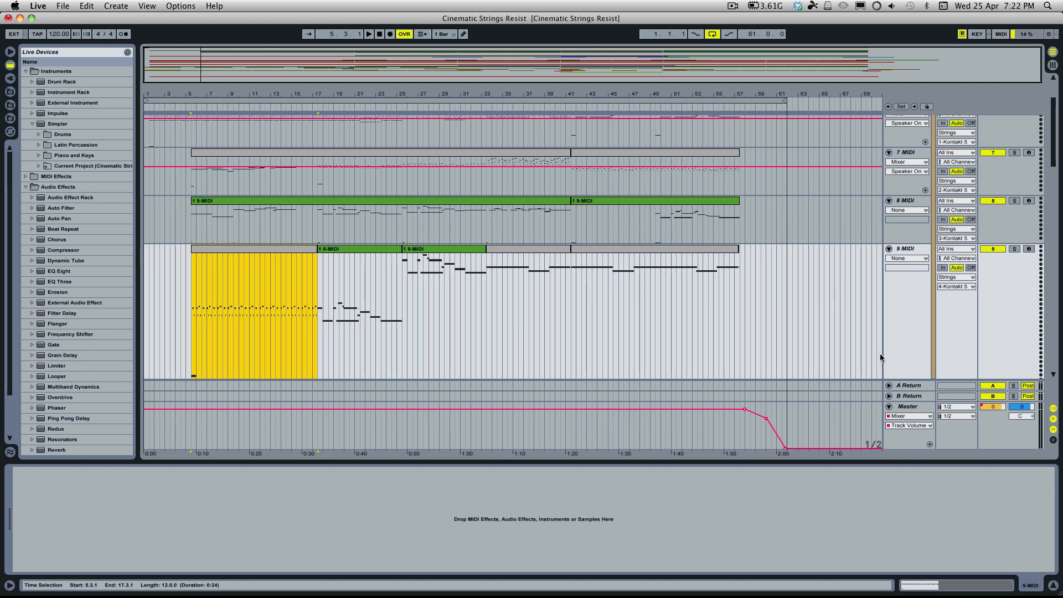
click(897, 382)
scroll(897, 340, down, 2)
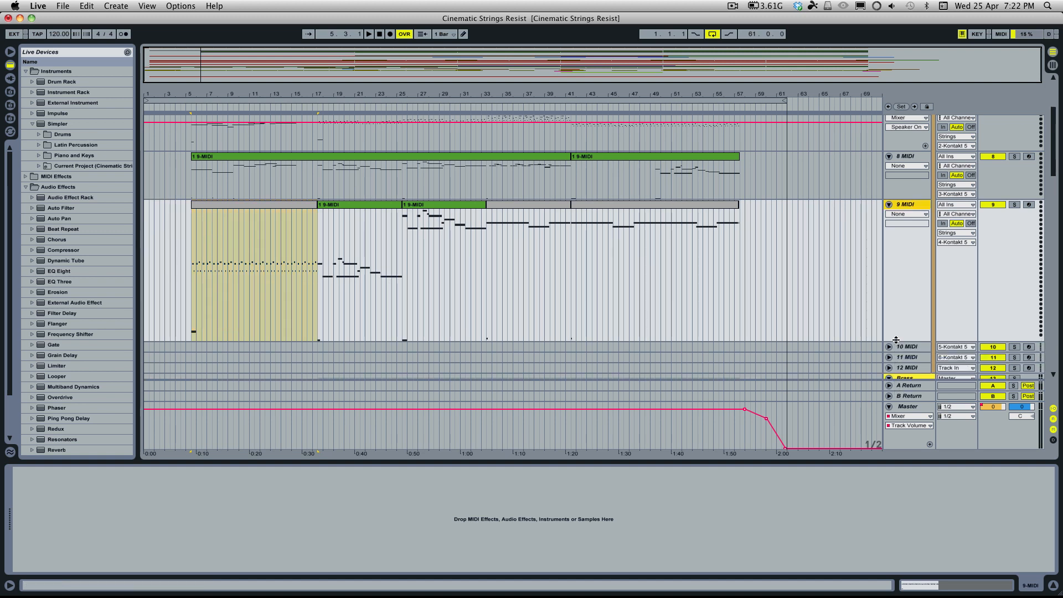
scroll(893, 296, up, 5)
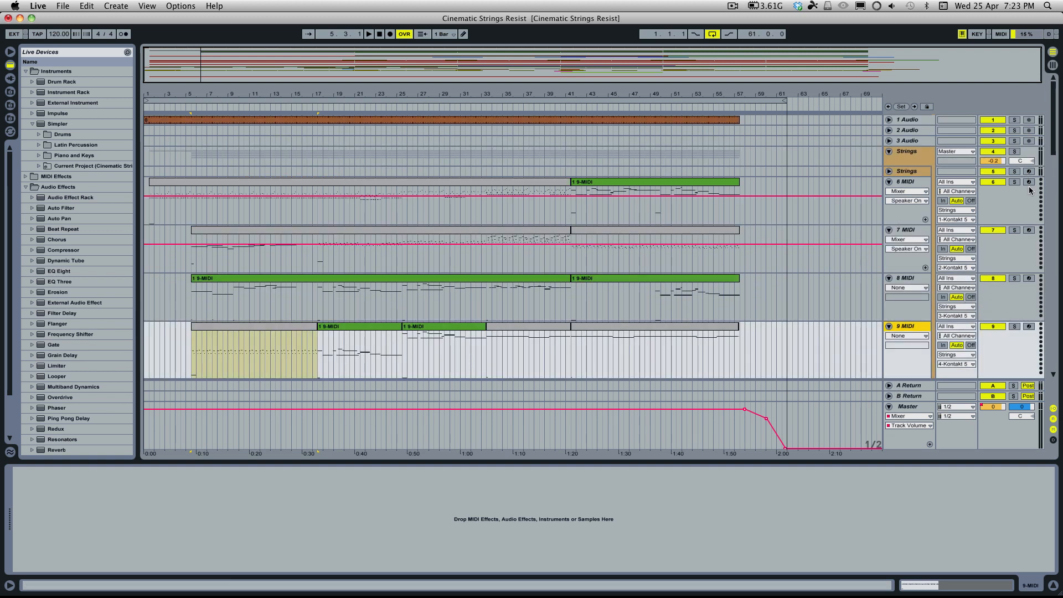
Solo the Strings instrument track and play the arrangement from the start of the first track 6 MIDI clip
click(1014, 171)
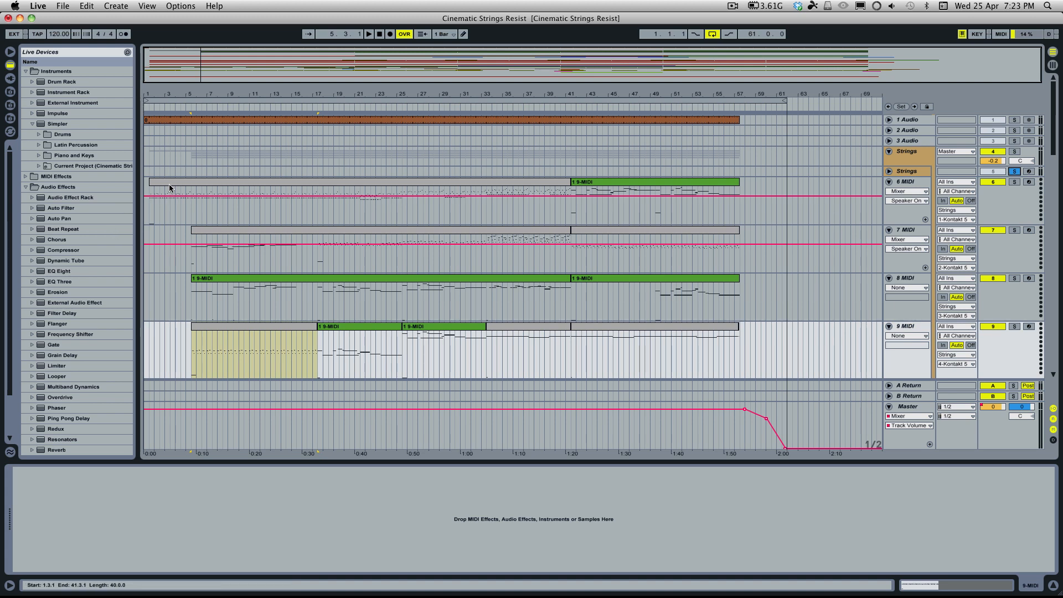
click(231, 264)
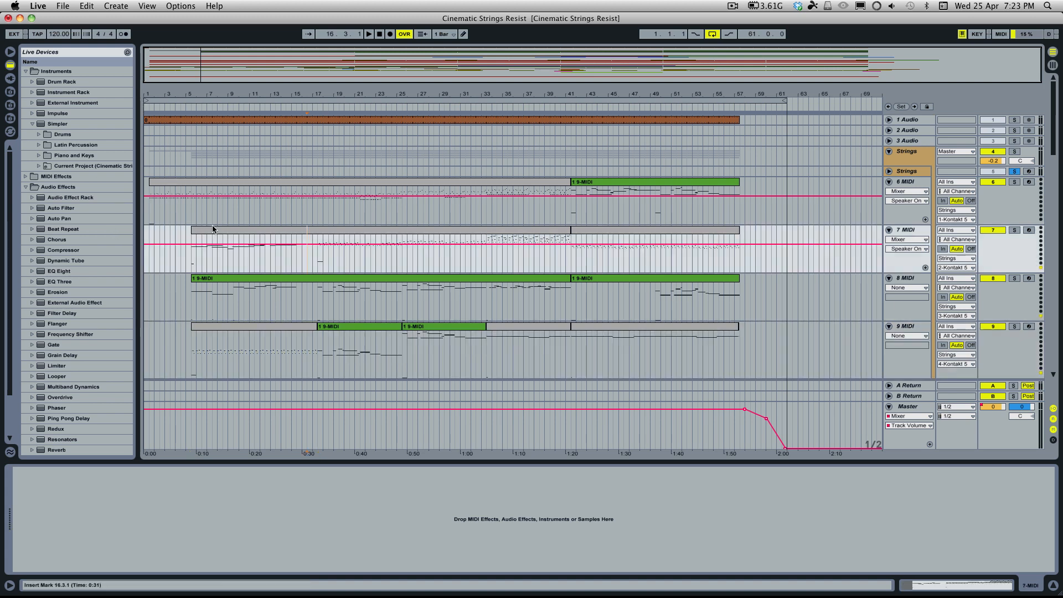
click(164, 182)
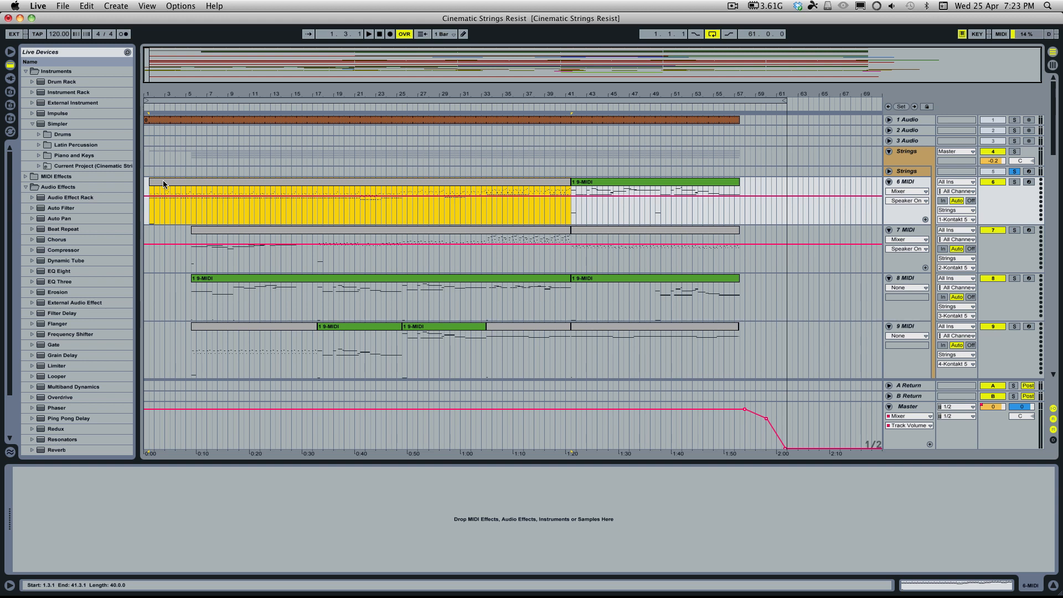
key(space)
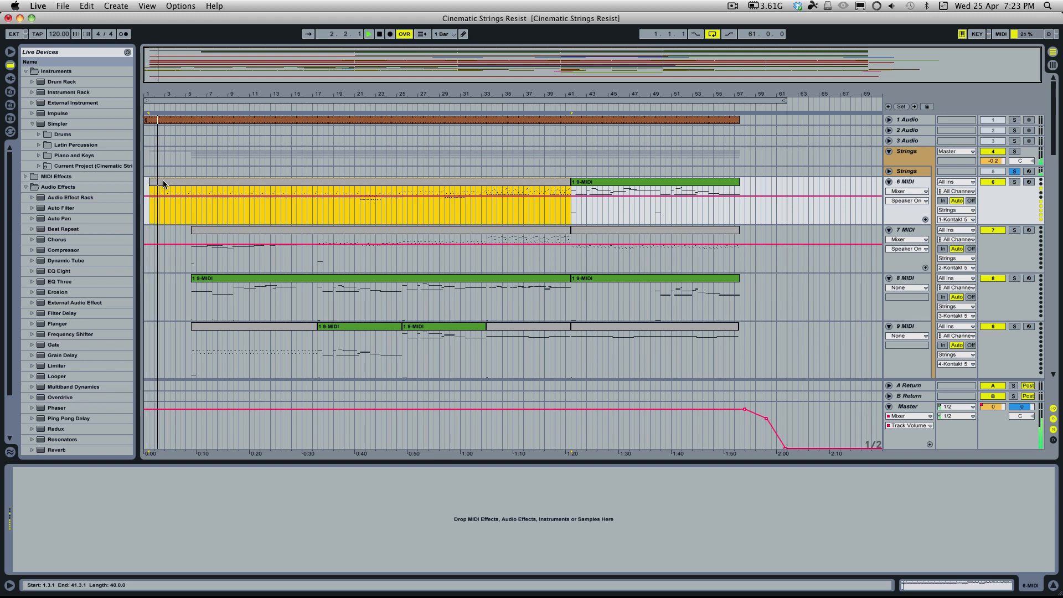
scroll(174, 280, down, 3)
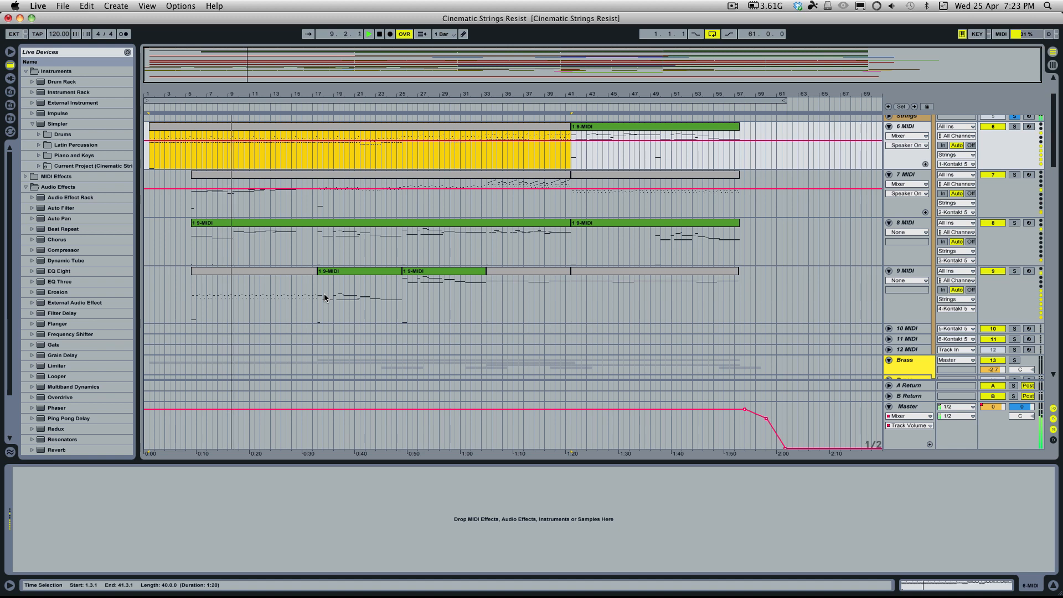
scroll(903, 141, up, 3)
Reopen the Strings track's Kontakt instrument during playback, move its window clear of the opening bars, and stop playback
click(907, 171)
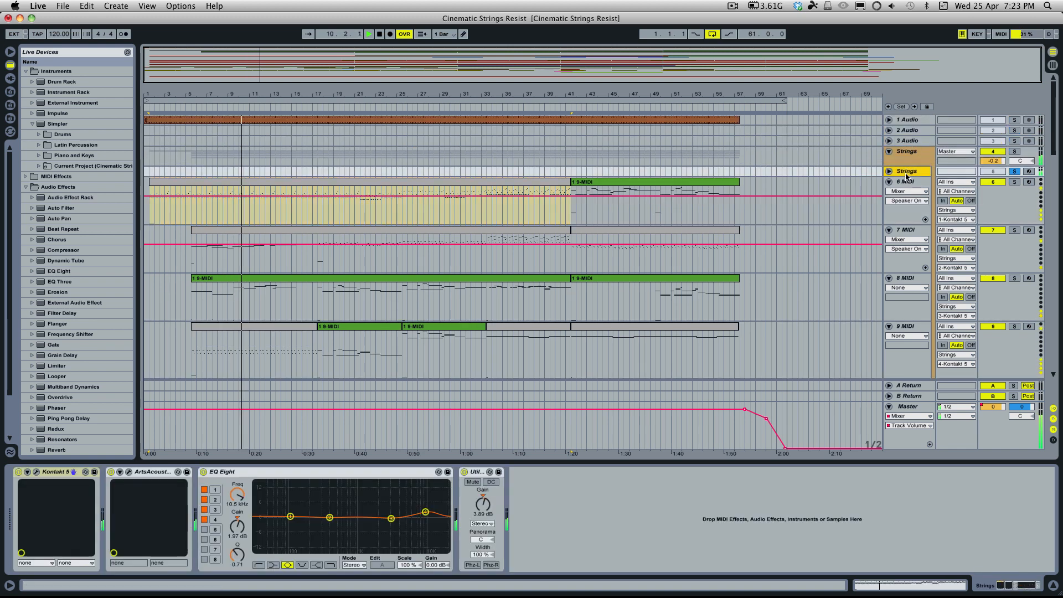
click(36, 472)
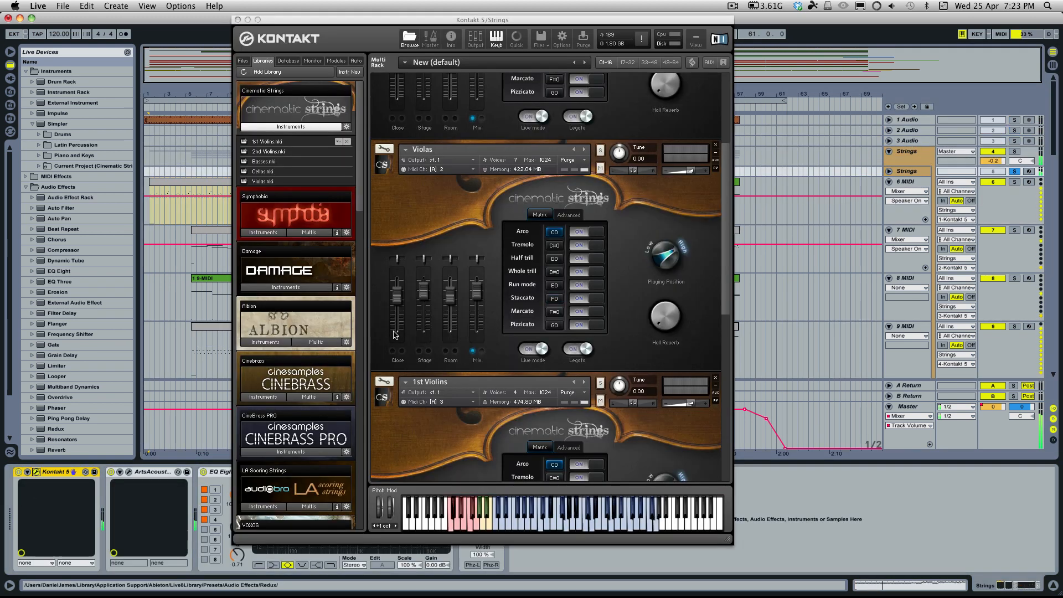
scroll(593, 204, up, 5)
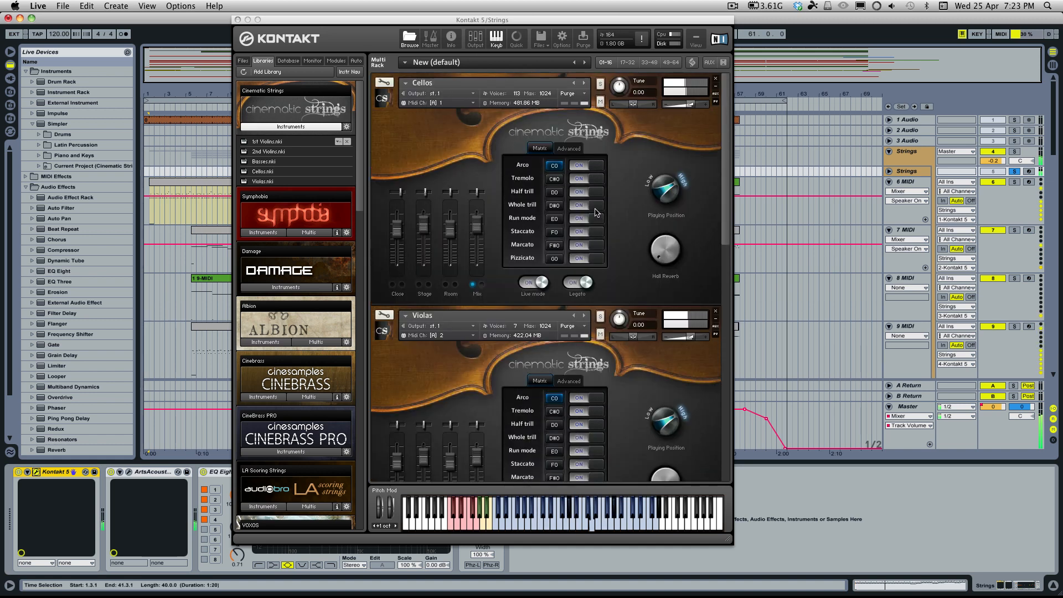
drag(480, 25, 676, 40)
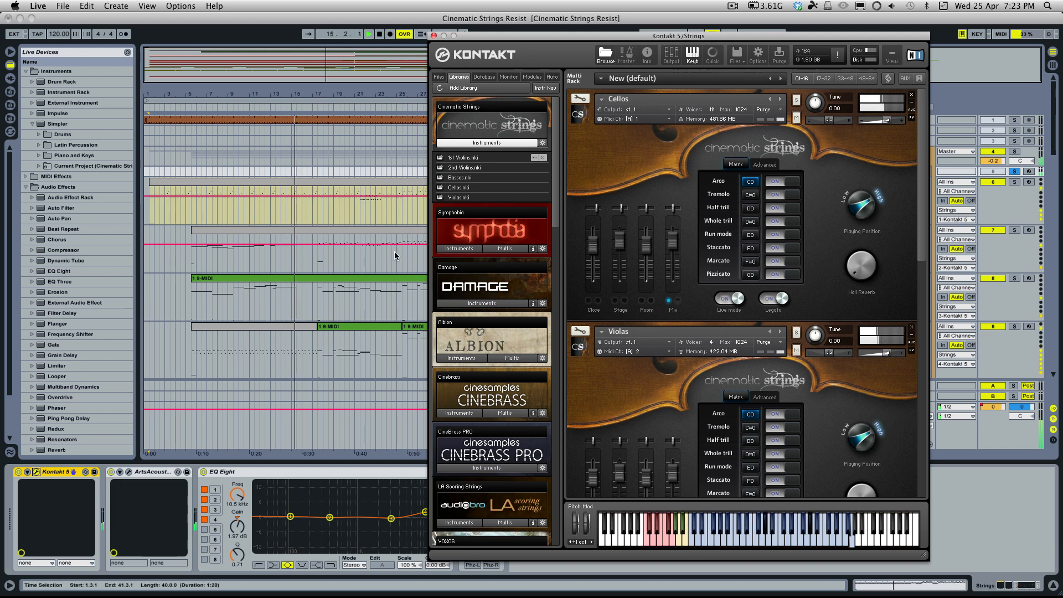
key(space)
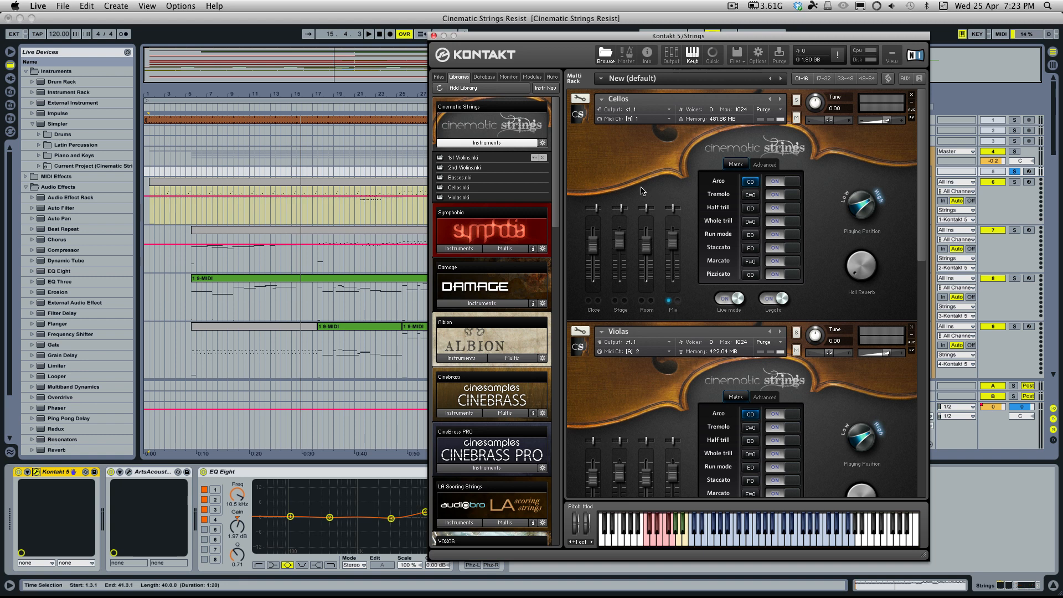
Review the microphone faders and articulation keyswitches of the Cellos and Violas patches
scroll(642, 191, down, 1)
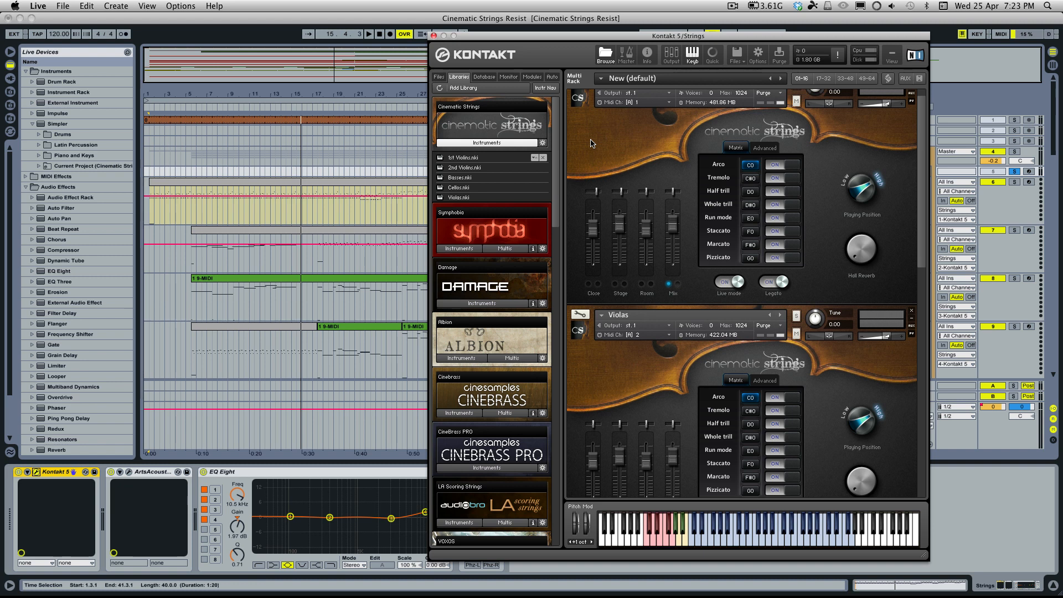
scroll(801, 195, down, 2)
scroll(801, 194, up, 3)
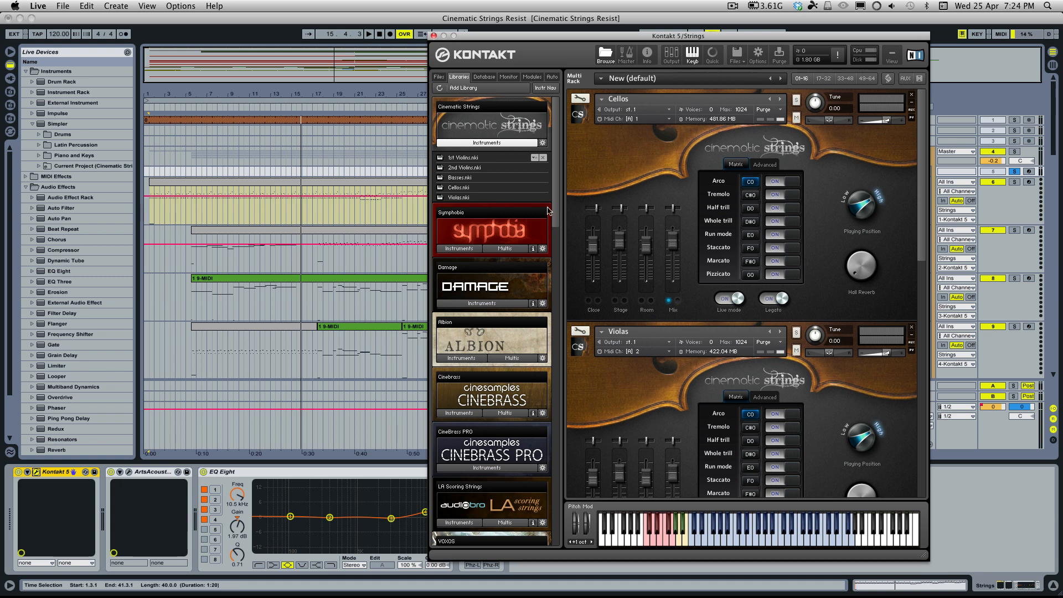
Play the opening of the first track 6 MIDI clip briefly, and return to the Strings track's Kontakt instrument
click(187, 178)
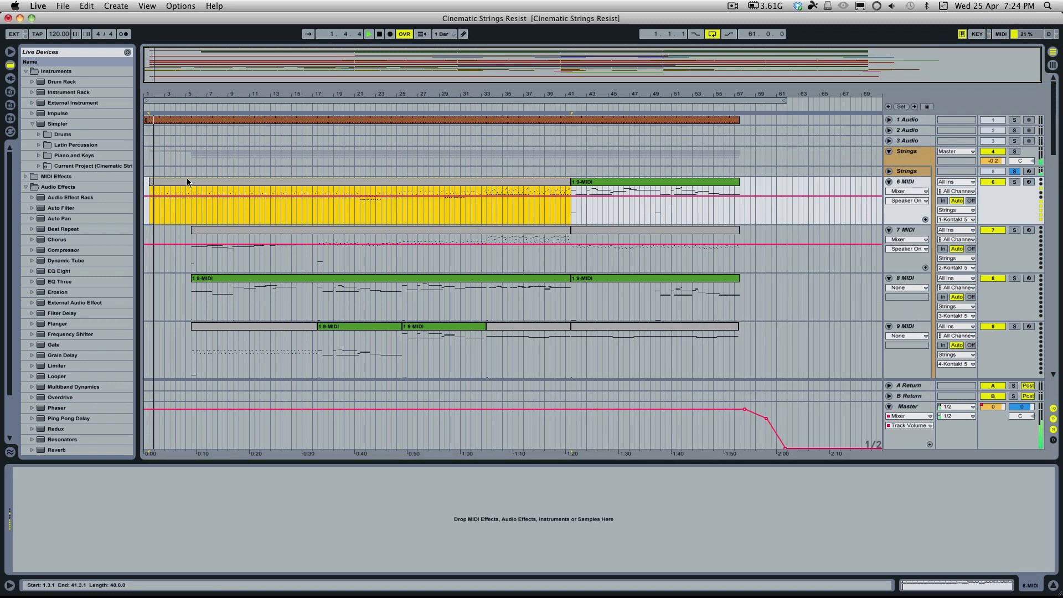
key(space)
click(913, 175)
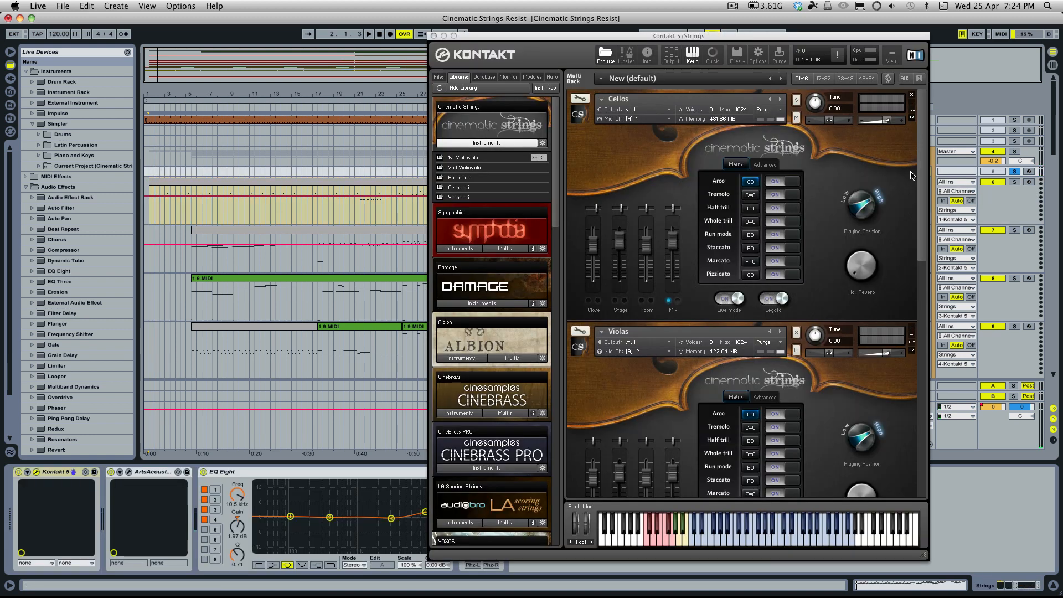
Arm track 6 MIDI for recording and review the Strings instrument's patches from Cellos down to 2nd Violins
scroll(897, 193, down, 2)
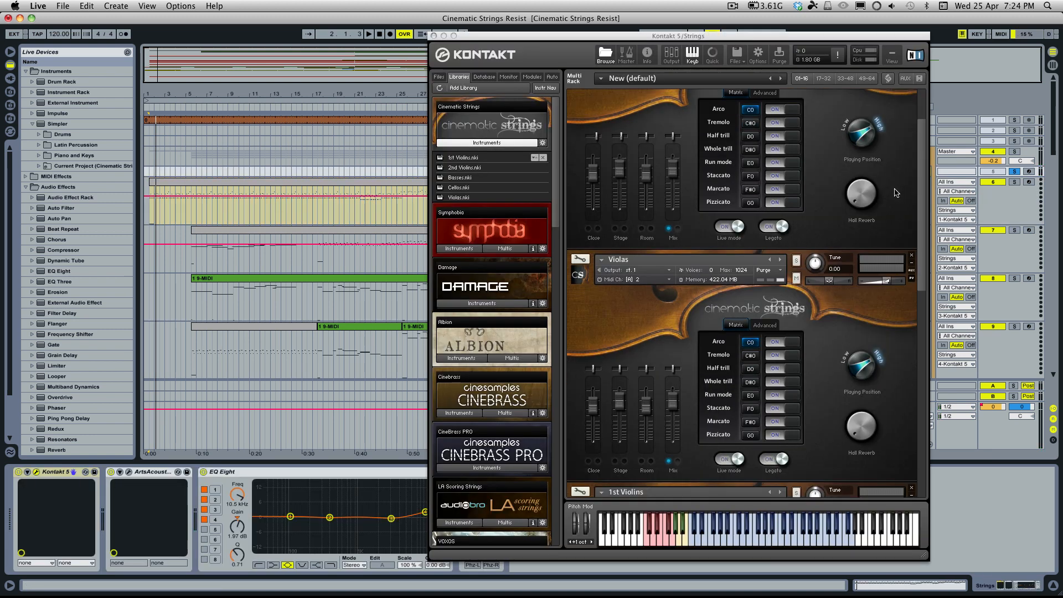
click(1029, 181)
click(929, 173)
scroll(837, 247, down, 5)
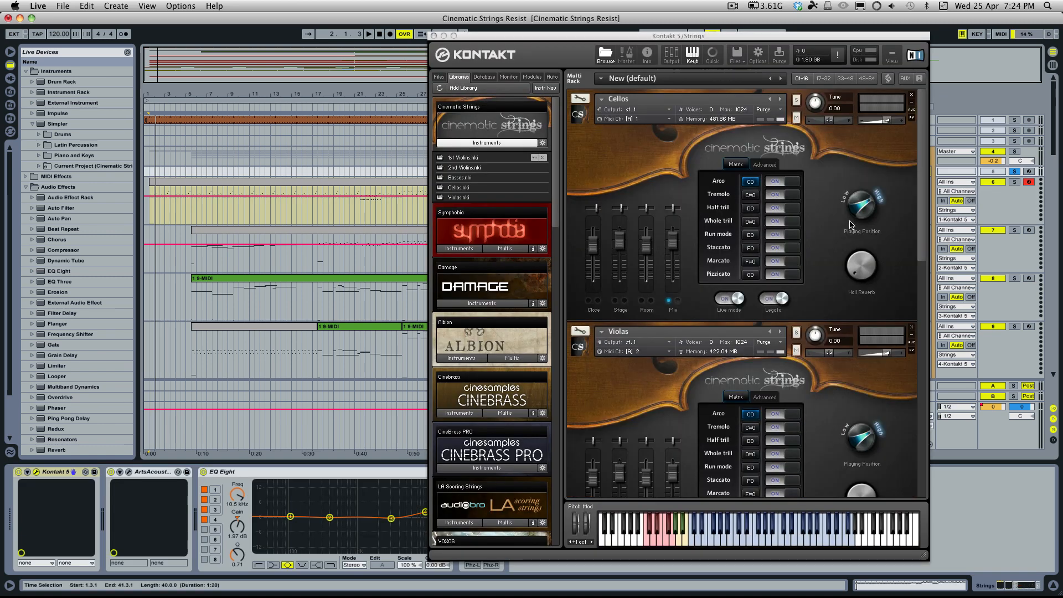
scroll(836, 247, down, 5)
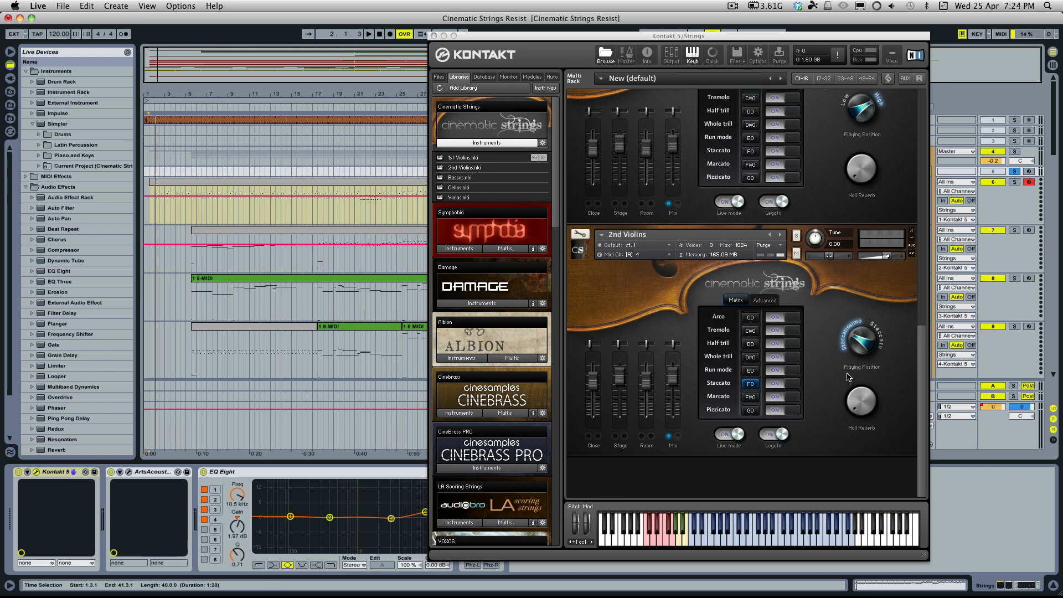
click(882, 342)
scroll(734, 244, down, 10)
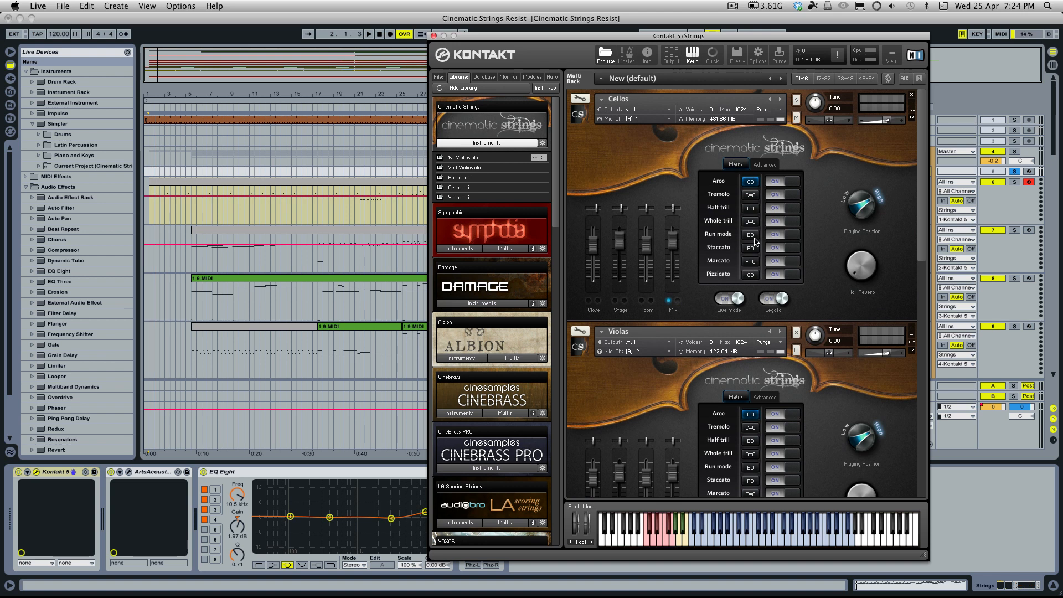
Switch the Cellos patch to the Staccato articulation, and turn its Playing Position to Staccato and back to Staccatissimo
click(752, 247)
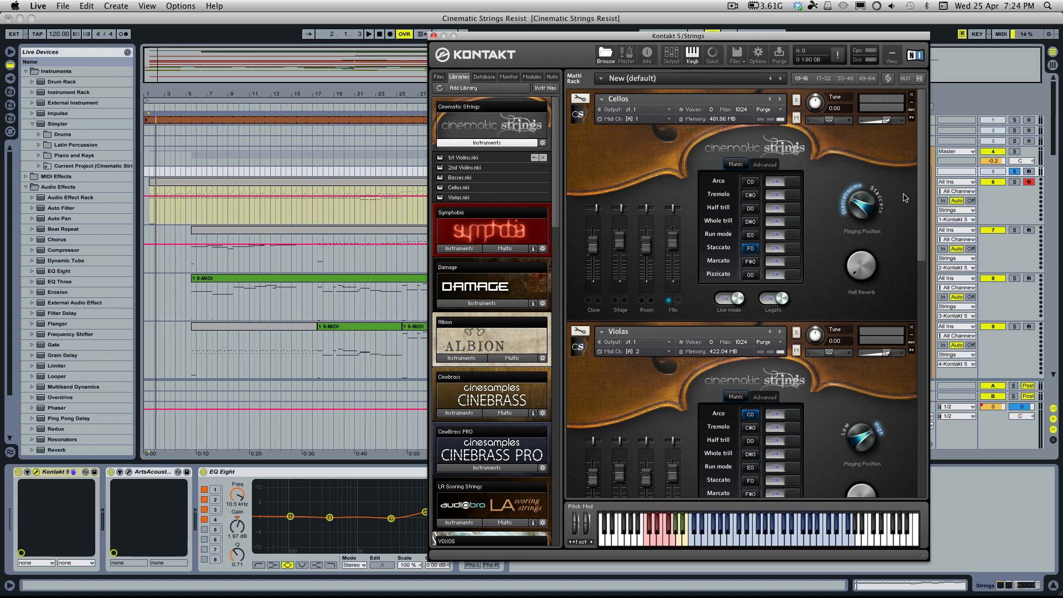
click(869, 211)
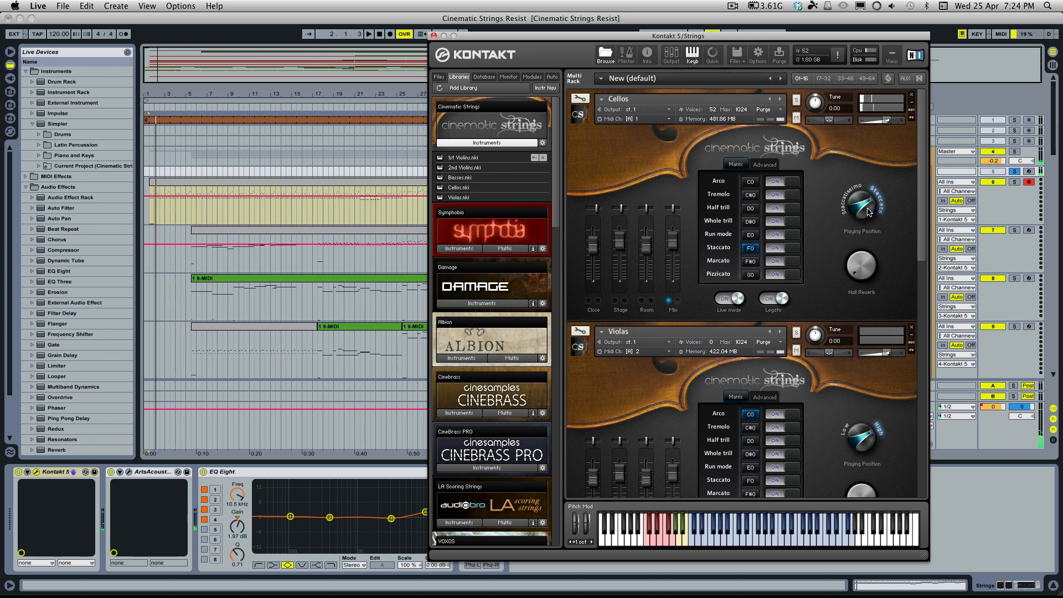
click(863, 212)
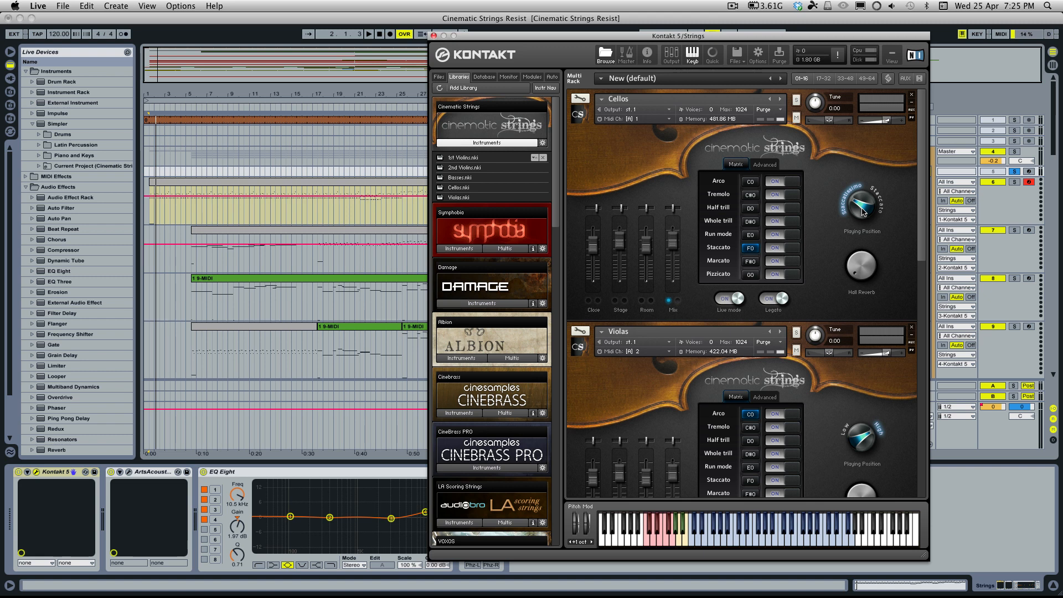
Toggle Live mode off and on repeatedly in the Cellos patch to compare the staccato playing, leaving it on
scroll(843, 227, down, 2)
scroll(841, 229, up, 2)
click(730, 299)
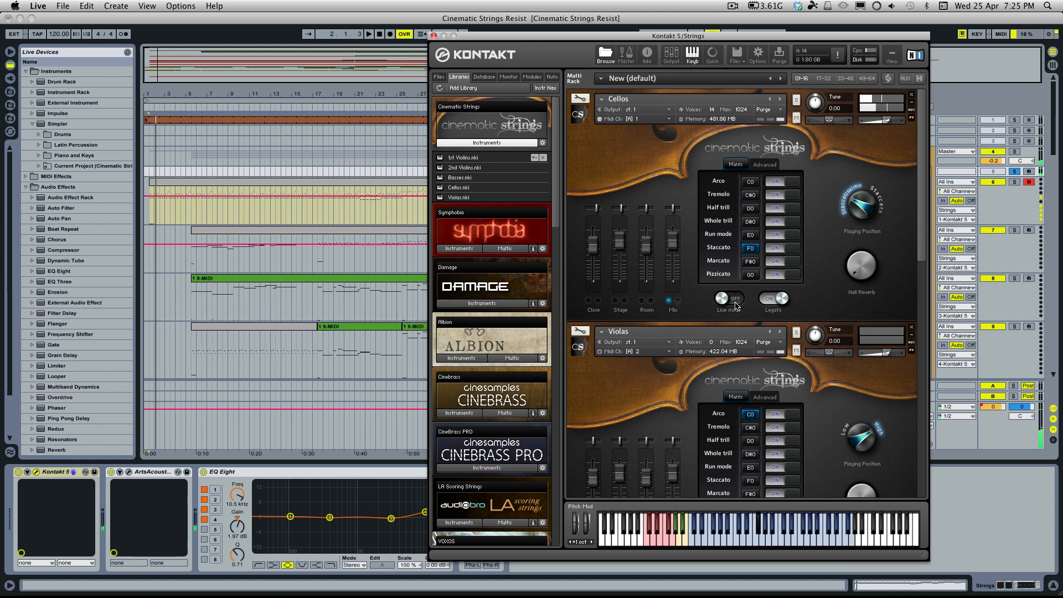
click(736, 305)
click(736, 305)
click(736, 305)
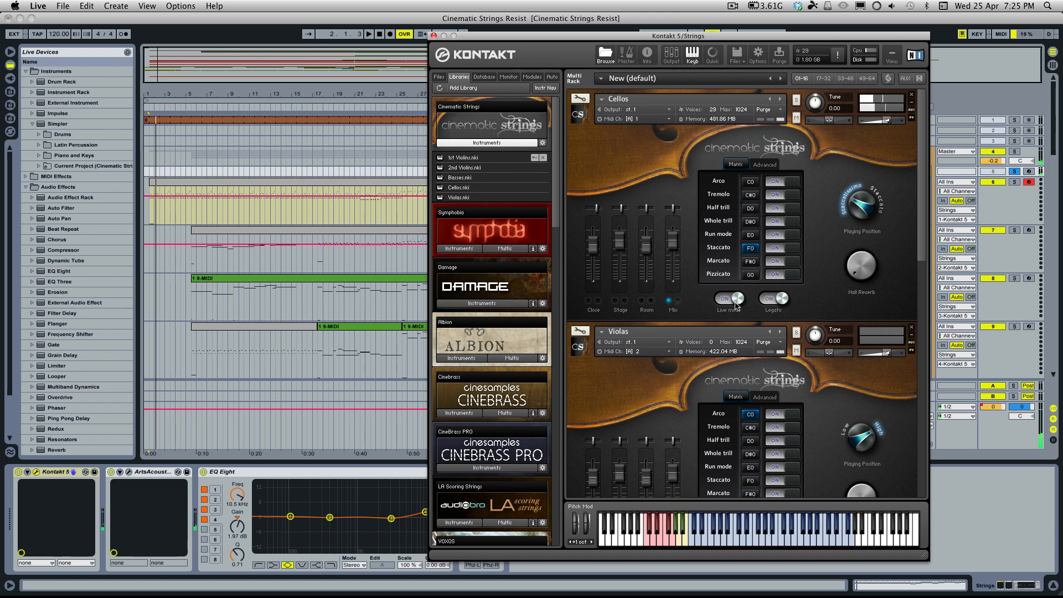
click(736, 305)
click(730, 299)
click(736, 306)
click(736, 305)
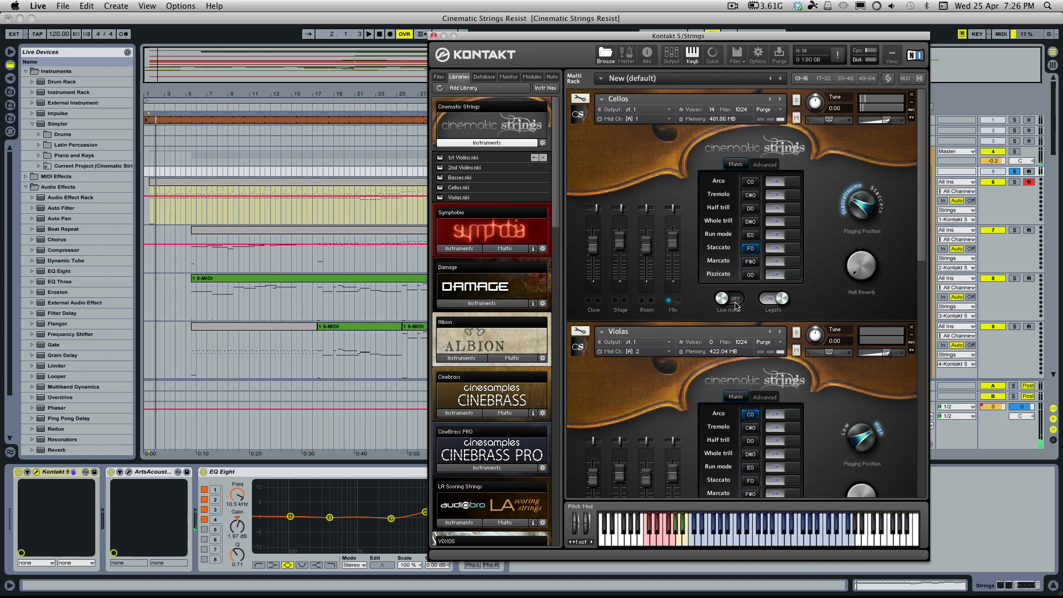
scroll(736, 306, down, 2)
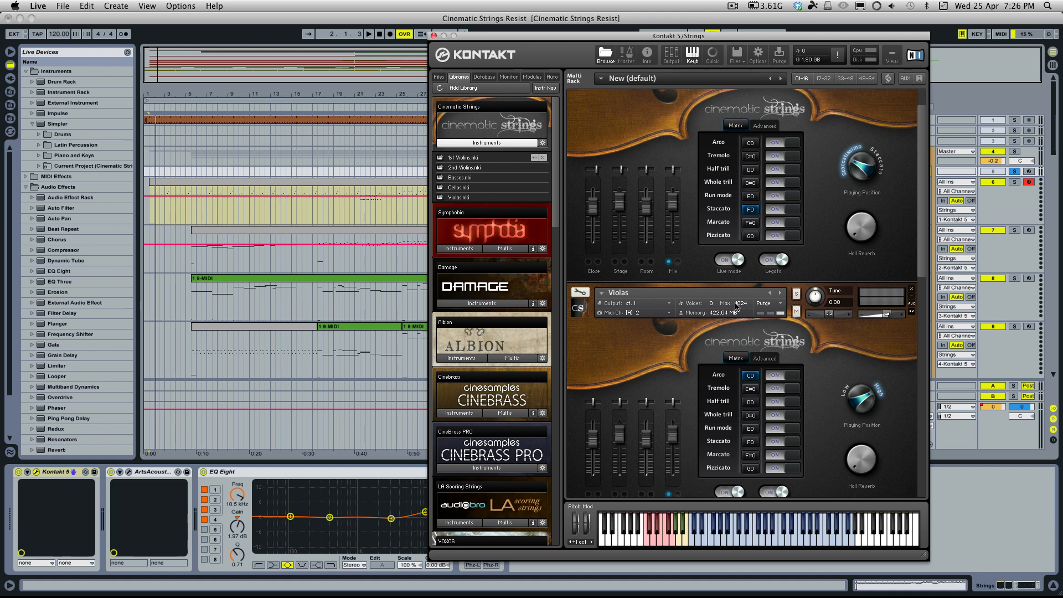
scroll(736, 306, up, 2)
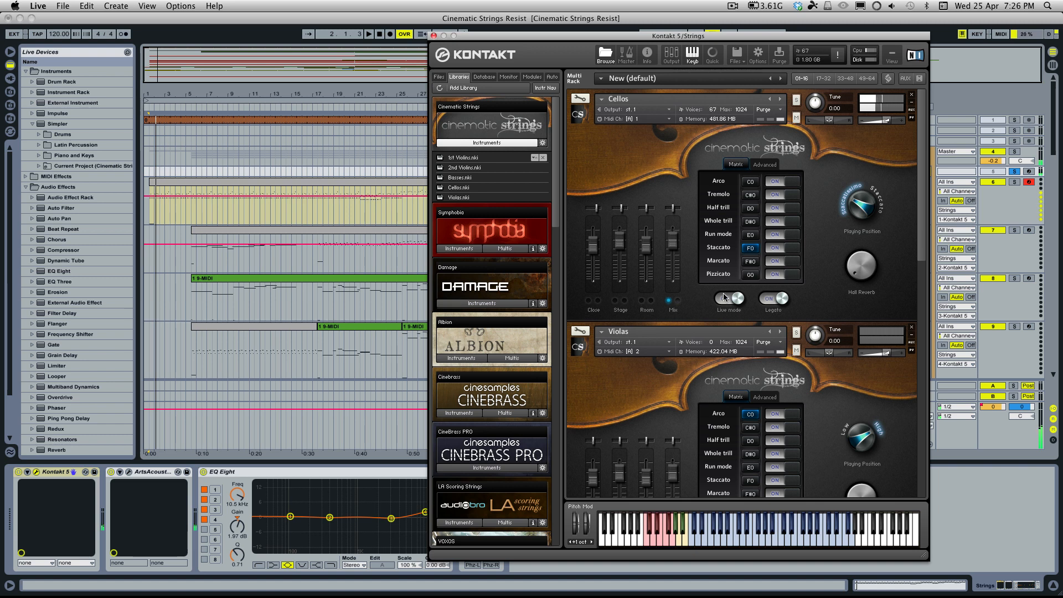
Return to the first track 6 MIDI clip and enlarge the note editor to show its notes and low keyswitch
click(311, 182)
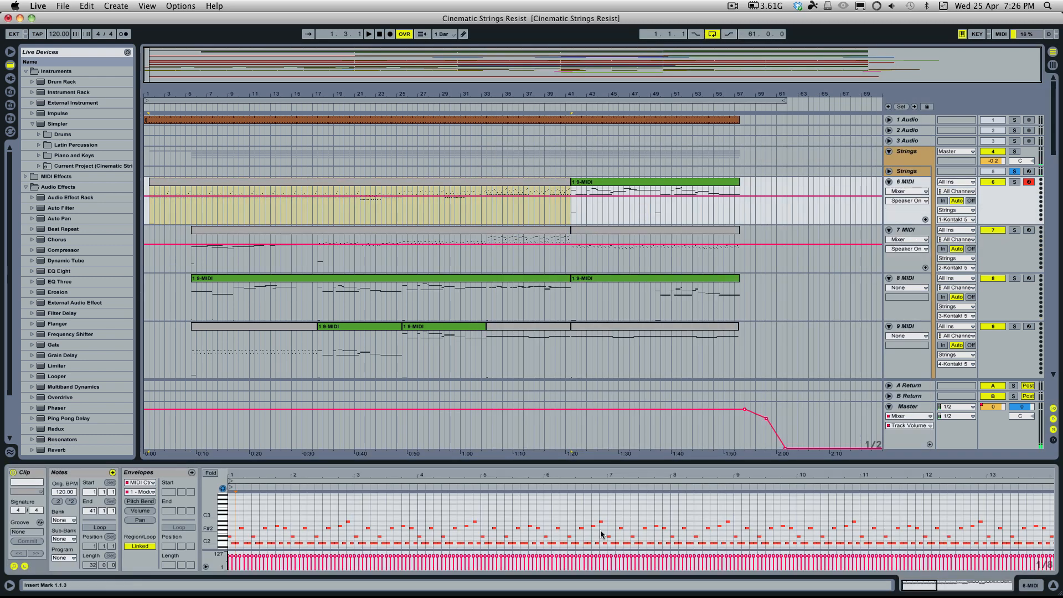
drag(557, 460, 557, 361)
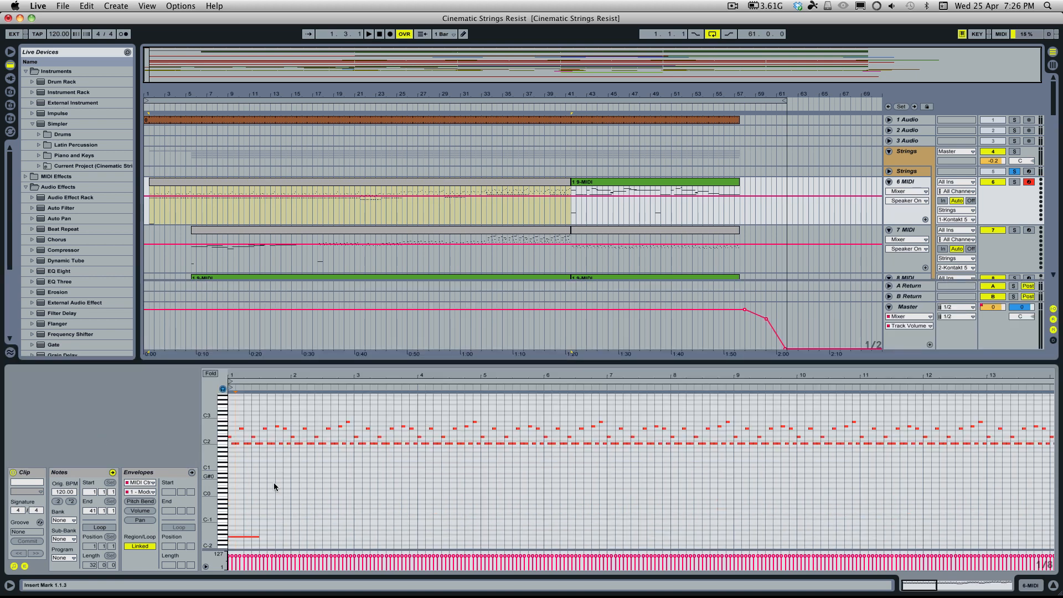
scroll(274, 483, up, 2)
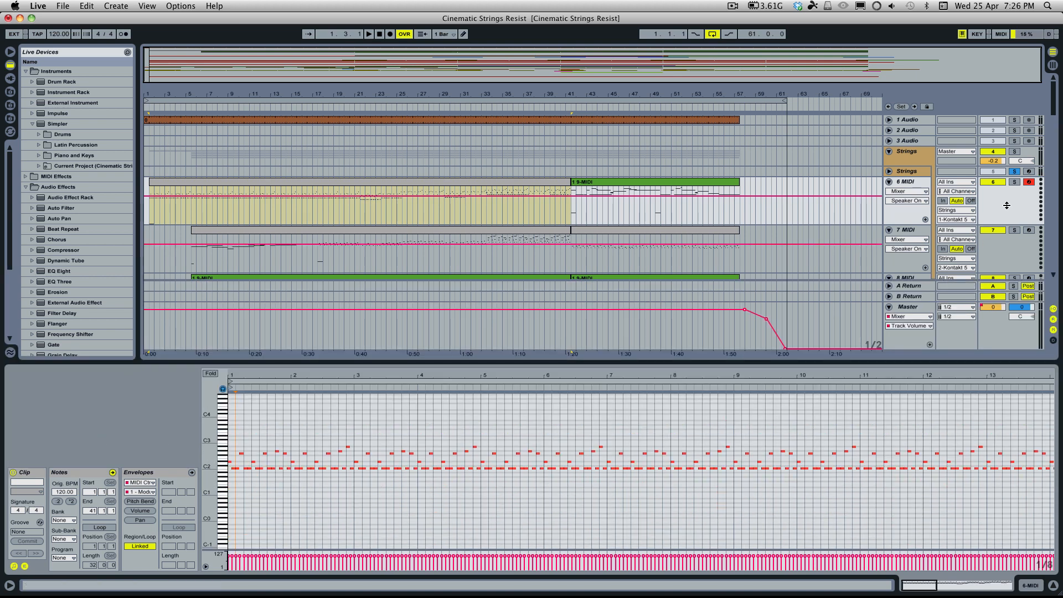
Solo track 6 MIDI and play the opening bars of its first clip
click(1014, 172)
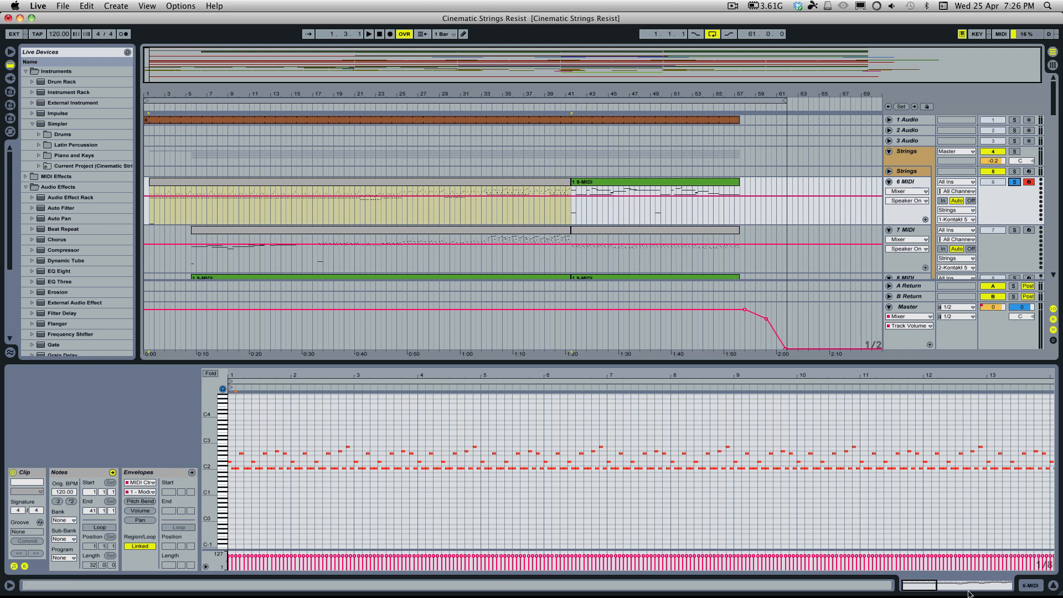
scroll(713, 497, down, 2)
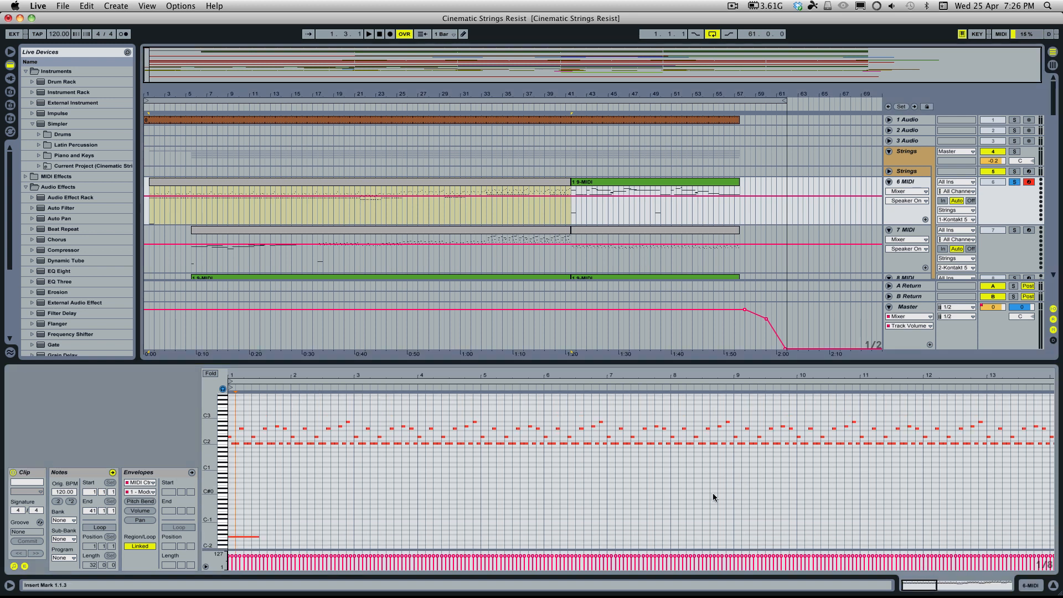
key(space)
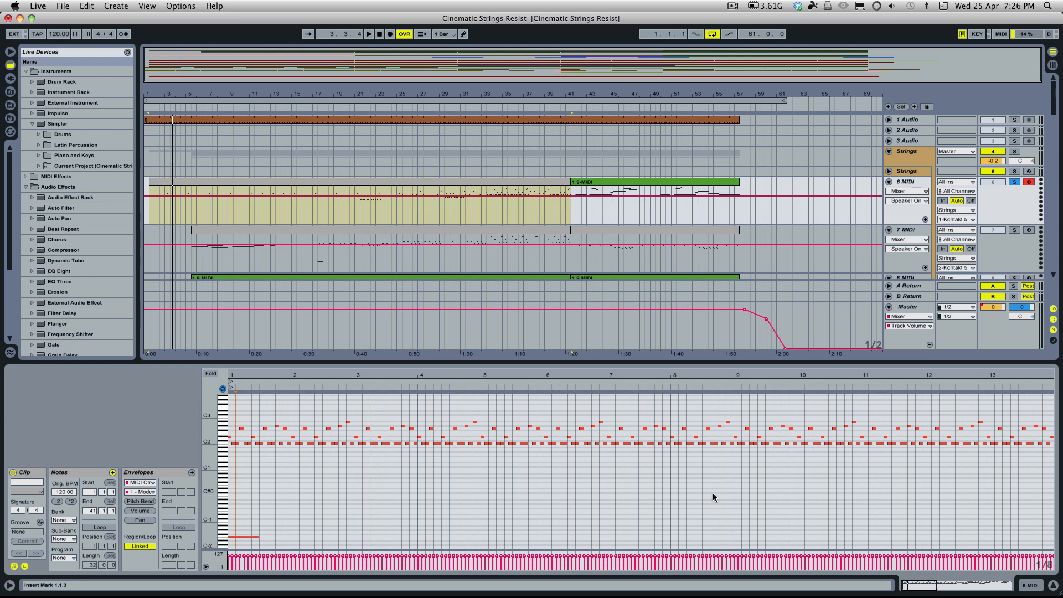
Show the notes of track 9 MIDI's first clip in the note editor
scroll(421, 150, down, 10)
scroll(372, 205, up, 5)
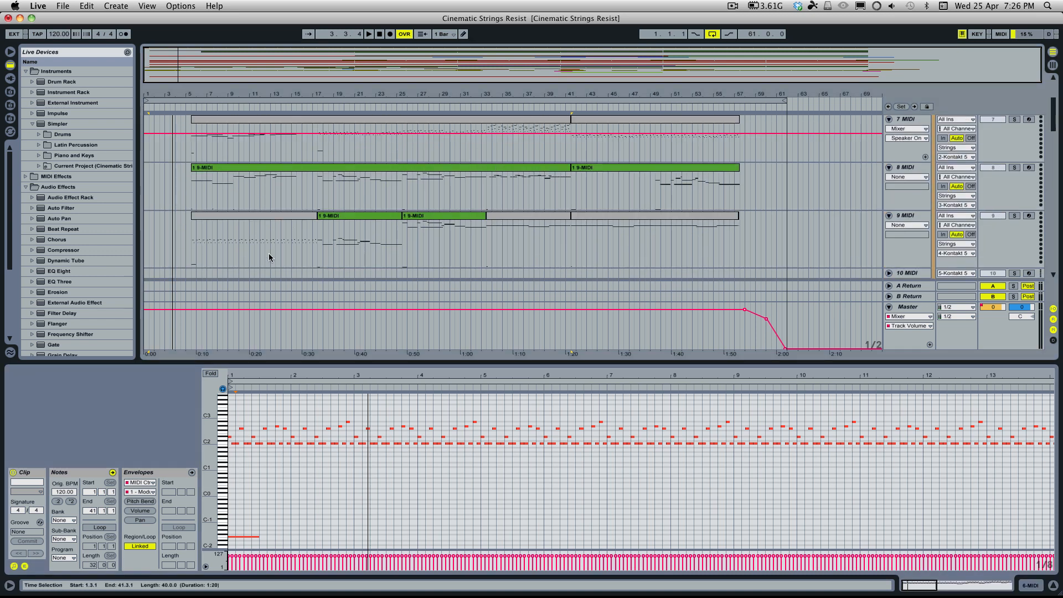
scroll(269, 257, up, 2)
click(264, 250)
click(313, 435)
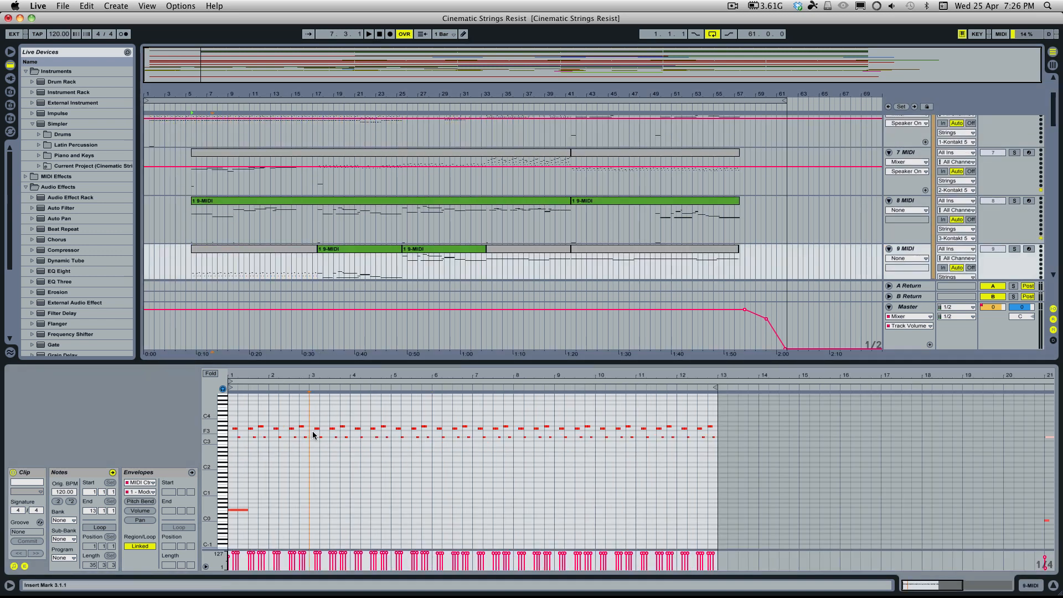
Select the whole first clip on track 9 MIDI and solo that track
scroll(340, 240, down, 3)
click(217, 229)
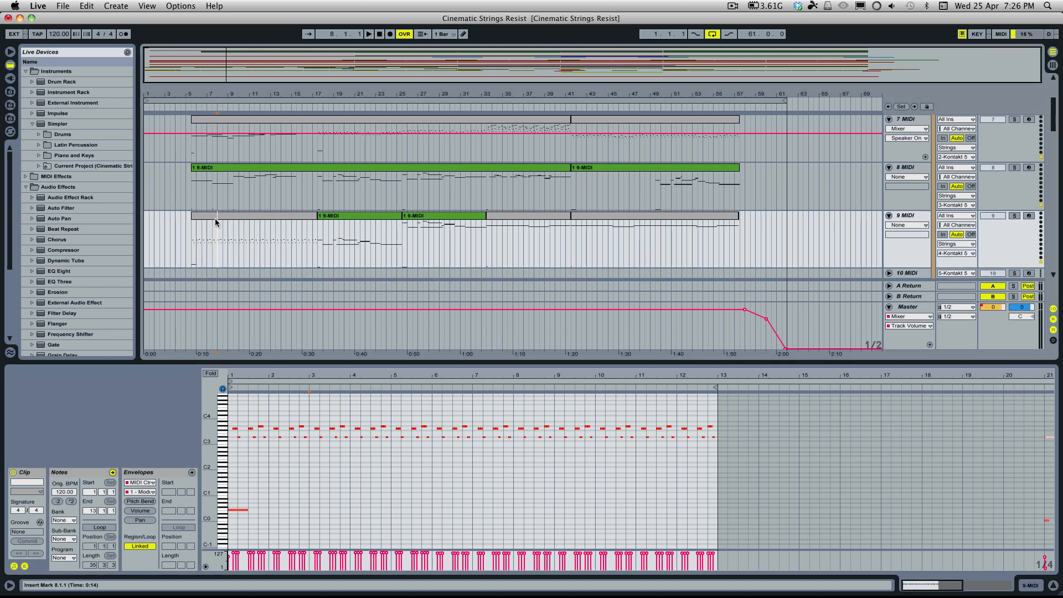
click(230, 219)
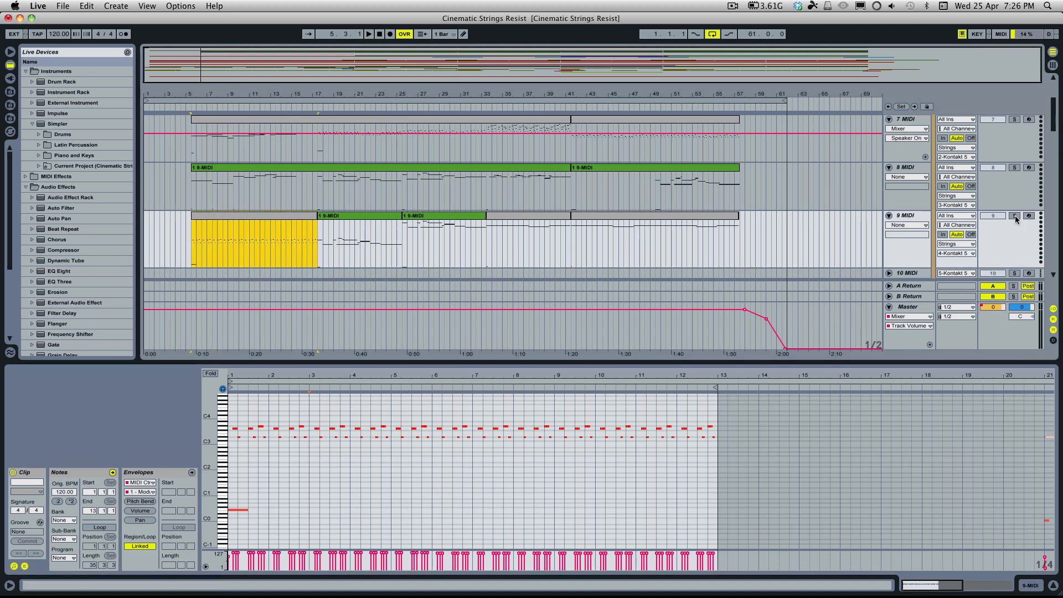
scroll(893, 197, up, 3)
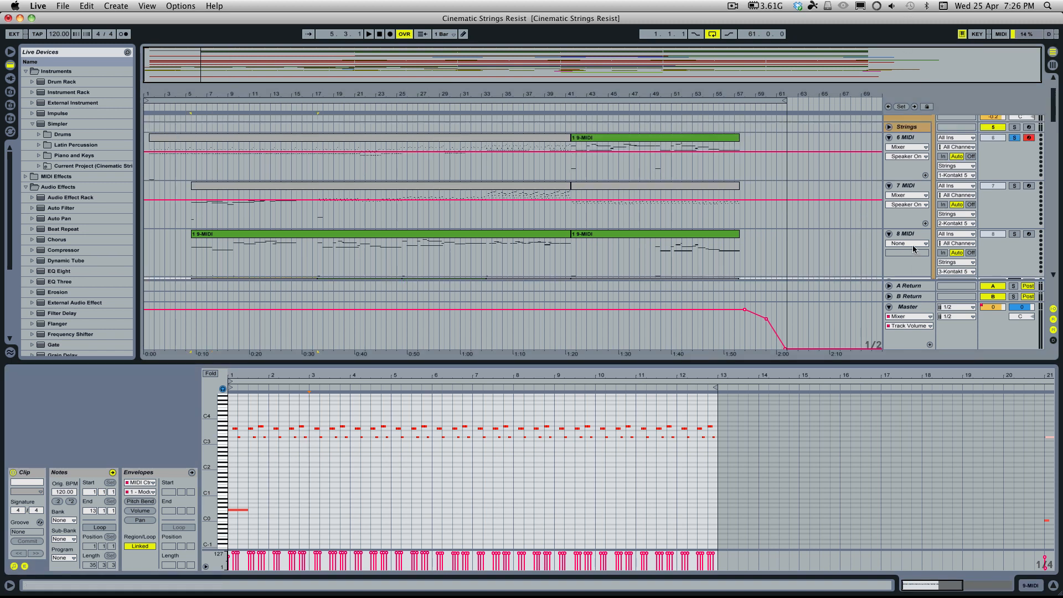
scroll(892, 188, down, 4)
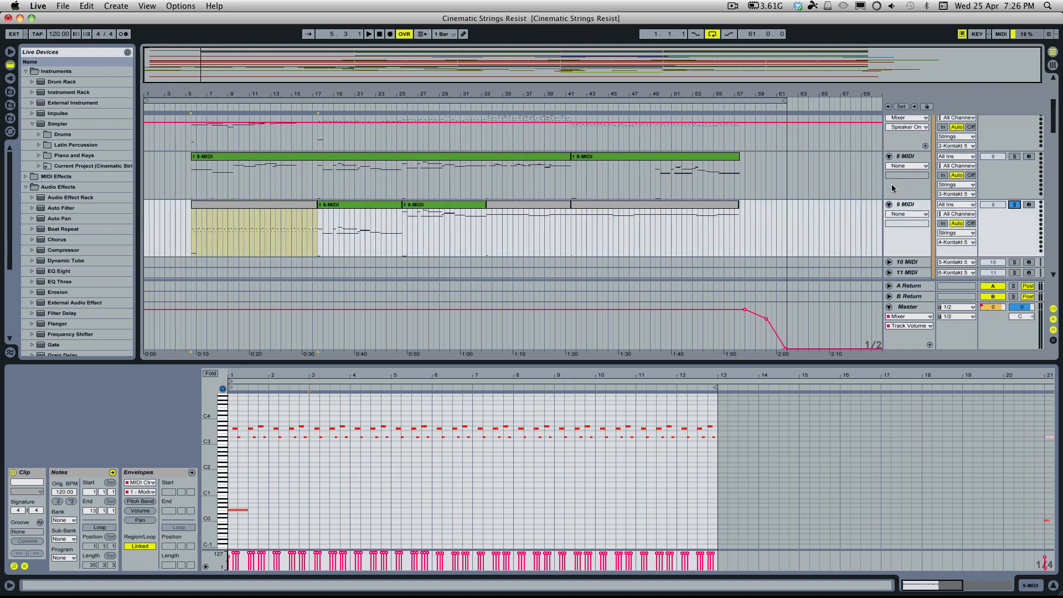
Enlarge the note rows of the track 9 clip and examine its low keyswitch note
click(208, 208)
drag(208, 491, 226, 491)
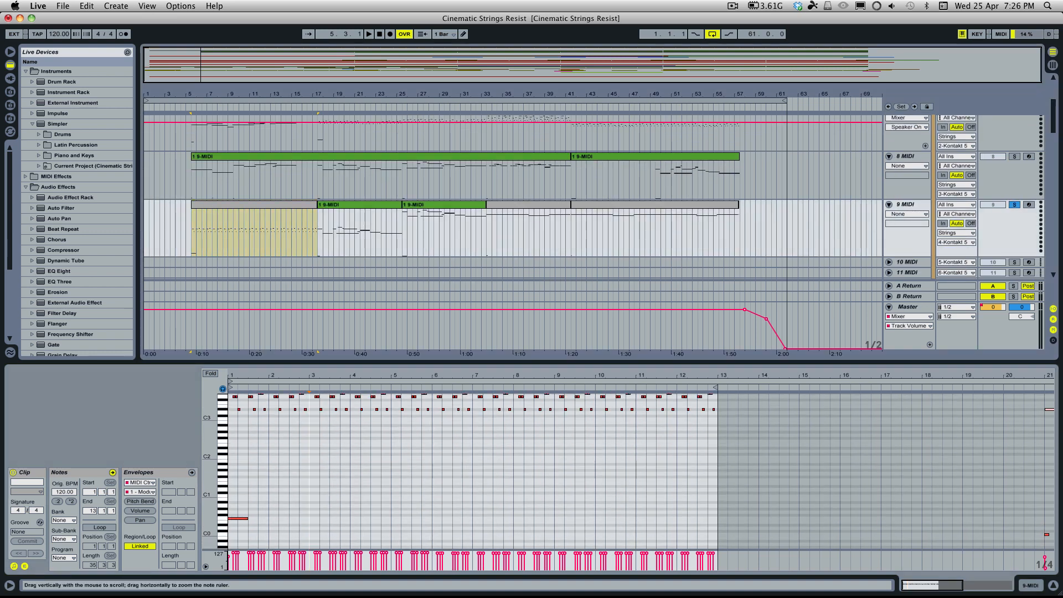
scroll(776, 202, up, 5)
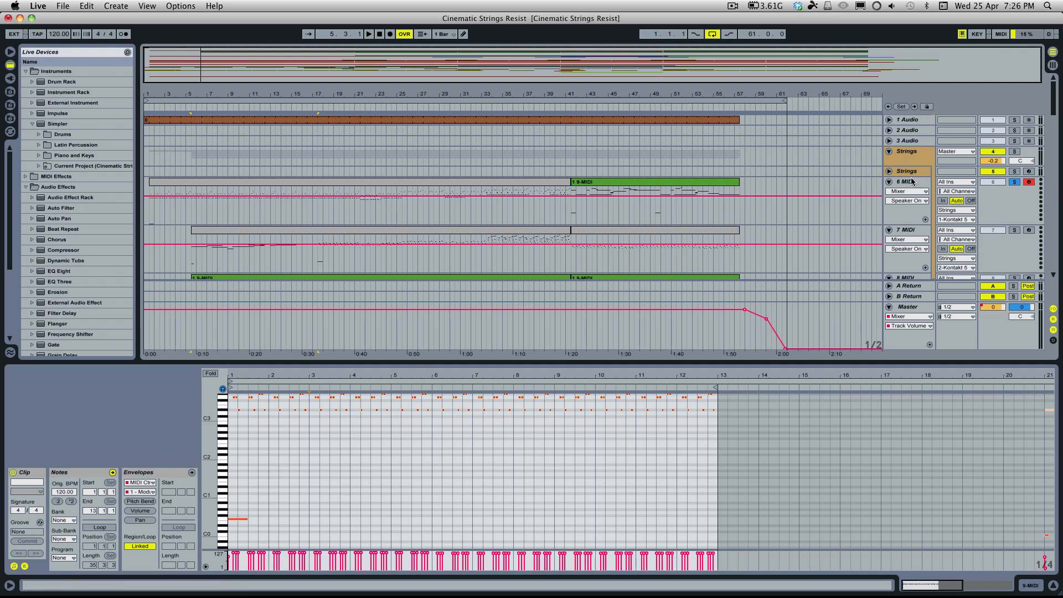
scroll(392, 468, down, 2)
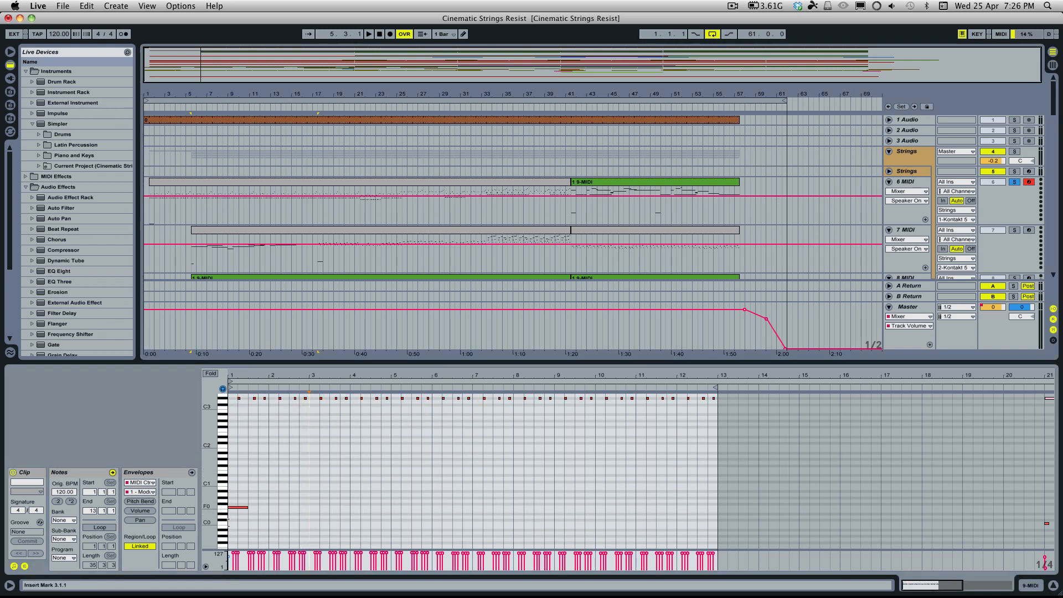
Open the Strings track's Kontakt instrument at the 2nd Violins patch and trigger Staccato with the clip's F0 keyswitch note
click(907, 172)
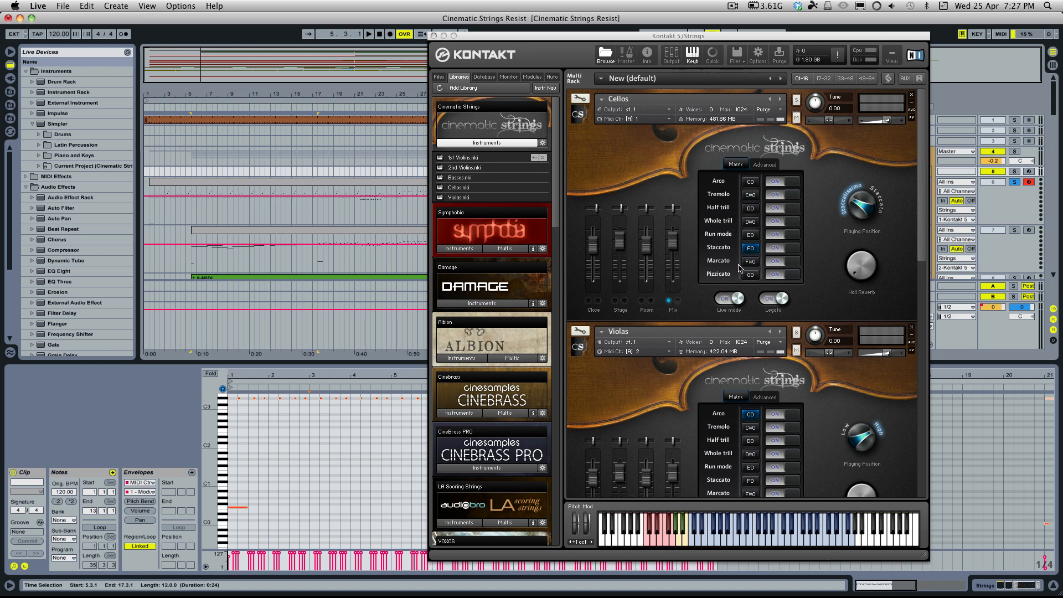
scroll(740, 269, down, 10)
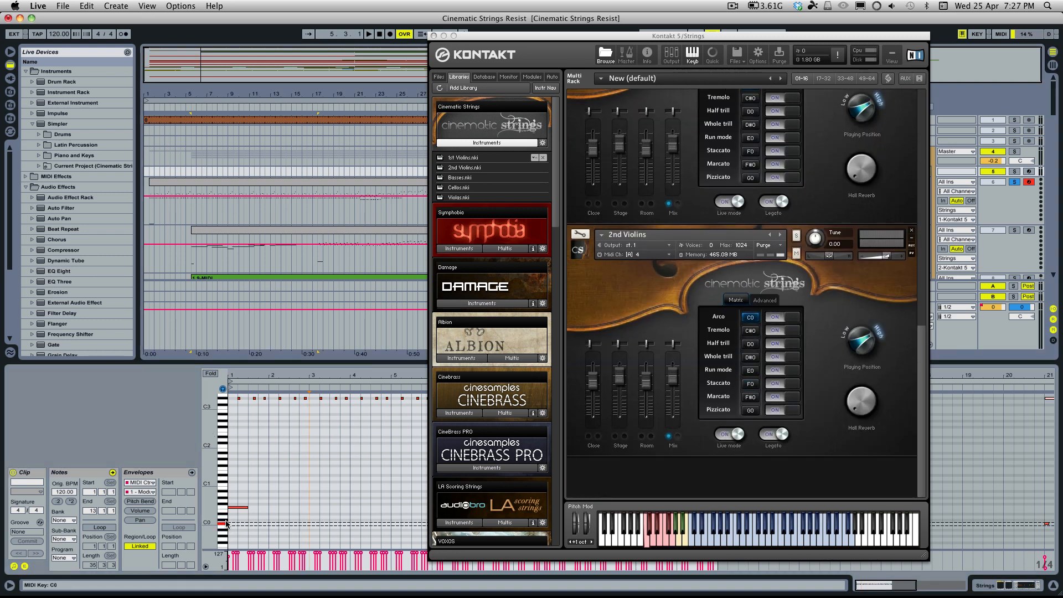
click(238, 507)
drag(237, 507, 239, 510)
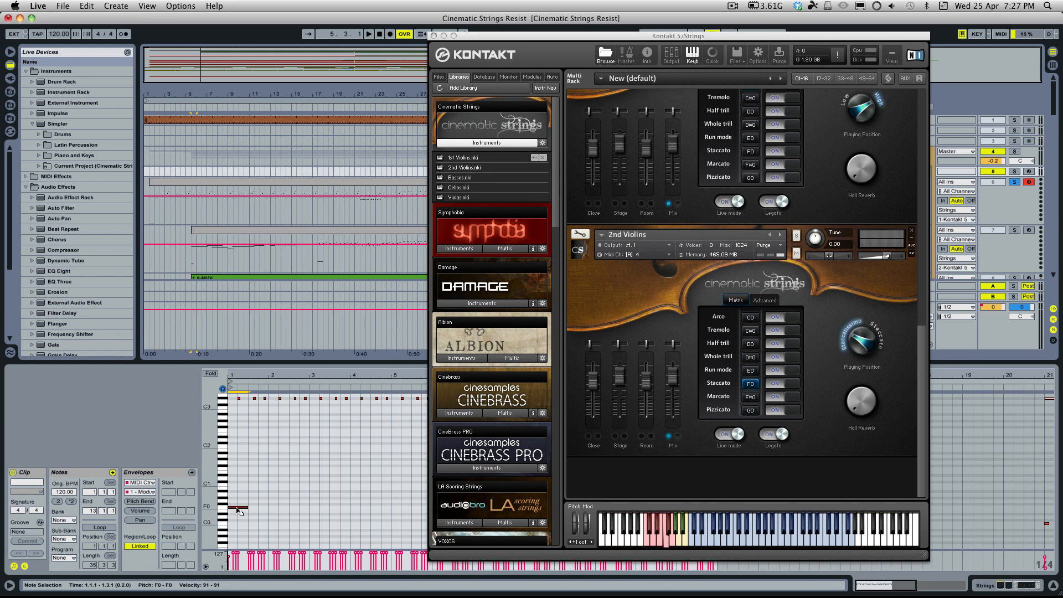
Play the start of the track 9 clip, move the Kontakt window clear of its notes, and play it again
key(space)
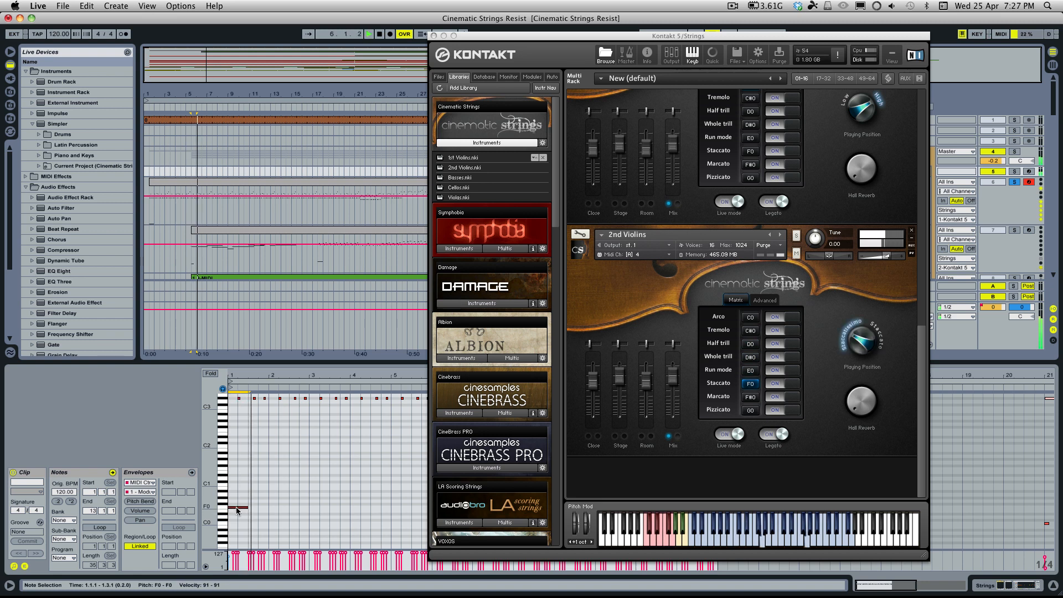
scroll(240, 510, up, 3)
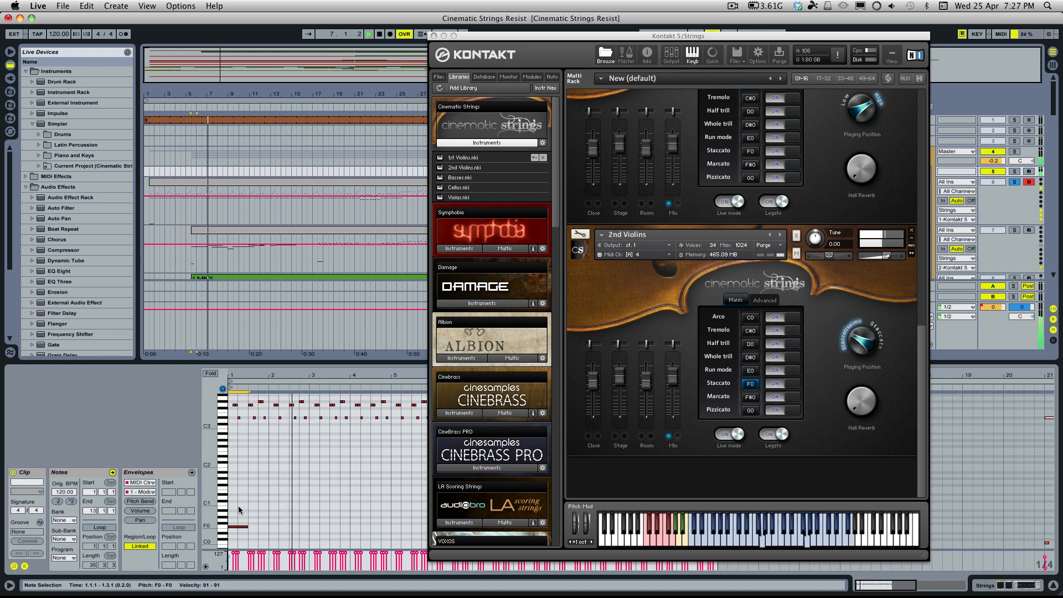
key(space)
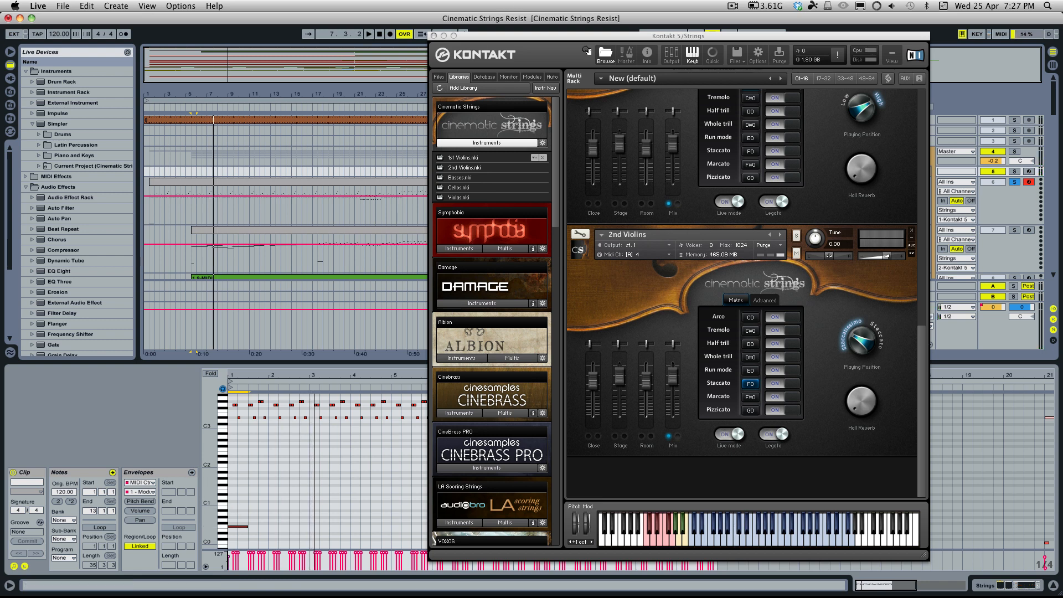
drag(580, 43, 669, 34)
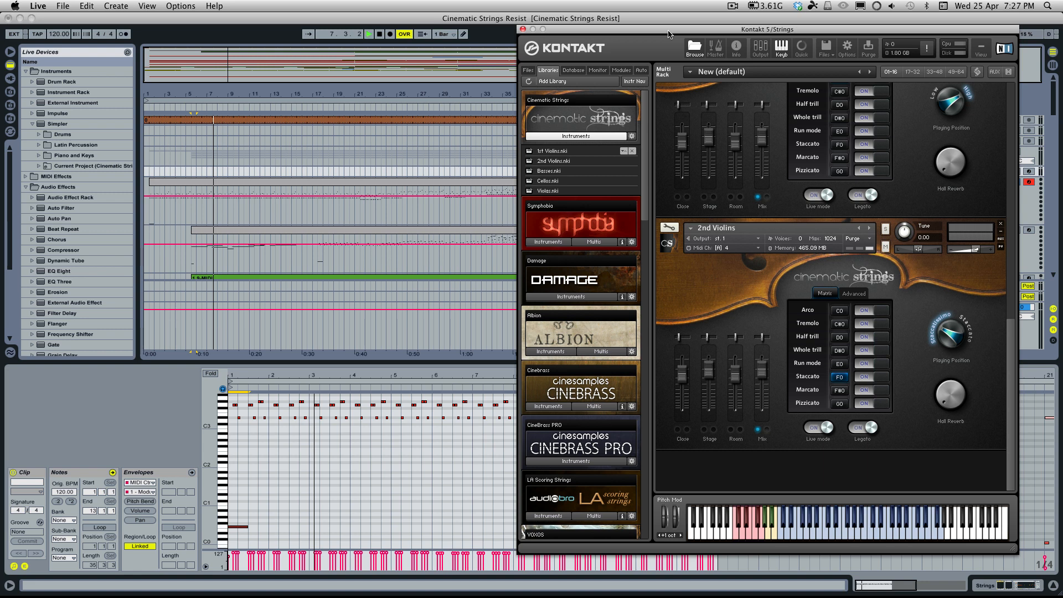
key(space)
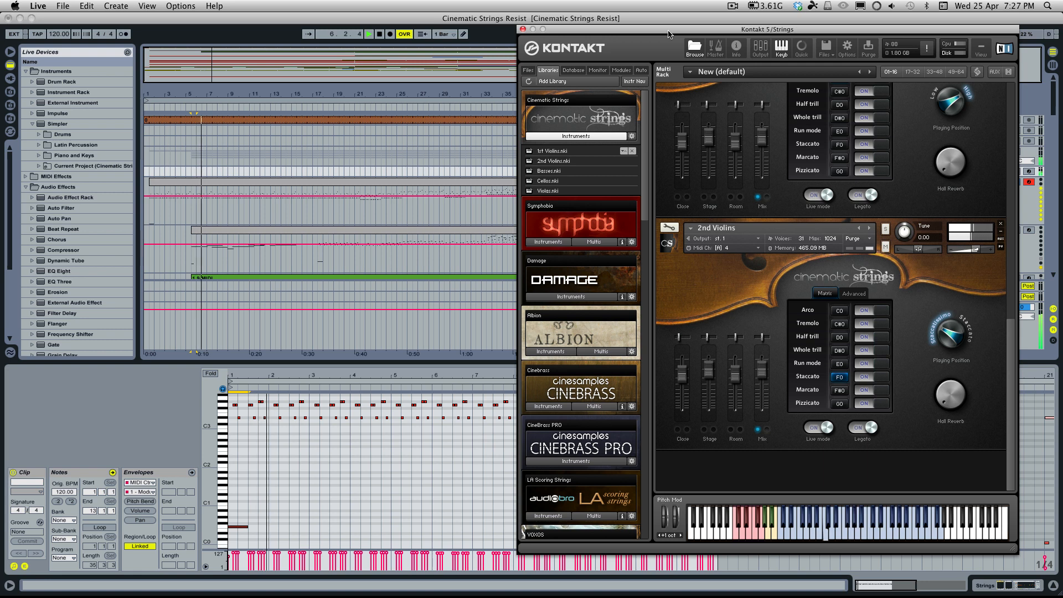
Copy the F0 keyswitch note to the start of bar 2 at G0 for Pizzicato and play the passage
key(space)
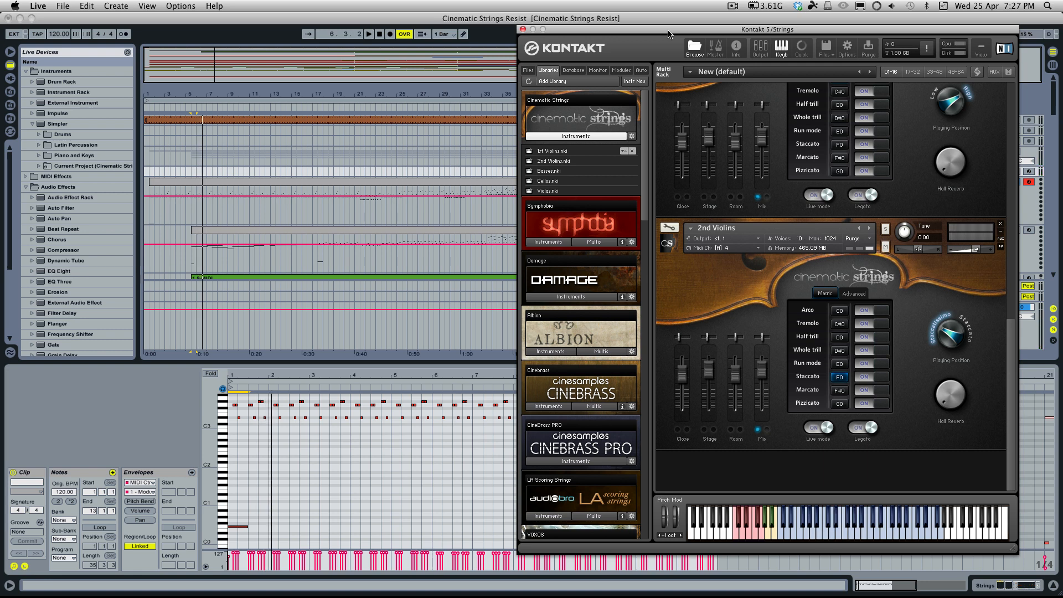
click(244, 529)
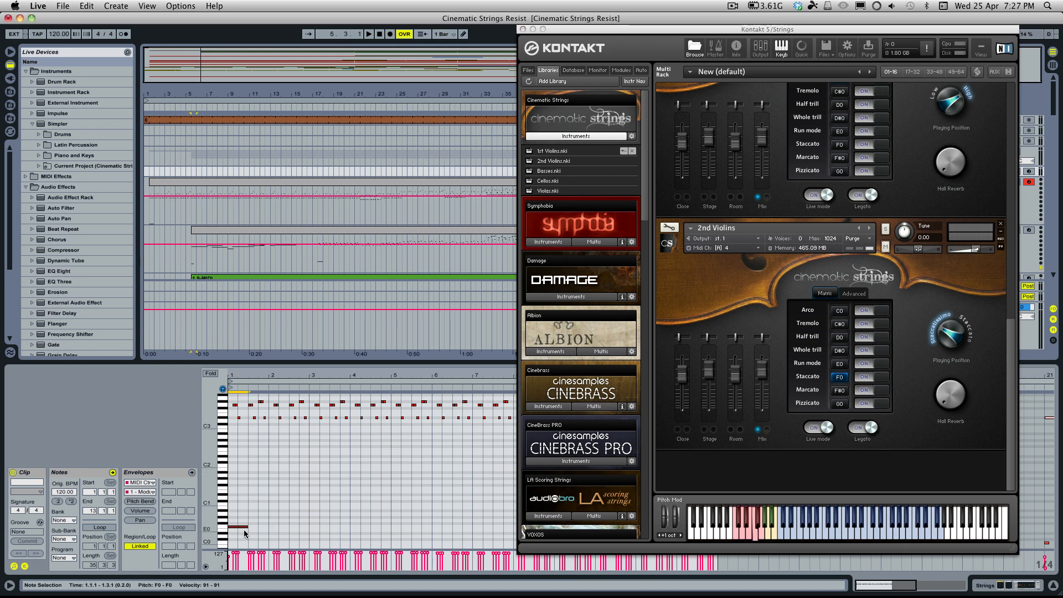
drag(237, 530, 280, 523)
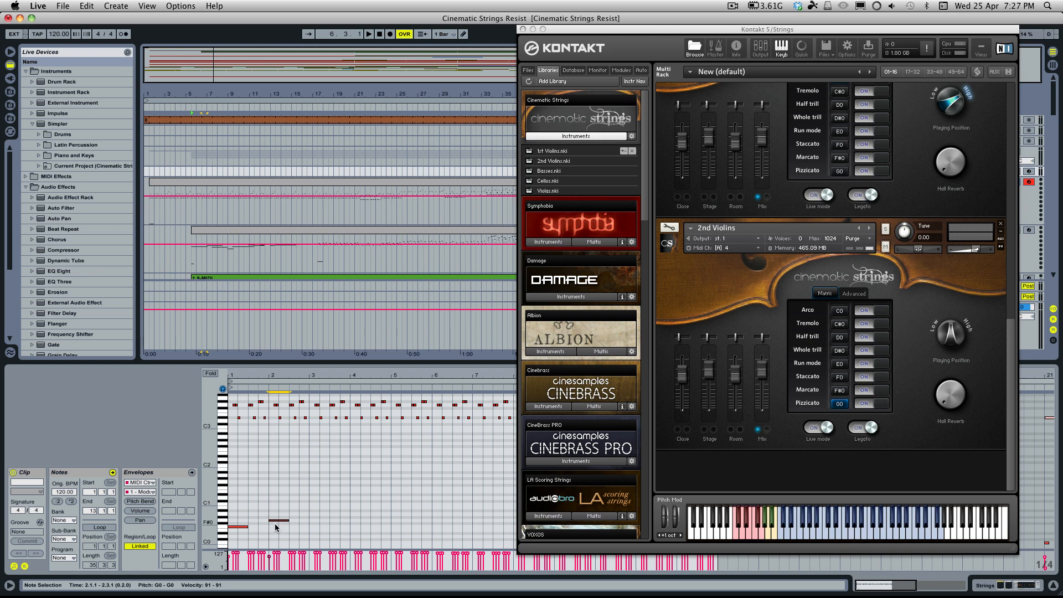
key(space)
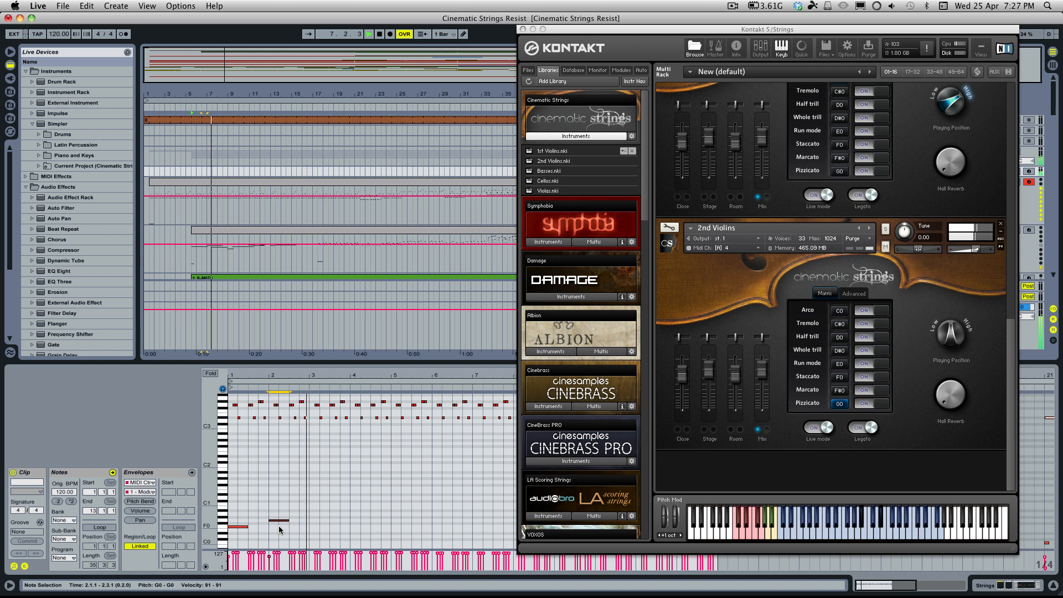
key(space)
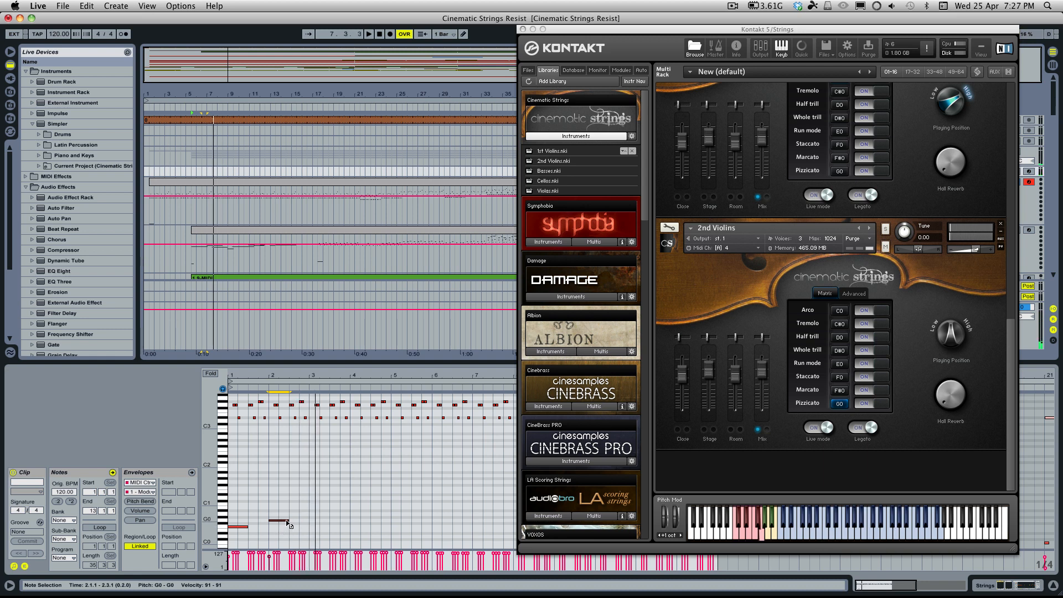
Copy the G0 keyswitch note to the start of bar 3, lower it to D0 for Half trill, and play the passage
drag(289, 524, 320, 518)
click(320, 514)
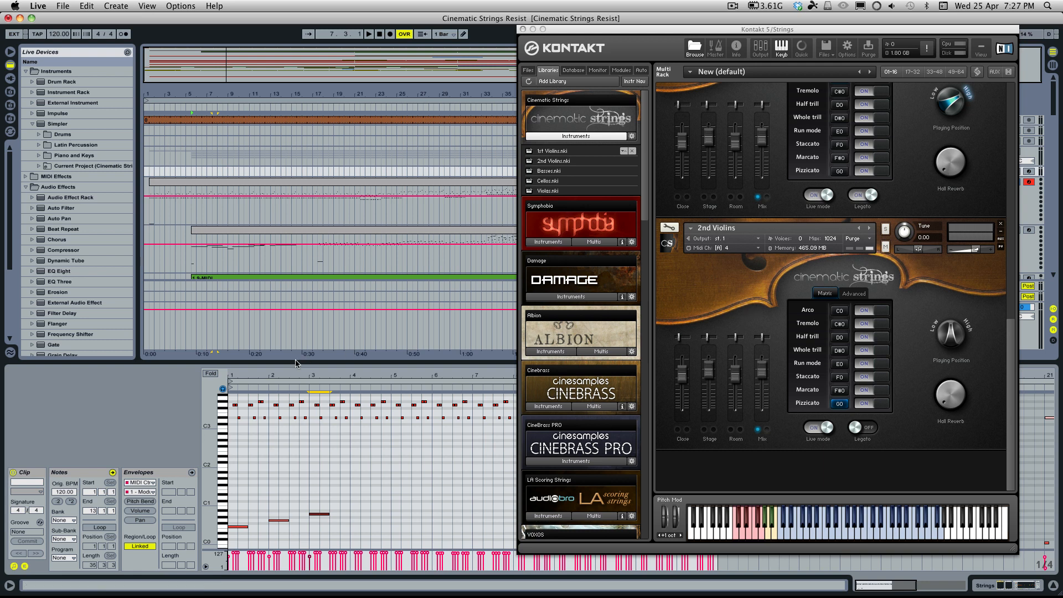
key(Down)
key(Down)
key(Down)
key(Down)
key(Down)
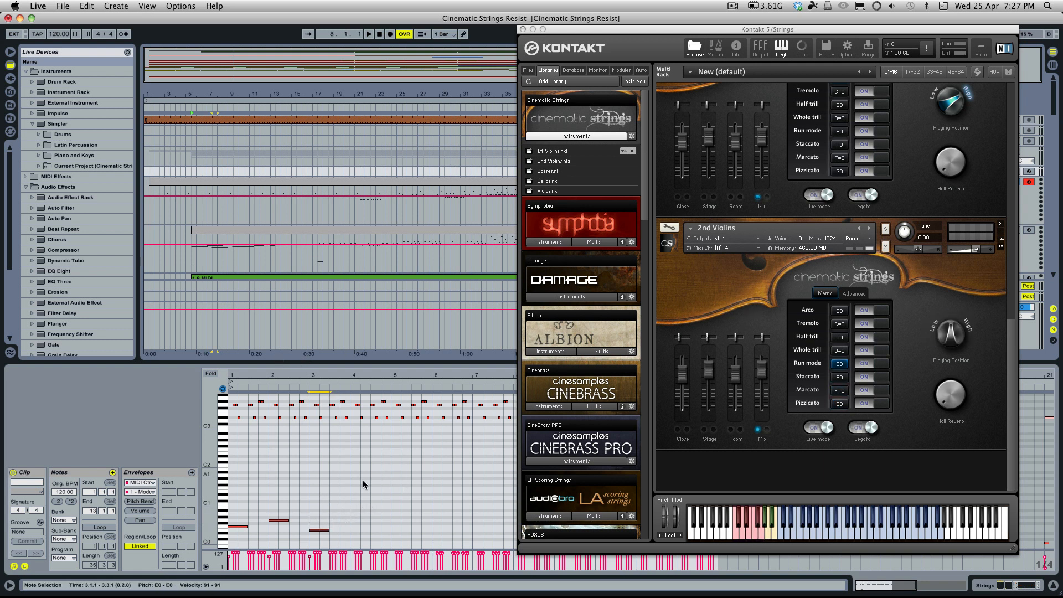
key(Down)
key(Down)
key(space)
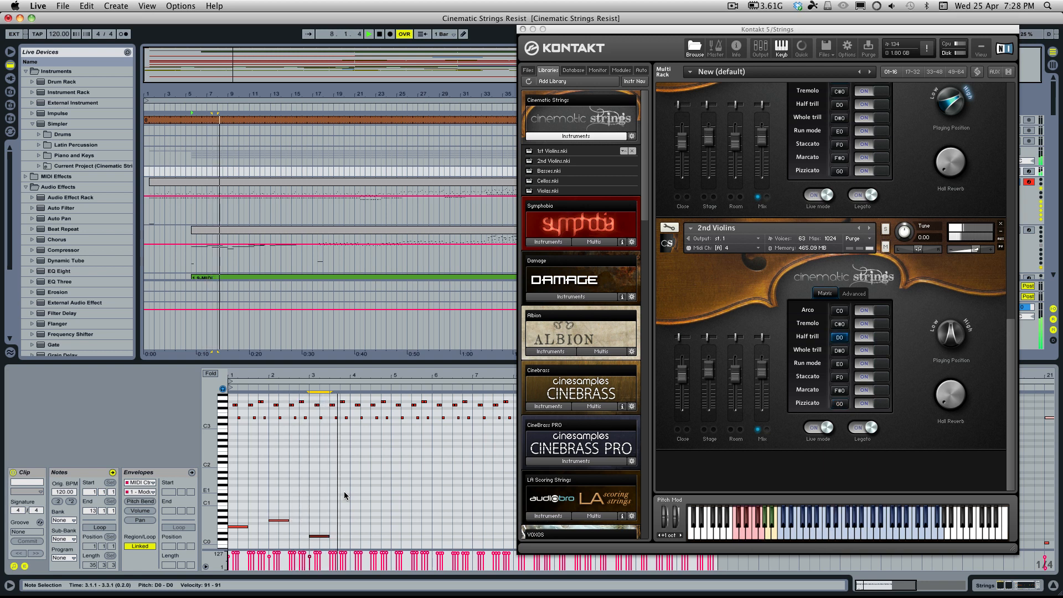
key(space)
Lower the bar 3 keyswitch note to C0 for Arco and play the clip through all three keyswitches
drag(321, 536, 325, 548)
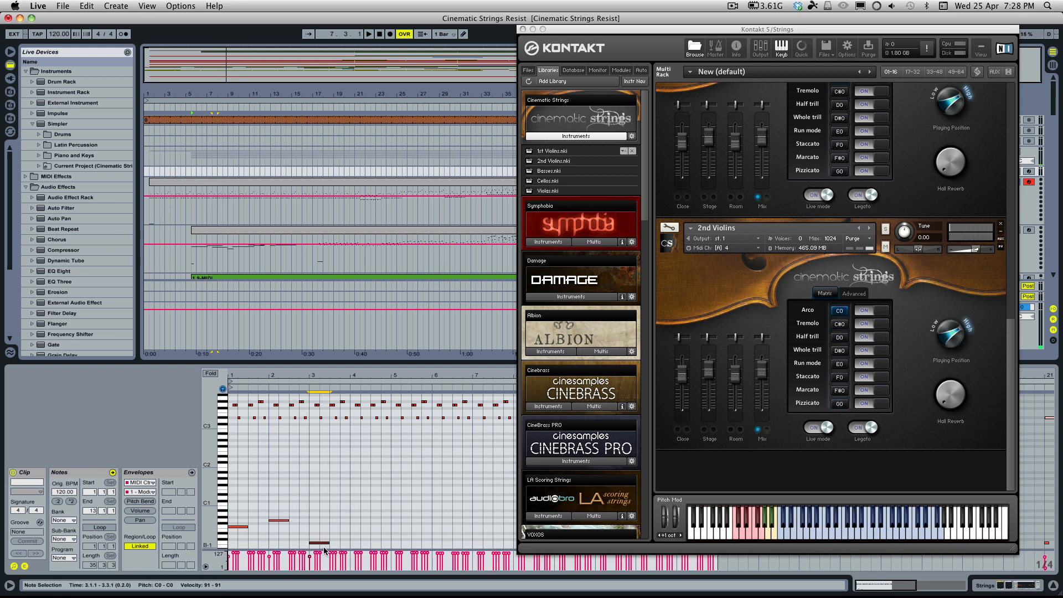
key(space)
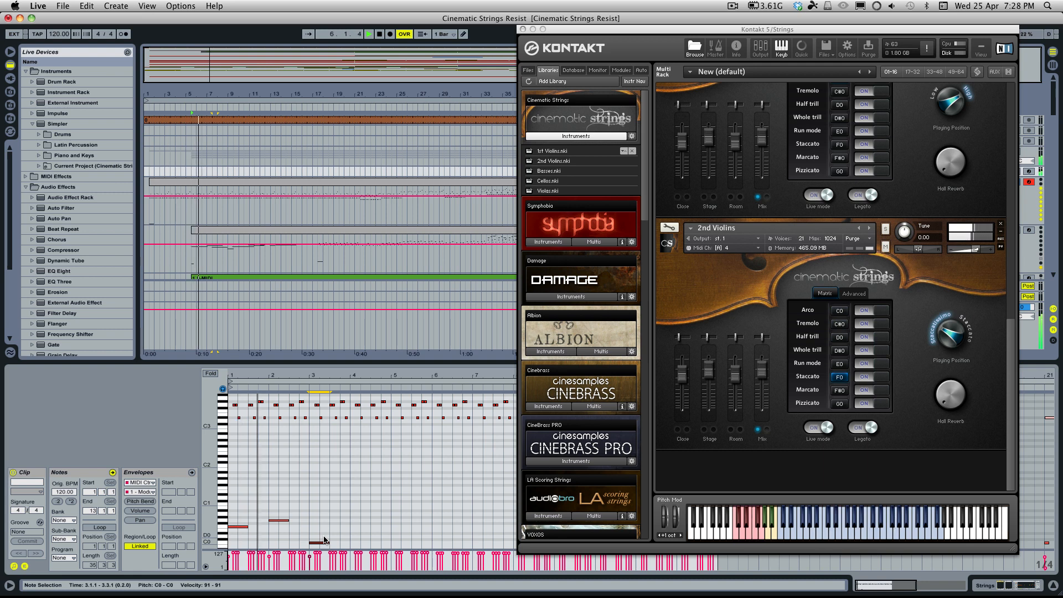
scroll(321, 510, down, 2)
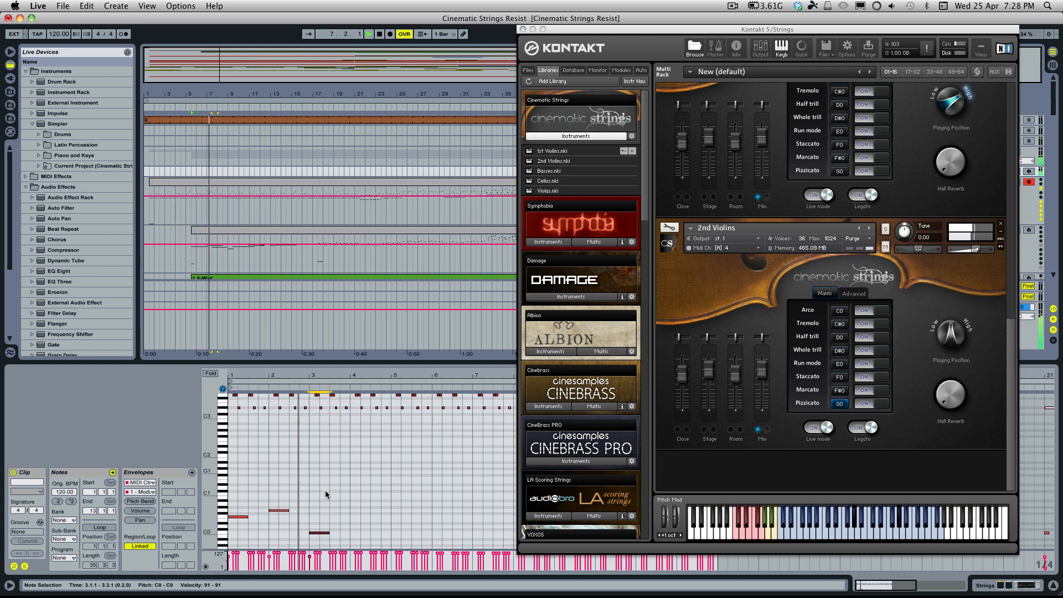
key(space)
scroll(321, 450, up, 4)
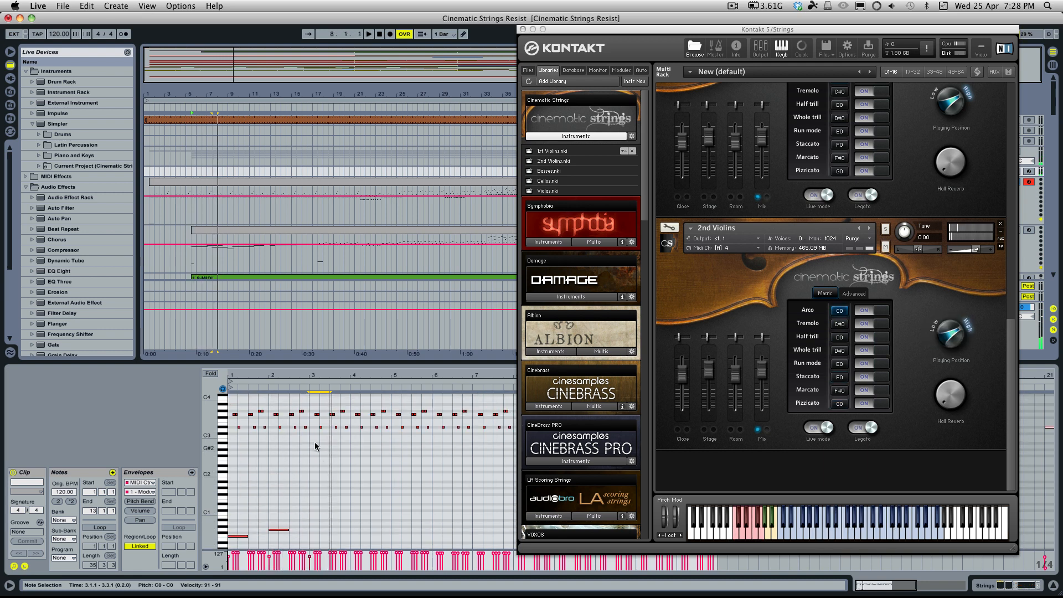
Lengthen the short melody notes in bar 3 into longer sustained notes for the Arco articulation
click(316, 415)
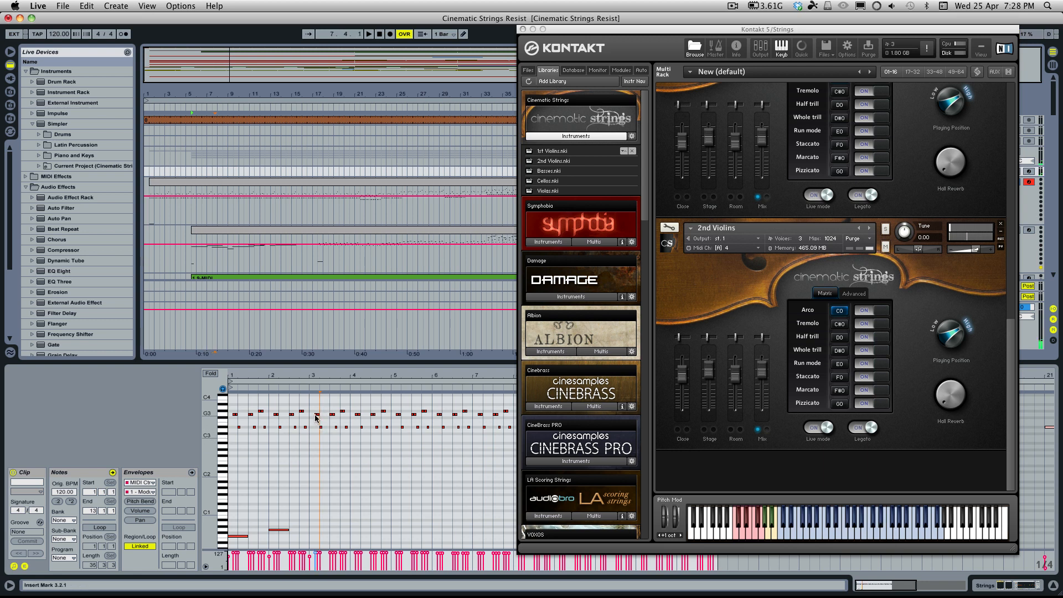
click(317, 416)
click(318, 415)
key(Left)
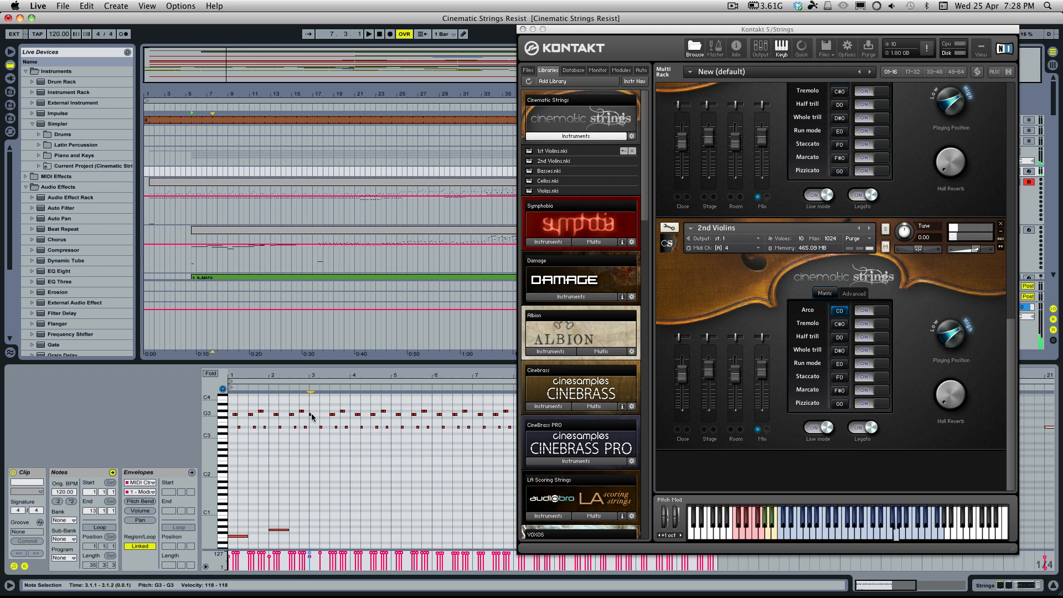
drag(313, 414, 325, 427)
drag(325, 427, 349, 413)
click(333, 438)
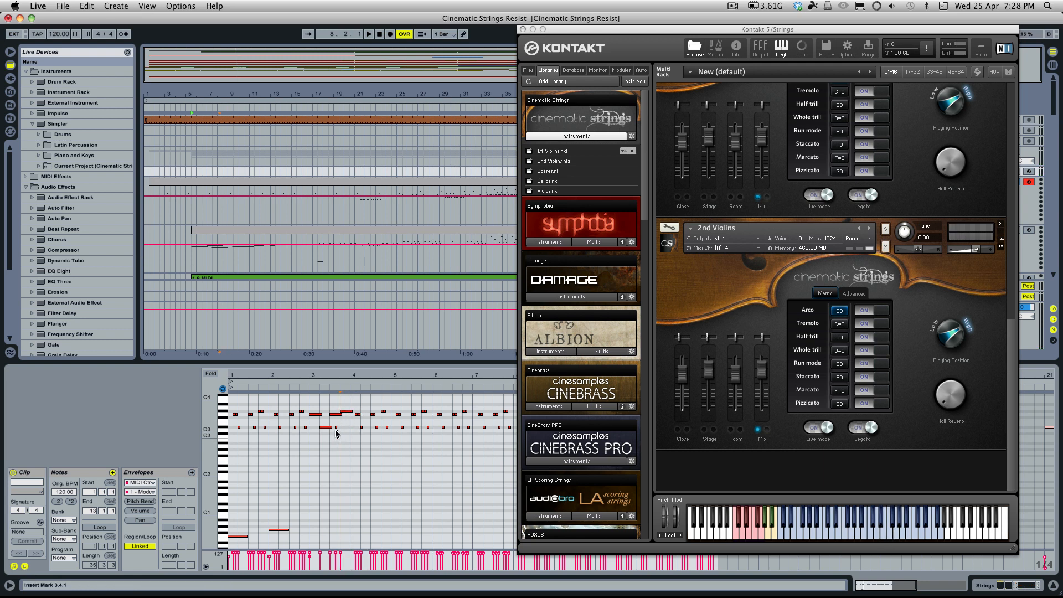
Try copying the G0 keyswitch note to F#0 at position 2.2.1 for Marcato
drag(282, 531, 292, 533)
scroll(318, 519, down, 4)
click(296, 493)
click(294, 491)
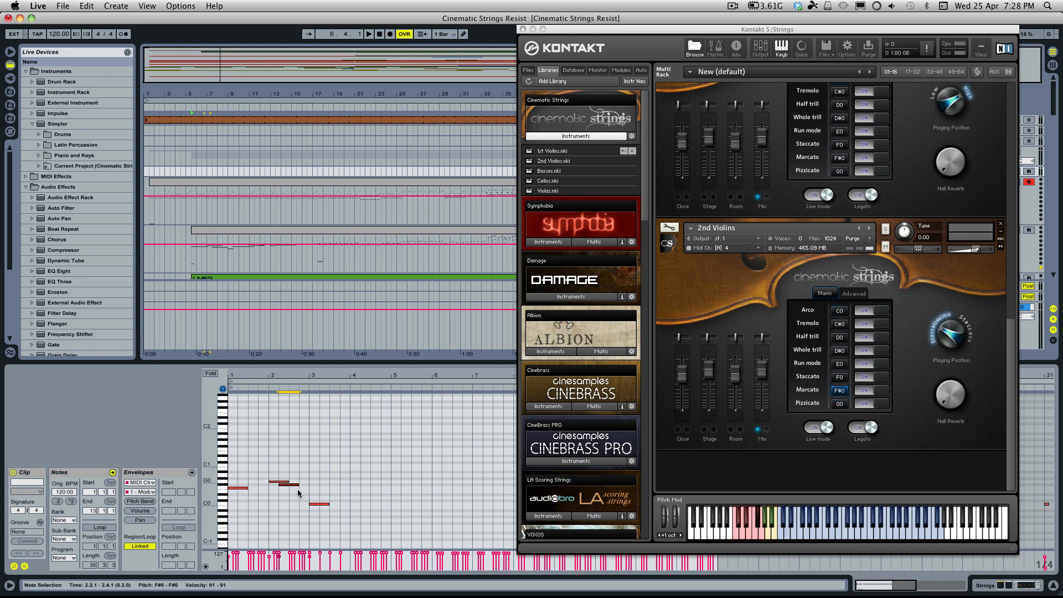
Play the edited notes, add an F0 Staccato keyswitch note at the start of bar 4, and play the passage again
scroll(297, 490, up, 4)
key(space)
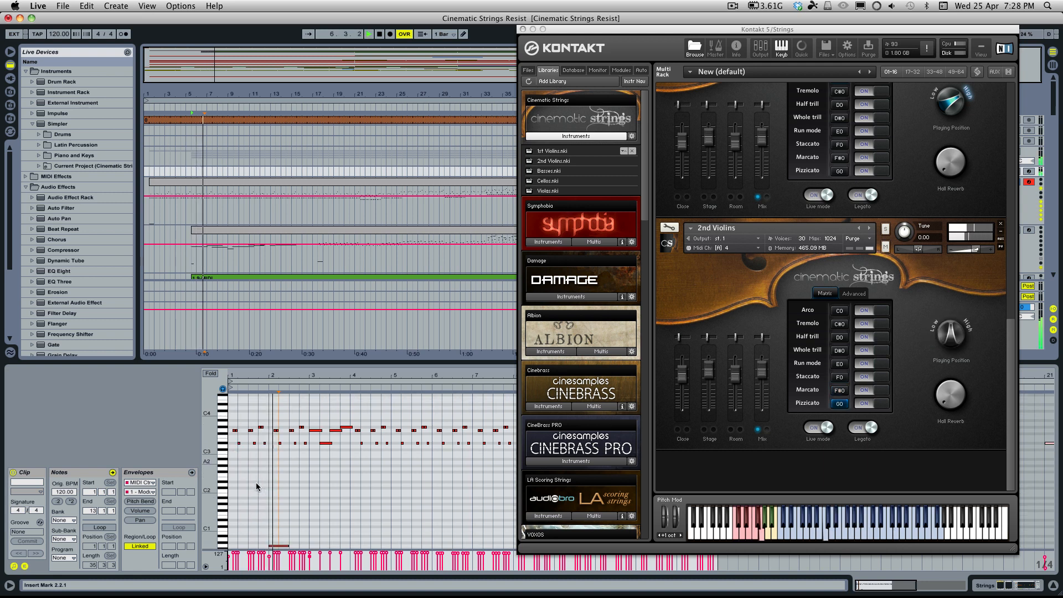
scroll(315, 483, down, 3)
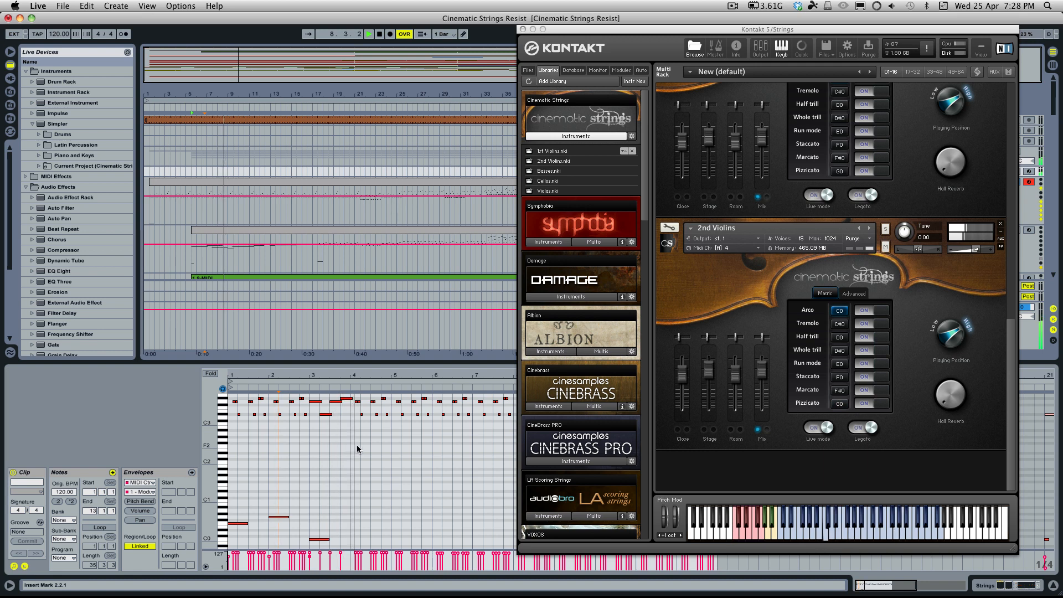
key(space)
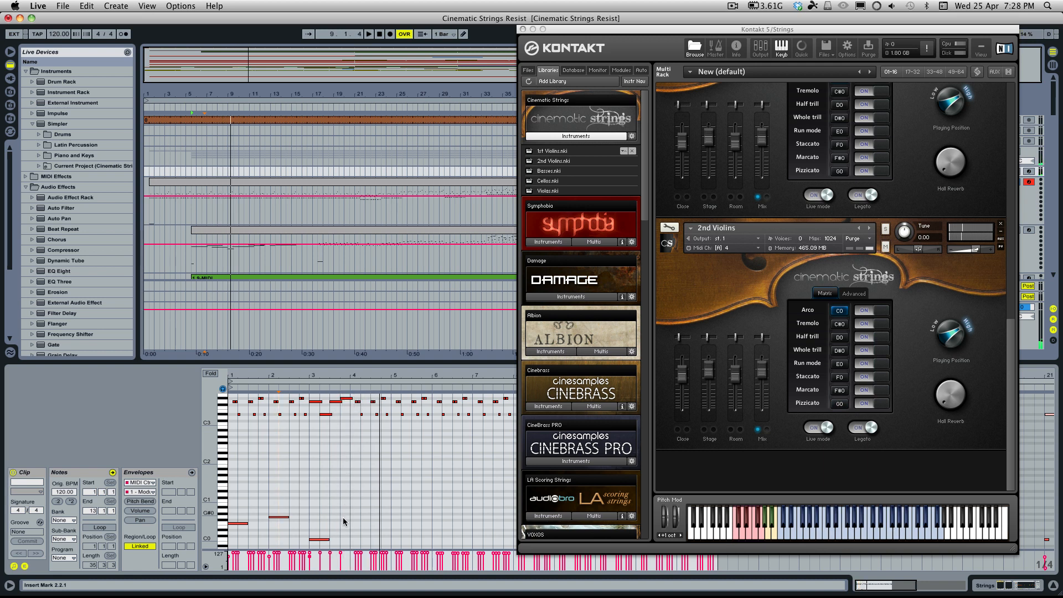
double_click(355, 524)
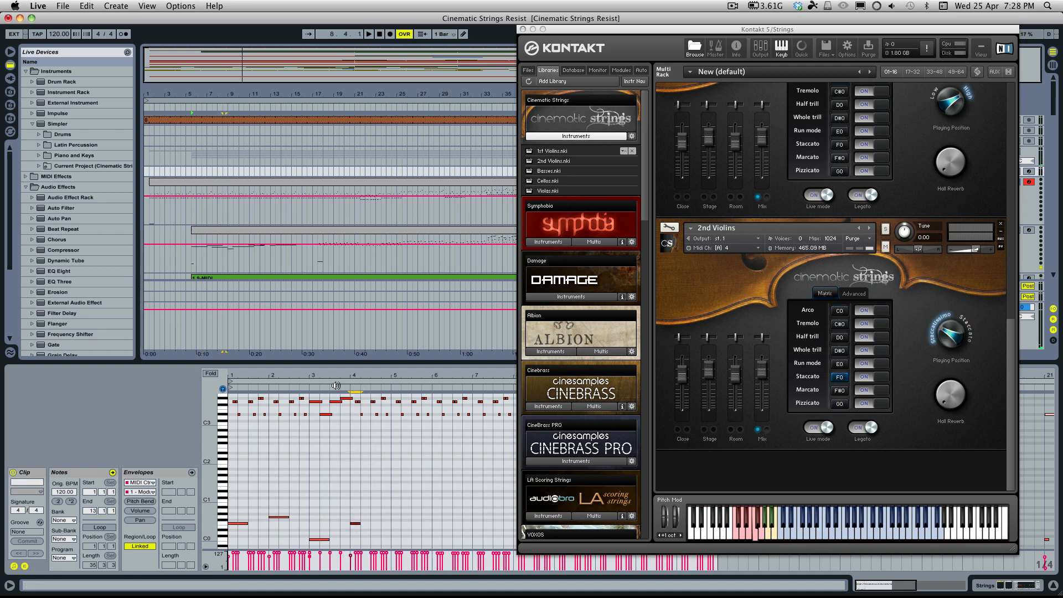
click(300, 389)
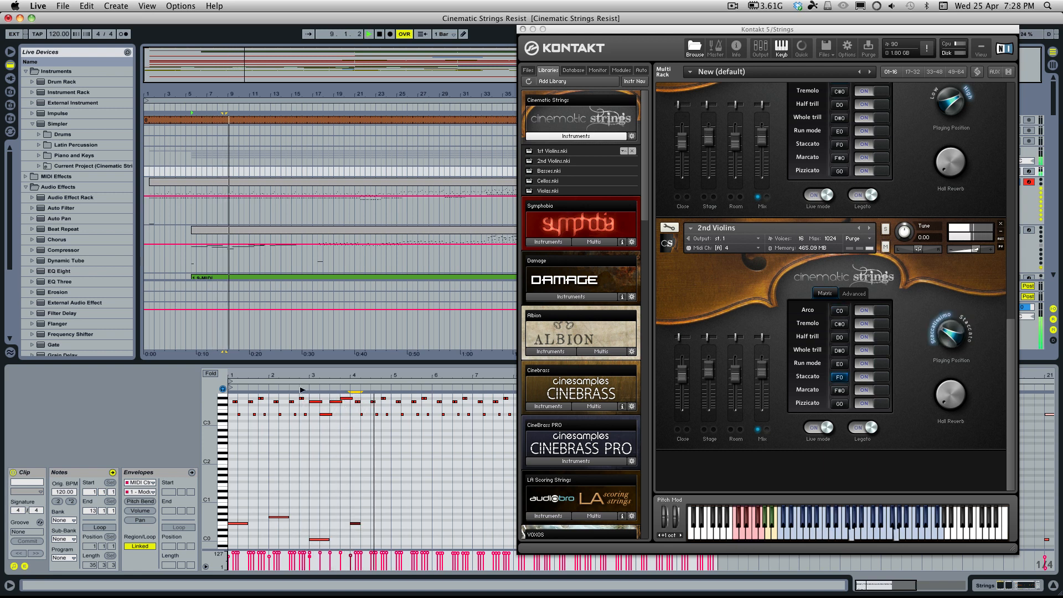
Undo the added bar 4 keyswitch and lengthened notes, and delete the extra keyswitch notes in bars 2 and 3
key(super+z)
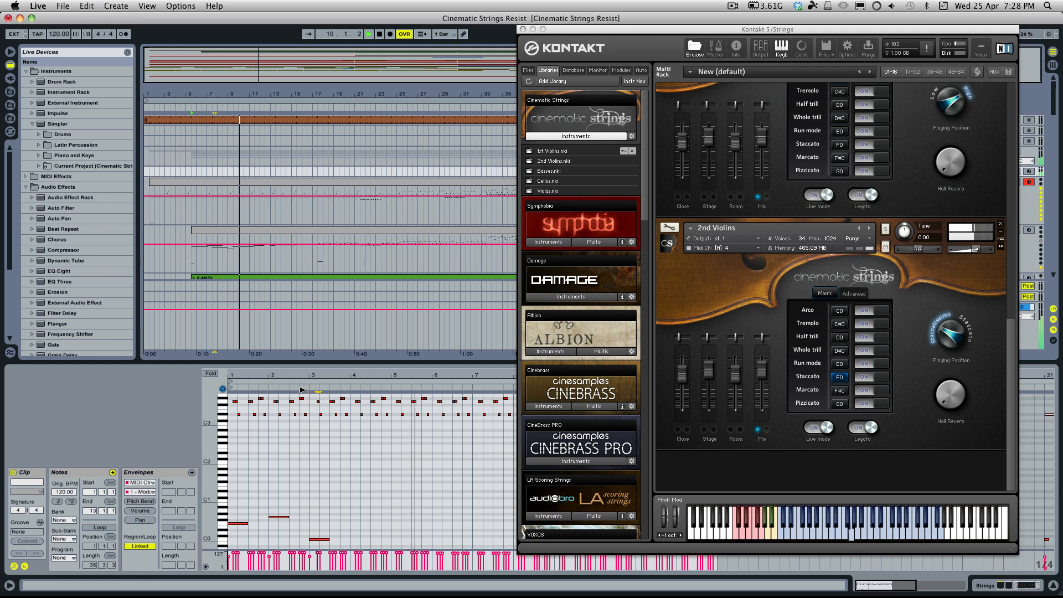
key(super+z)
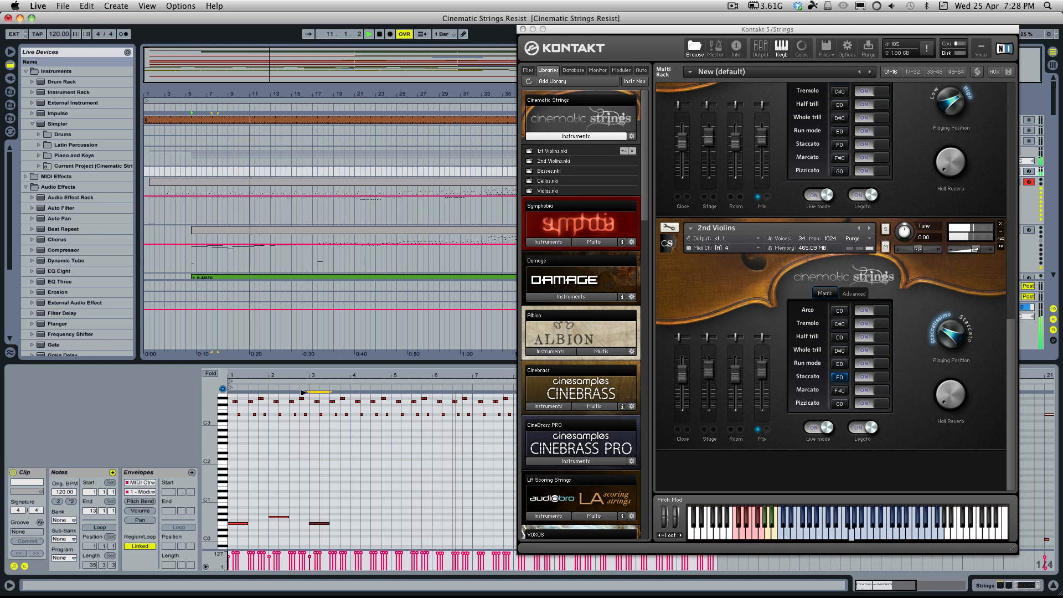
key(space)
drag(349, 532, 284, 503)
key(Delete)
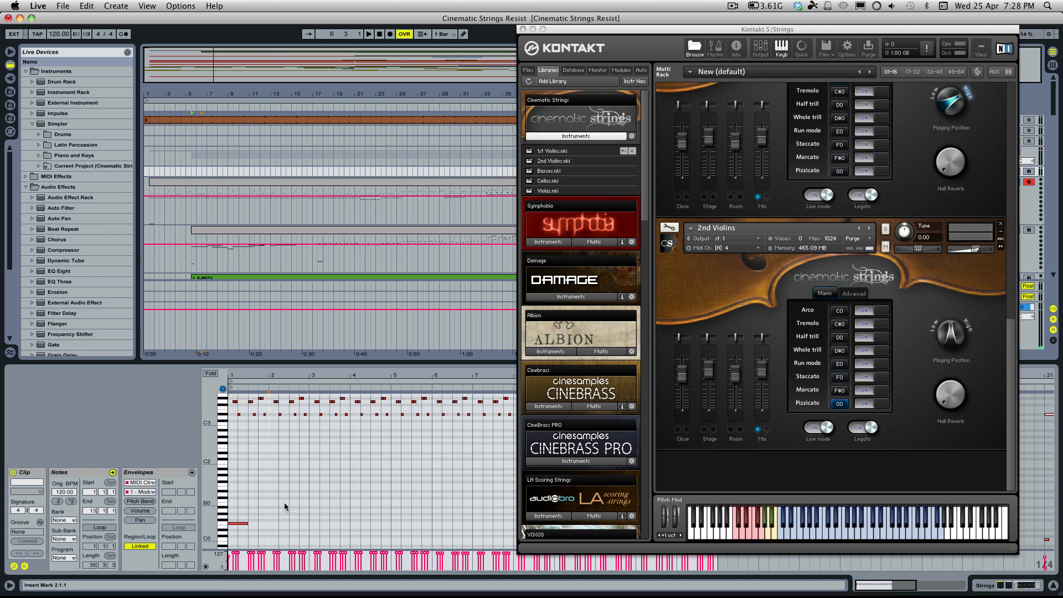
Select the first clip on track 7 MIDI and look through the Cellos and Violas patches in the Strings track's Kontakt instrument
click(232, 222)
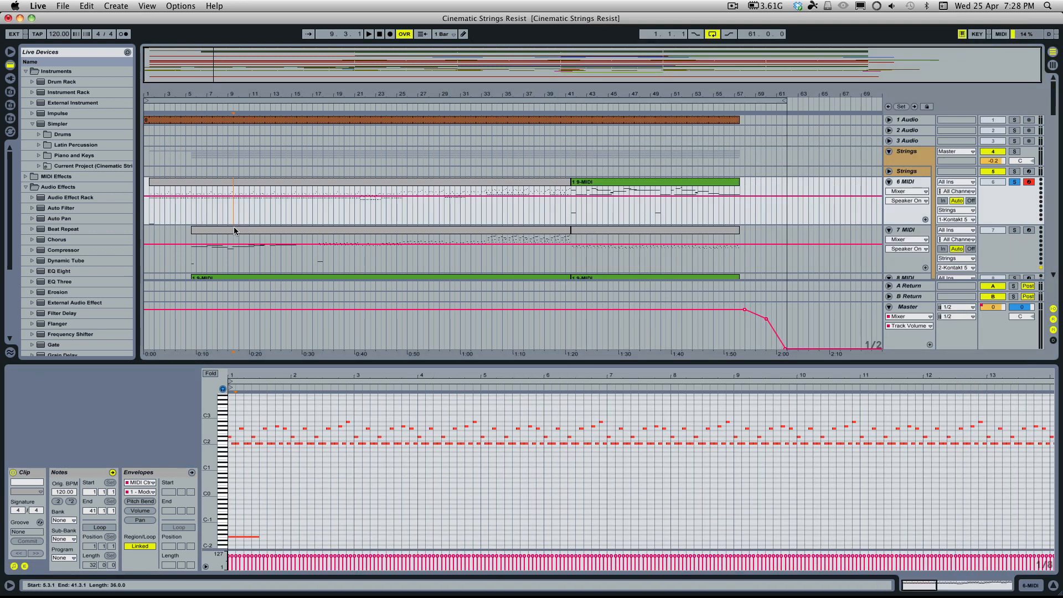
click(234, 228)
click(919, 174)
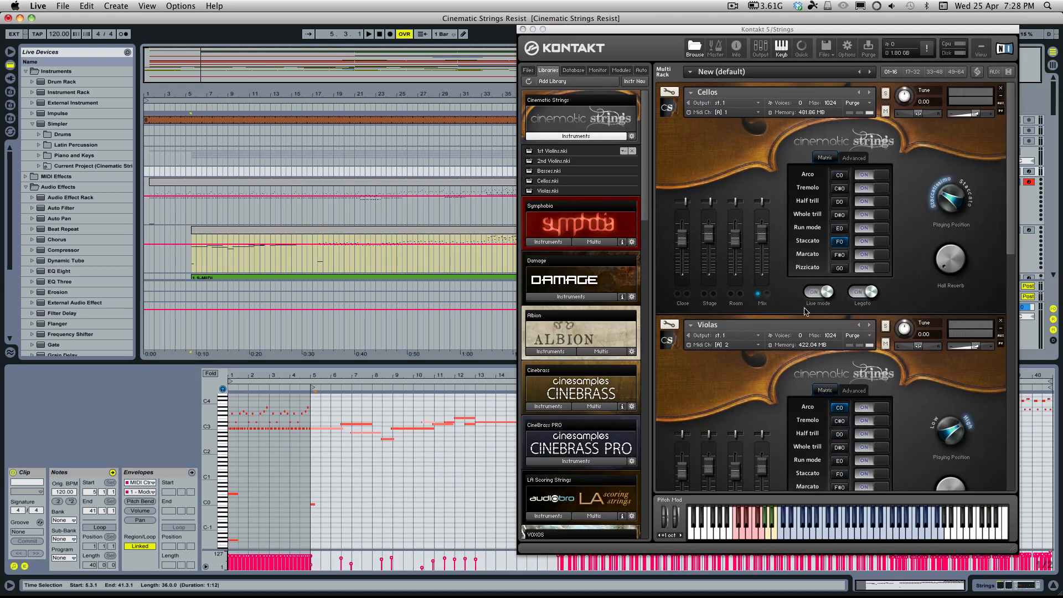
scroll(235, 215, down, 5)
scroll(235, 214, up, 3)
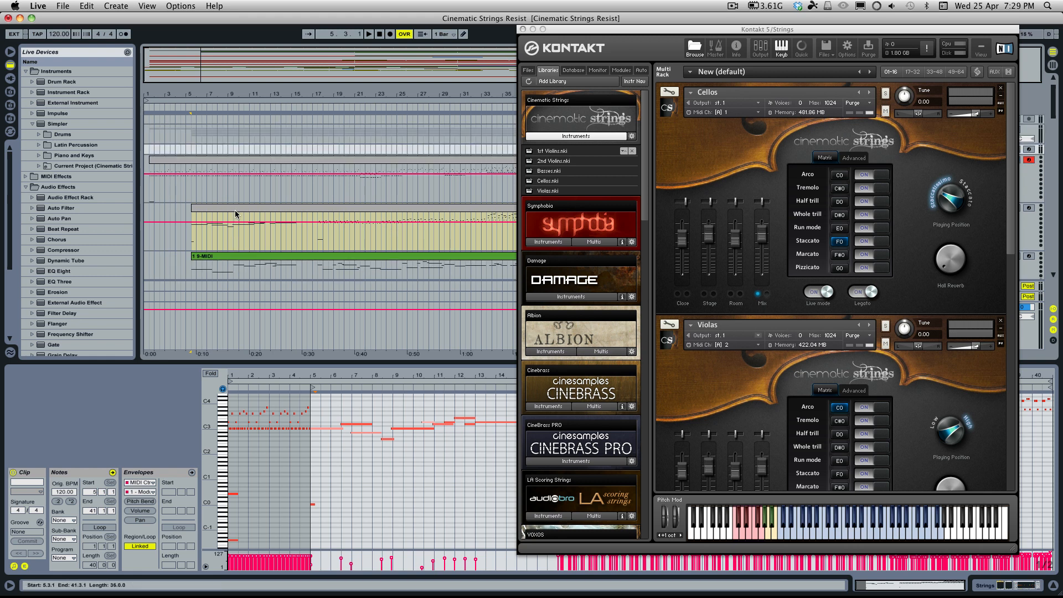
click(235, 214)
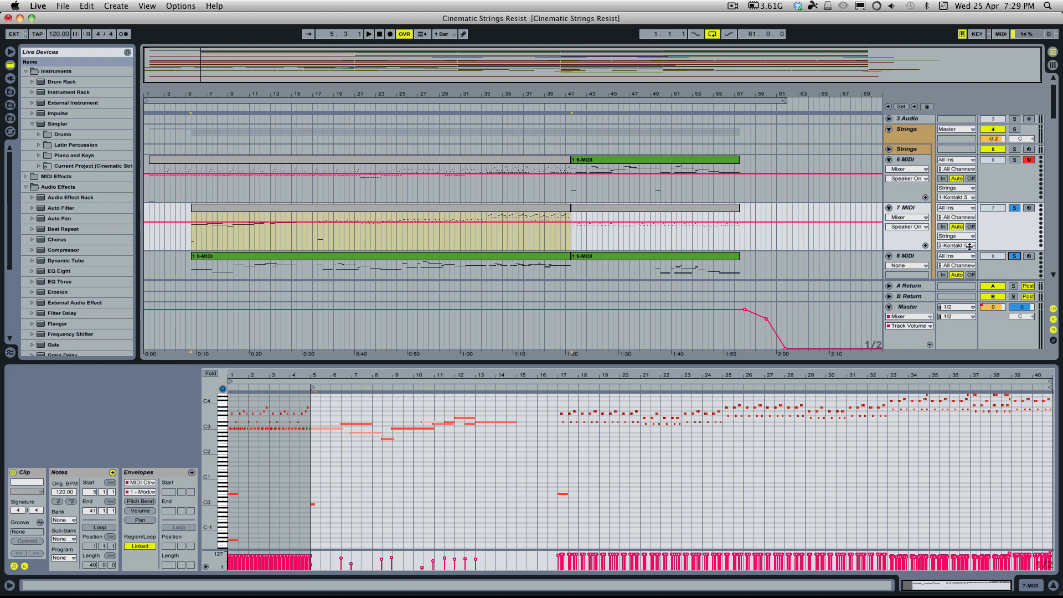
Turn off solo on track 9 MIDI and play from the start of the first clip on track 8 MIDI
scroll(237, 150, down, 2)
key(space)
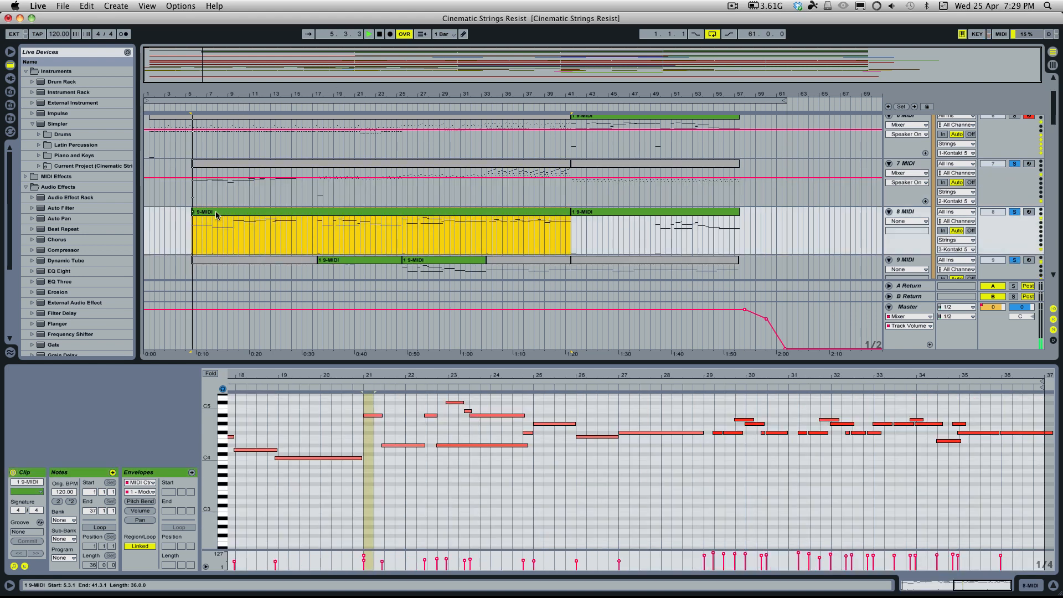
key(space)
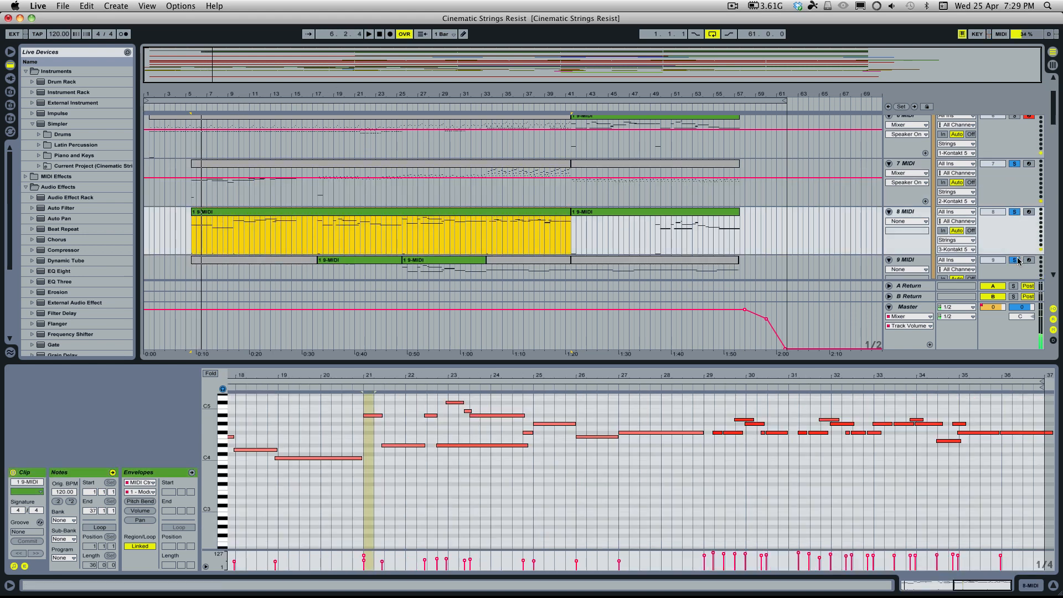
click(1015, 260)
click(219, 210)
key(space)
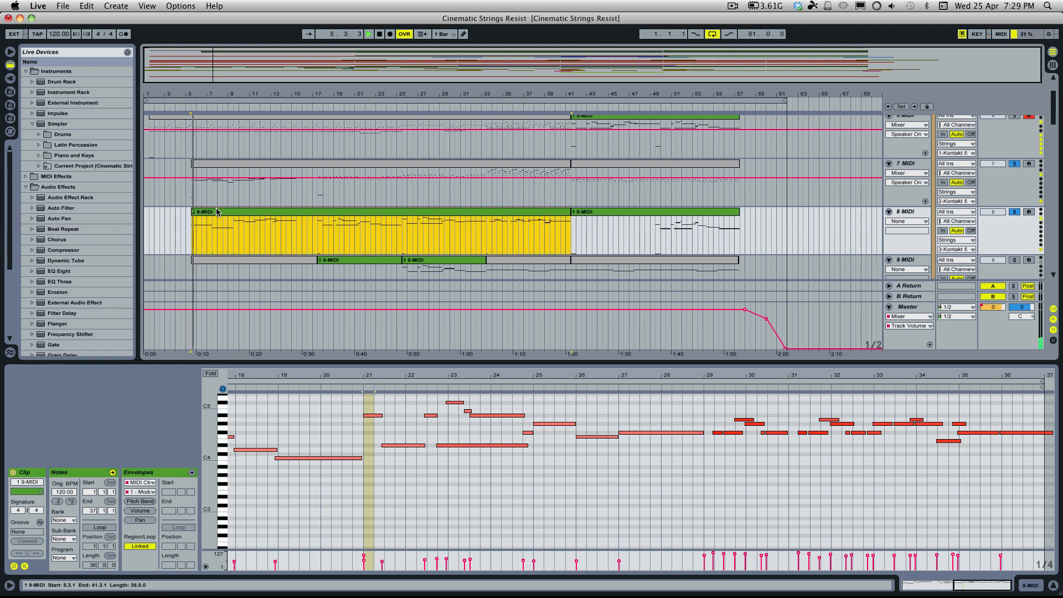
key(space)
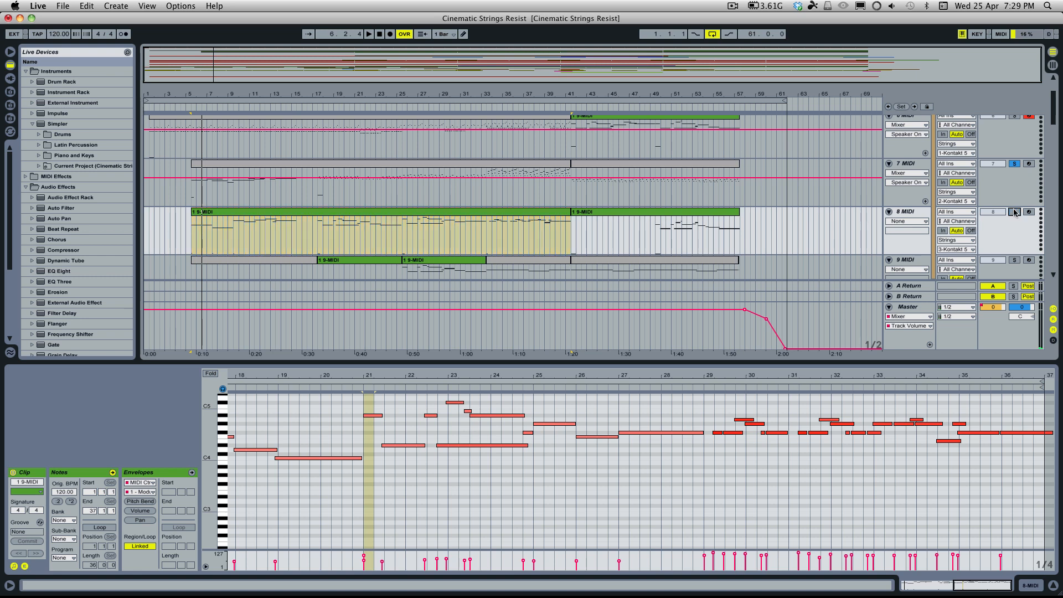
Play with only track 7 MIDI soloed and show the Mod envelope of its first clip
key(space)
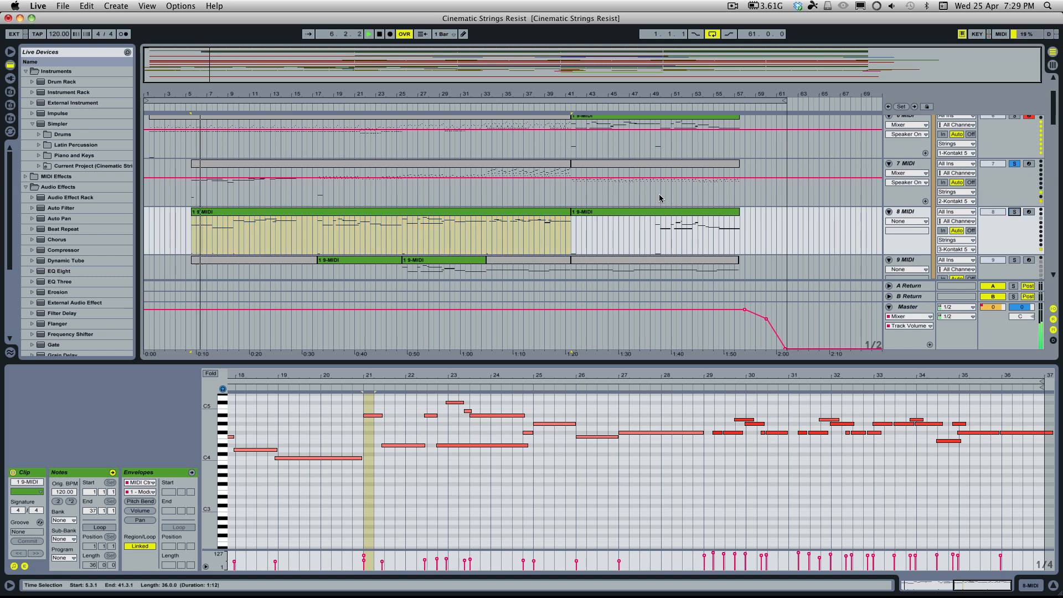
click(240, 167)
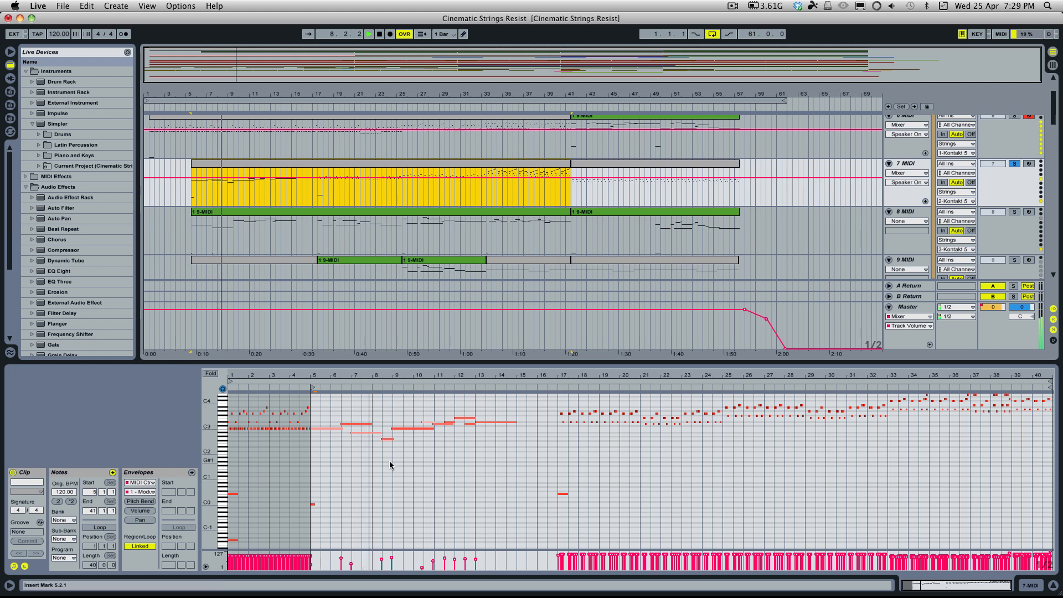
click(142, 473)
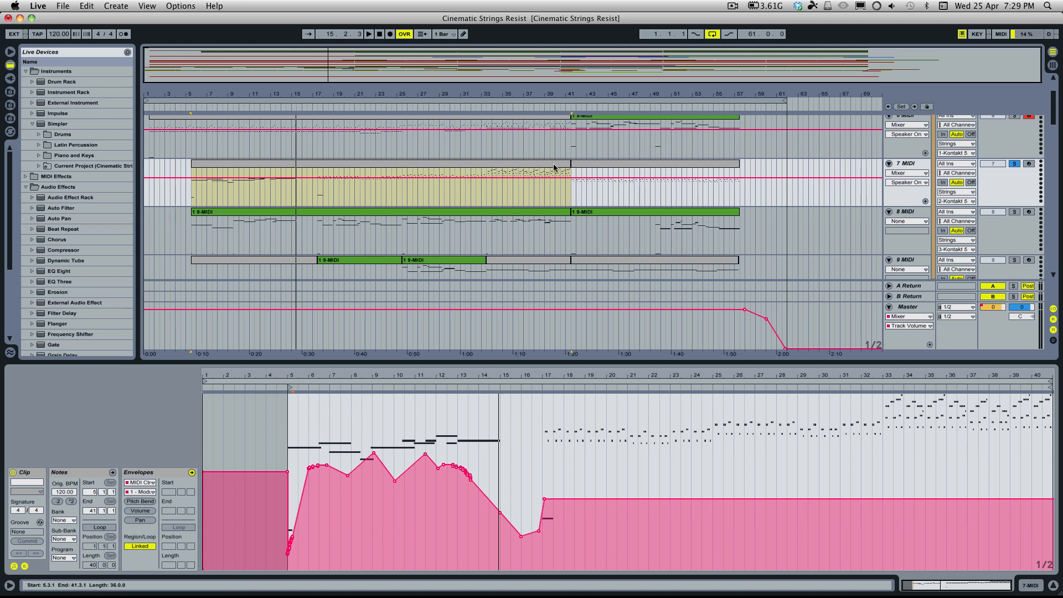
Play tracks 7 and 8 MIDI soloed together from bar 5 and show the notes of track 8's first clip
click(187, 190)
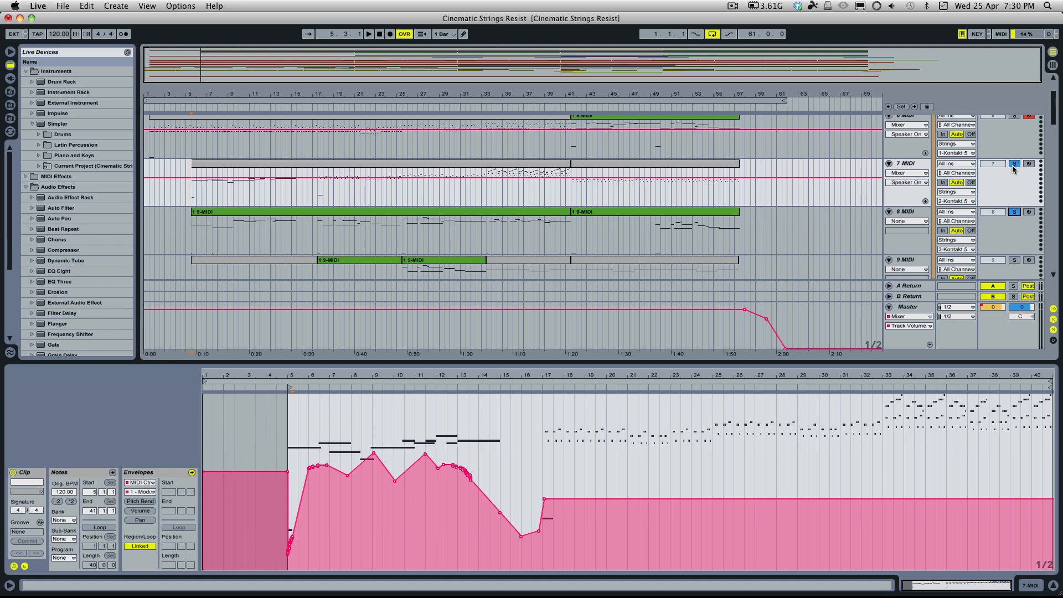
click(223, 212)
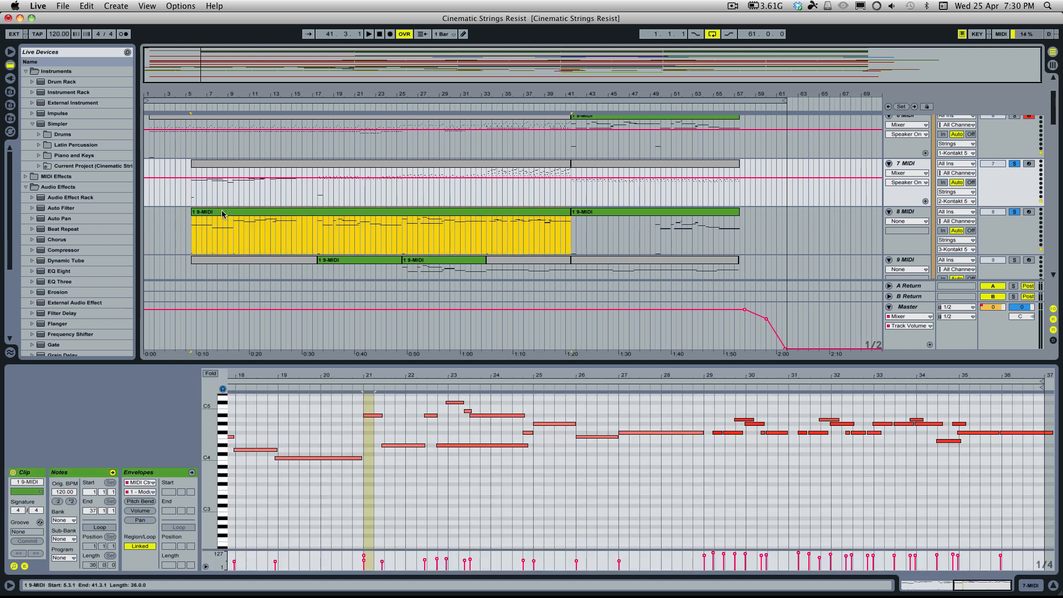
key(space)
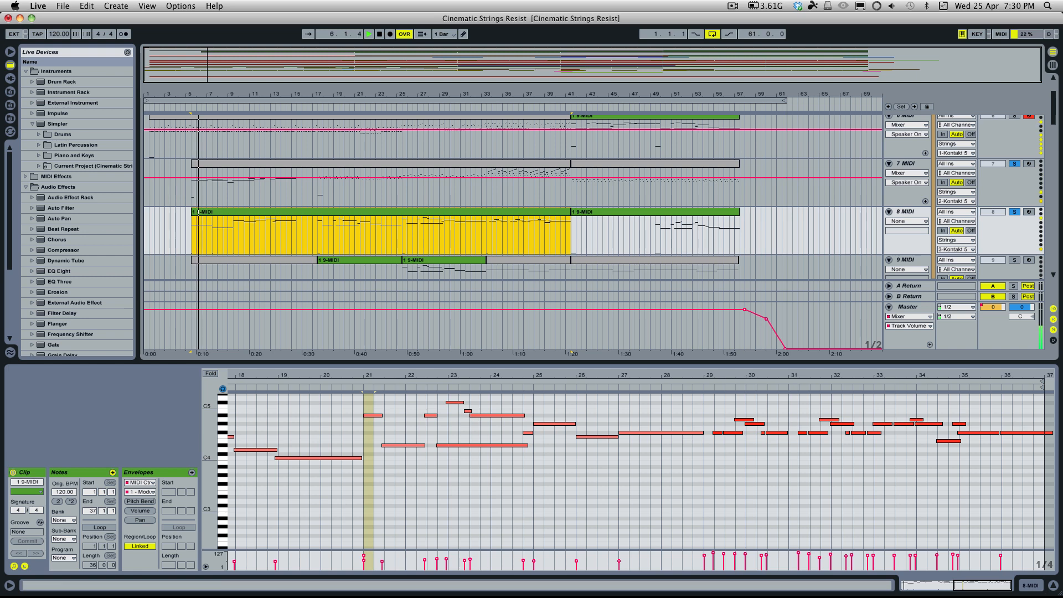
double_click(382, 212)
key(space)
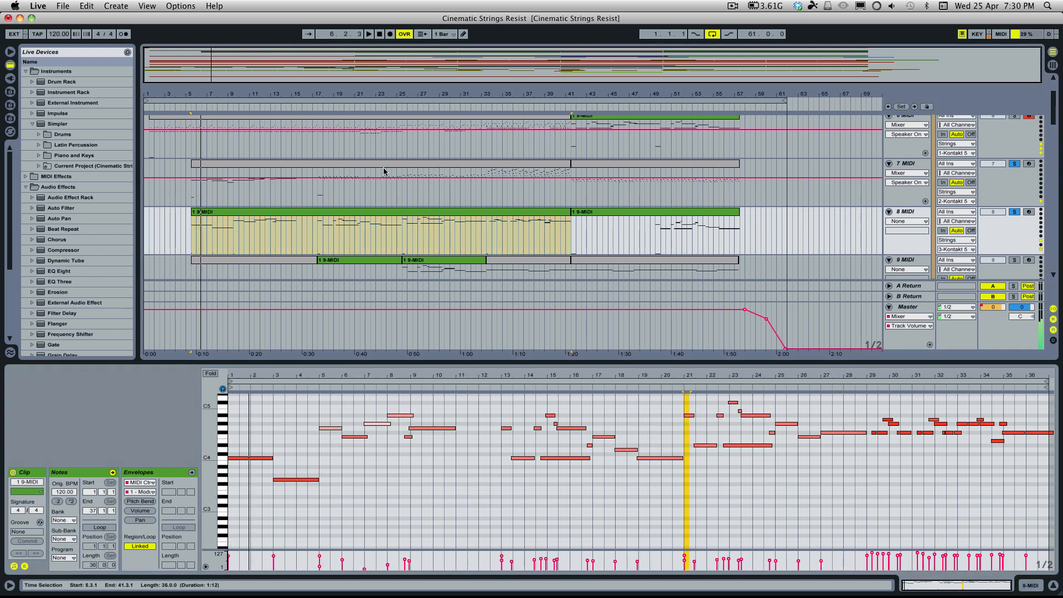
Turn off solo on track 7 MIDI and examine the low keyswitch notes in track 8's first clip
click(1014, 164)
scroll(340, 504, down, 3)
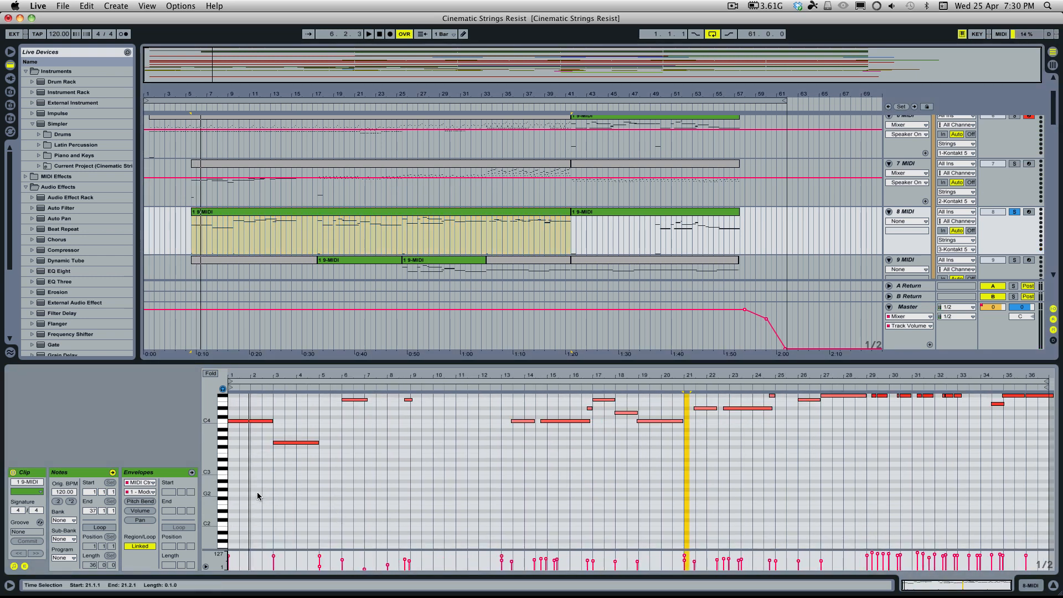
scroll(225, 486, down, 5)
mouse_move(207, 487)
mouse_down()
mouse_move(177, 487)
mouse_move(202, 487)
mouse_move(177, 487)
mouse_move(203, 487)
mouse_move(203, 468)
mouse_up()
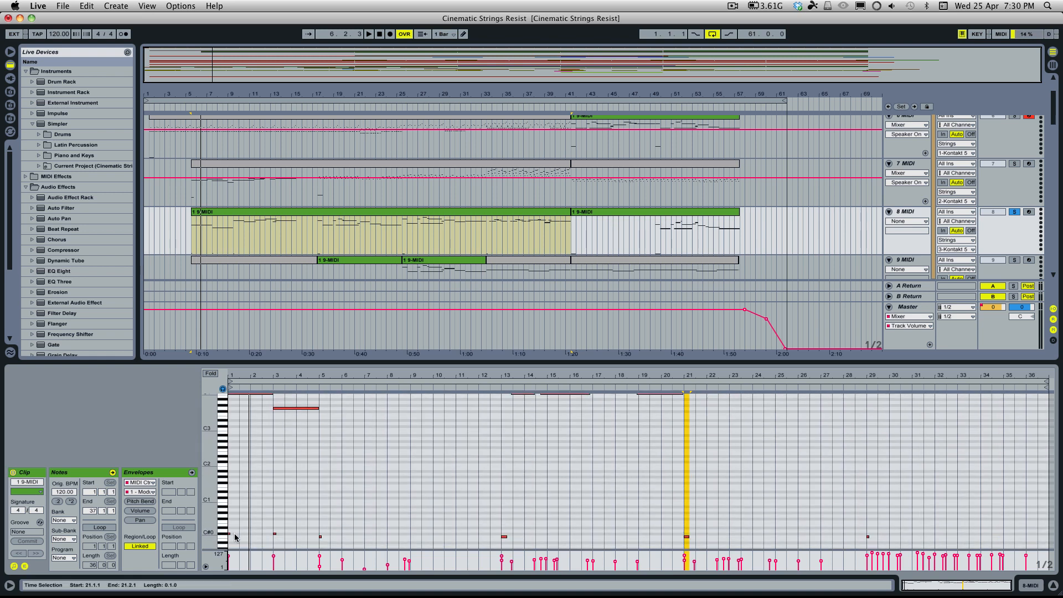
scroll(226, 536, up, 5)
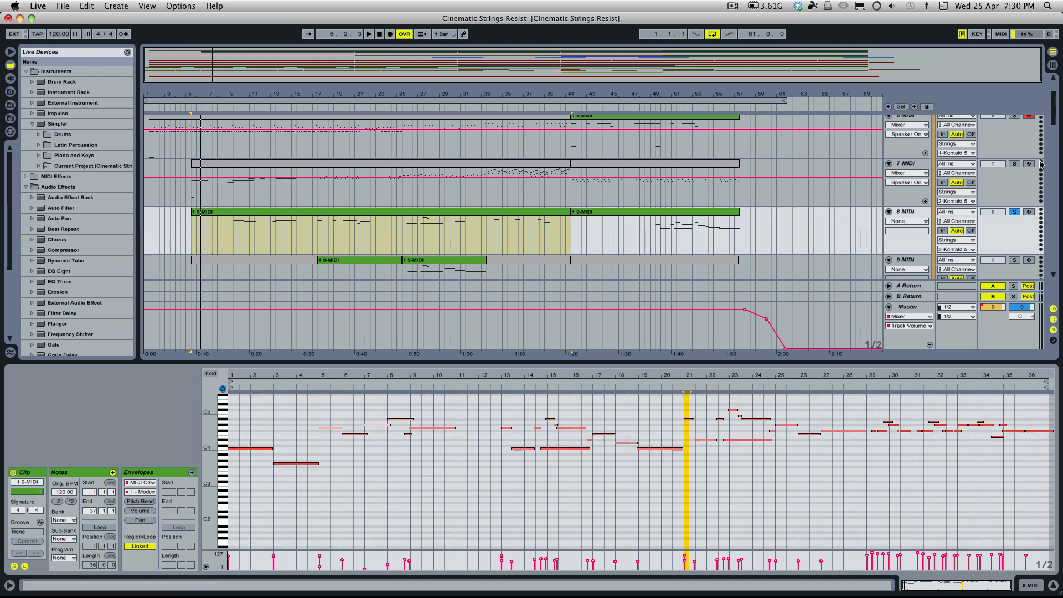
Turn the note grid off and lengthen the clip's opening C4 note slightly so it overlaps the following note
key(space)
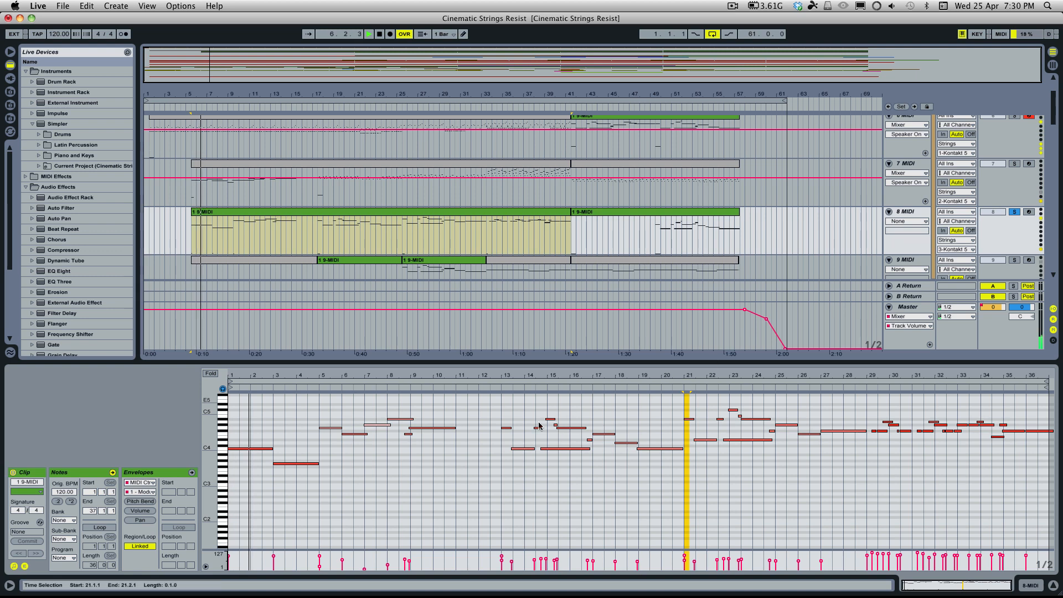
scroll(386, 430, down, 3)
right_click(286, 416)
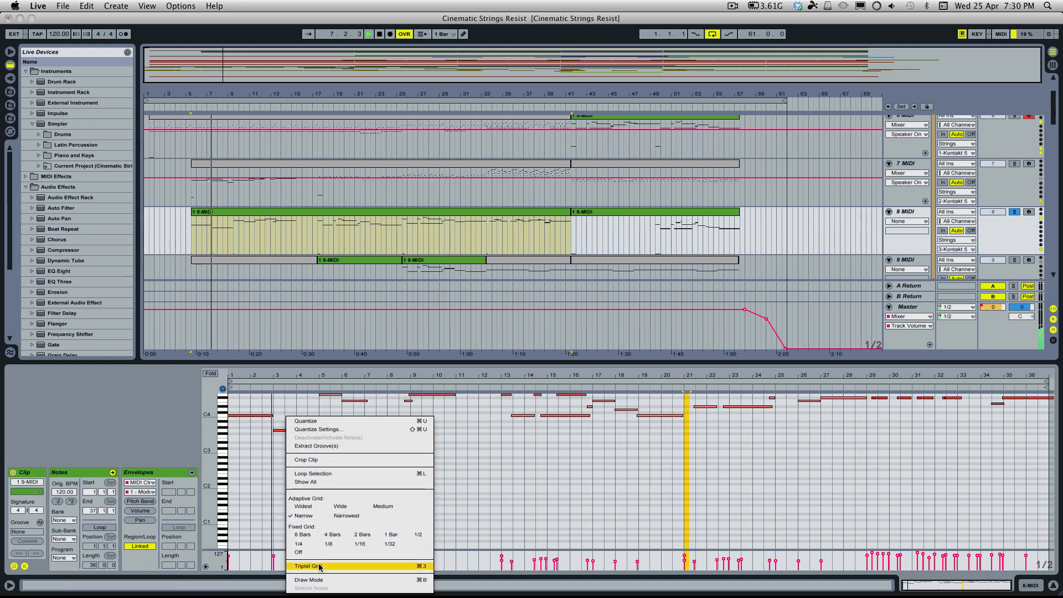
click(310, 553)
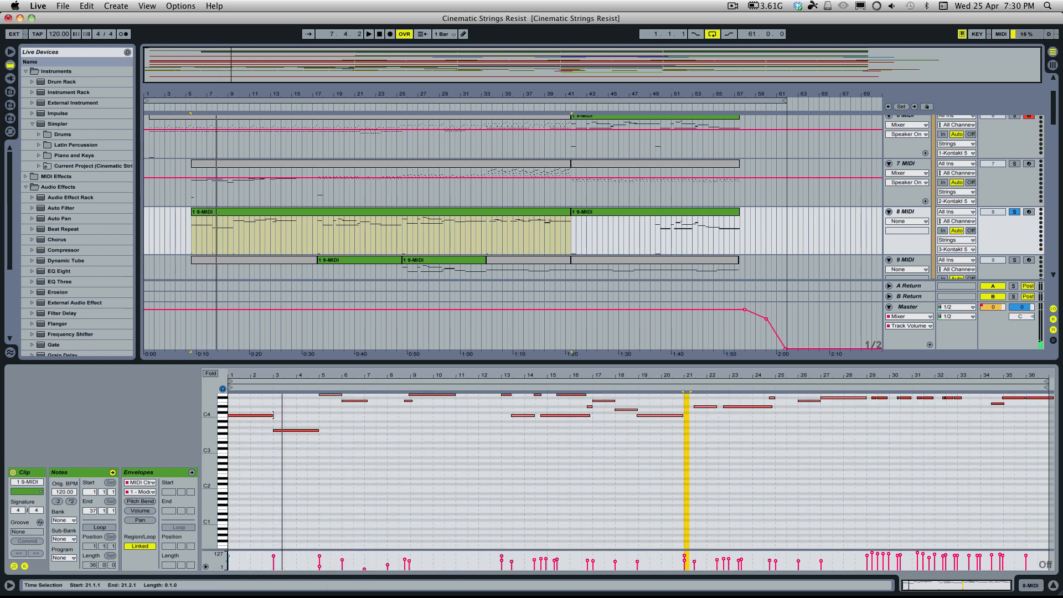
drag(273, 415, 276, 415)
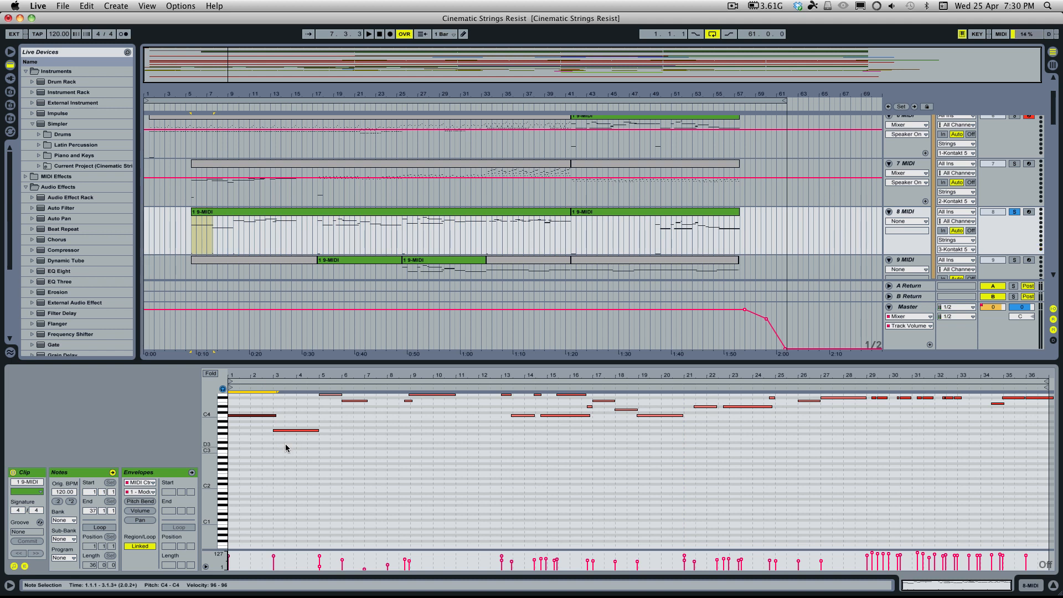
Play the soloed track 8 MIDI part and compare its overlapping melody notes with the keyswitch notes around C0
key(space)
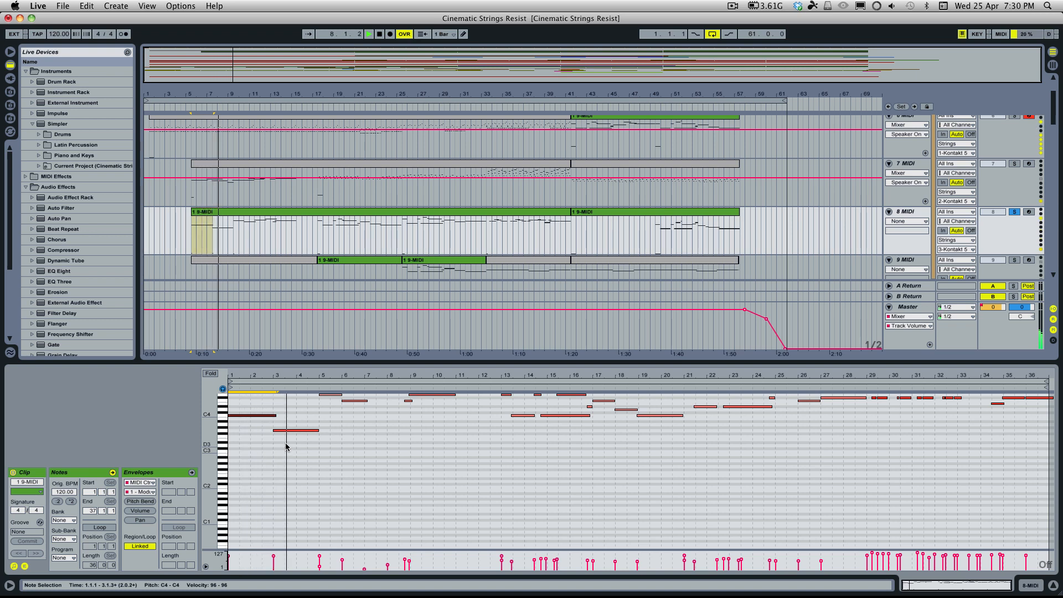
scroll(285, 443, down, 3)
scroll(286, 444, down, 3)
scroll(294, 463, up, 8)
scroll(299, 475, down, 5)
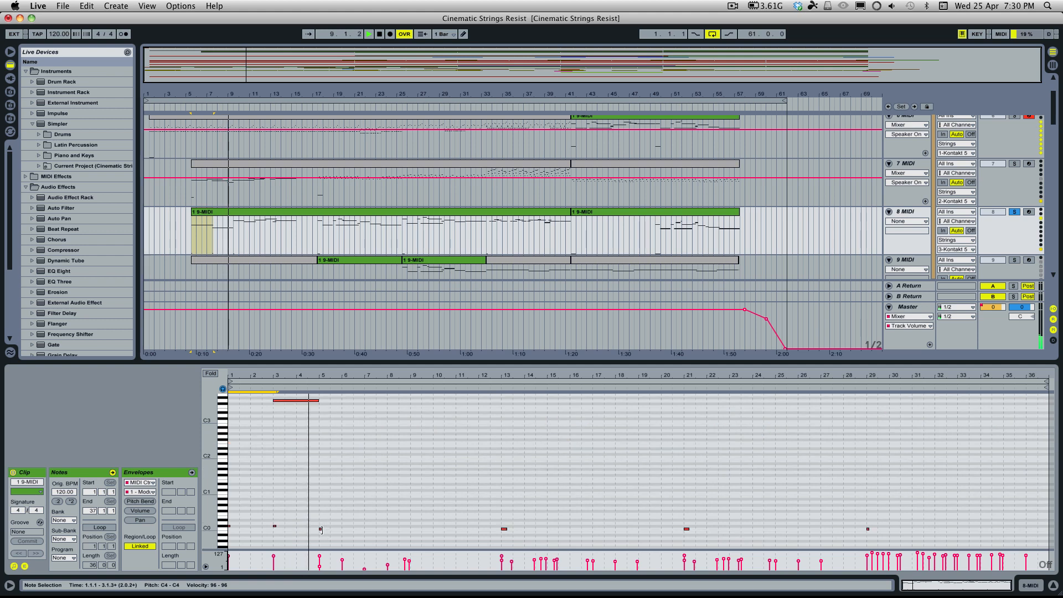
scroll(321, 529, up, 3)
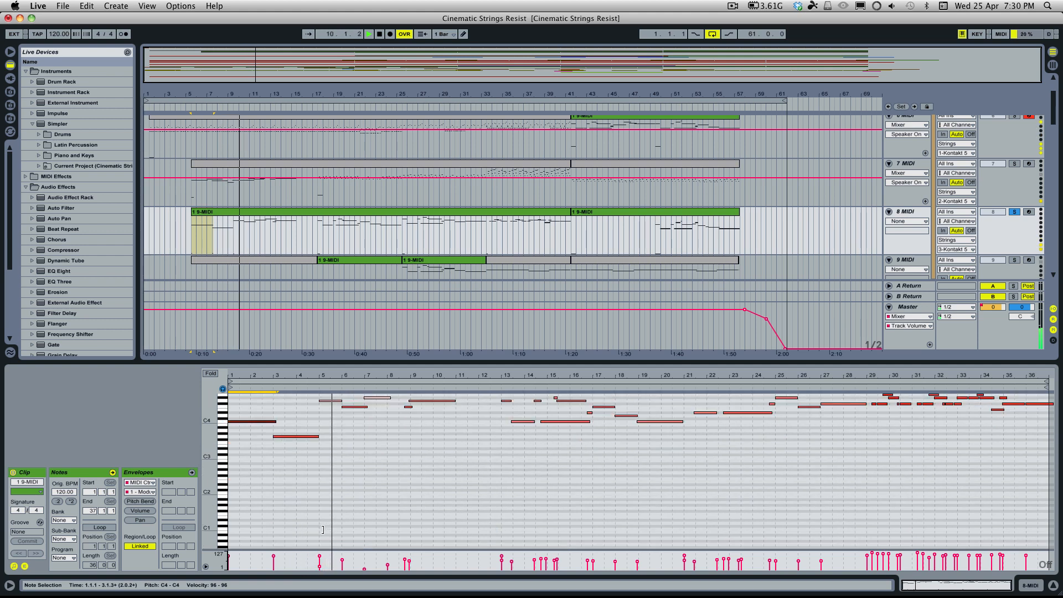
scroll(324, 531, up, 3)
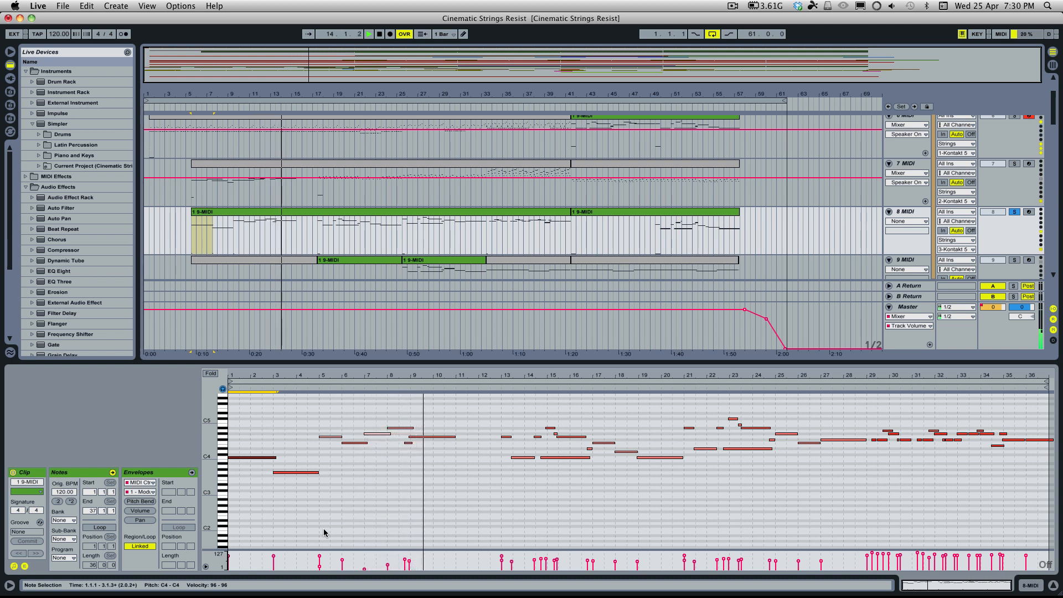
scroll(324, 533, down, 2)
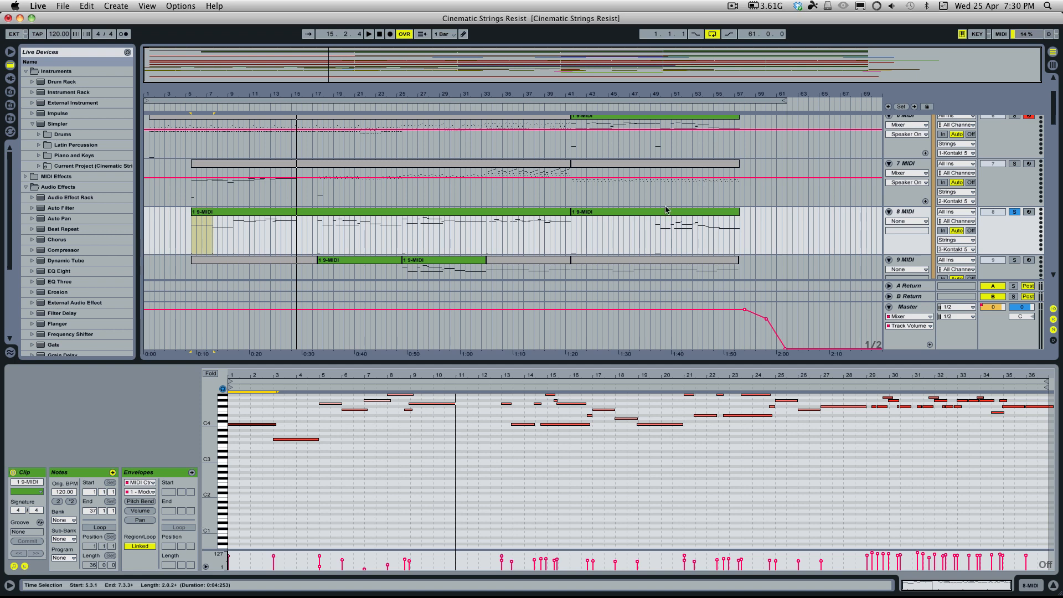
Solo track 7 MIDI alongside track 8 and play both from the start of track 8's first clip
click(1017, 165)
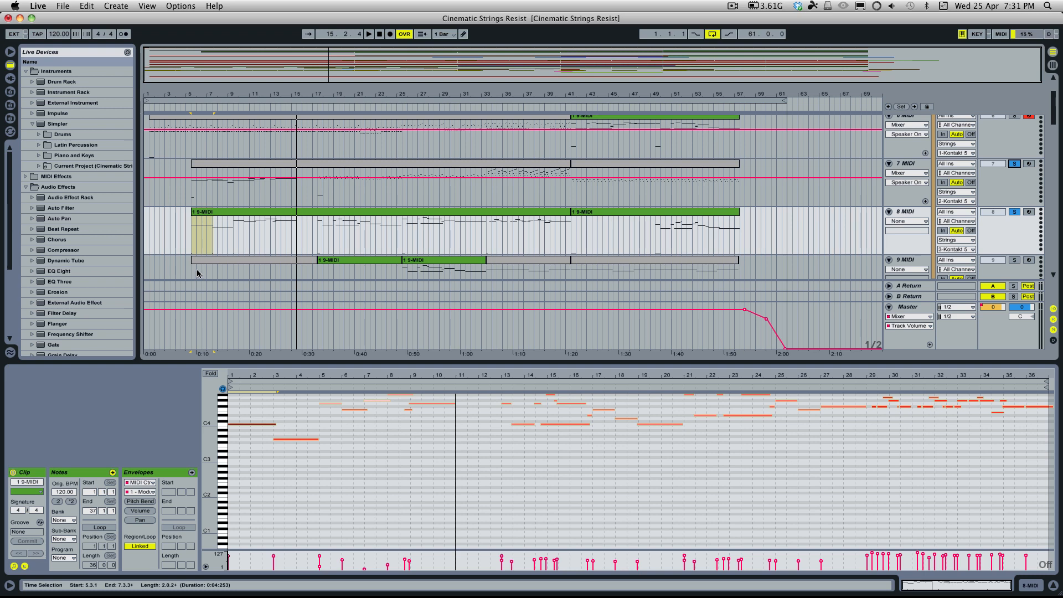
click(205, 165)
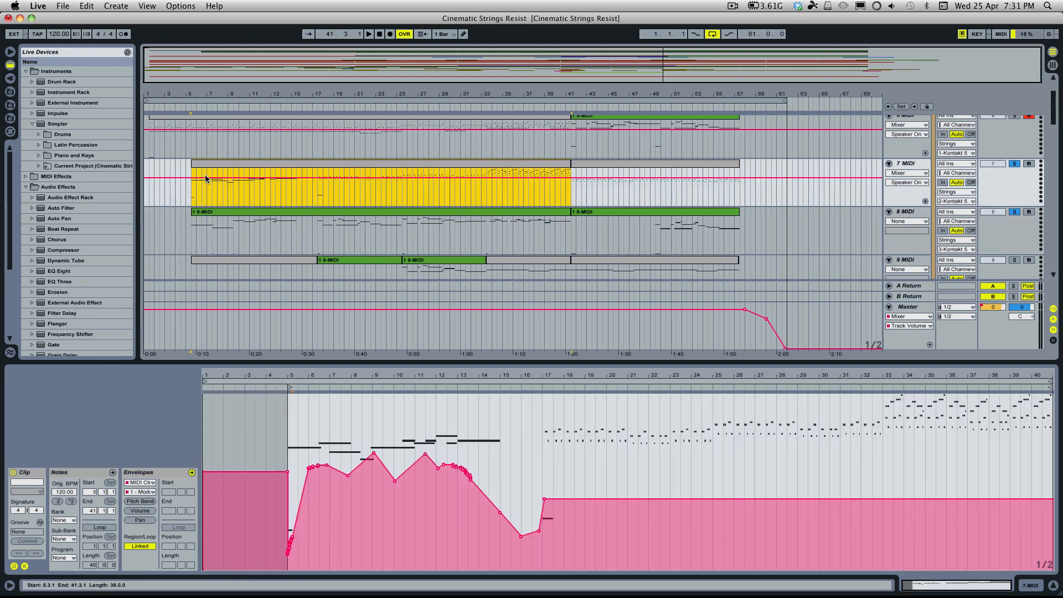
click(205, 212)
drag(297, 458, 269, 427)
click(262, 467)
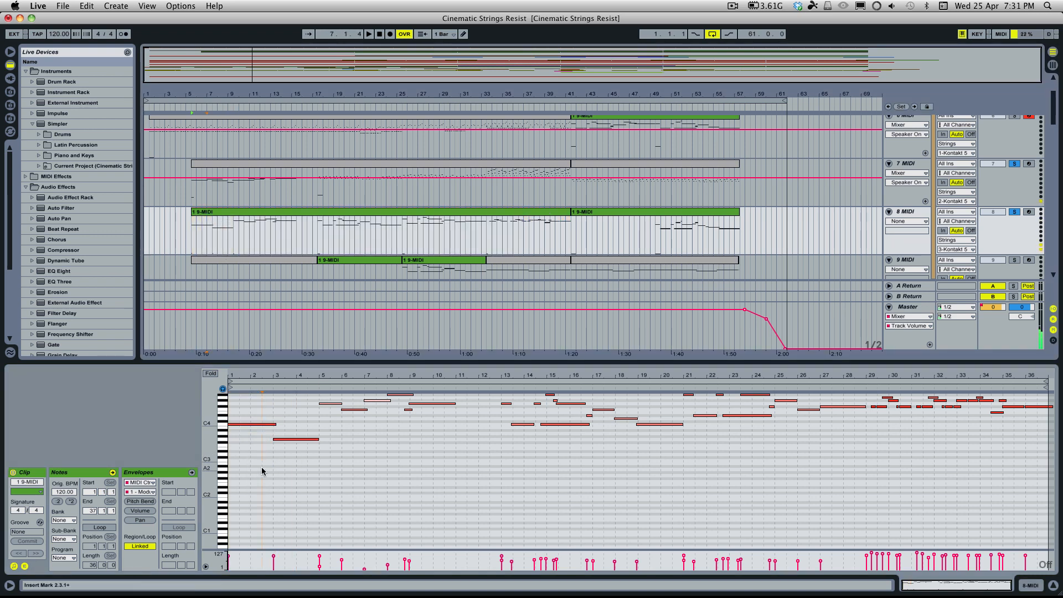
click(238, 218)
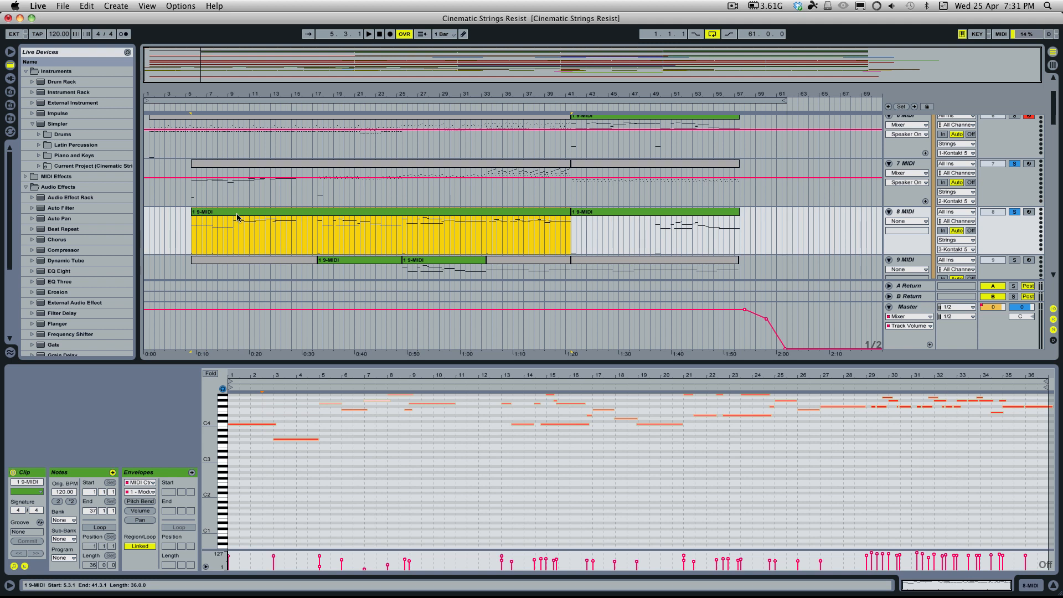
key(space)
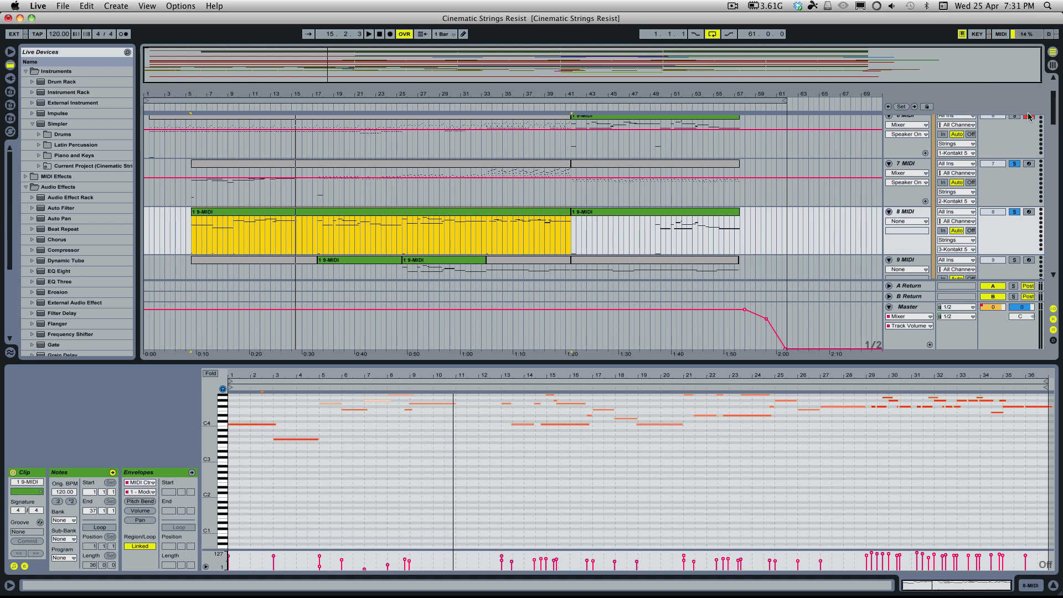
Play tracks 6 to 9 MIDI soloed together and enlarge the arrangement view to show more of the string tracks
click(1017, 260)
key(space)
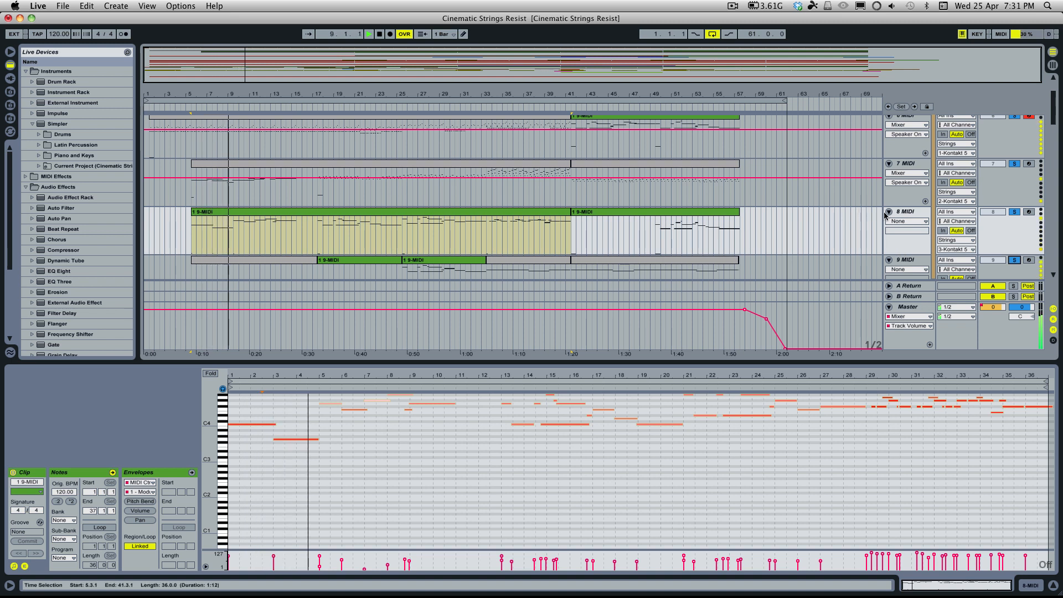
drag(806, 361, 807, 462)
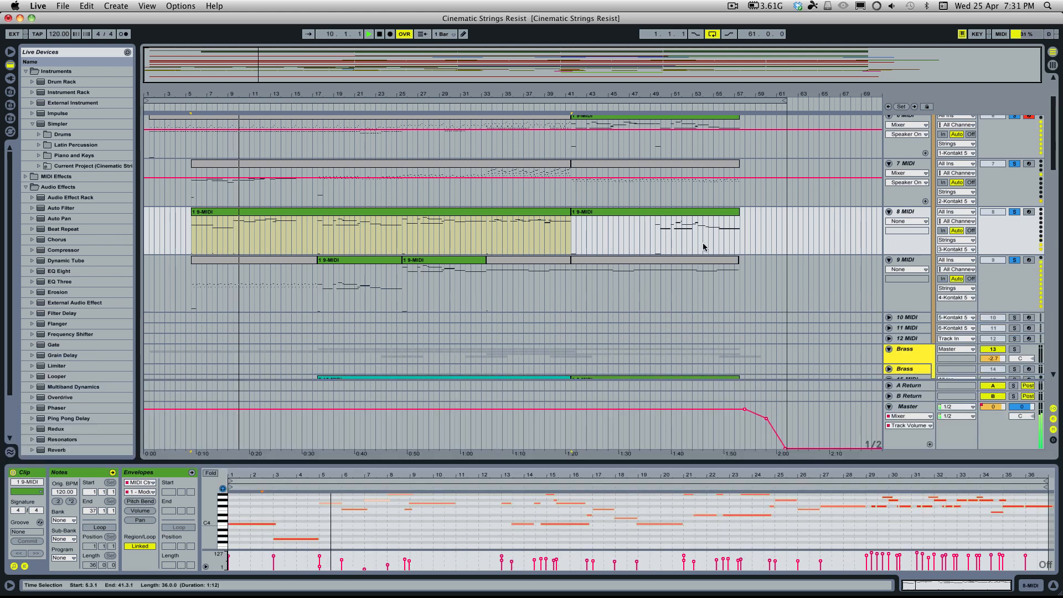
Clear the solos on tracks 6 to 9 MIDI and play the full arrangement from track 8's first clip
scroll(699, 241, up, 3)
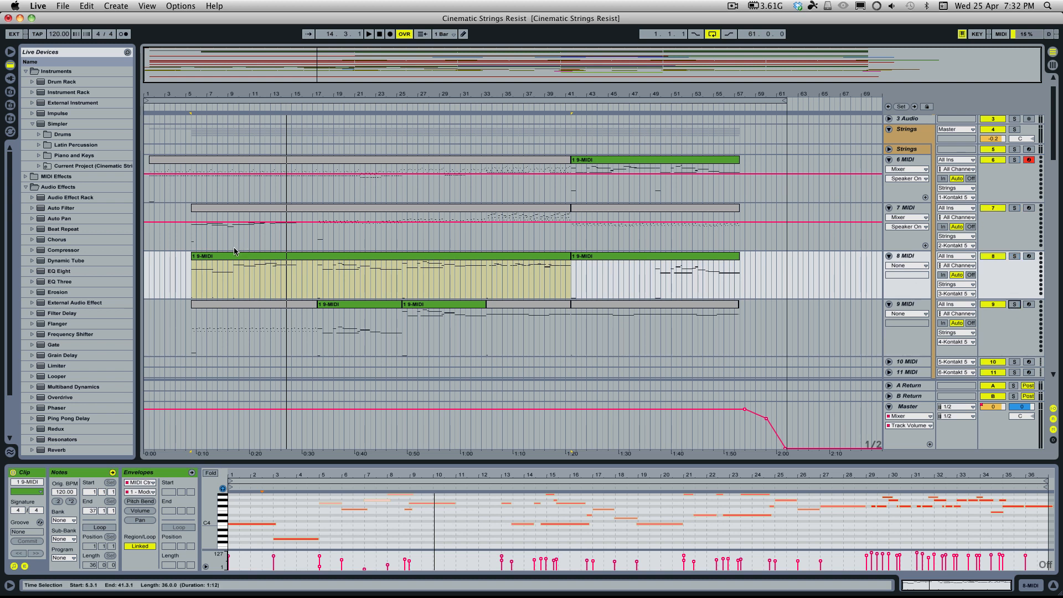
key(space)
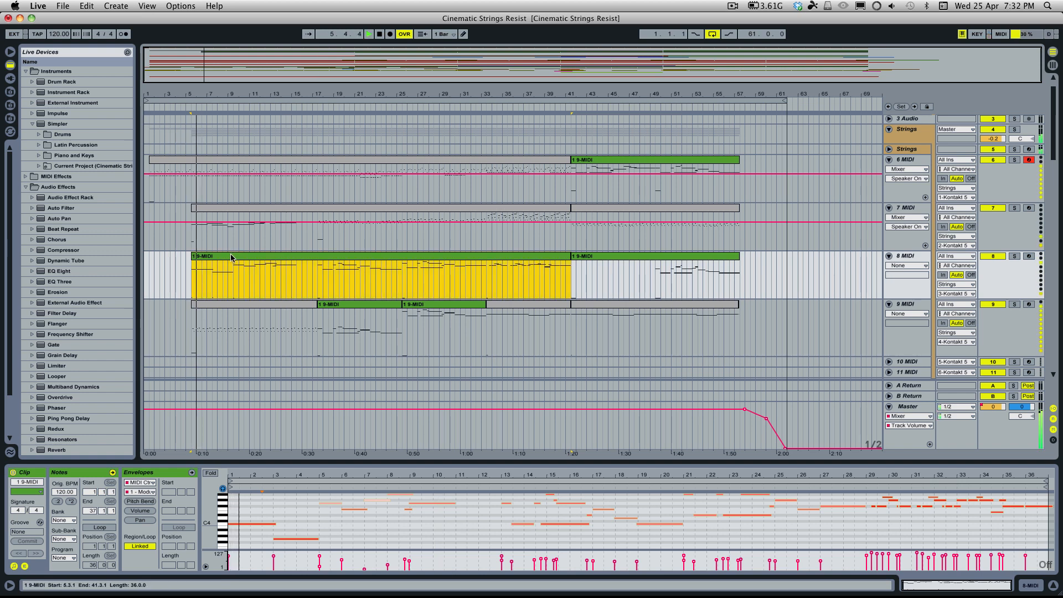
scroll(214, 260, down, 2)
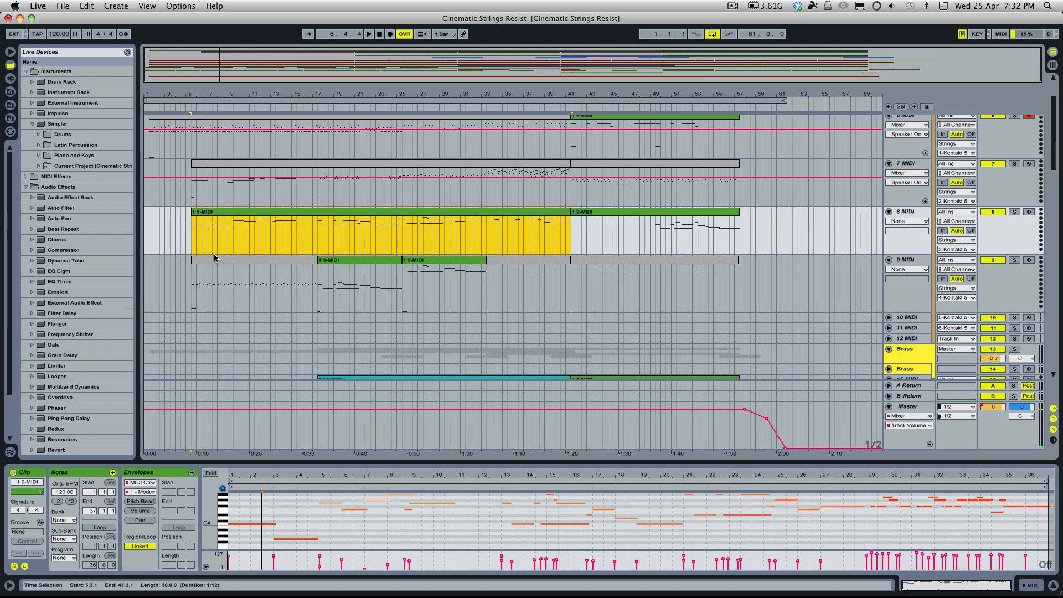
Arm track 7 MIDI for recording in place of track 6 MIDI
scroll(240, 247, down, 1)
scroll(240, 247, up, 4)
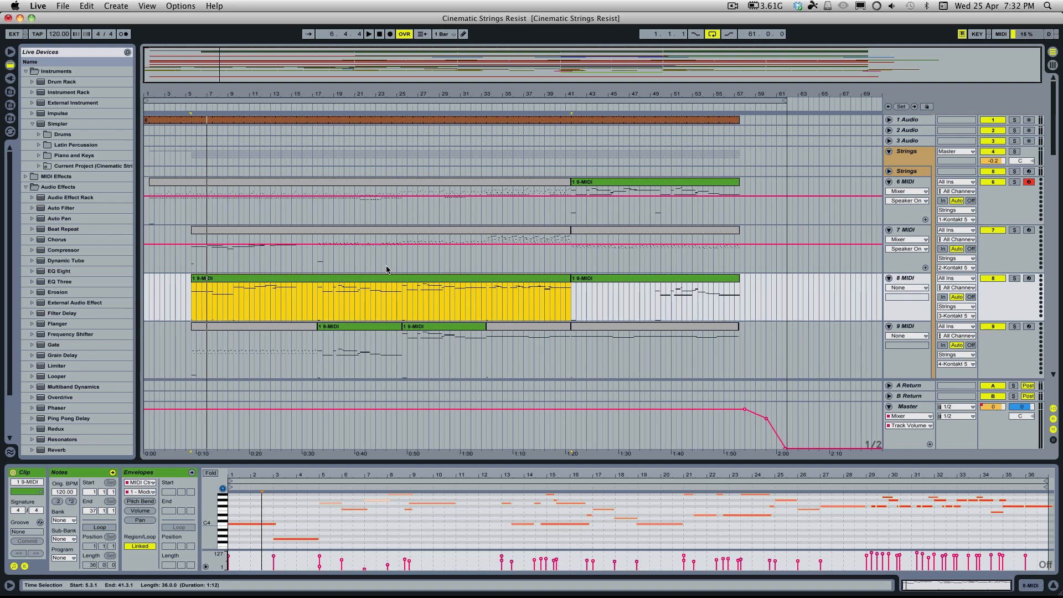
scroll(368, 250, down, 2)
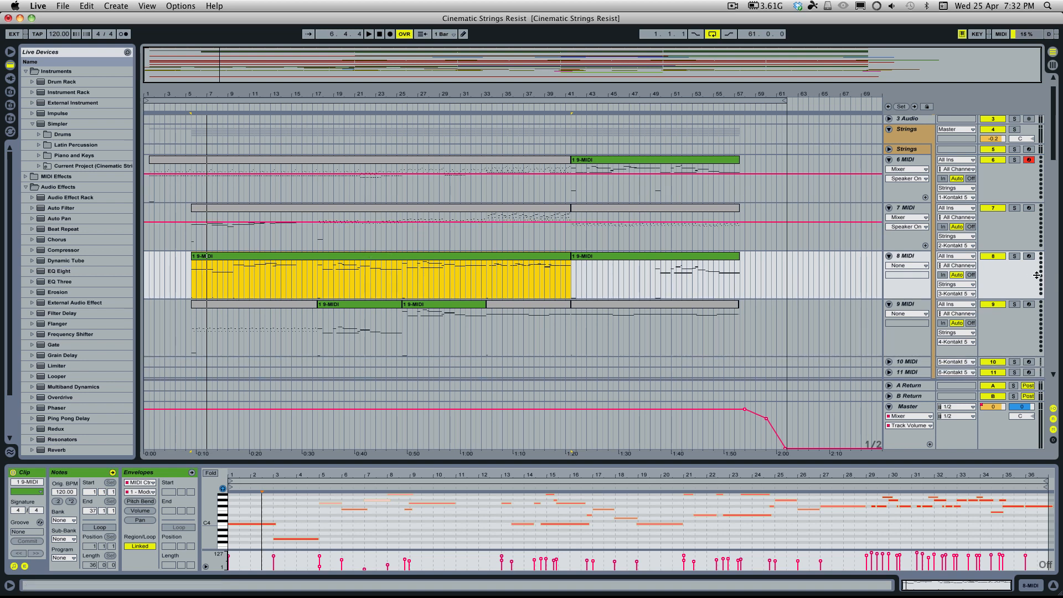
click(1019, 259)
click(1015, 257)
click(1030, 209)
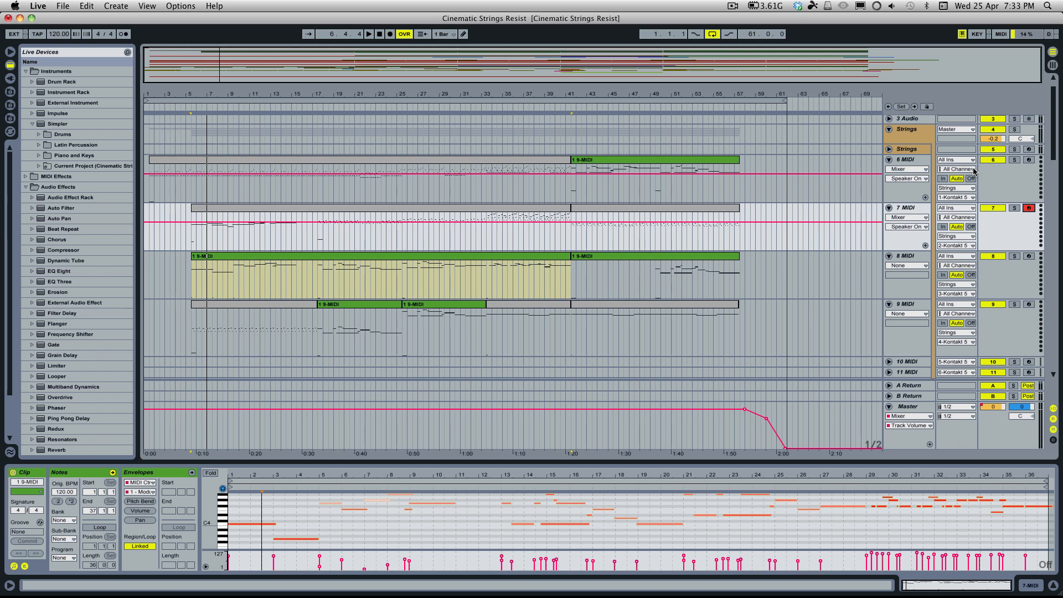
Show the Strings instrument track's device chain without the Kontakt window and switch off the ArtsAcoustic effect
click(909, 148)
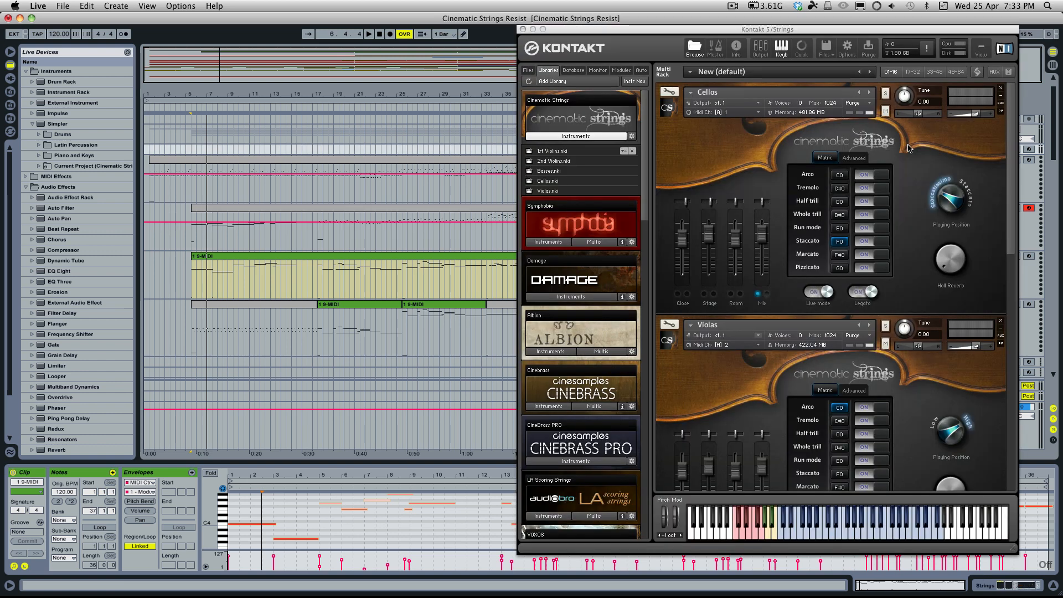
click(524, 29)
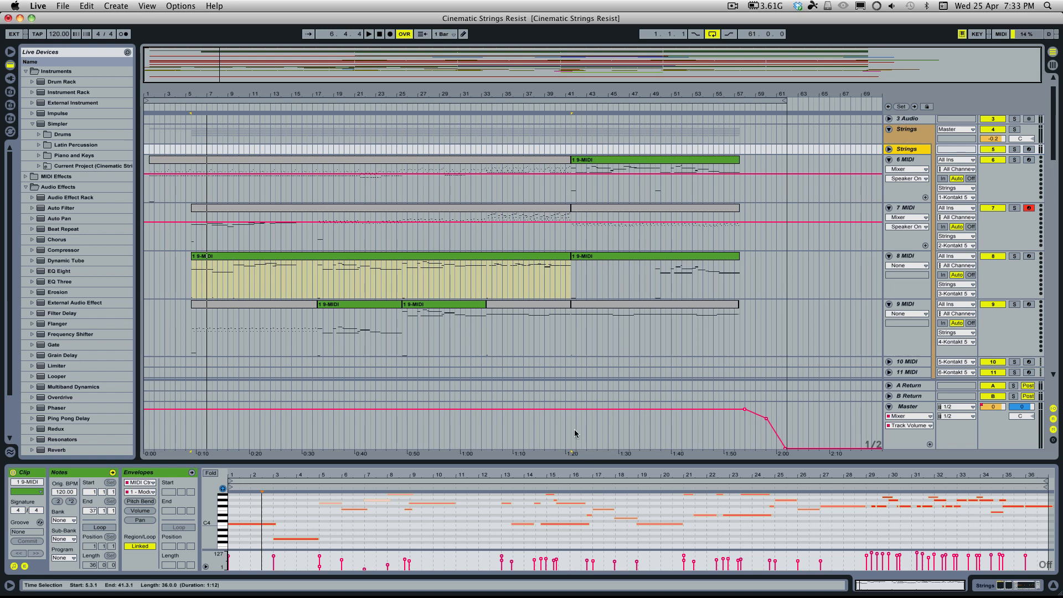
click(913, 133)
double_click(912, 149)
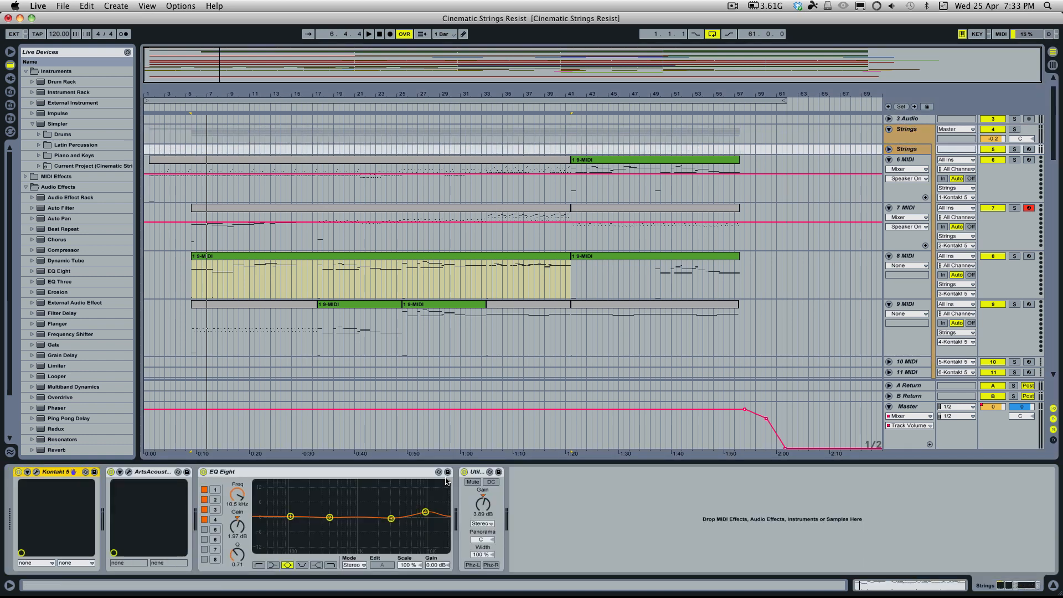
click(111, 472)
Open the Strings track's Kontakt instrument and look through its Cinematic Strings patches down to 2nd Violins
click(913, 152)
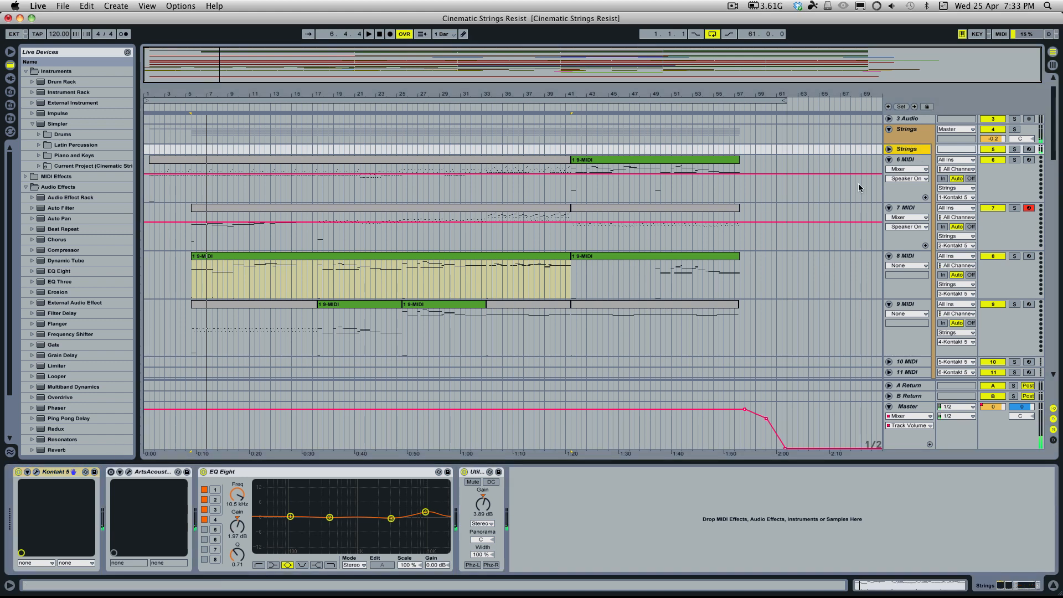
click(36, 472)
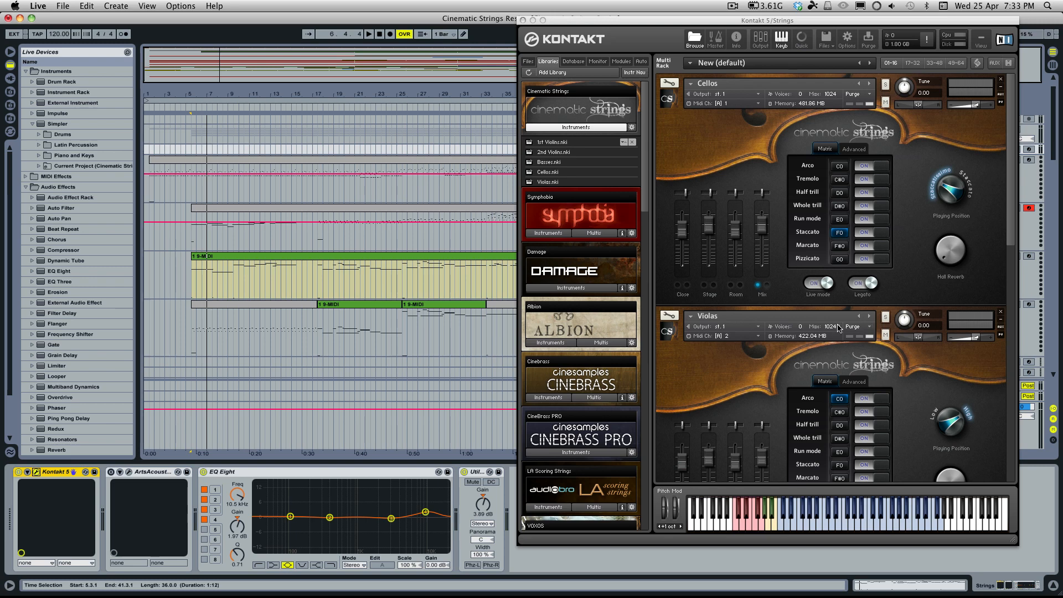
scroll(839, 328, down, 10)
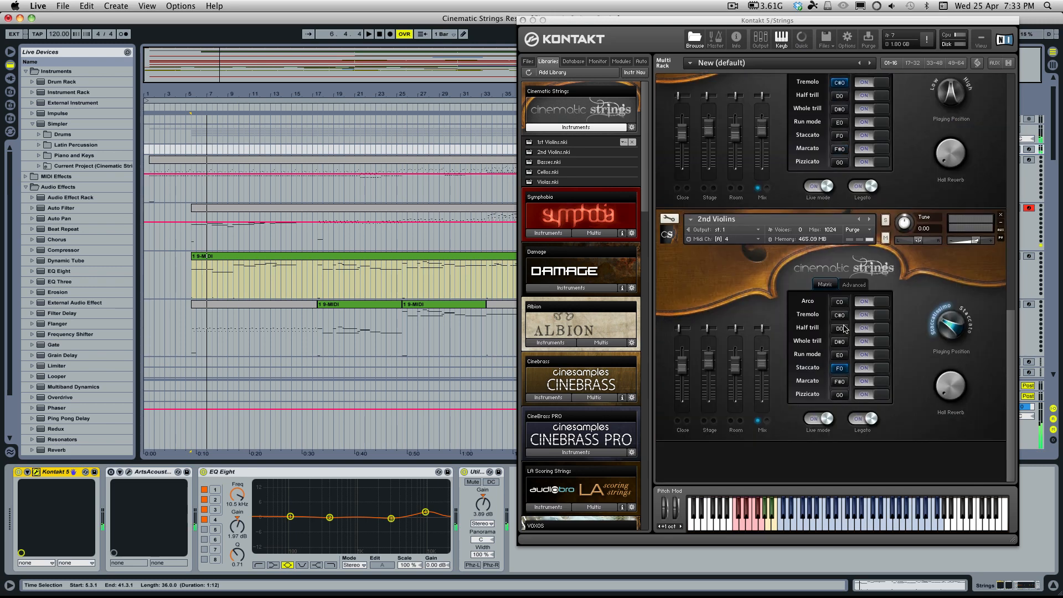
Close the Kontakt window and arm track 8 MIDI for recording in place of track 7 MIDI
scroll(844, 328, up, 6)
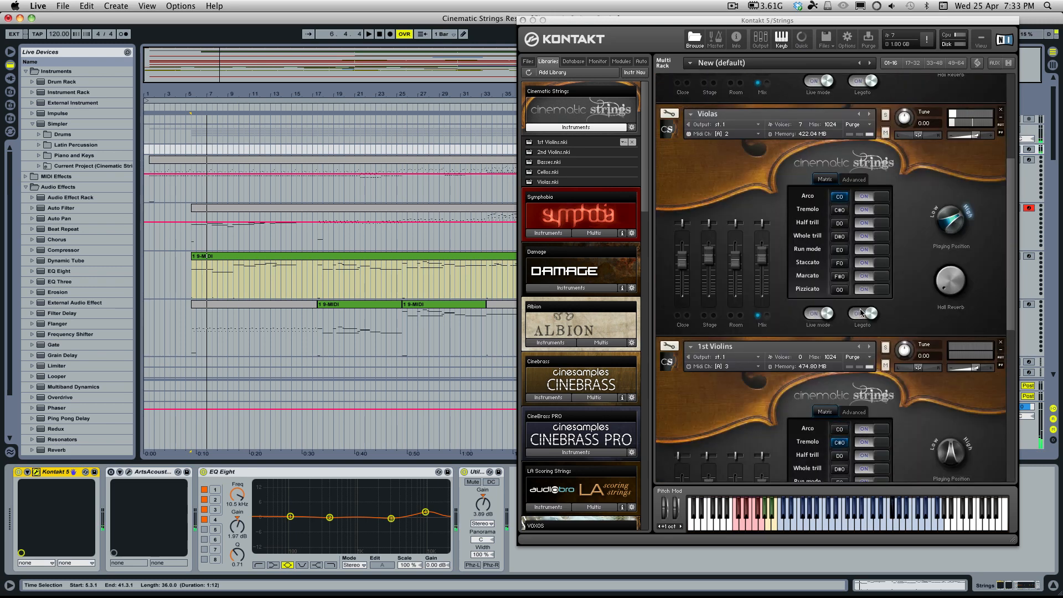
scroll(814, 291, up, 1)
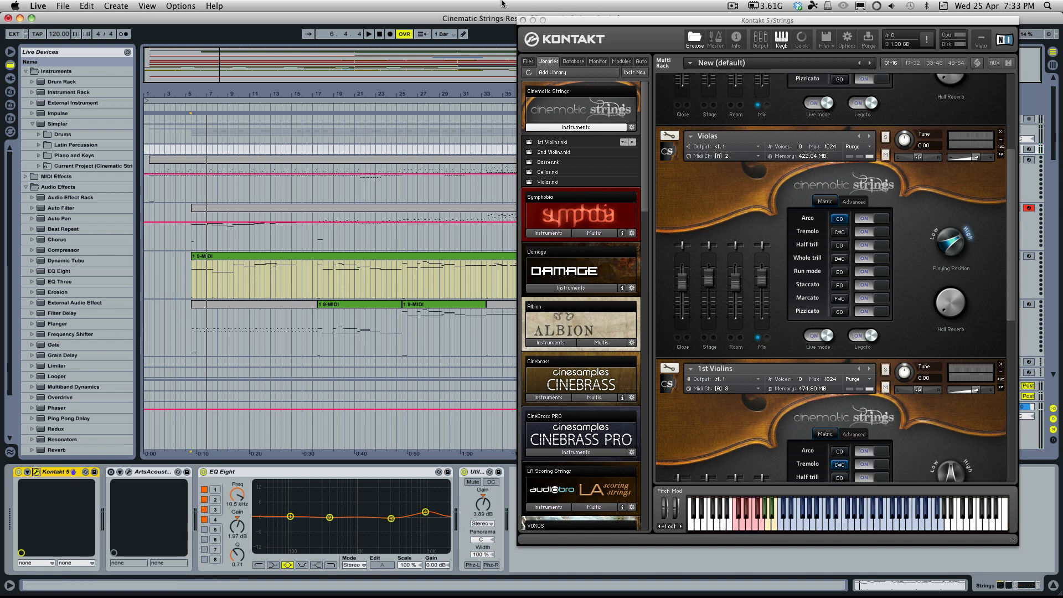
click(523, 20)
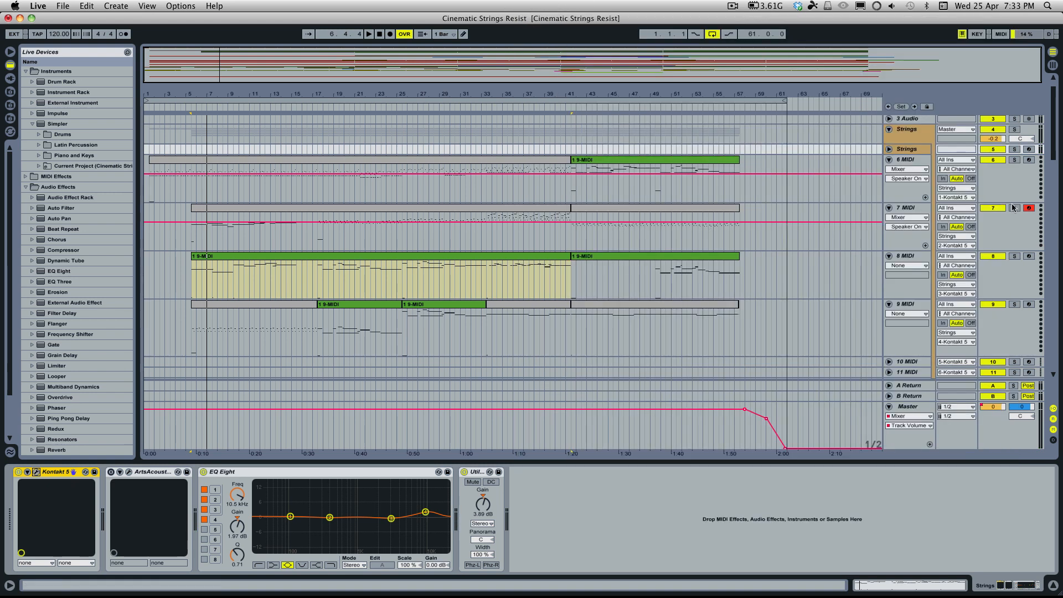
click(1029, 305)
click(1029, 257)
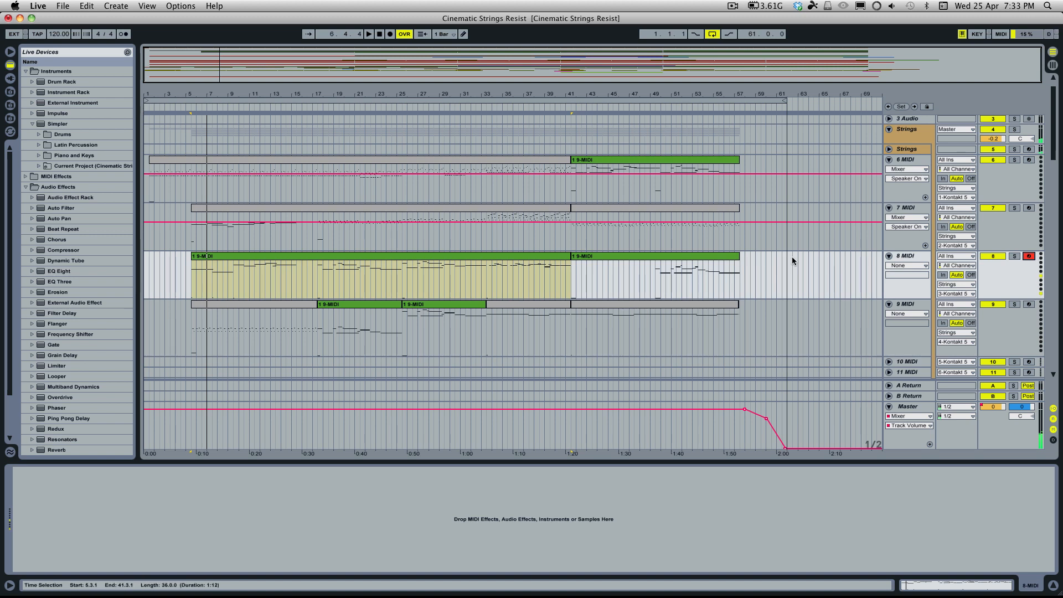
Open the Strings track's Kontakt instrument and select the Arco articulation in the 1st Violins patch
click(907, 150)
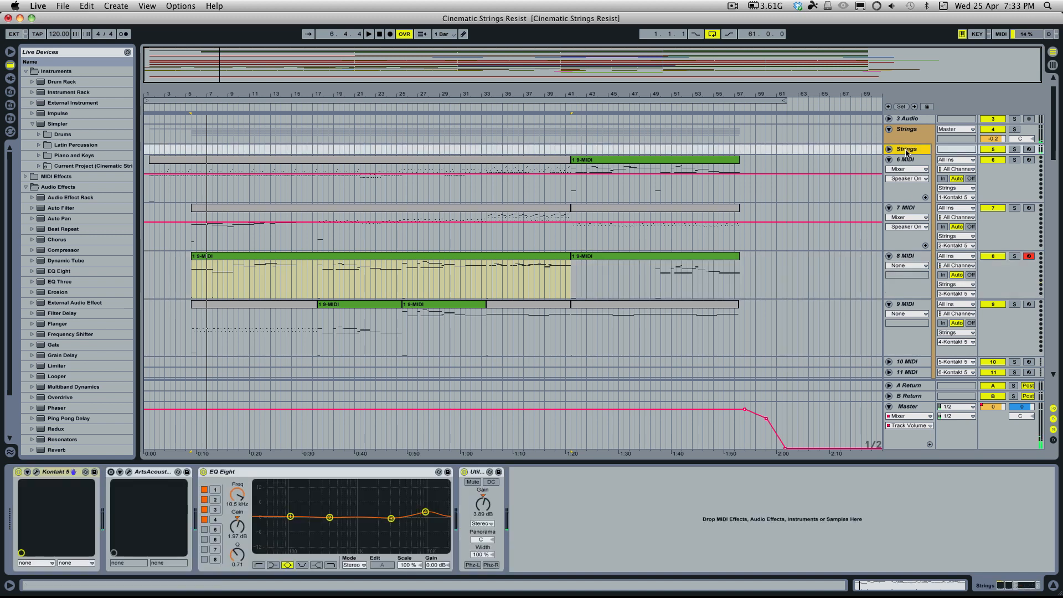
click(36, 472)
scroll(710, 182, down, 6)
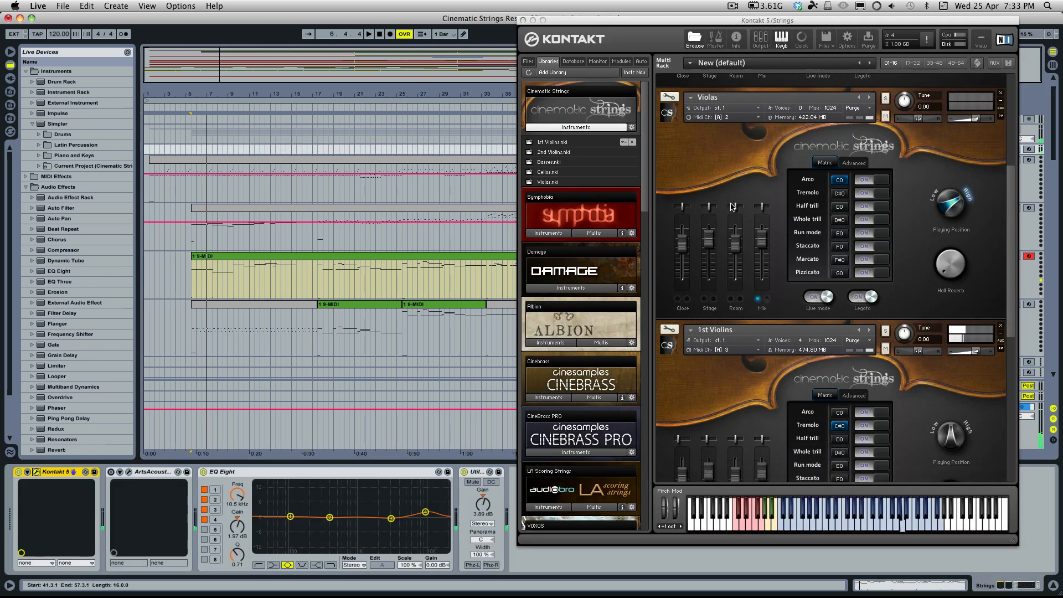
click(843, 286)
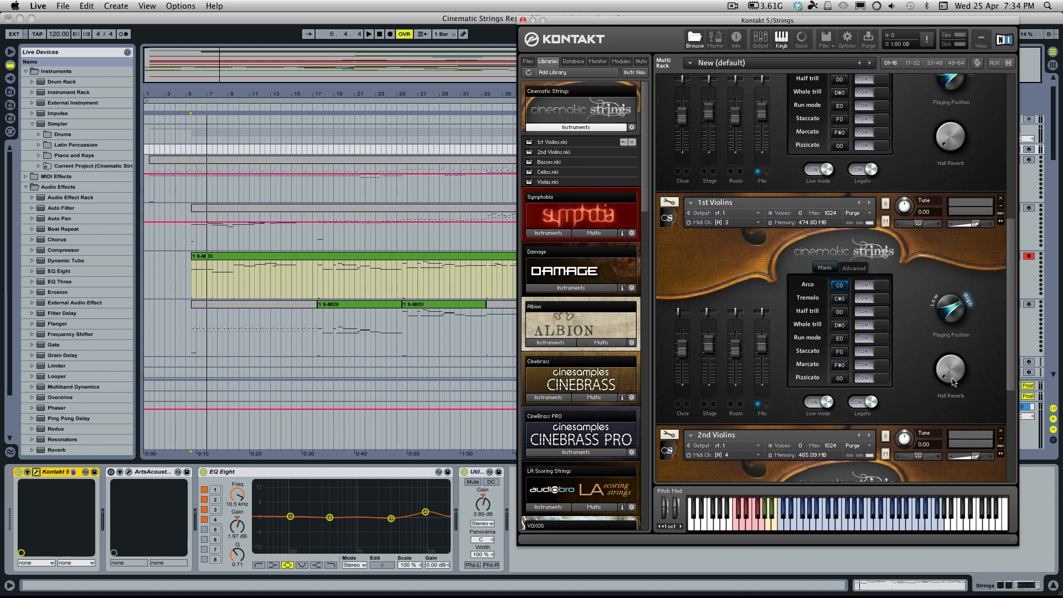
Try the Hall Reverb knob of the 1st Violins and switch the Strings track's ArtsAcoustic effect back on
mouse_move(955, 363)
drag(954, 354, 953, 350)
scroll(945, 370, up, 2)
click(111, 472)
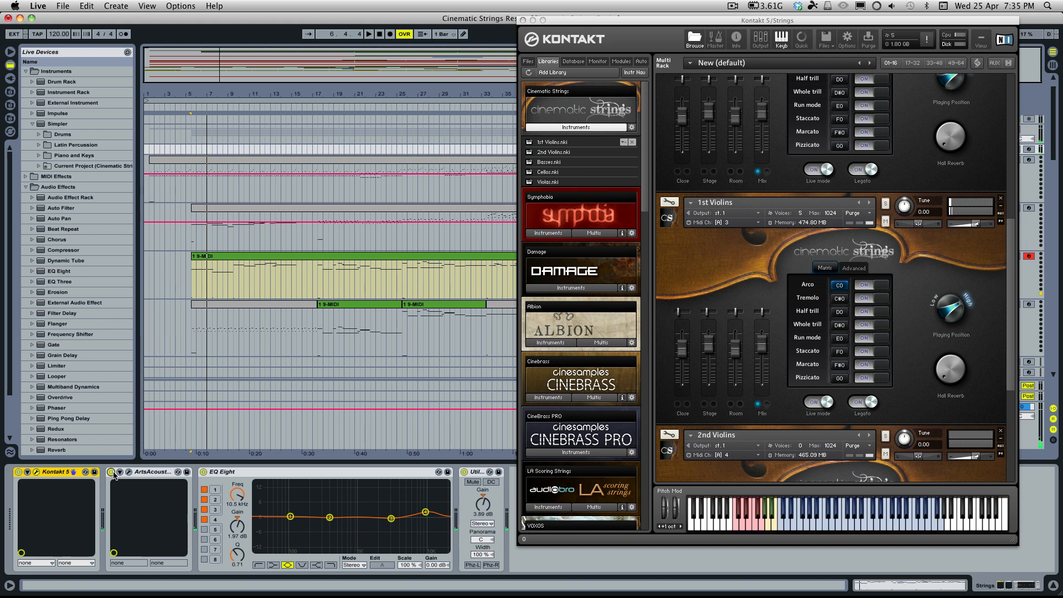
Switch on Vibrato Control among the 1st Violins' advanced parameters and close the Kontakt window
click(863, 269)
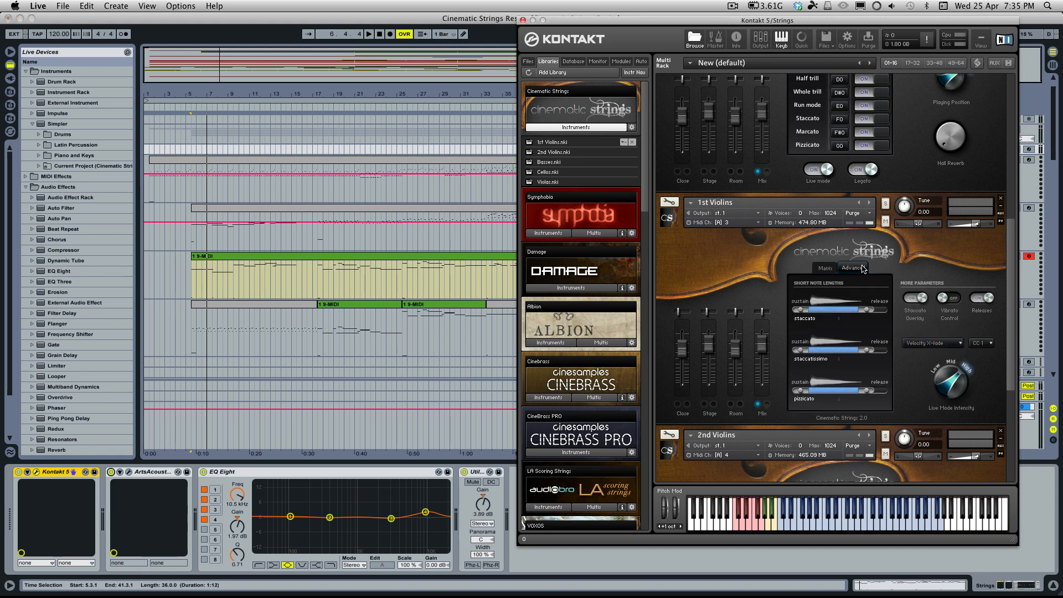
click(950, 298)
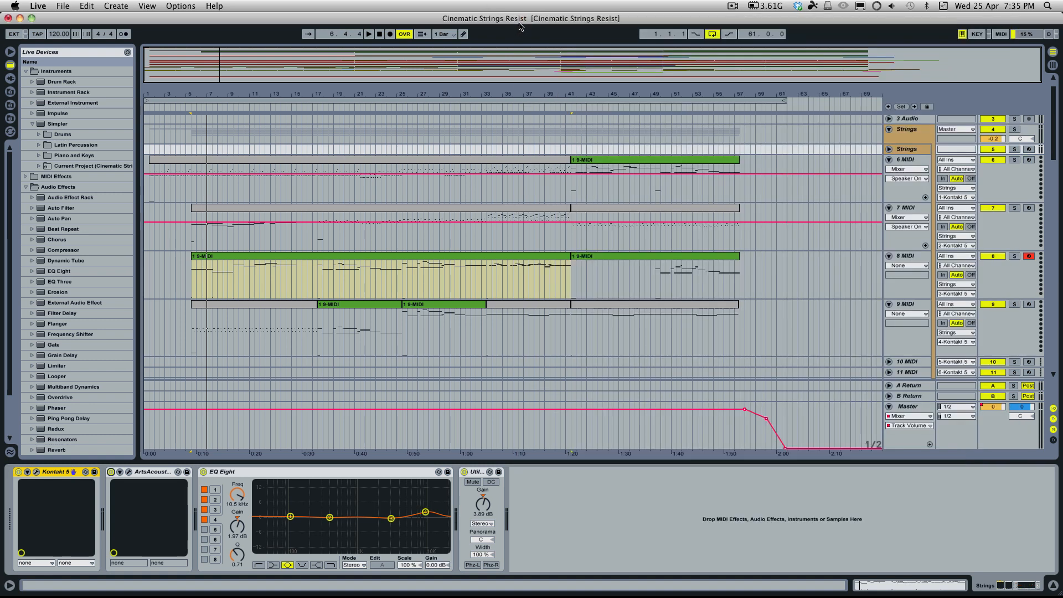
click(523, 20)
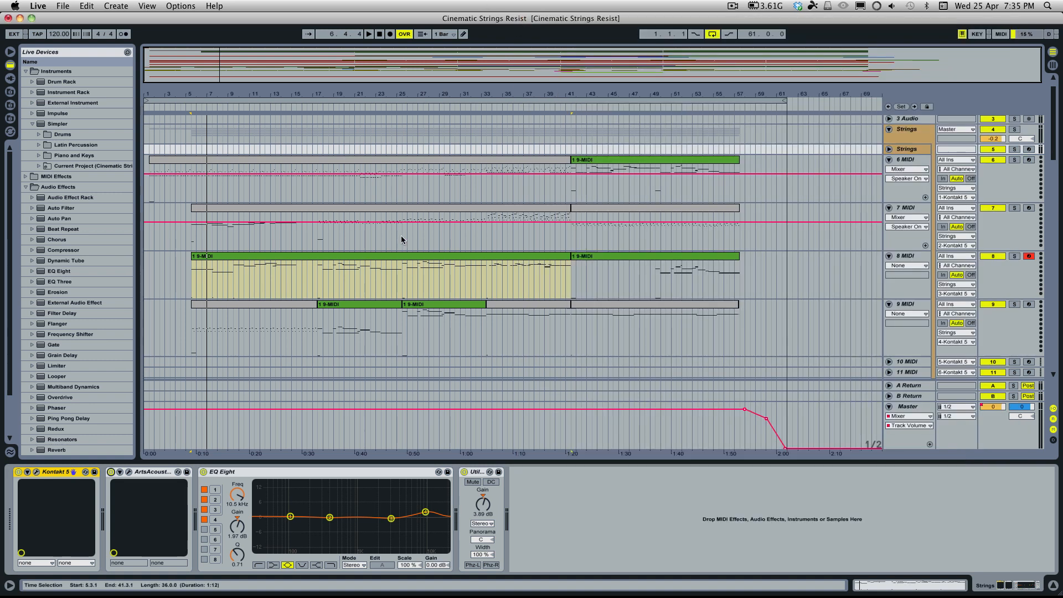
Play from track 8 MIDI's first clip and record a short passage onto the track
click(372, 257)
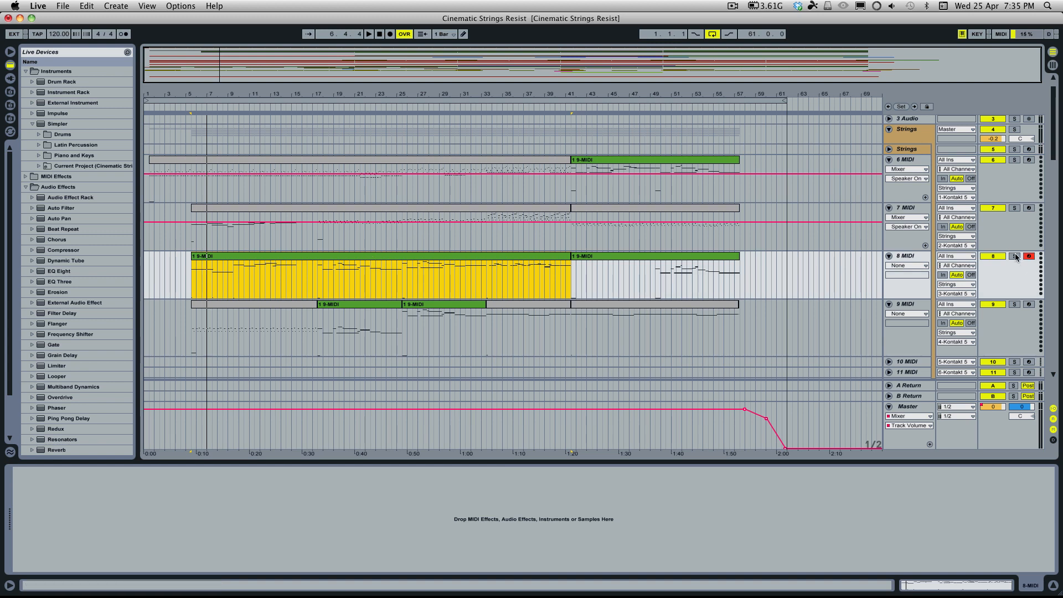
key(space)
click(391, 35)
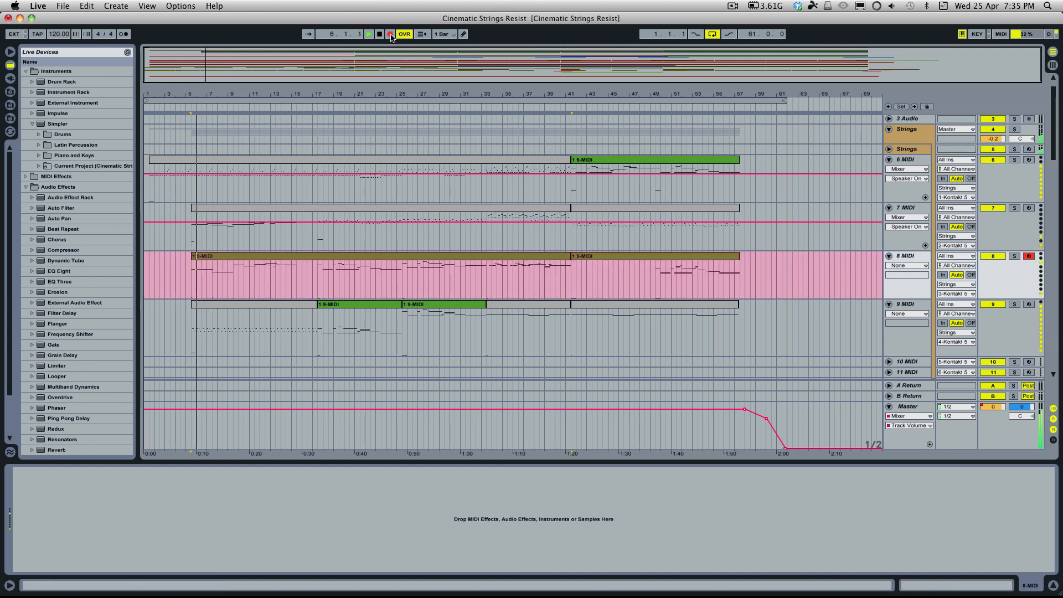
key(space)
Show the 2 - Breath controller envelope of the newly recorded clip on track 8 MIDI, and undo the recording
click(198, 256)
double_click(198, 256)
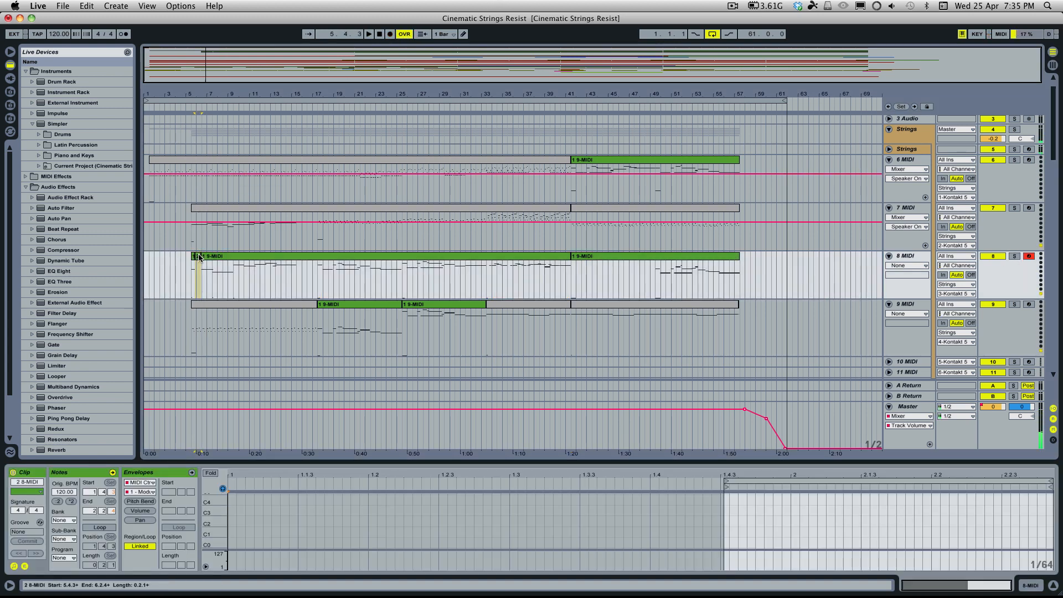
click(129, 492)
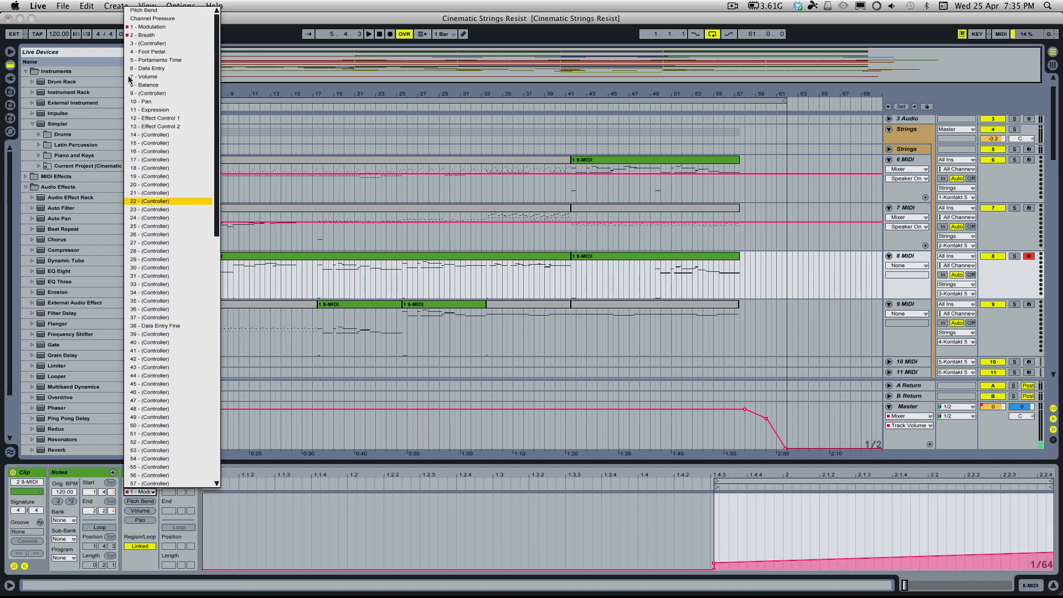
click(141, 35)
key(super+z)
click(756, 288)
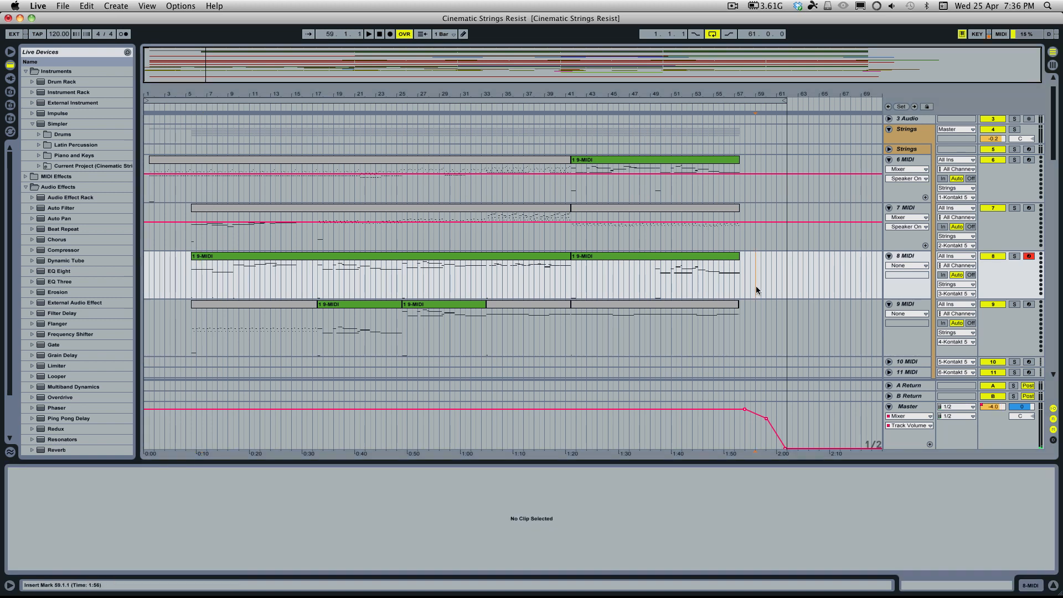
Reopen the Strings track's Kontakt instrument and review the 1st Violins' Matrix page and Advanced page
click(903, 150)
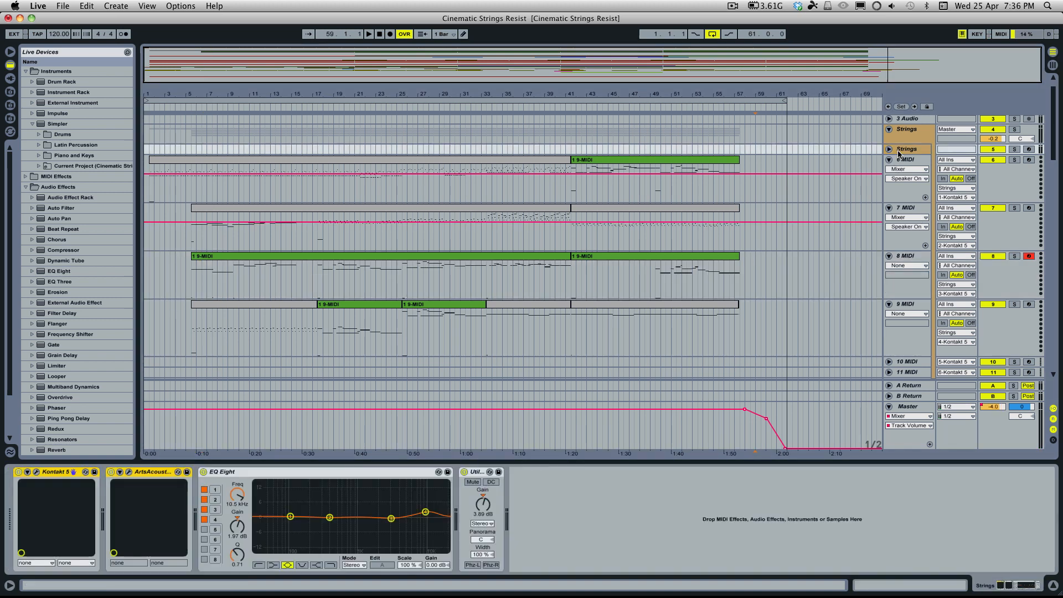
click(36, 472)
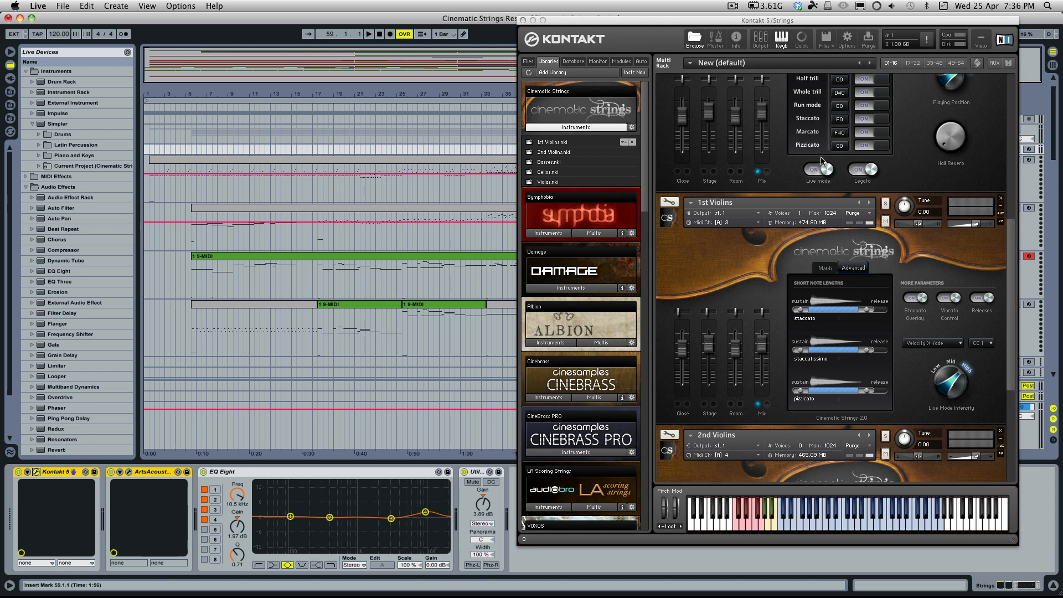
click(817, 270)
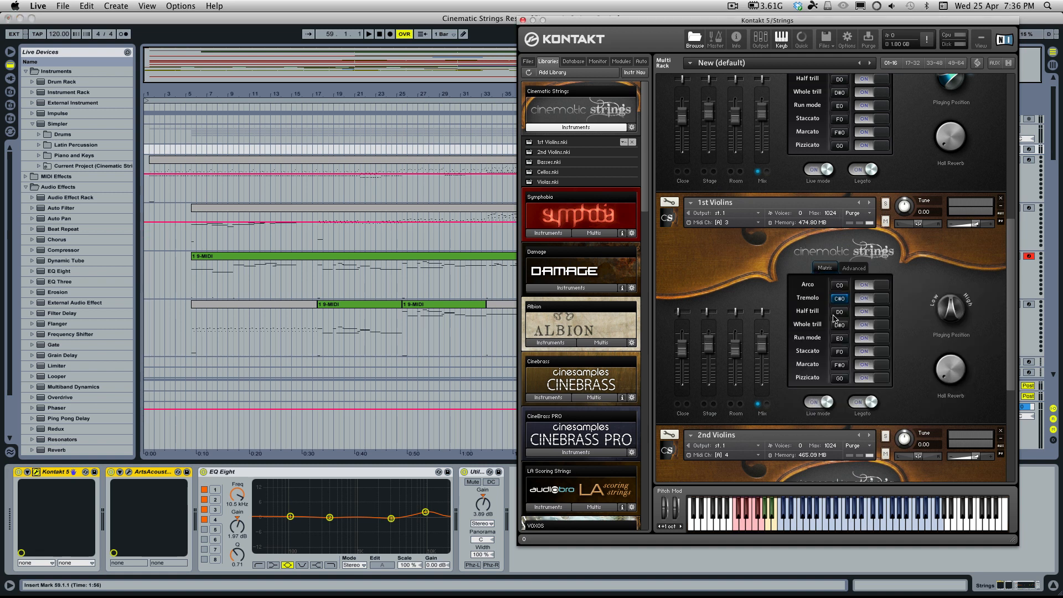
click(849, 270)
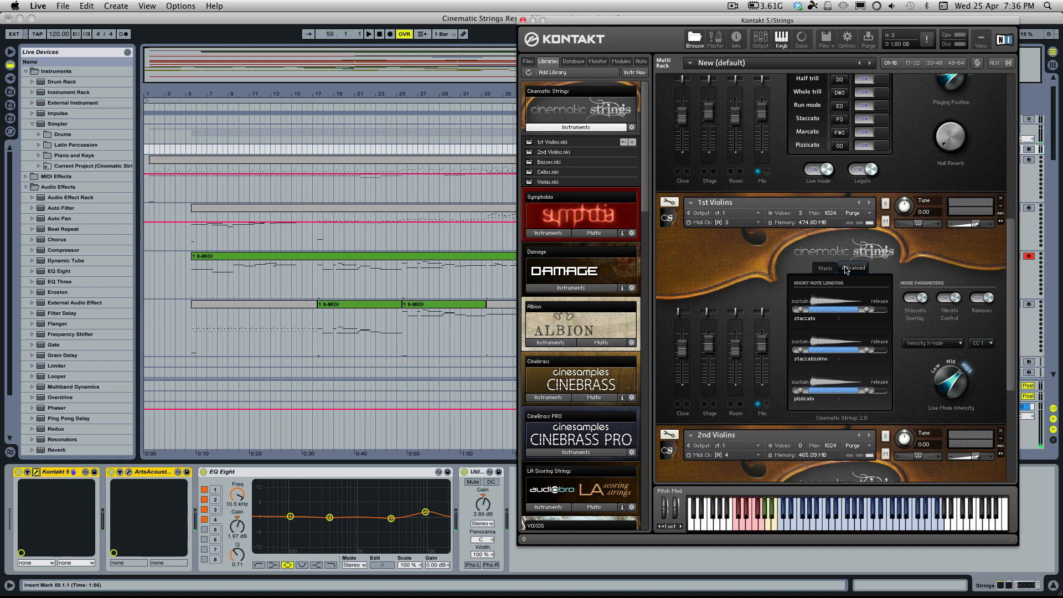
Play the arrangement briefly from bar 17 and look through the Kontakt patches from Cellos down to 1st Violins
click(318, 272)
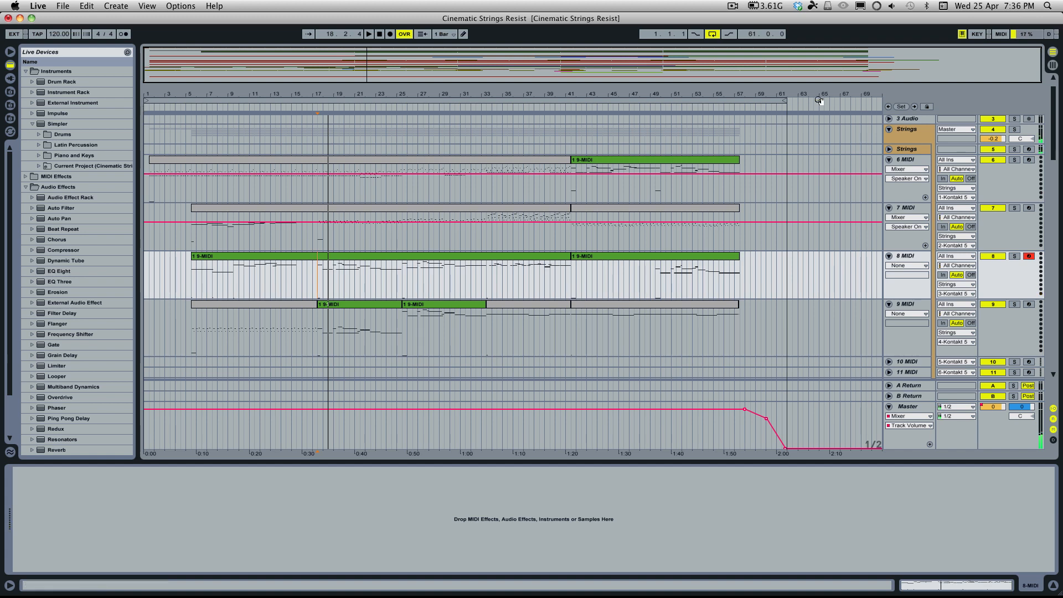
click(914, 148)
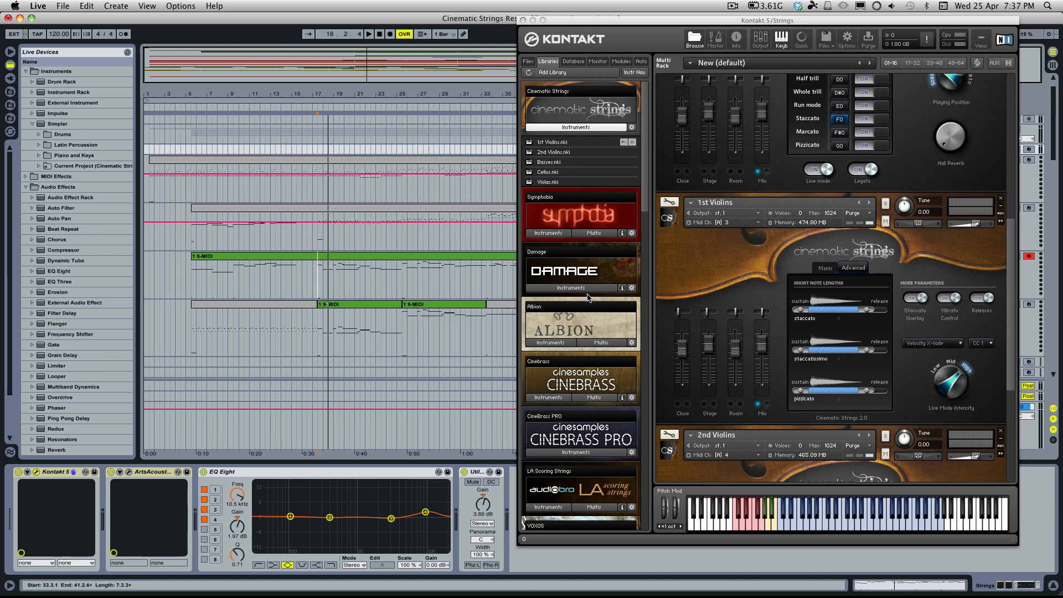
scroll(781, 264, up, 6)
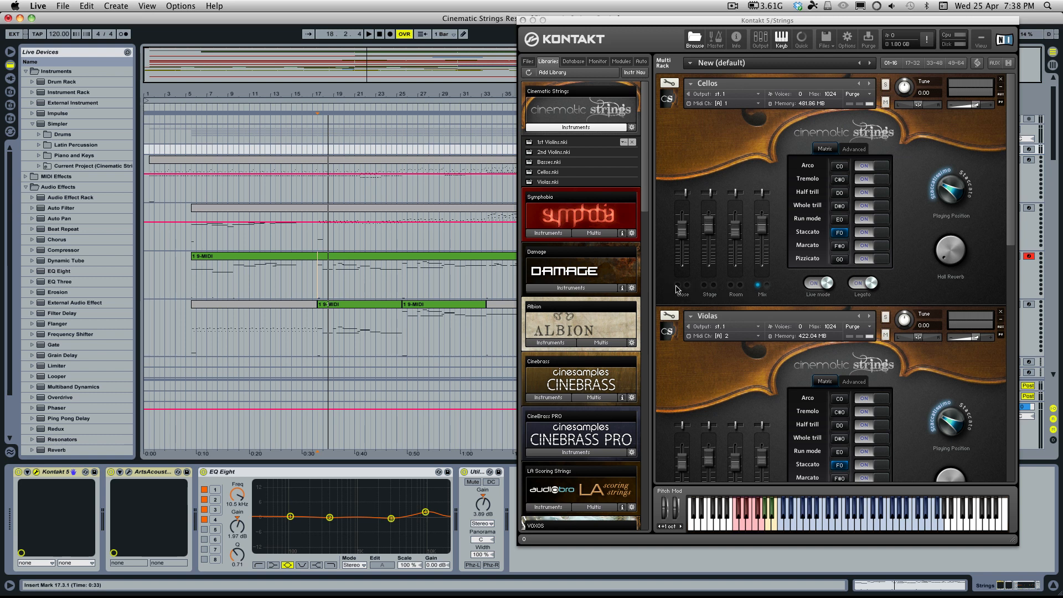
scroll(731, 398, down, 8)
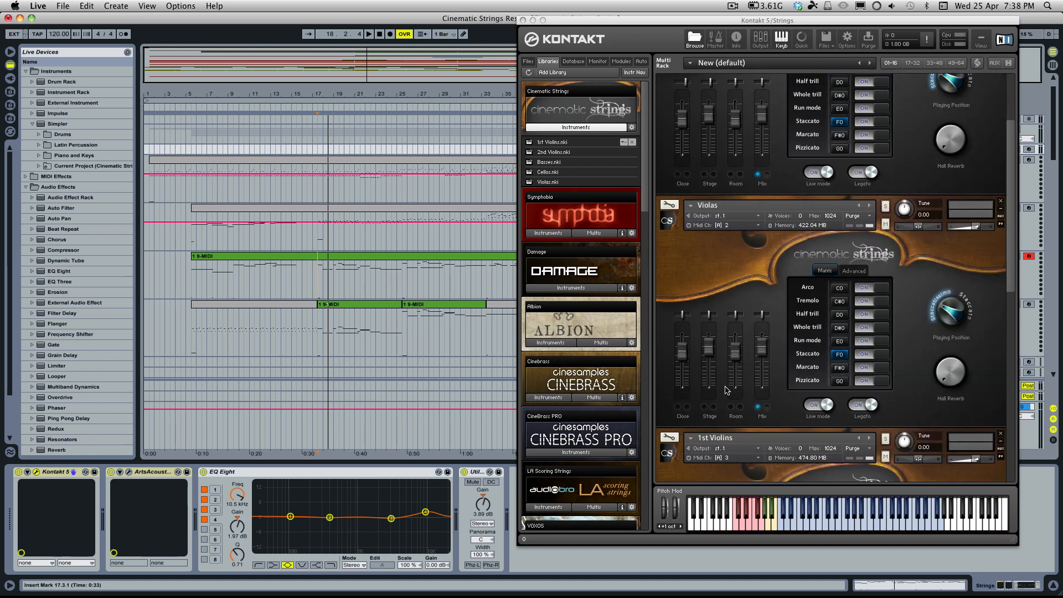
scroll(709, 436, down, 1)
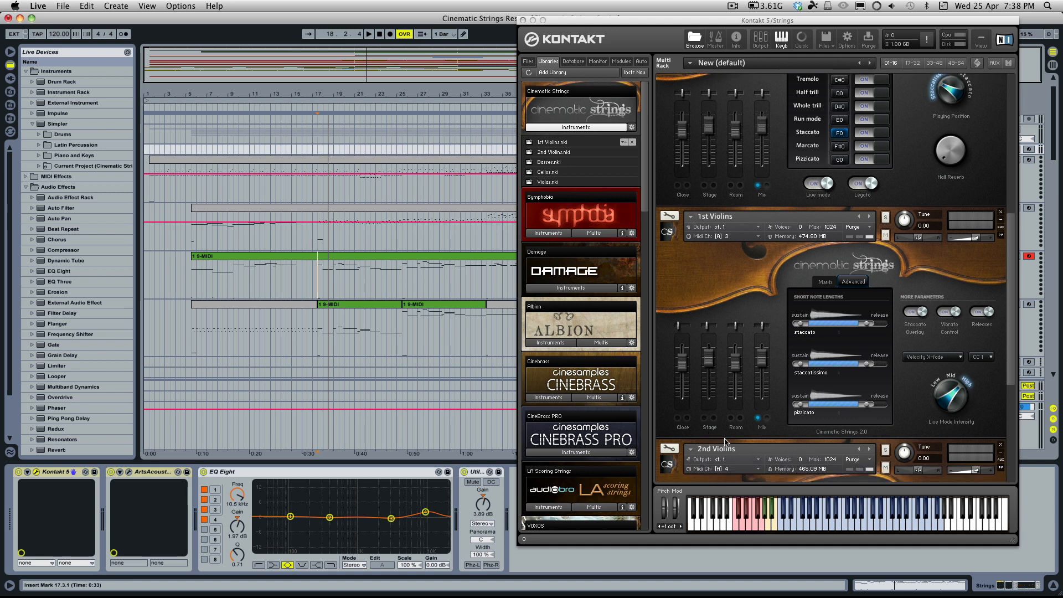
Try the Close microphone on the 1st Violins patch and switch it off again
click(678, 419)
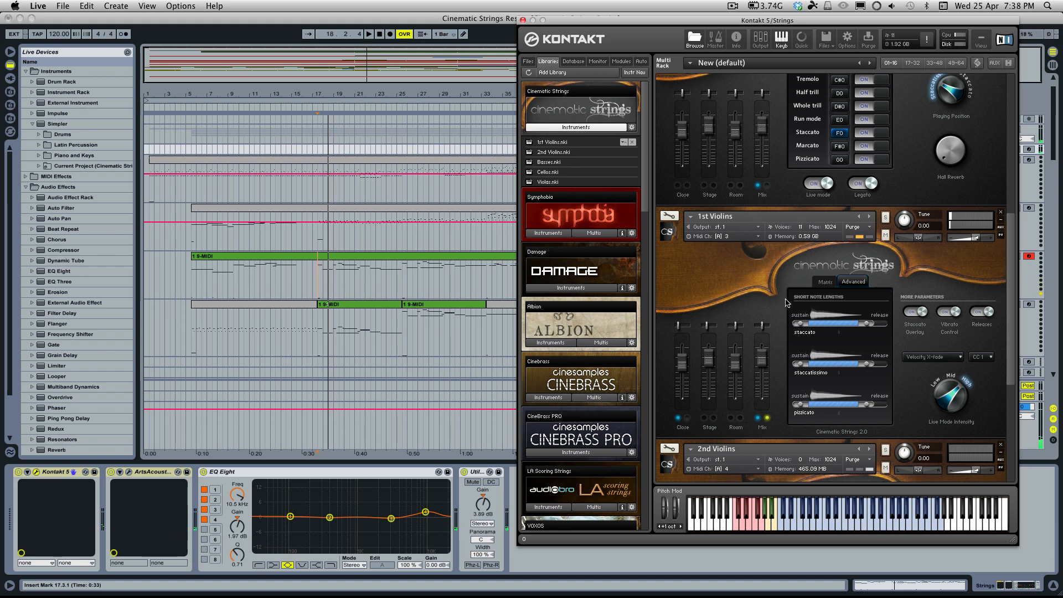
click(685, 418)
click(680, 419)
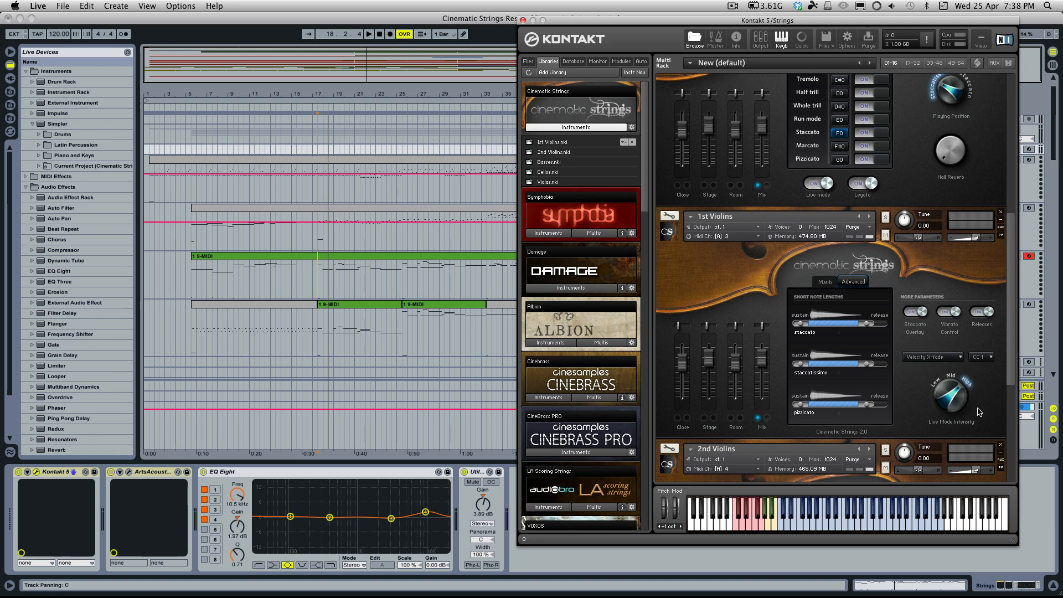
On the 1st Violins' Matrix page, audition the Tremolo, trill and Run mode articulations, ending on Staccato
scroll(970, 405, up, 6)
scroll(976, 385, down, 6)
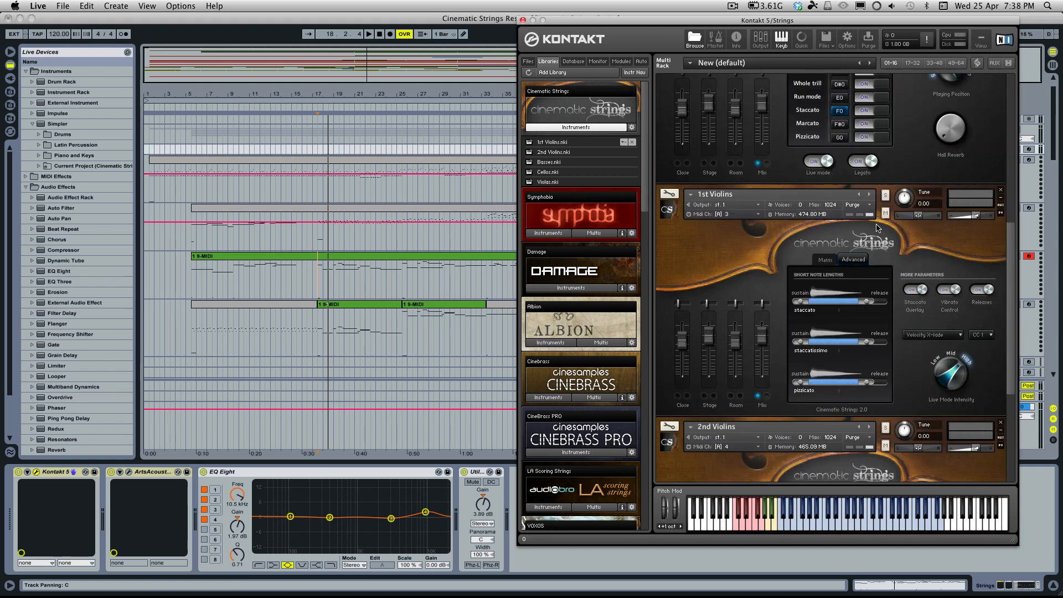
click(830, 261)
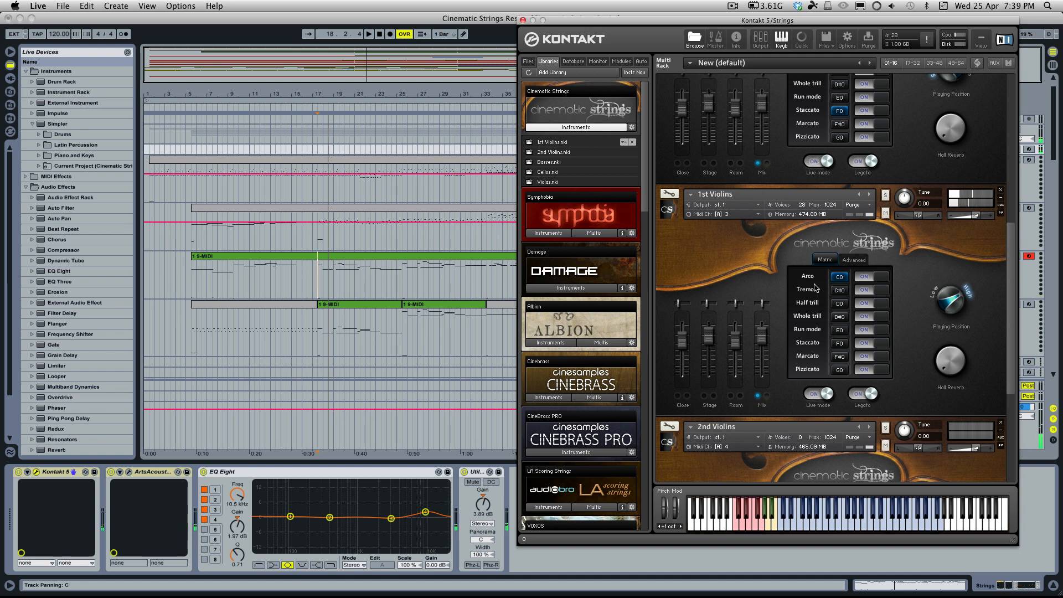
click(838, 292)
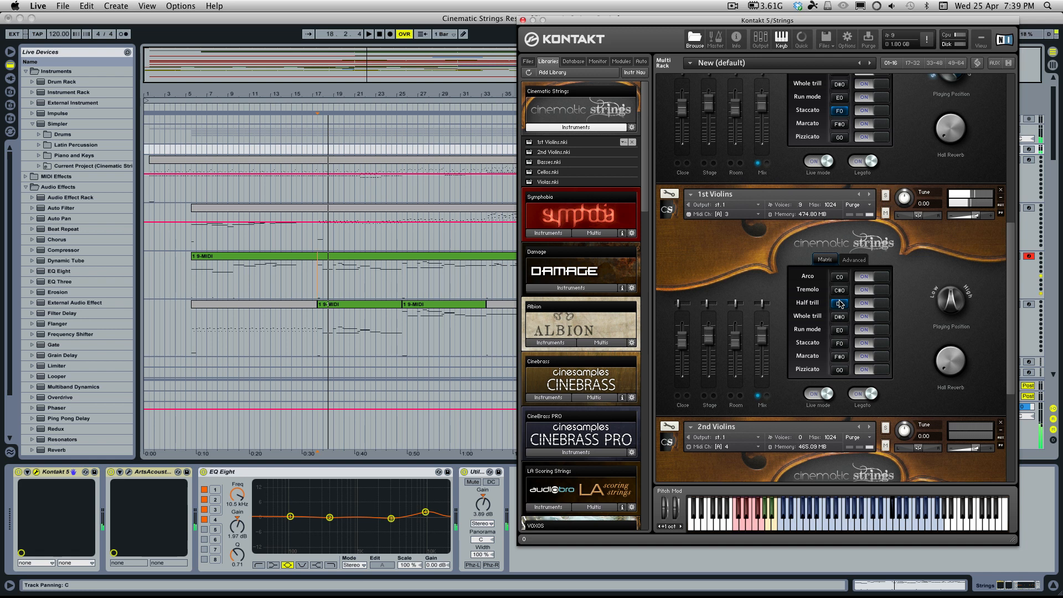
click(841, 318)
click(840, 330)
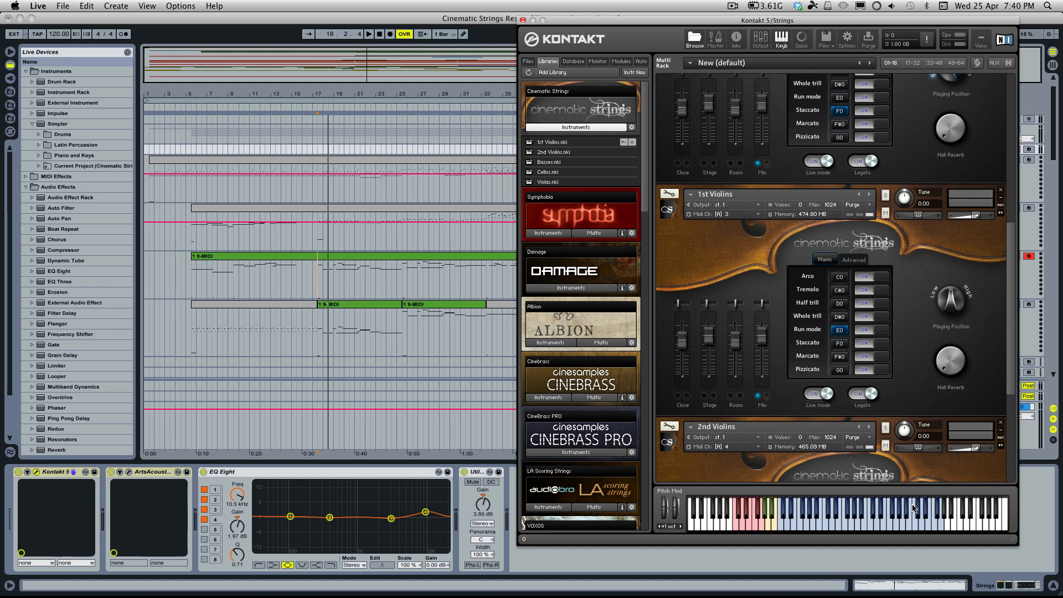
click(914, 508)
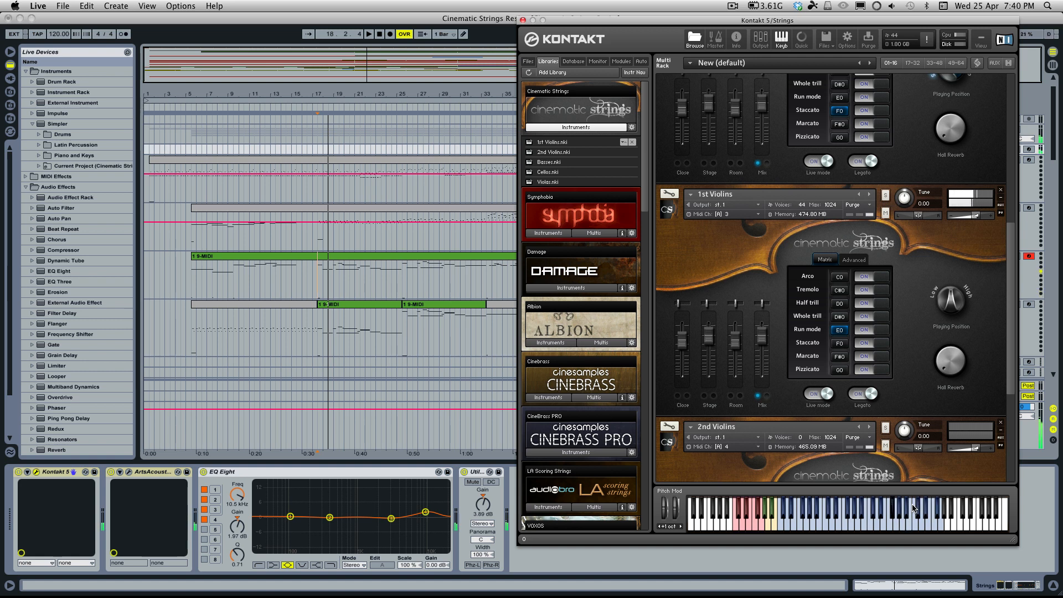
click(840, 344)
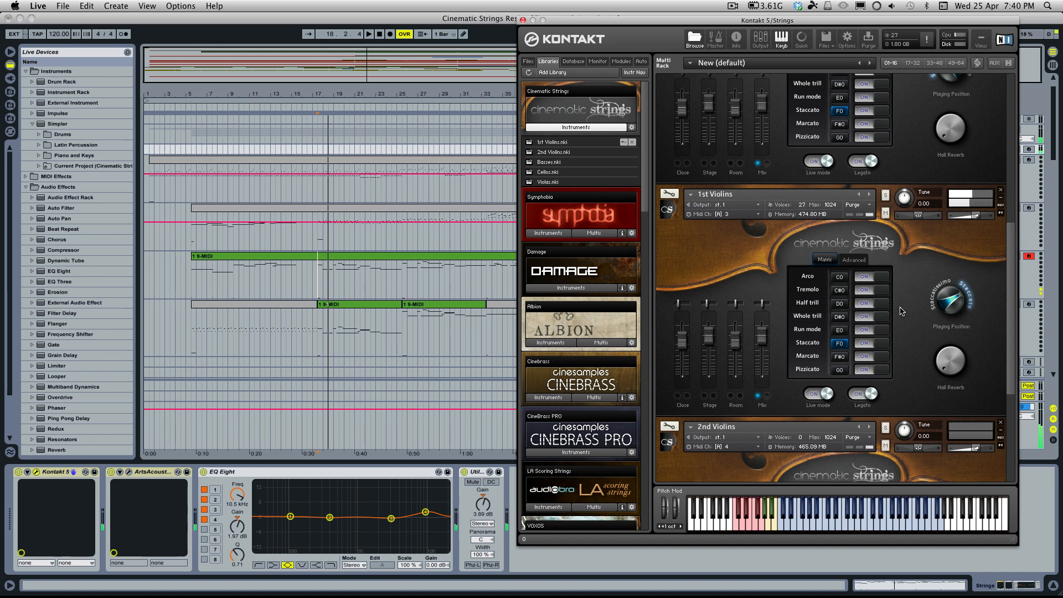
In the 1st Violins' advanced short note lengths, set the staccato sustain to its minimum and shorten the staccato release
click(857, 258)
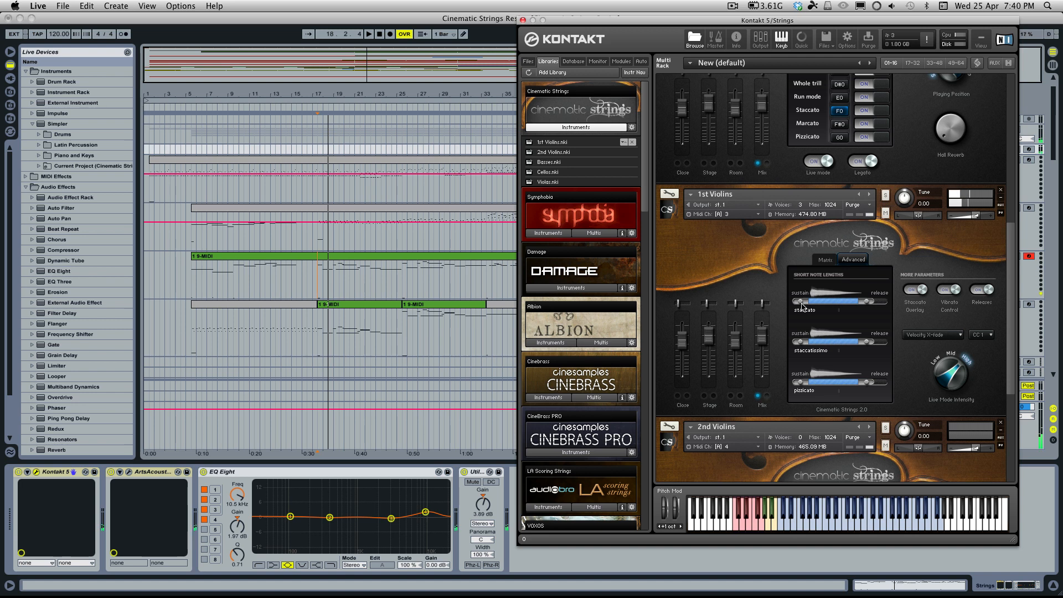
drag(801, 303, 752, 306)
mouse_move(868, 302)
mouse_down()
mouse_move(883, 302)
mouse_move(850, 304)
mouse_up()
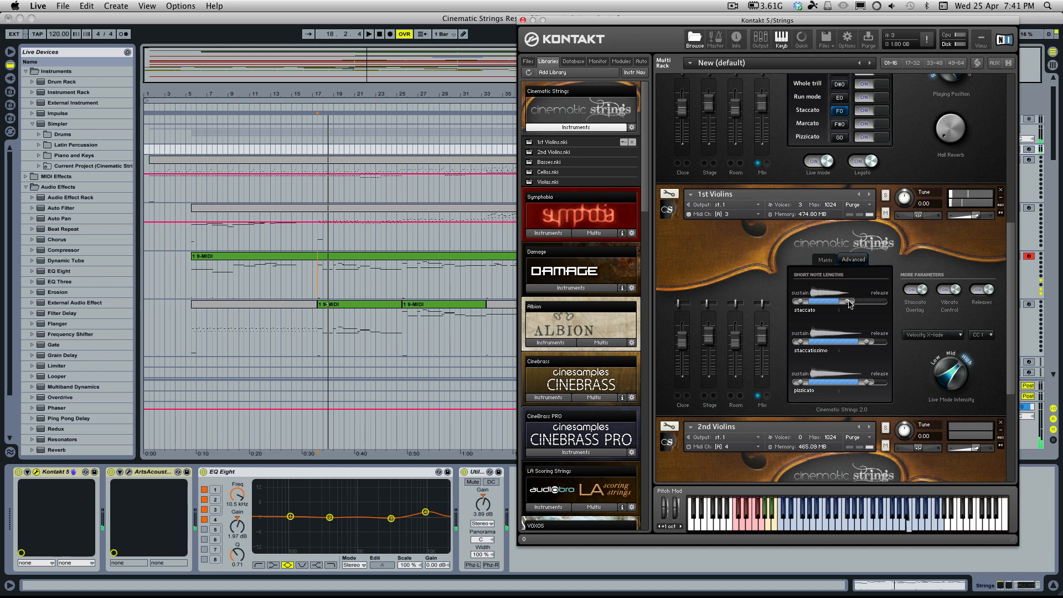
Lengthen the 1st Violins' staccato release to its maximum, and audition the Marcato and Pizzicato articulations on the Matrix page
drag(849, 303, 890, 304)
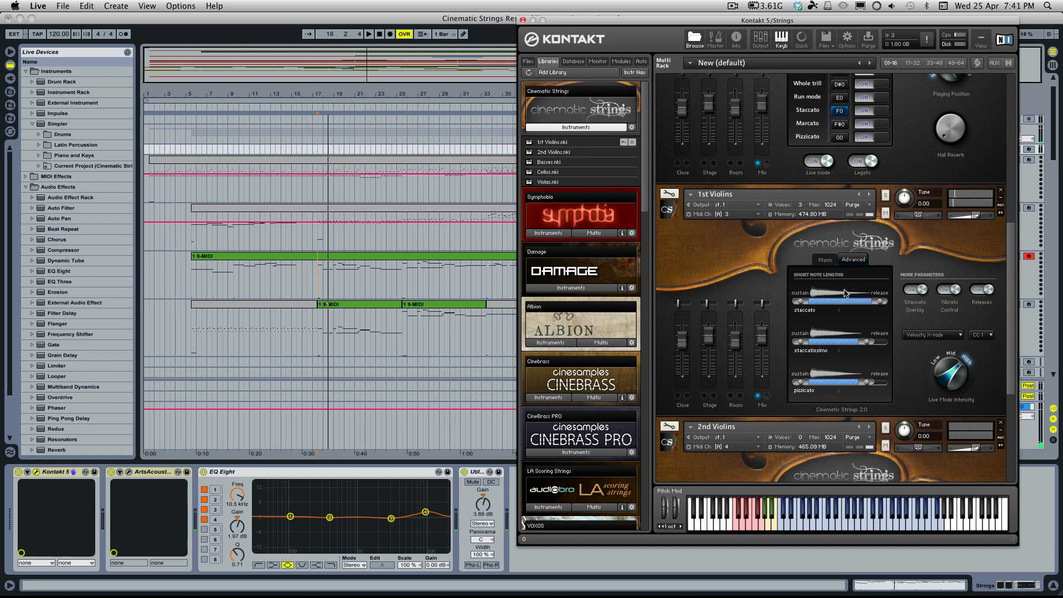
click(823, 260)
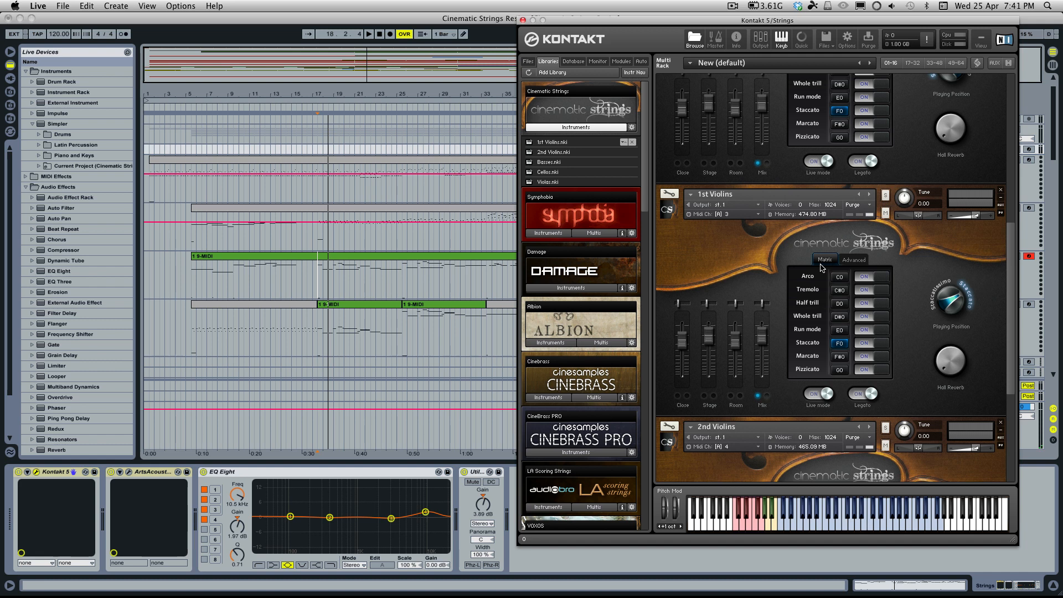
click(842, 357)
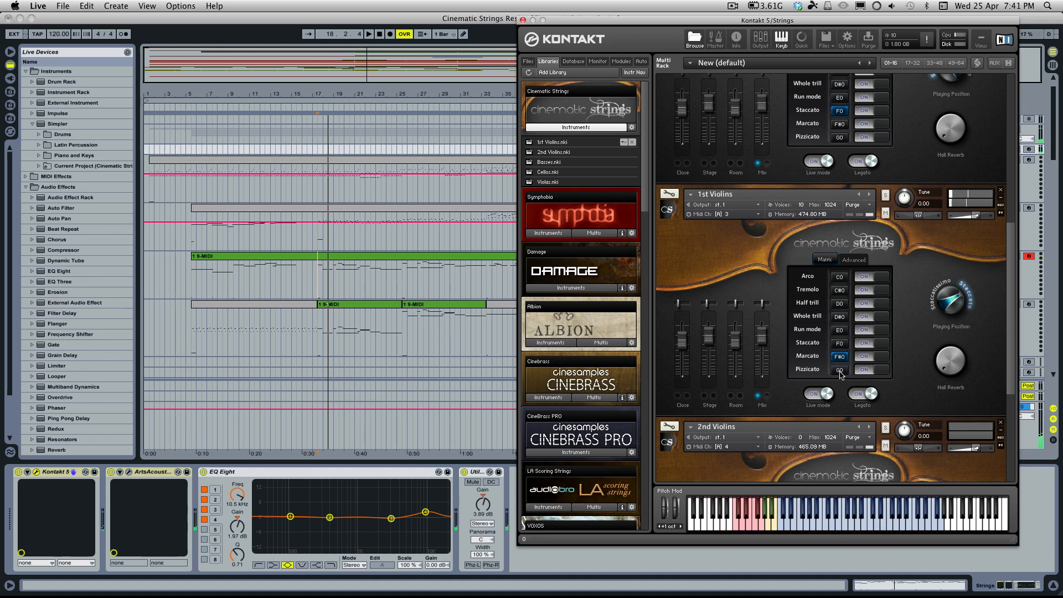
click(840, 370)
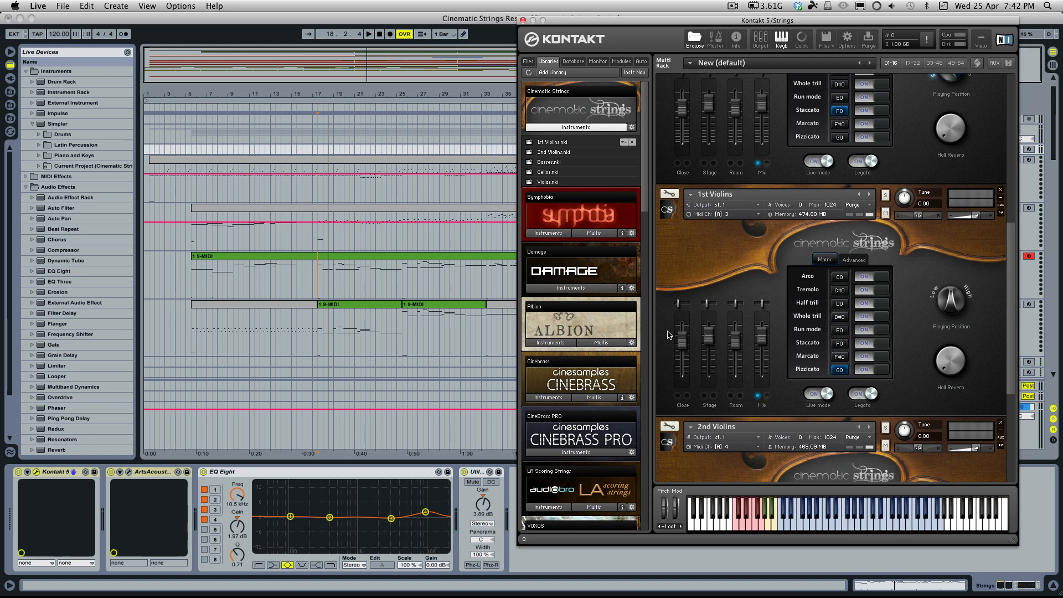
scroll(830, 277, up, 8)
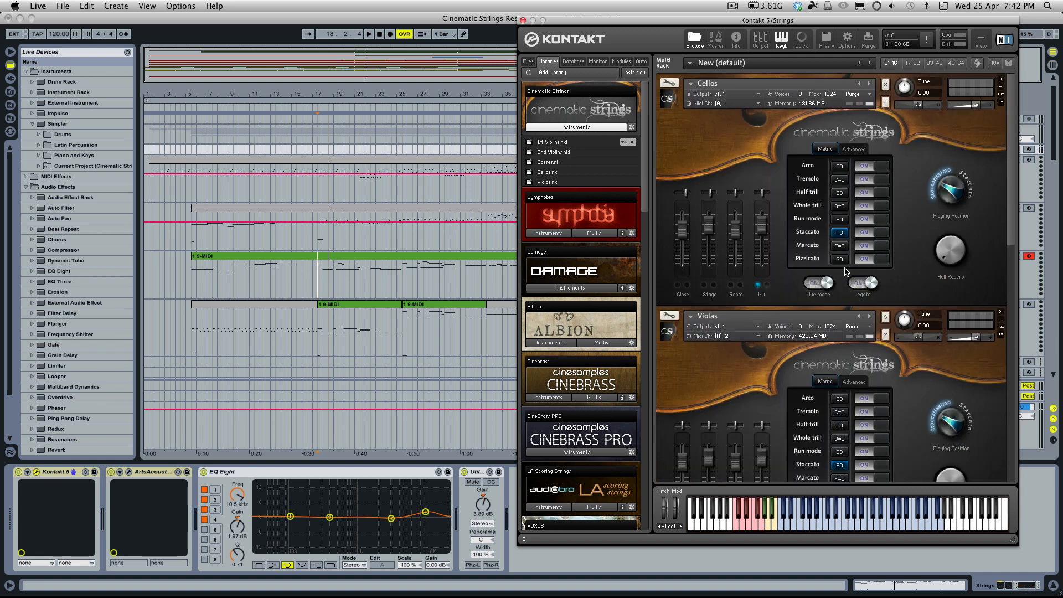
Return to the arrangement and look over the bar 17 to 25 section on the 9 MIDI, 8 MIDI and 6 MIDI tracks
click(331, 306)
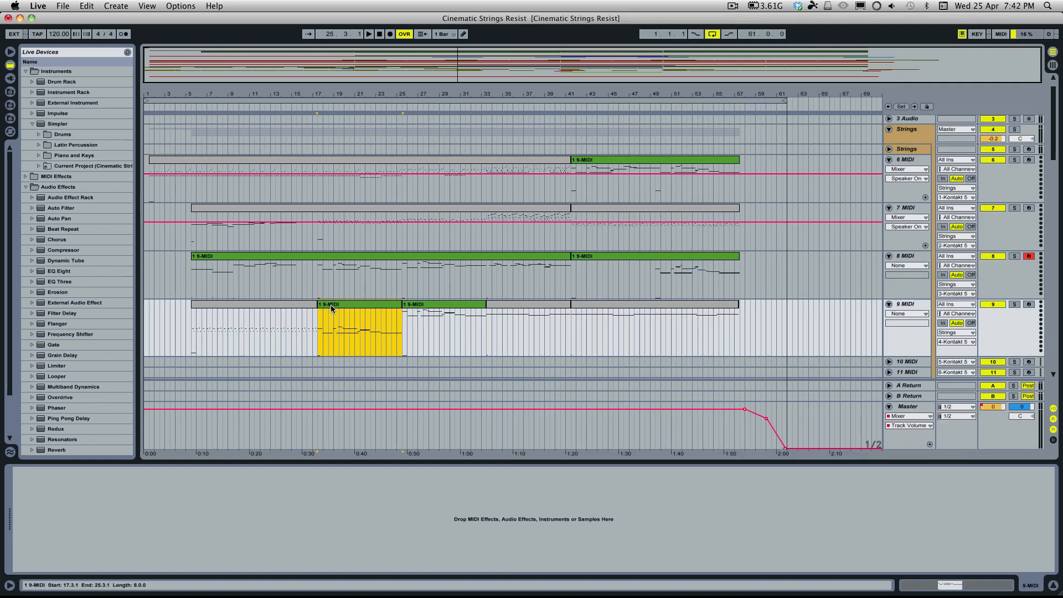
click(318, 336)
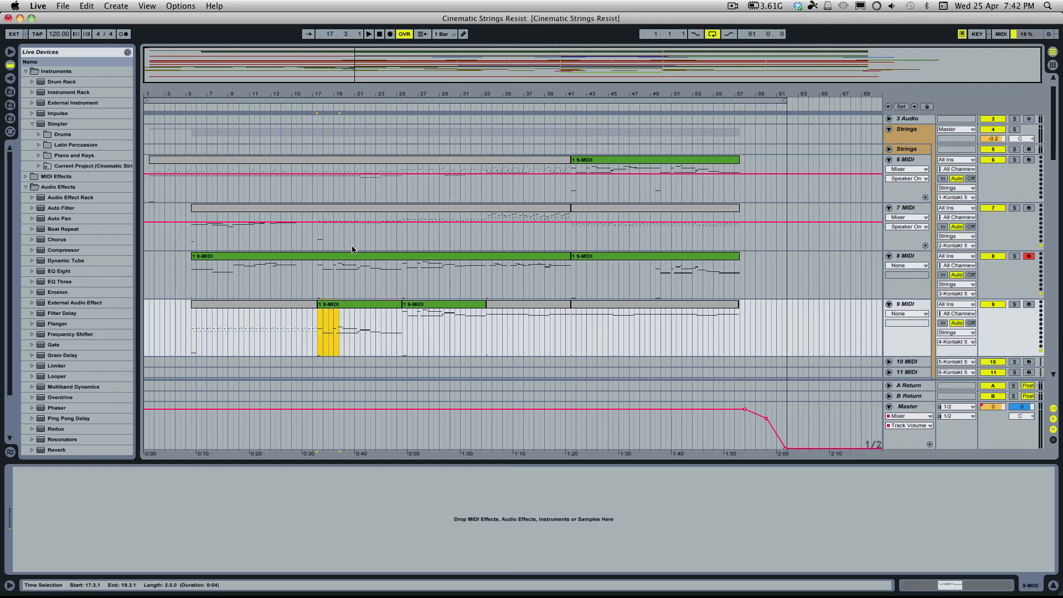
click(357, 256)
click(387, 275)
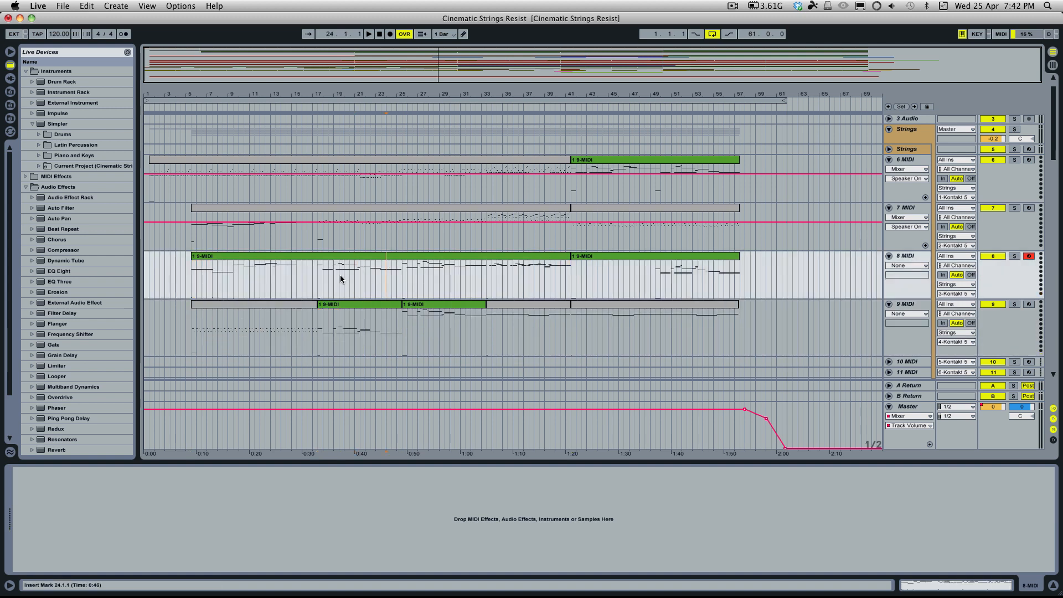
drag(310, 177, 413, 189)
click(403, 187)
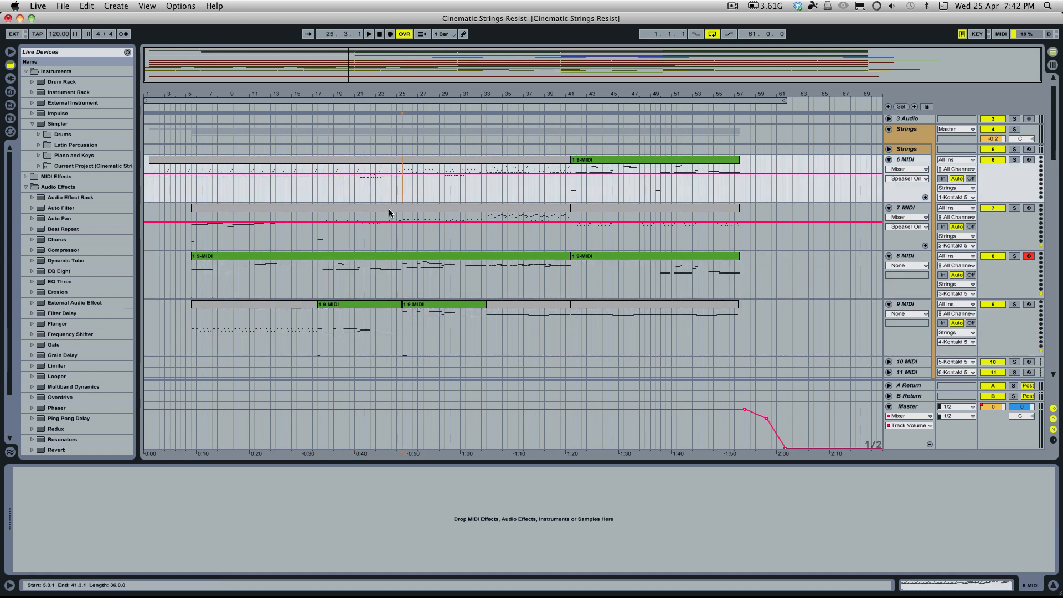
Play the 9 MIDI track's first clip in solo from bar 5, ending with the solo cleared
click(261, 309)
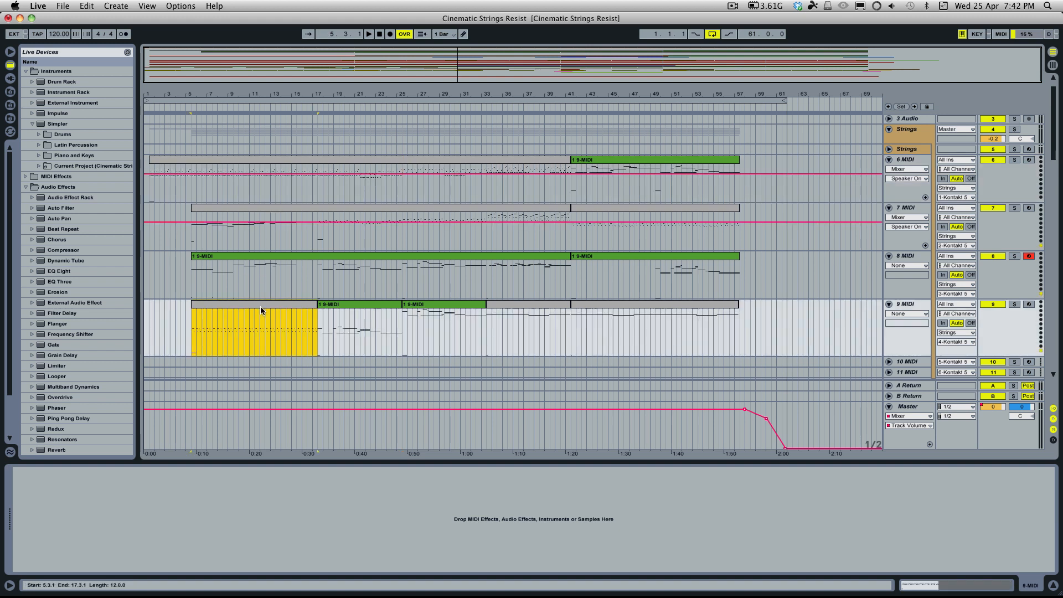
click(1013, 305)
key(space)
click(1014, 306)
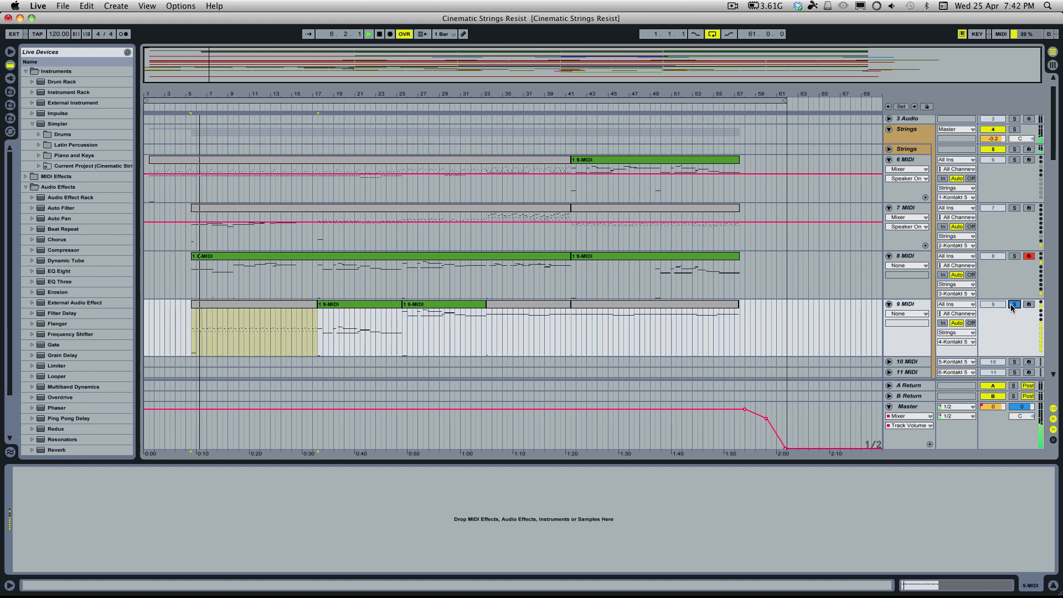
Listen to the 7 MIDI and 6 MIDI tracks in solo from bar 17, and clear their solos
click(1028, 205)
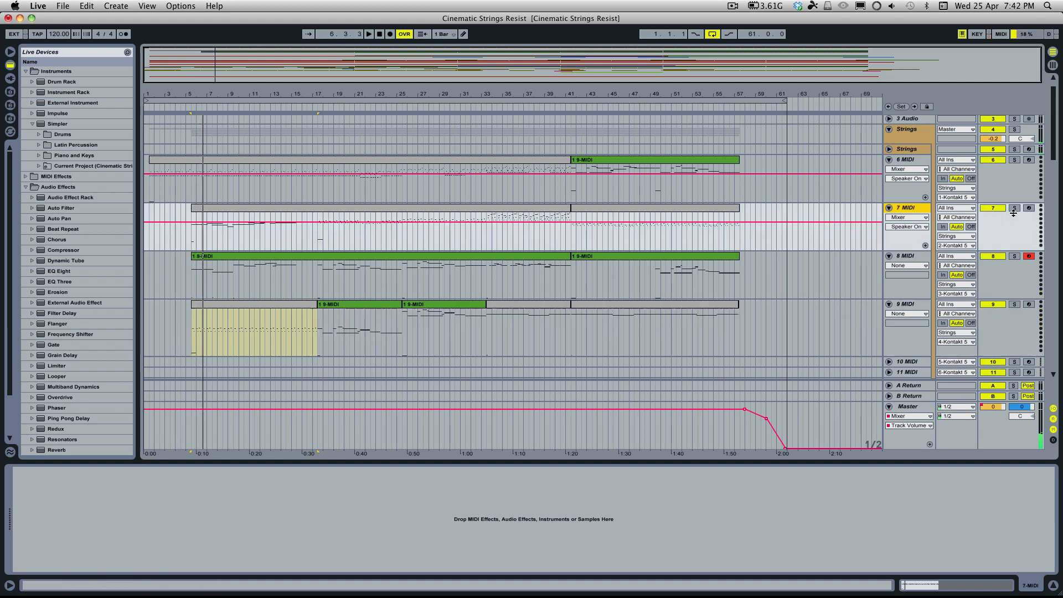
click(1014, 209)
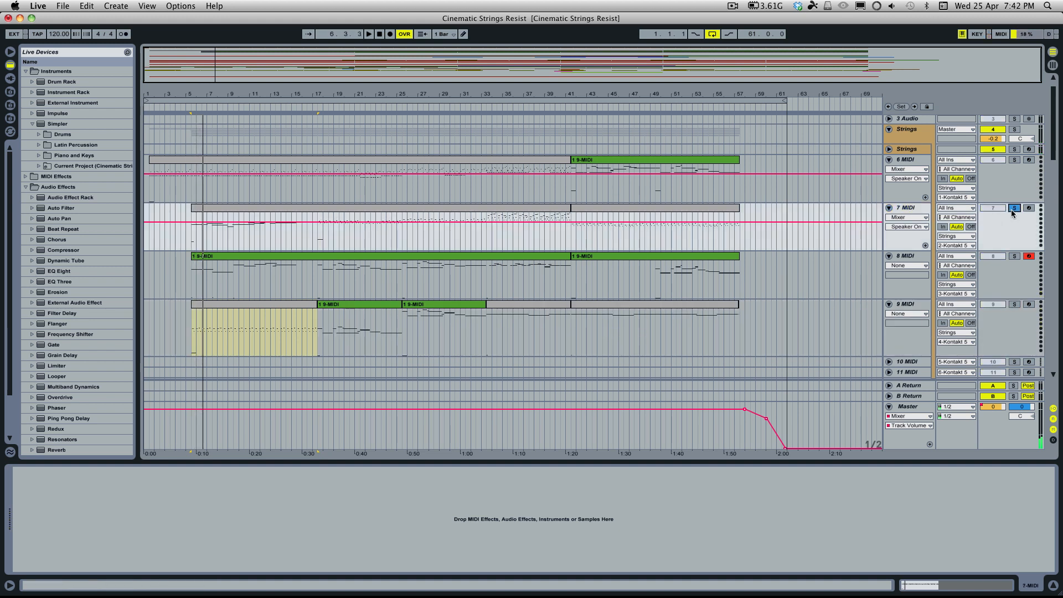
click(315, 228)
key(space)
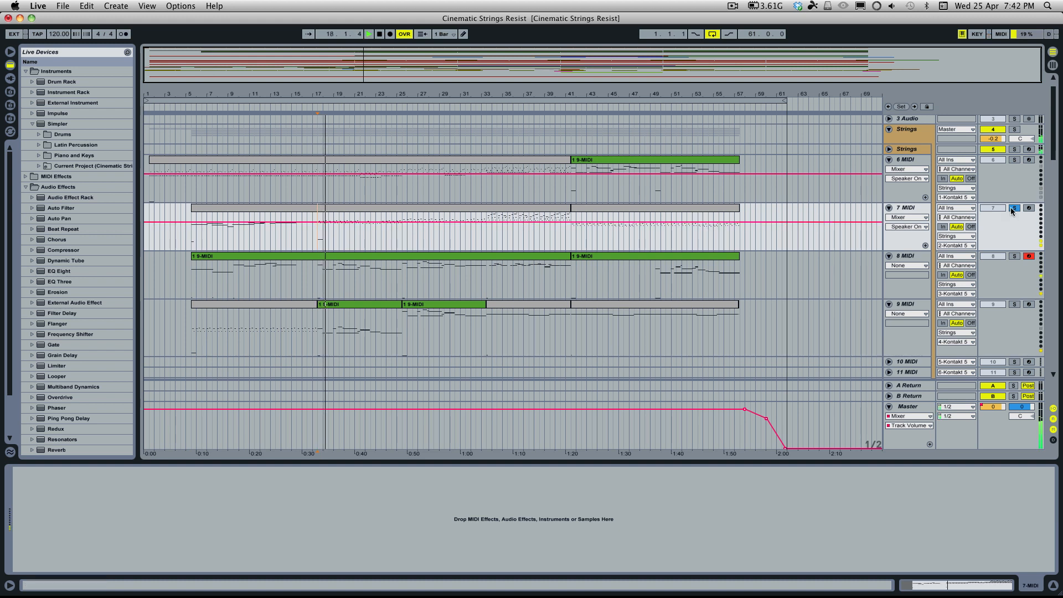
click(1014, 160)
key(space)
click(1014, 160)
click(1014, 208)
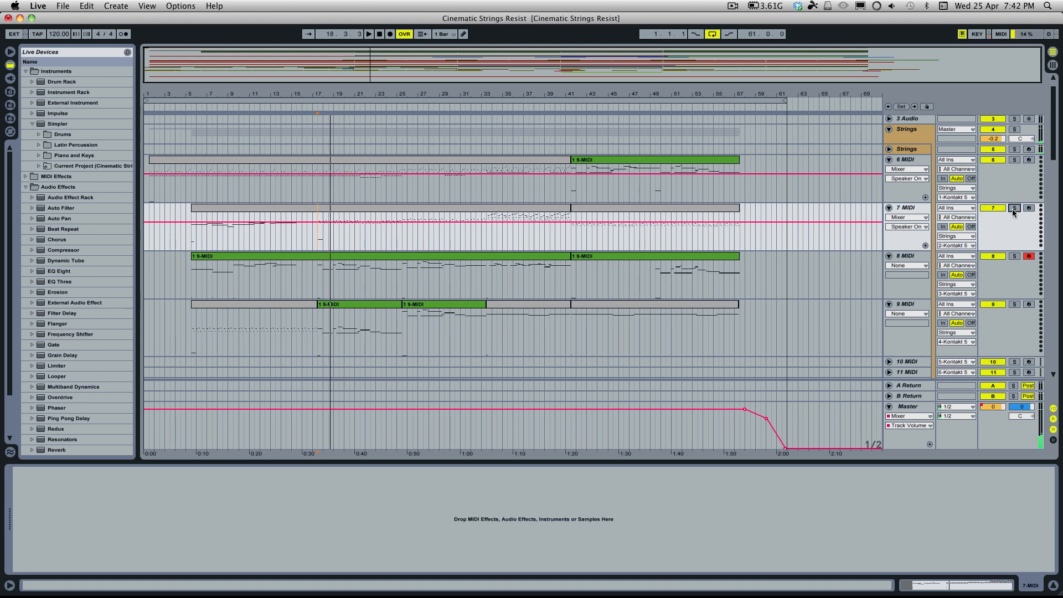
Solo the 8 MIDI track and play it from bar 17
click(338, 305)
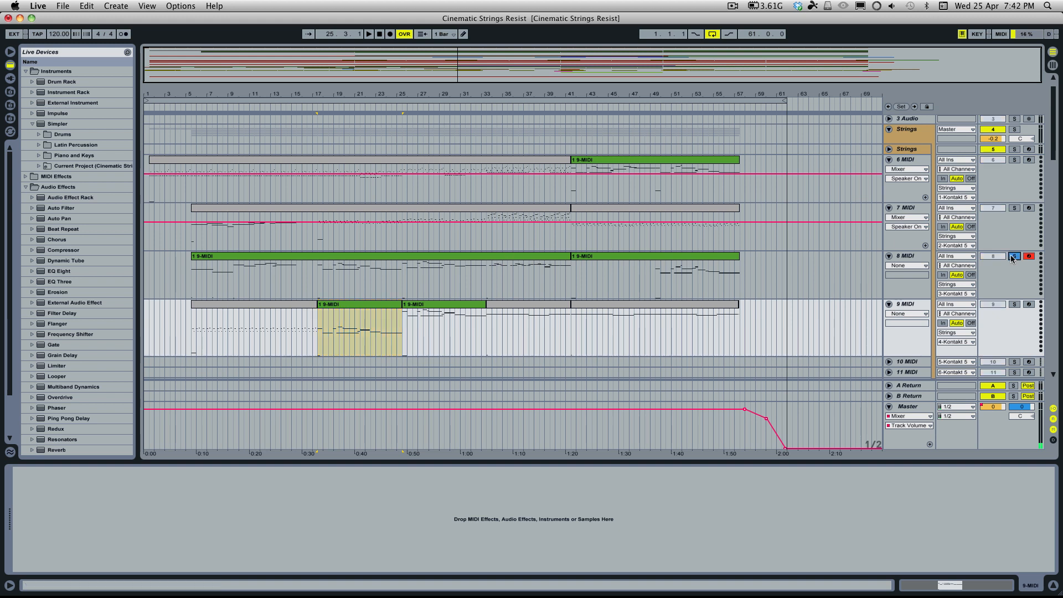
click(318, 268)
key(space)
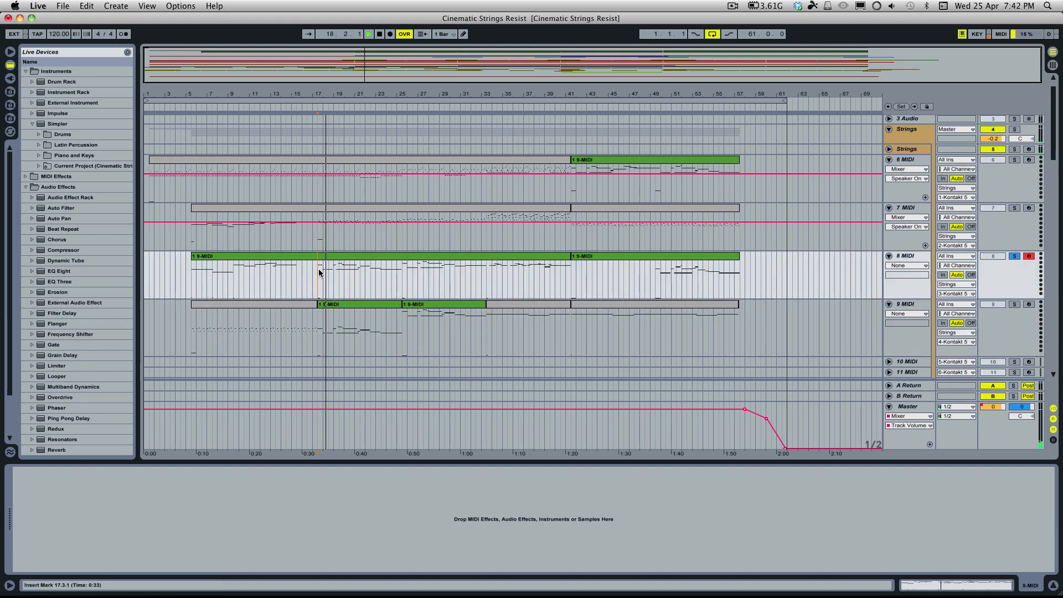
key(space)
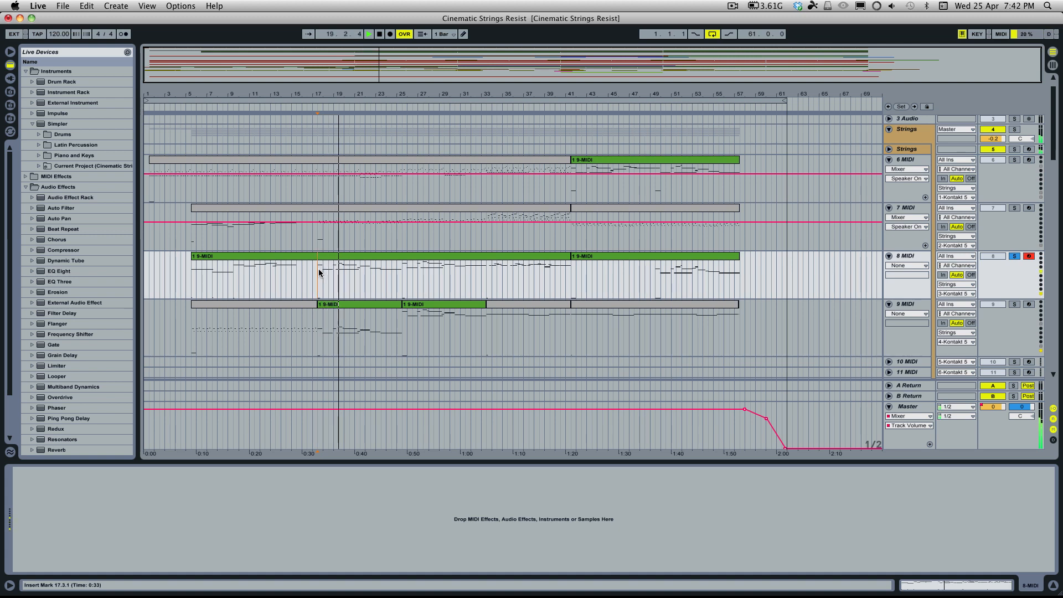
Open the first 8 MIDI clip's notes and enlarge the clip editor to examine the melody's pitches
click(303, 255)
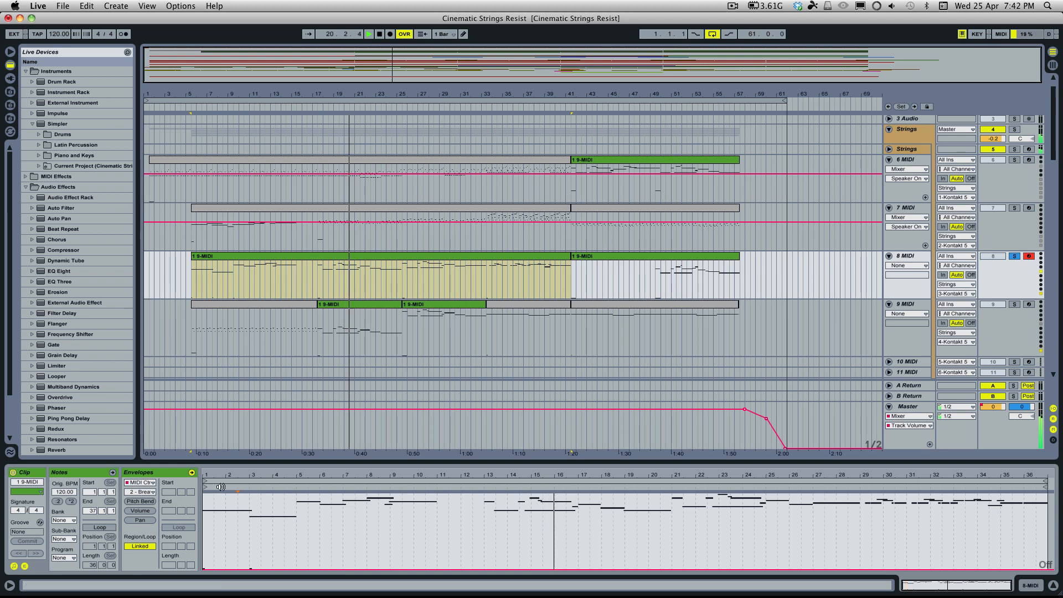
click(89, 473)
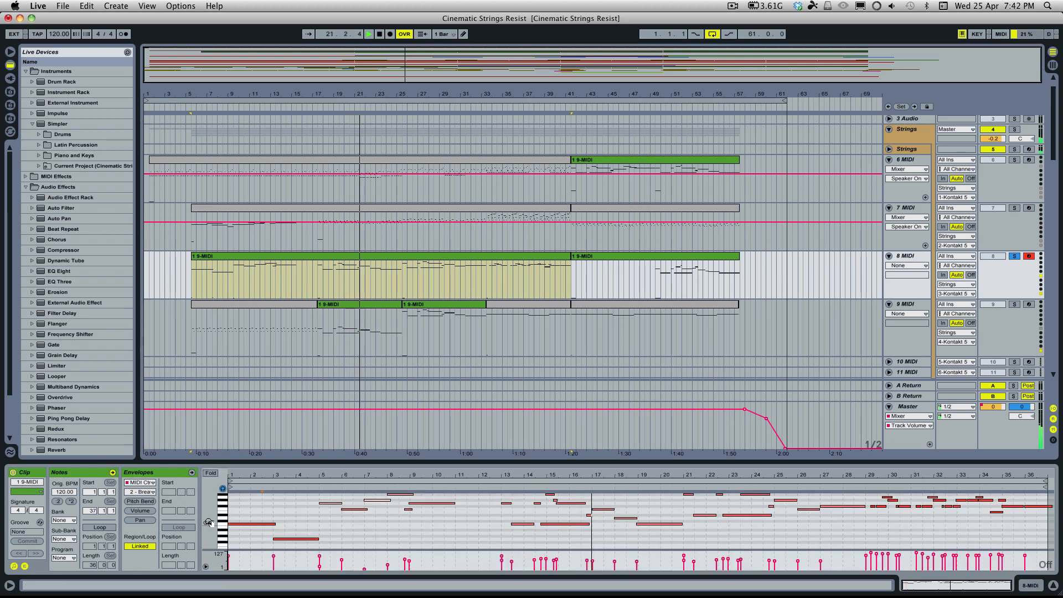
drag(208, 523, 223, 526)
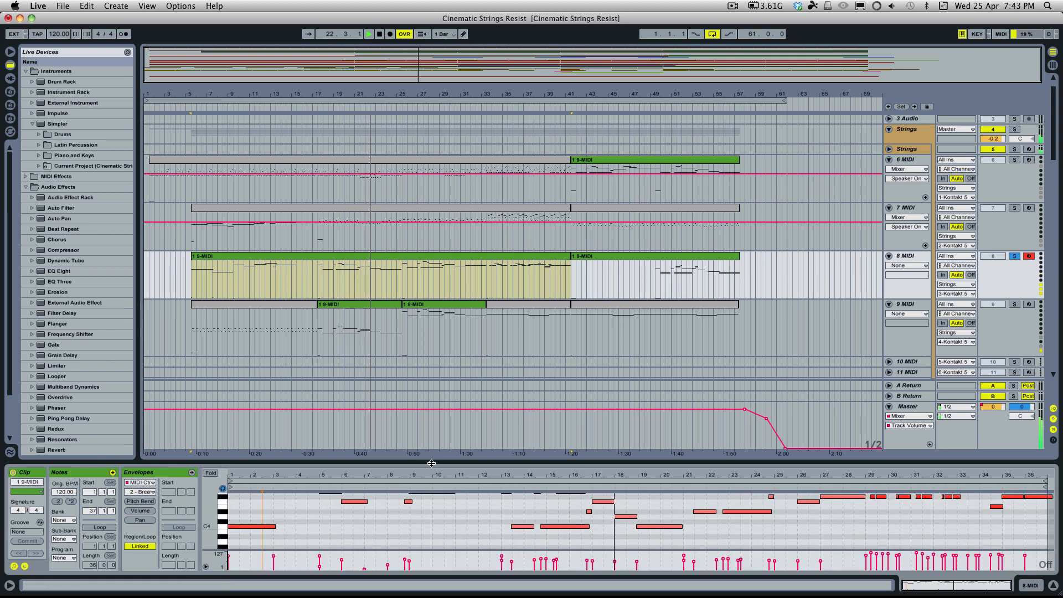
drag(432, 468, 433, 406)
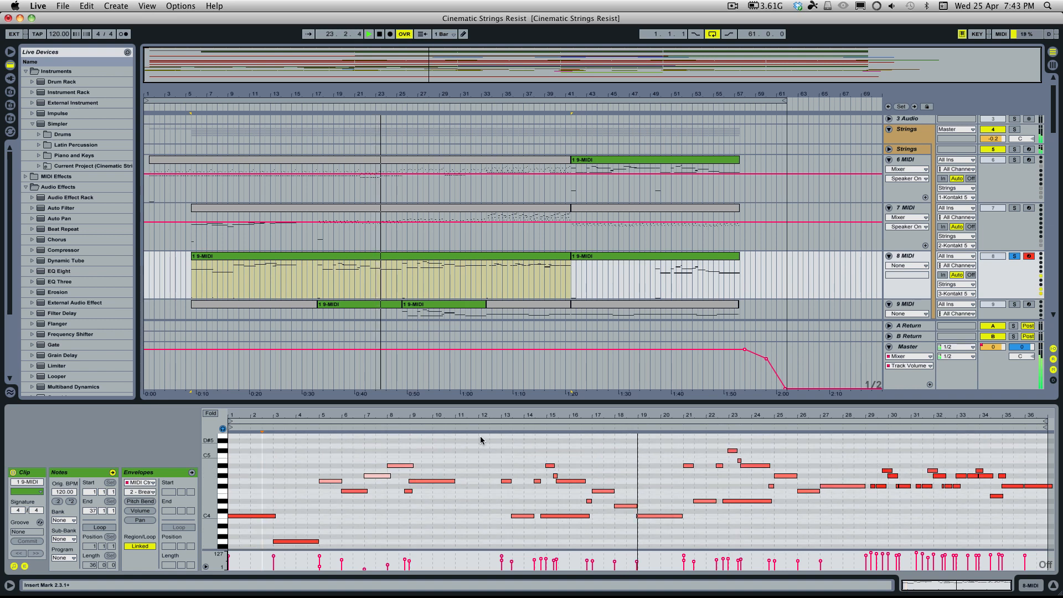
Solo 9 MIDI together with 8 MIDI, and play the 9 MIDI clip from bar 17 with its notes shown
scroll(828, 186, down, 3)
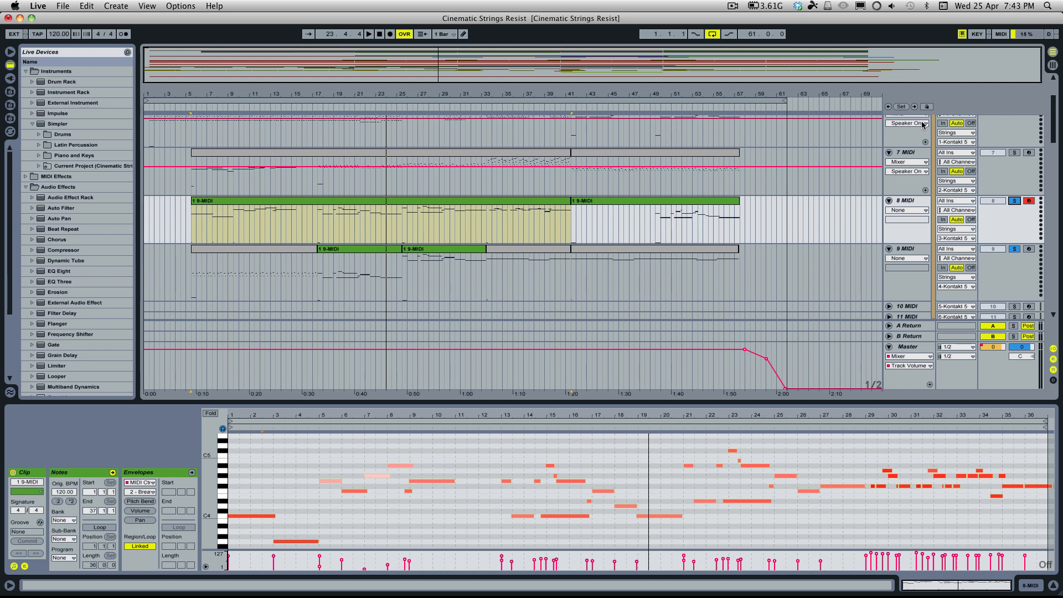
click(359, 248)
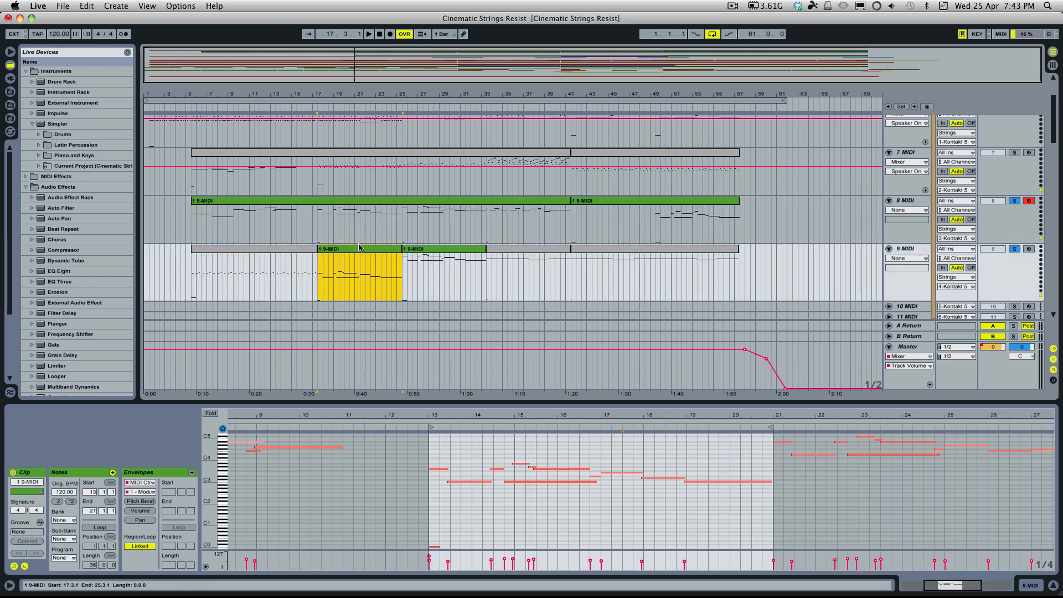
key(space)
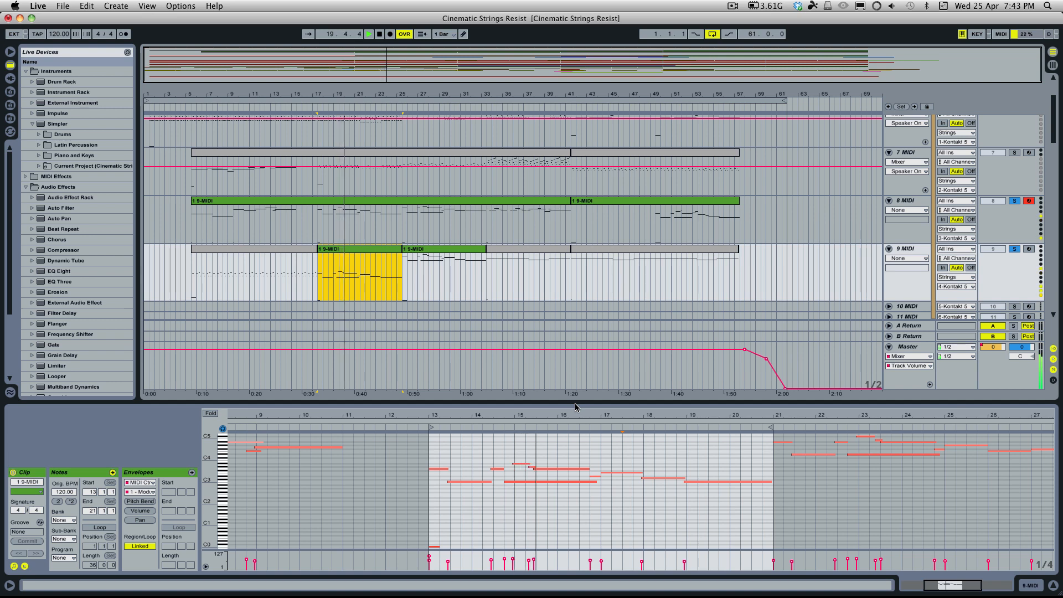
click(335, 208)
click(357, 271)
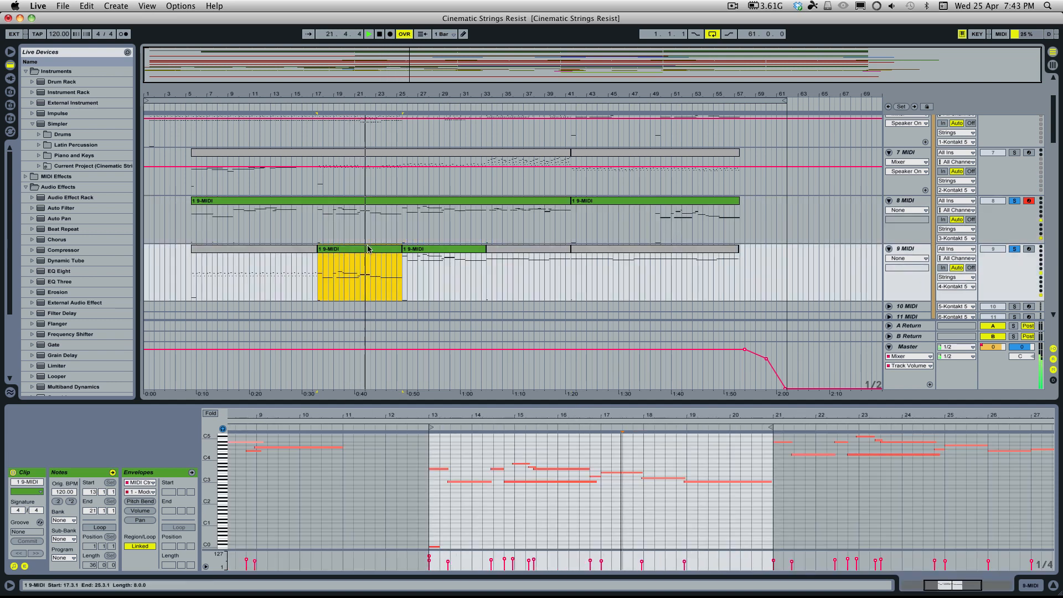
Add the 15 MIDI track of the Brass group to the soloed string tracks and play them from bar 17
scroll(524, 274, down, 5)
scroll(520, 285, up, 4)
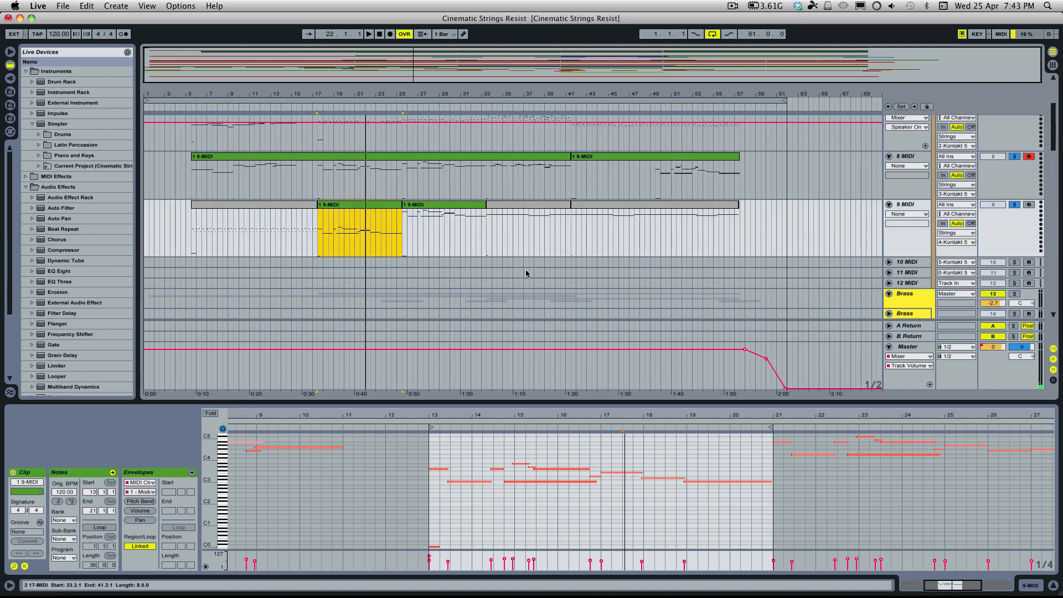
scroll(991, 240, down, 4)
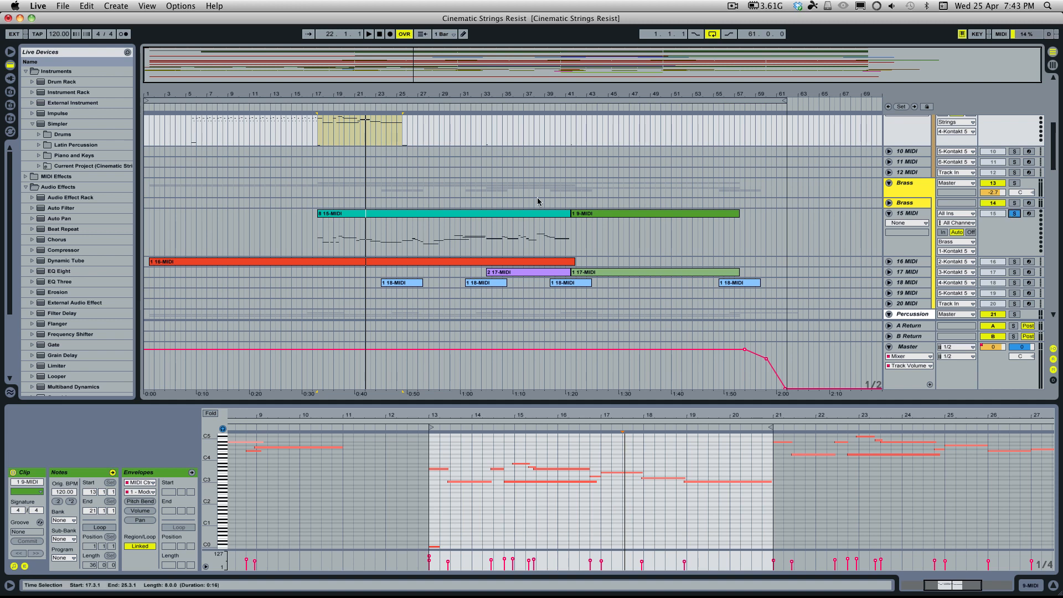
scroll(538, 201, up, 4)
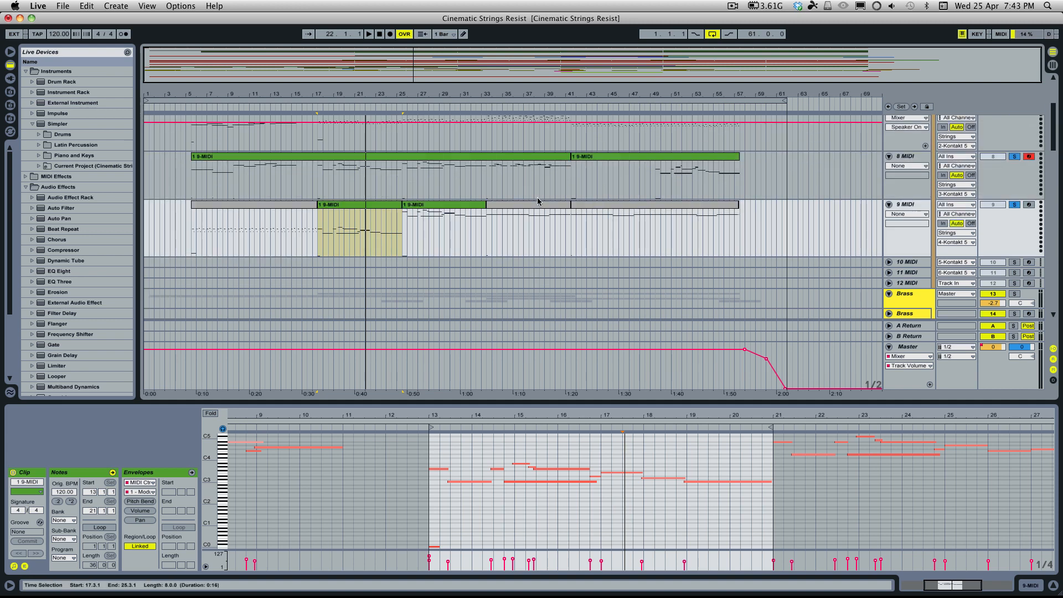
scroll(327, 233, down, 3)
scroll(332, 238, up, 2)
click(318, 221)
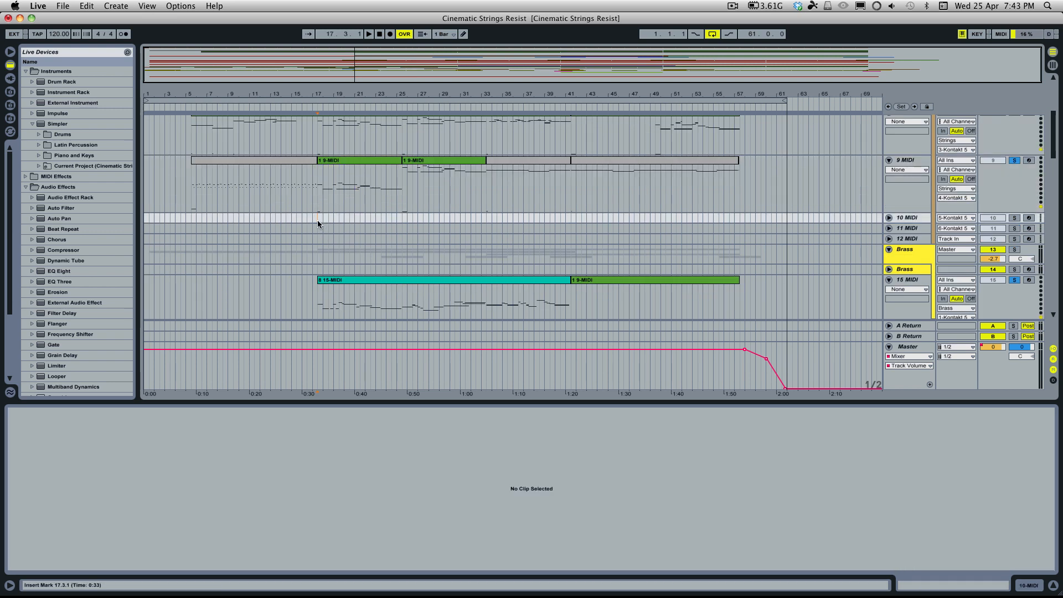
key(space)
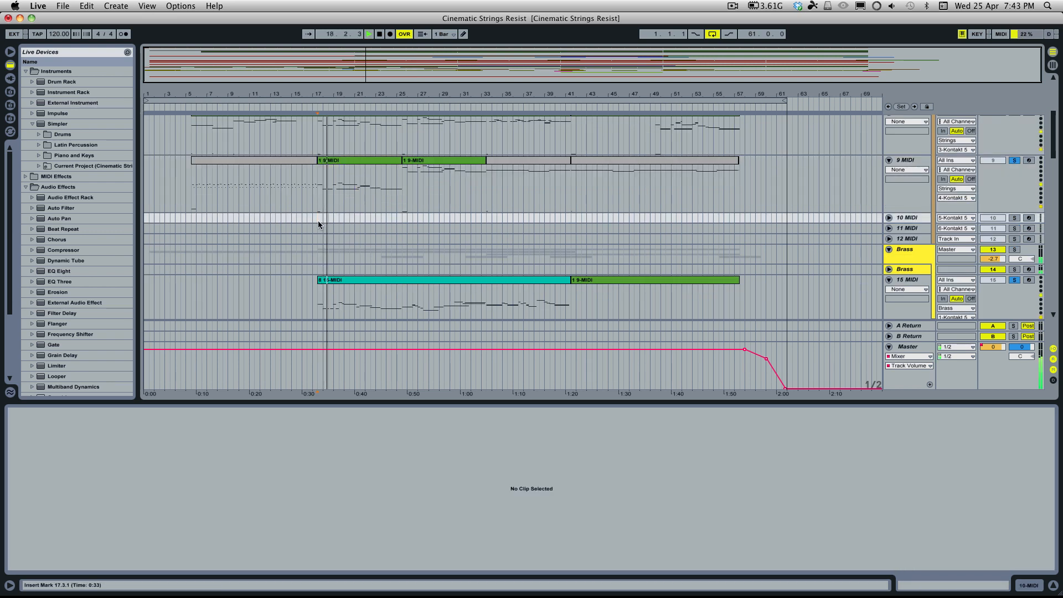
Add the 6 MIDI and 7 MIDI tracks to the soloed playback, and clear the string tracks' solos after stopping
scroll(320, 224, down, 4)
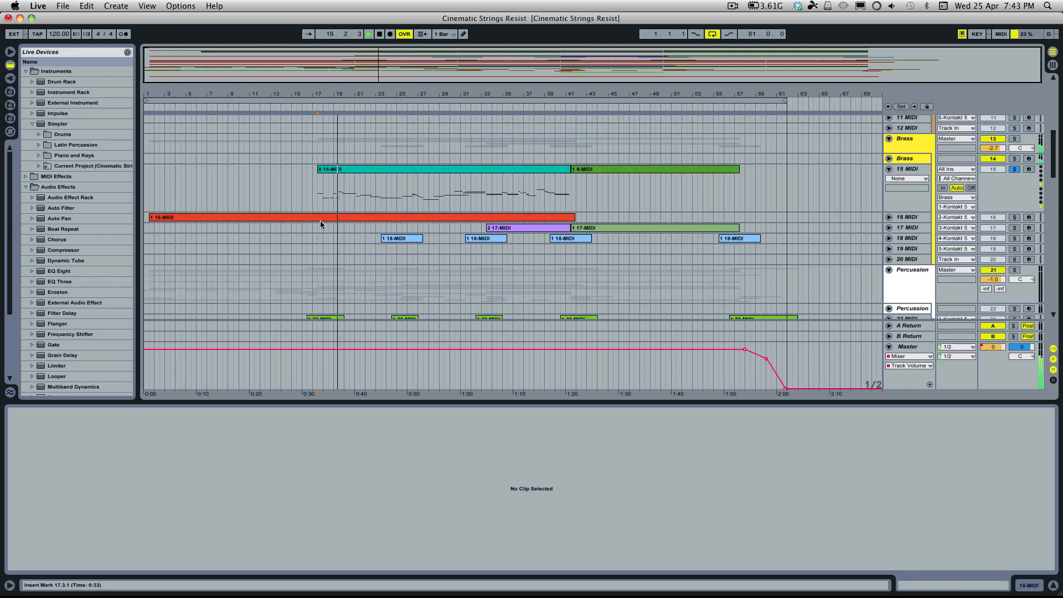
scroll(320, 220, up, 5)
scroll(321, 221, up, 3)
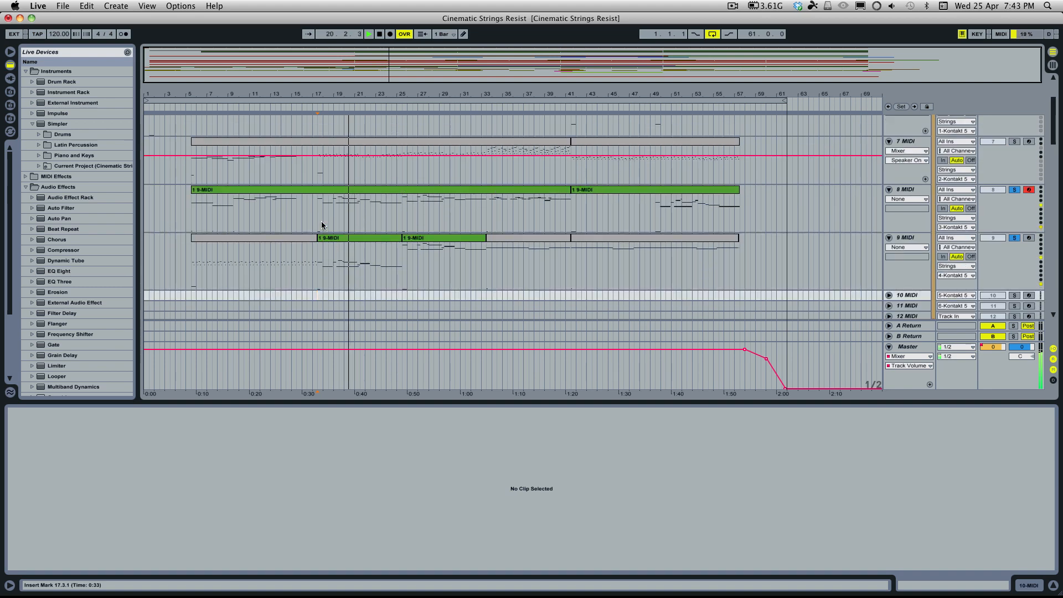
click(1014, 171)
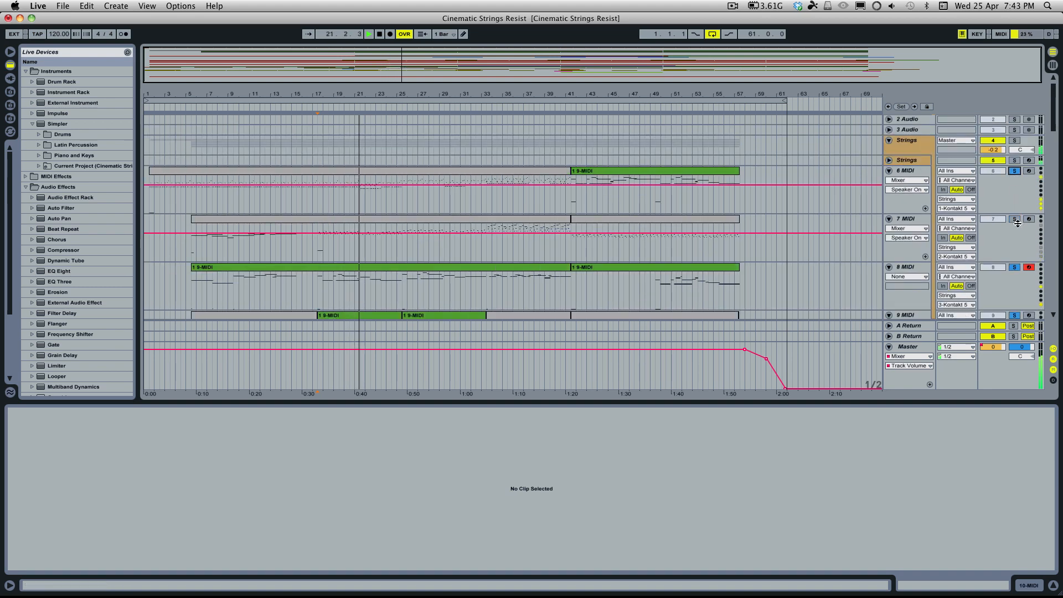
click(1015, 219)
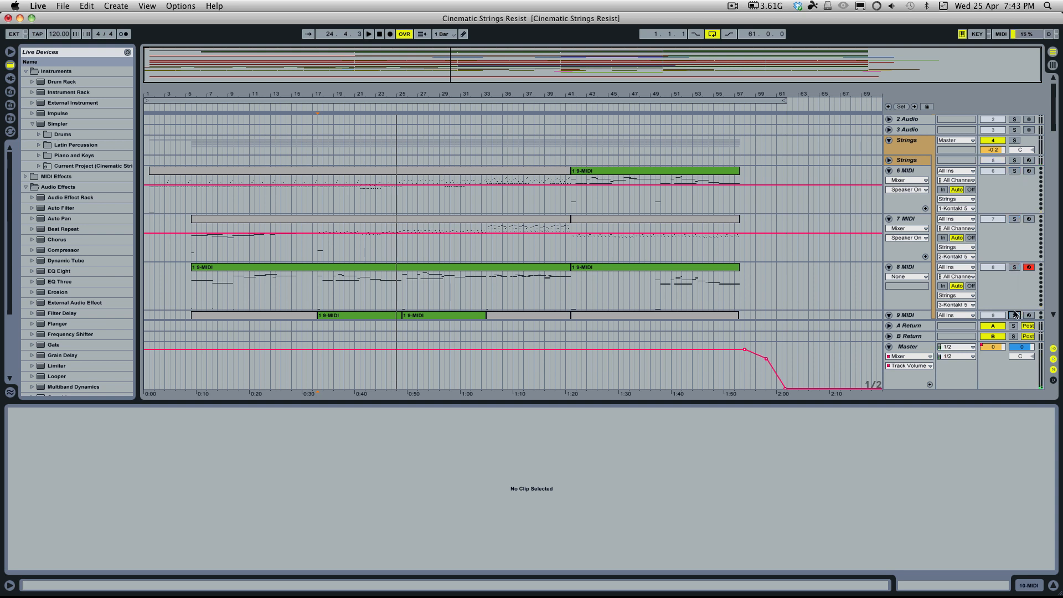
Clear the solo on 15 MIDI, and consolidate the two adjacent 9 MIDI clips spanning bars 17 to 33 into one
scroll(878, 266, down, 5)
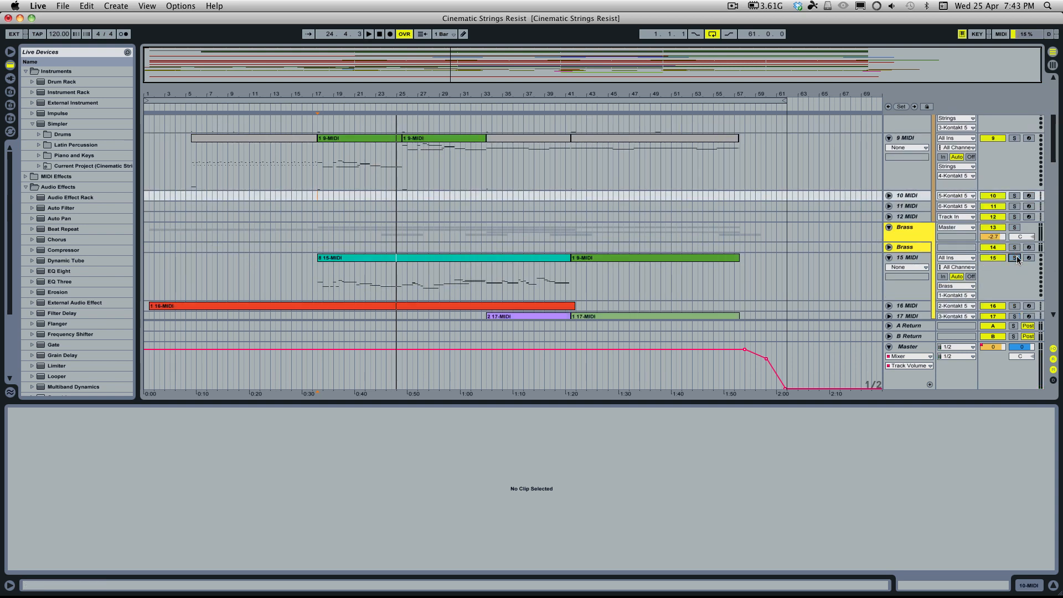
click(1015, 258)
scroll(483, 221, up, 3)
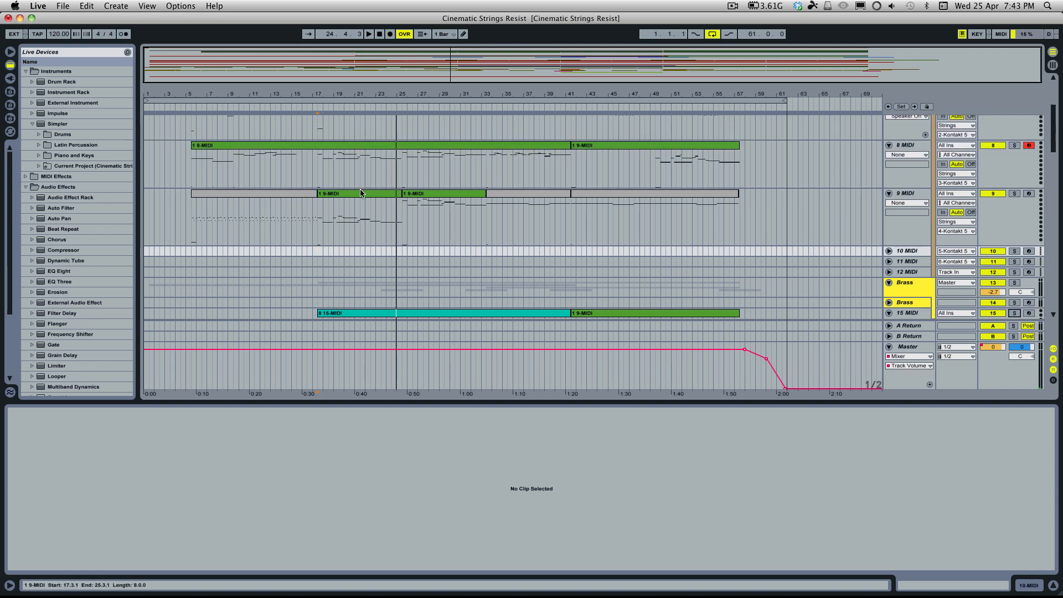
click(363, 195)
shift+click(415, 195)
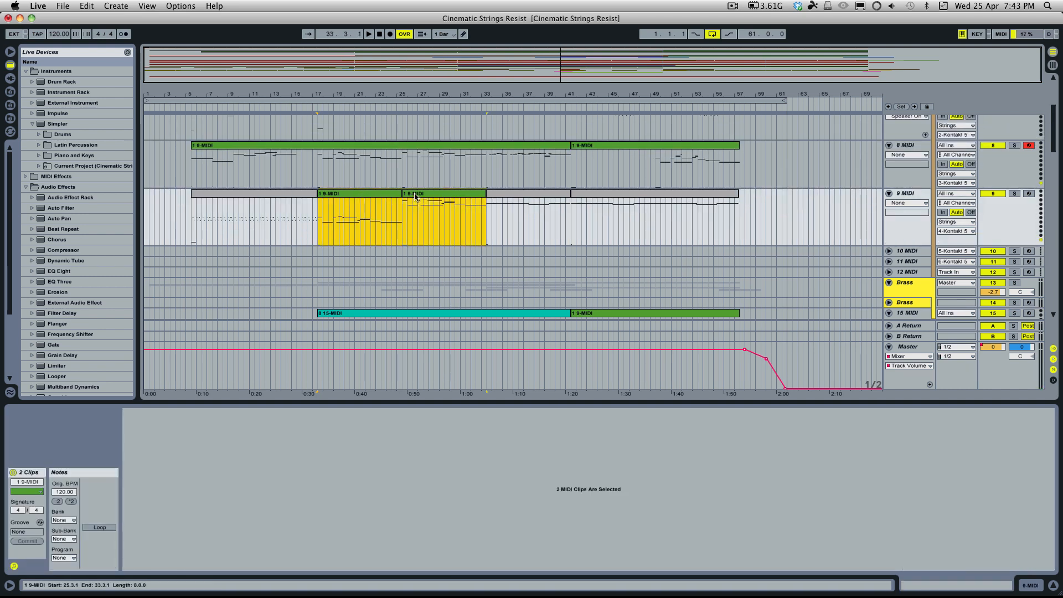
key(super+j)
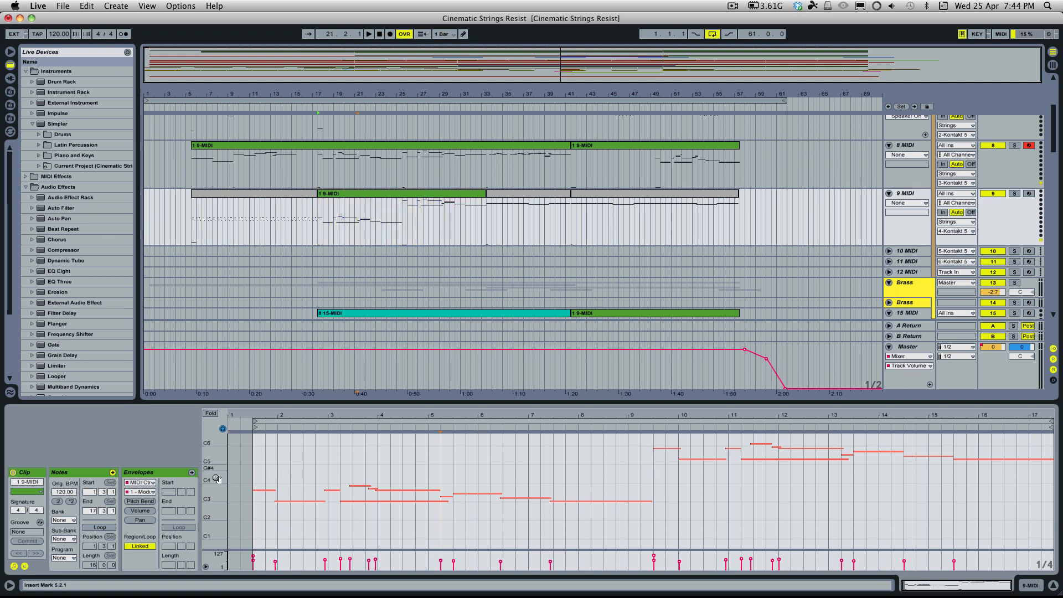
Compare the pitches in the consolidated 9 MIDI clip with those in the first 8 MIDI clip, covering both low and high passages
drag(209, 479, 227, 481)
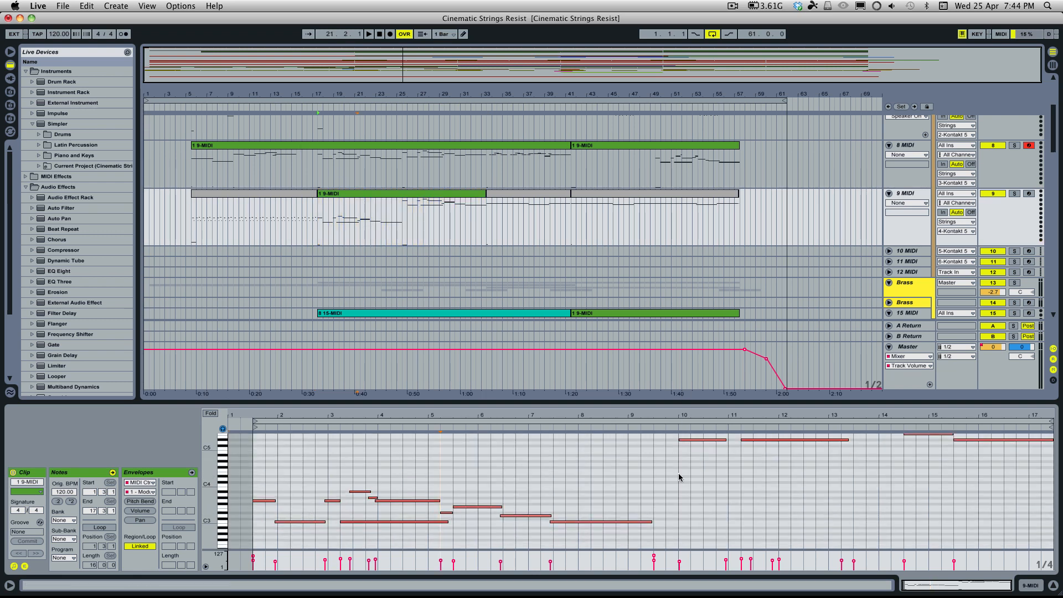
scroll(679, 477, up, 3)
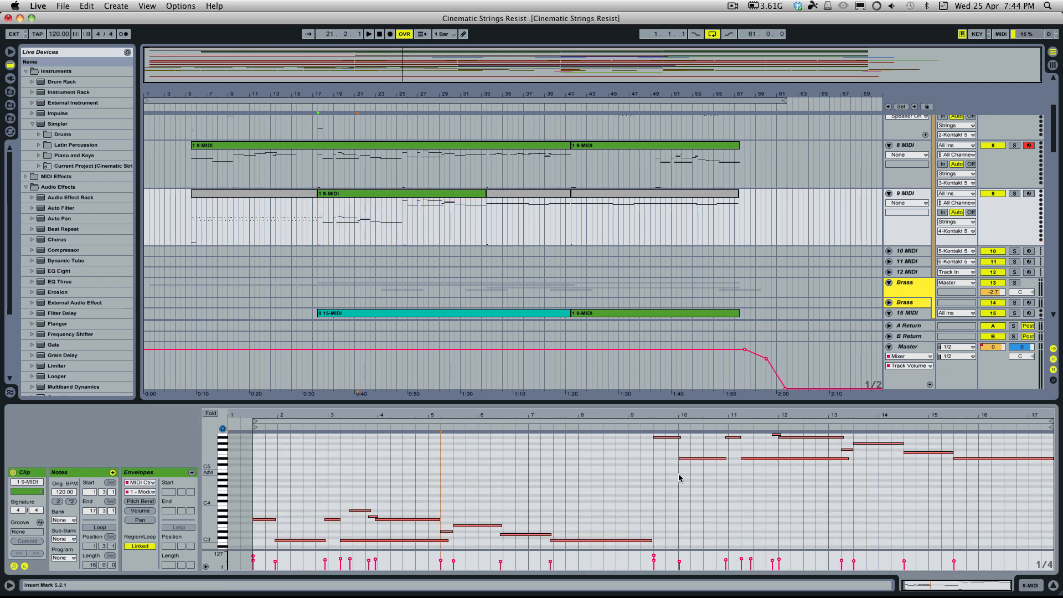
click(364, 145)
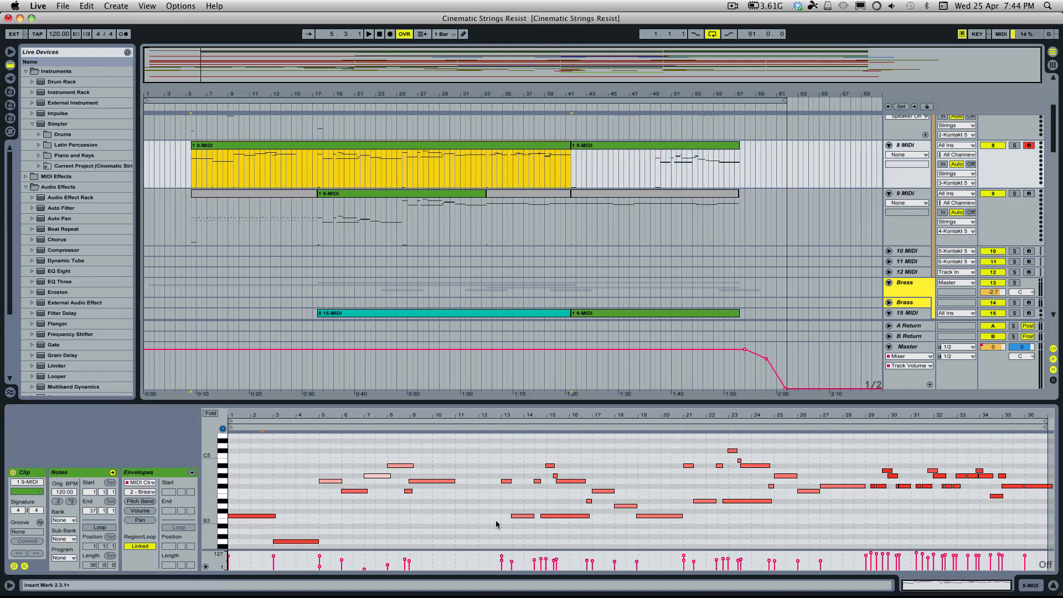
drag(497, 524, 1028, 456)
click(832, 460)
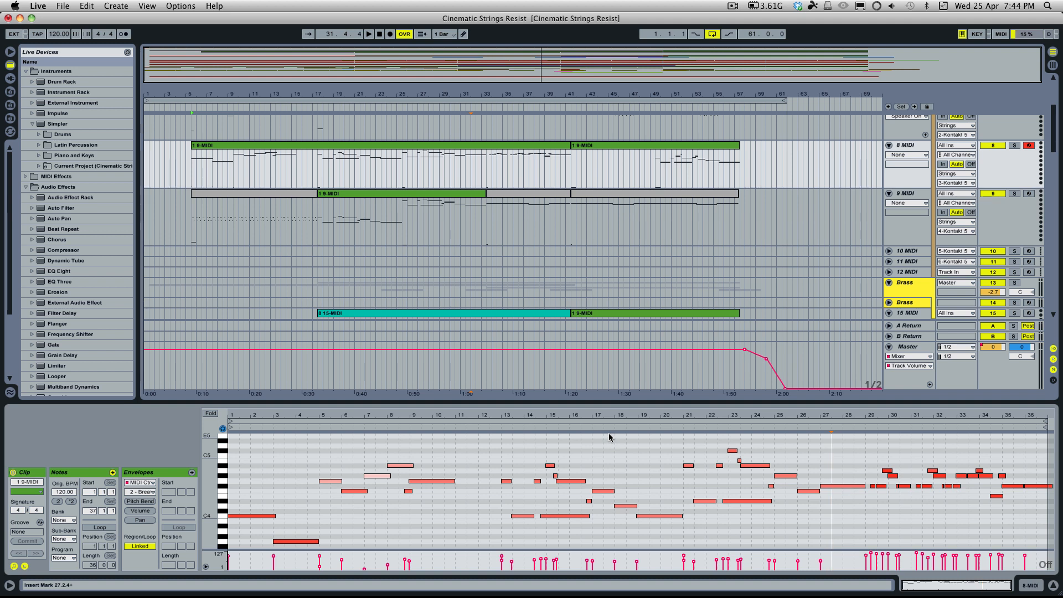
click(393, 208)
scroll(645, 444, down, 3)
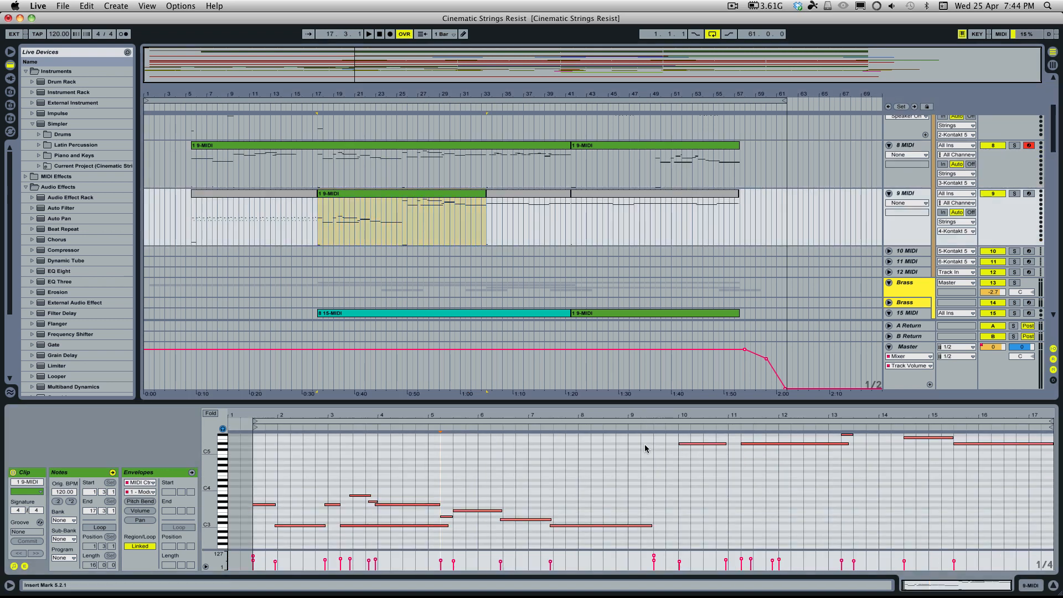
scroll(650, 481, up, 3)
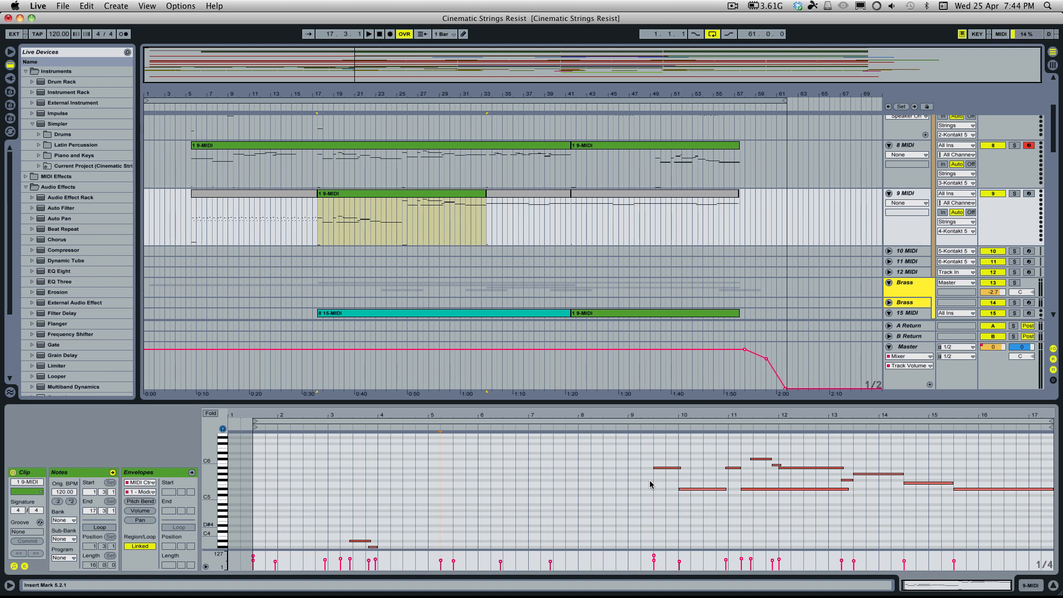
scroll(498, 231, down, 5)
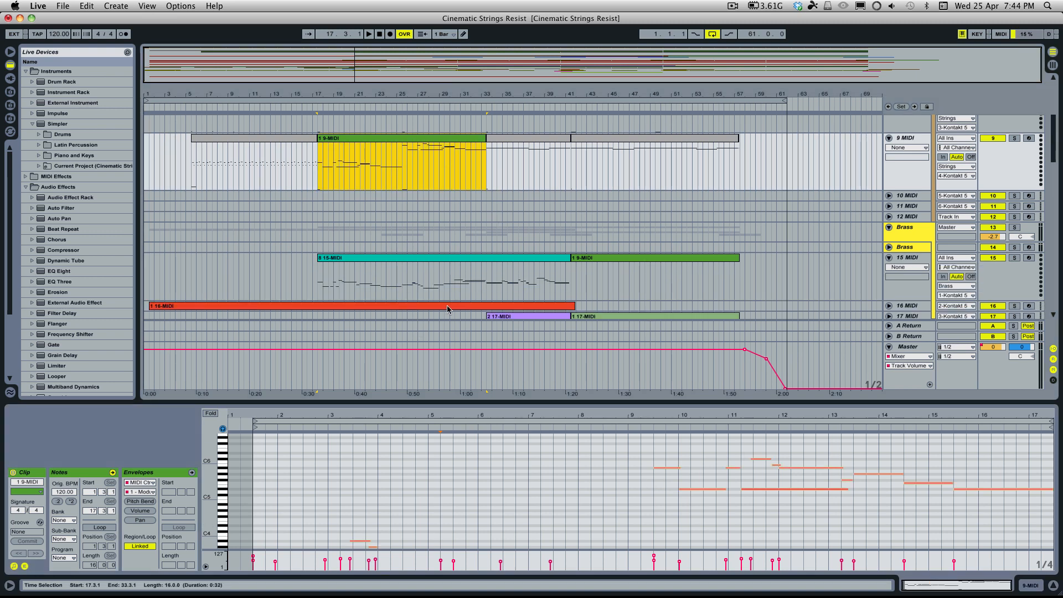
scroll(416, 230, up, 8)
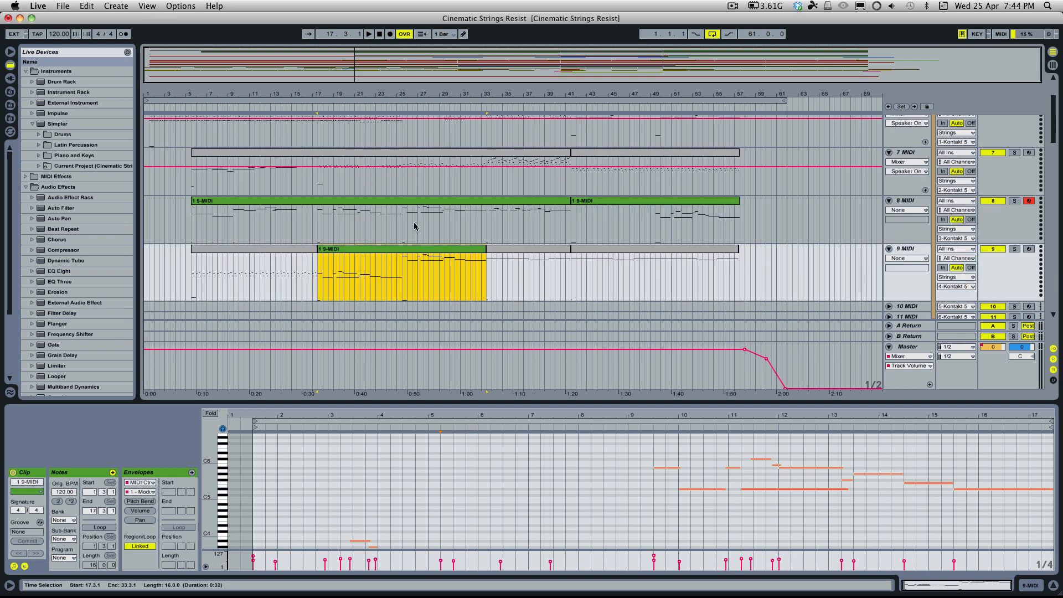
Solo the 9 MIDI track and play its consolidated clip from bar 25 with the notes in view
click(400, 259)
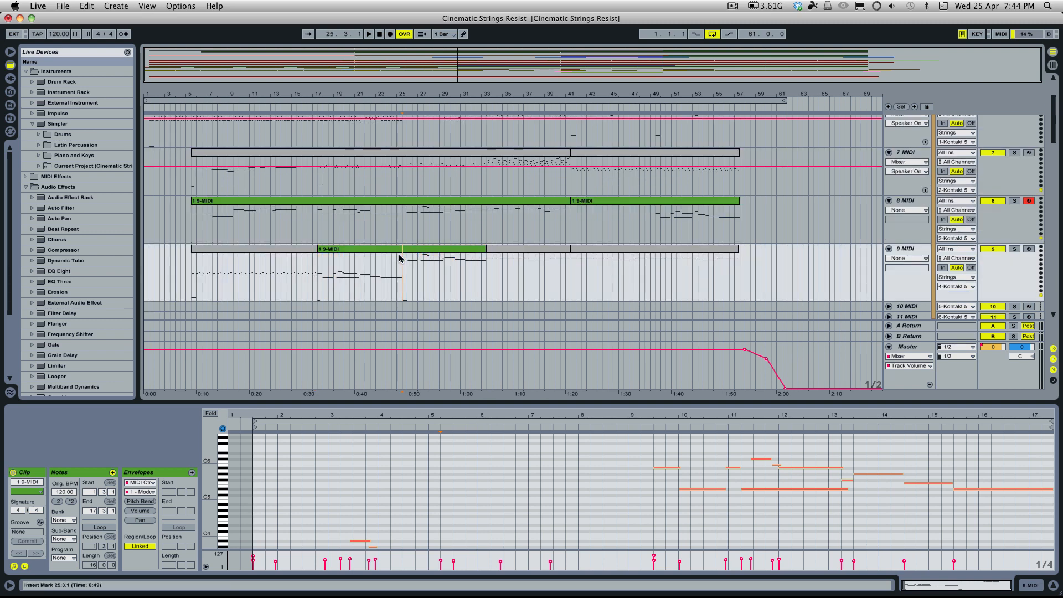
click(1017, 250)
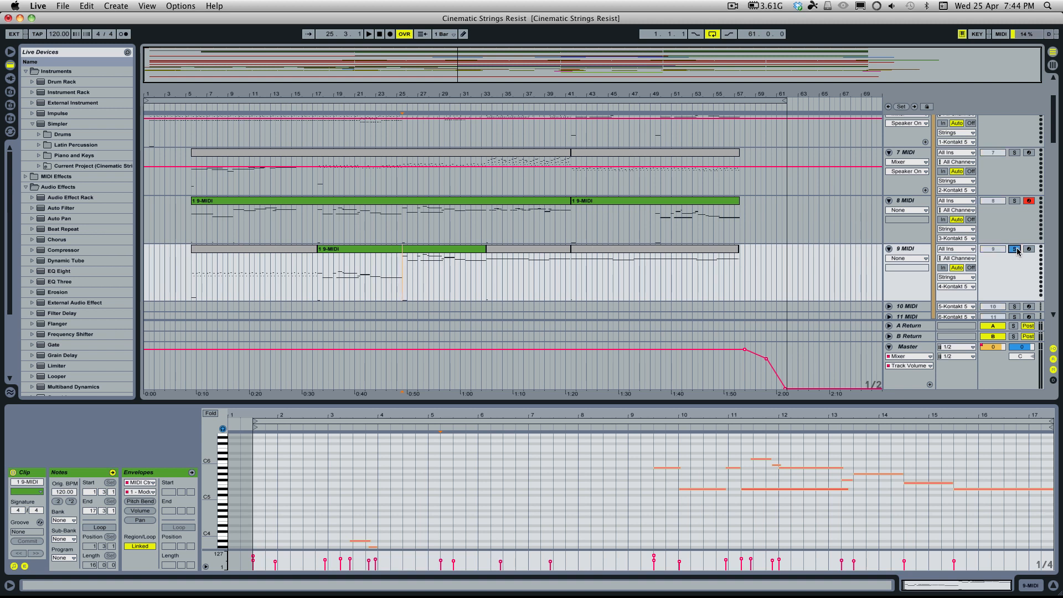
key(space)
scroll(527, 463, down, 3)
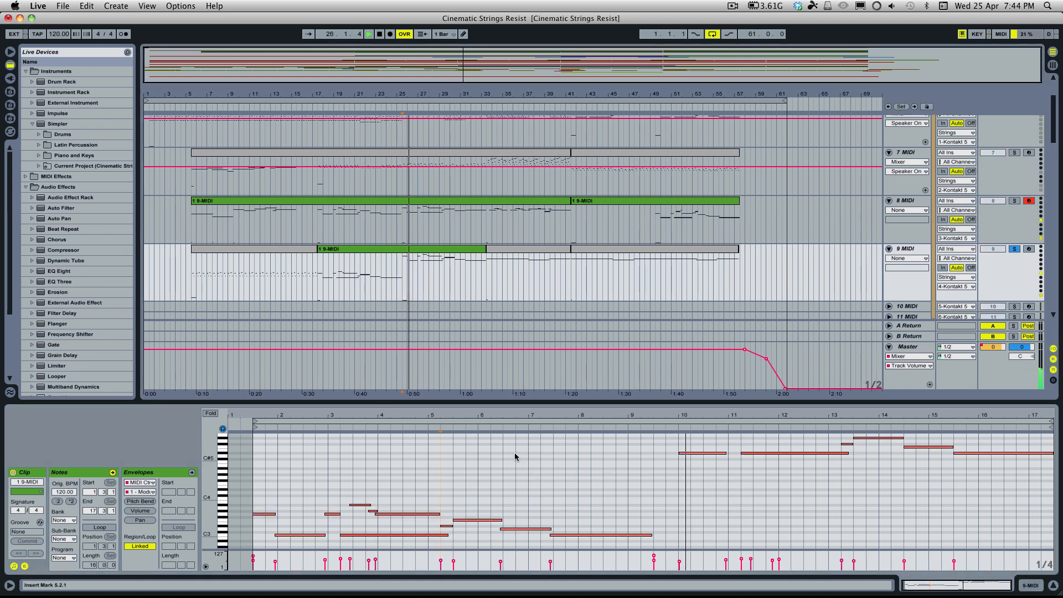
Audition the low passage near the start of the 9 MIDI clip, and the high passage from about clip bar 9
click(274, 429)
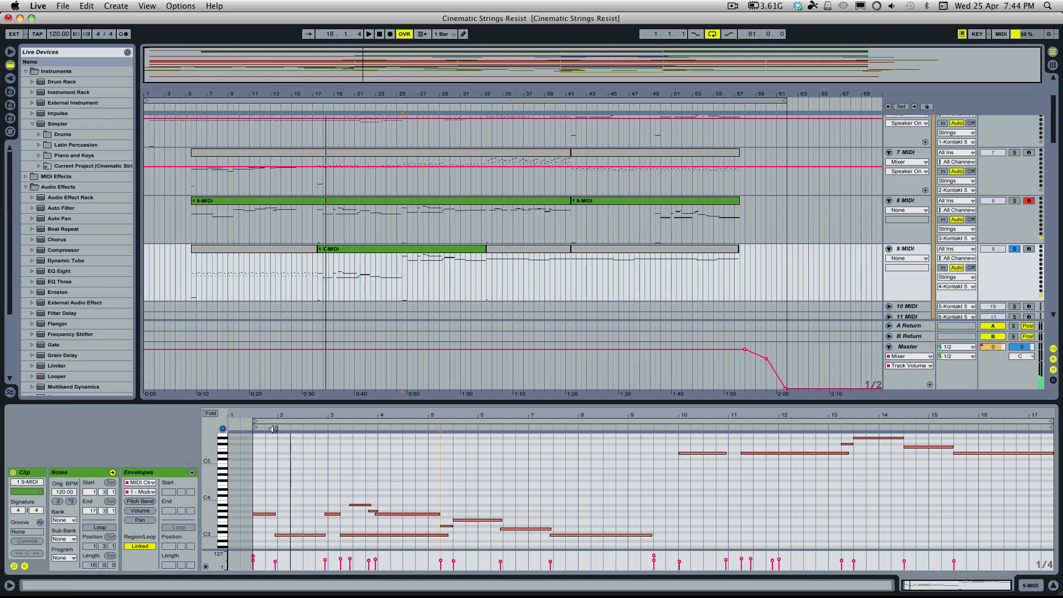
key(space)
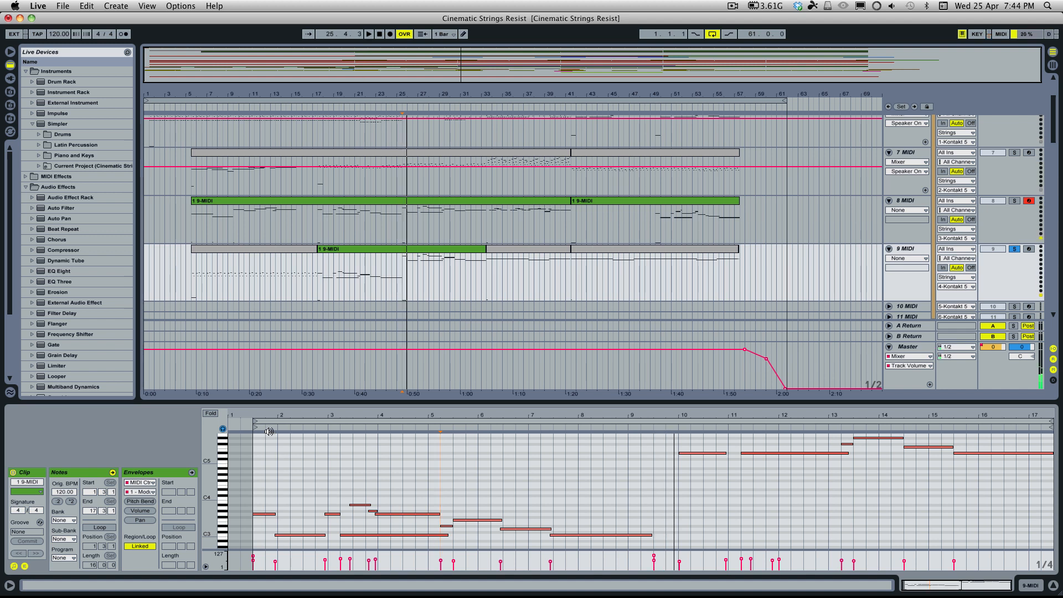
click(265, 431)
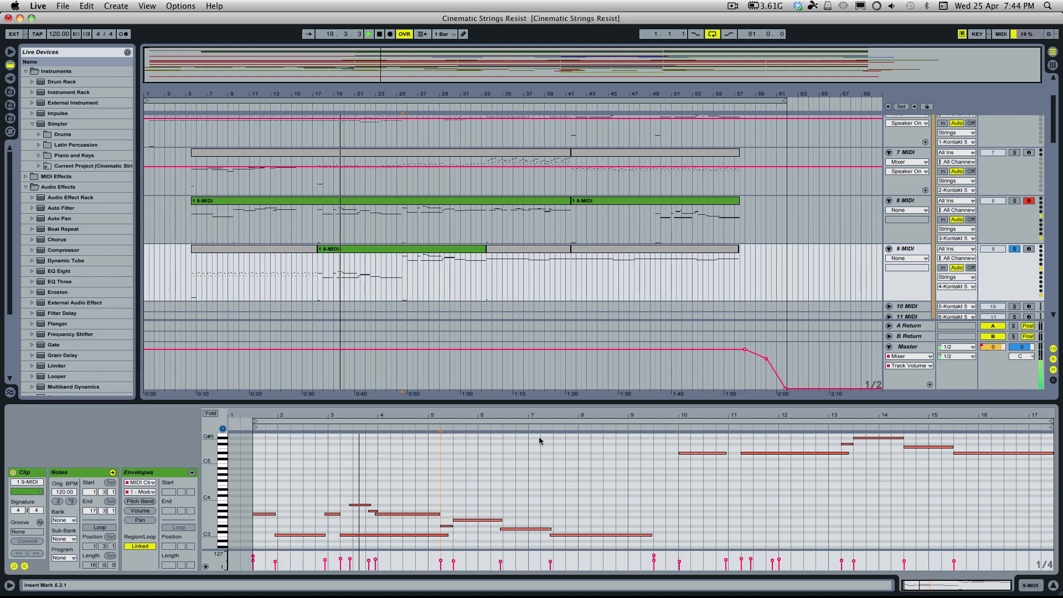
click(637, 430)
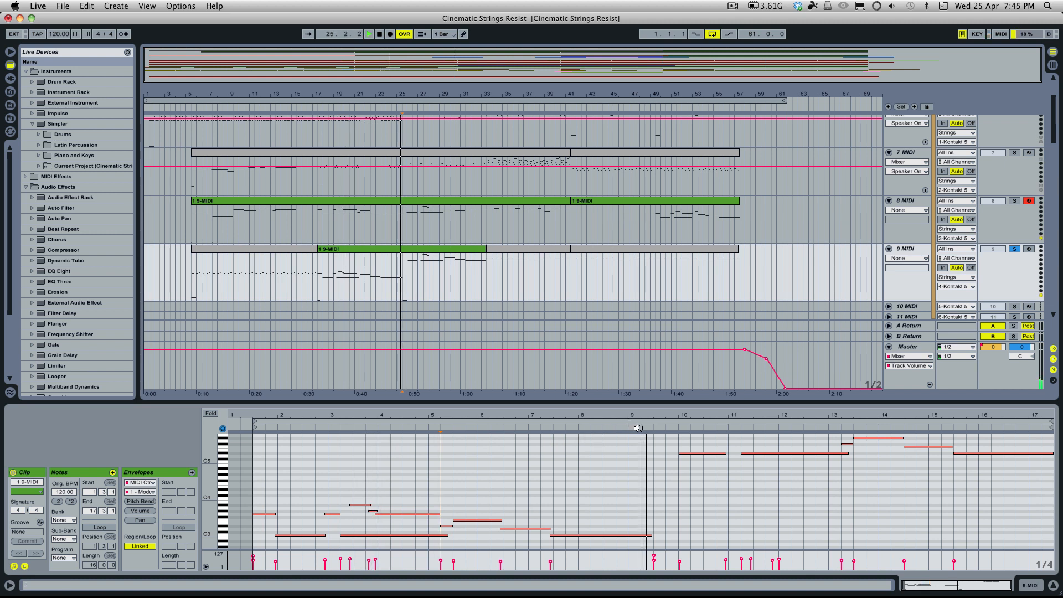
scroll(771, 507, up, 3)
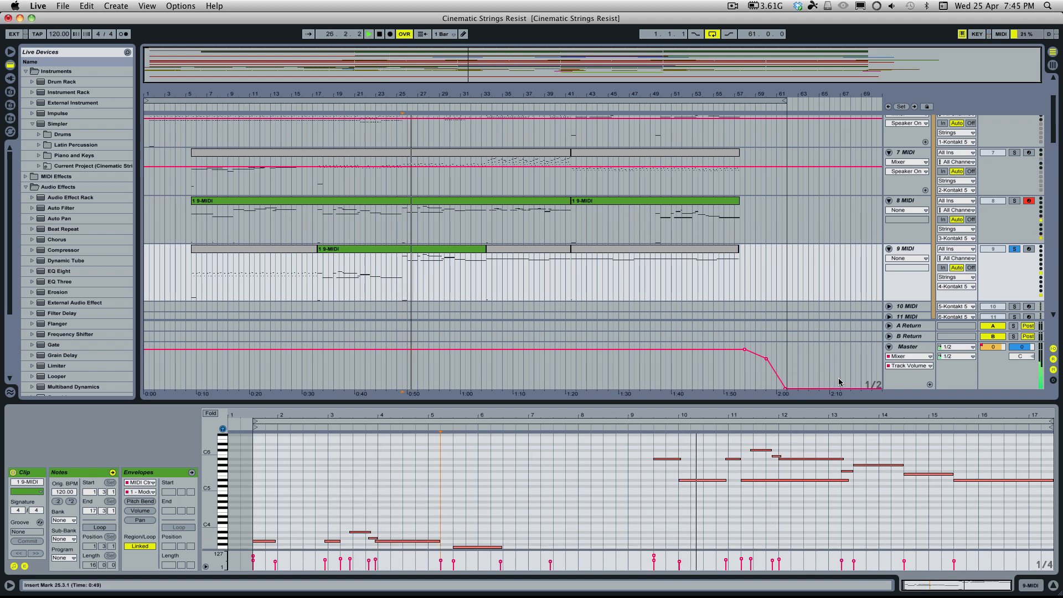
key(space)
Add 8 MIDI to the soloed 9 MIDI track and play both string lines from bar 25
click(1015, 201)
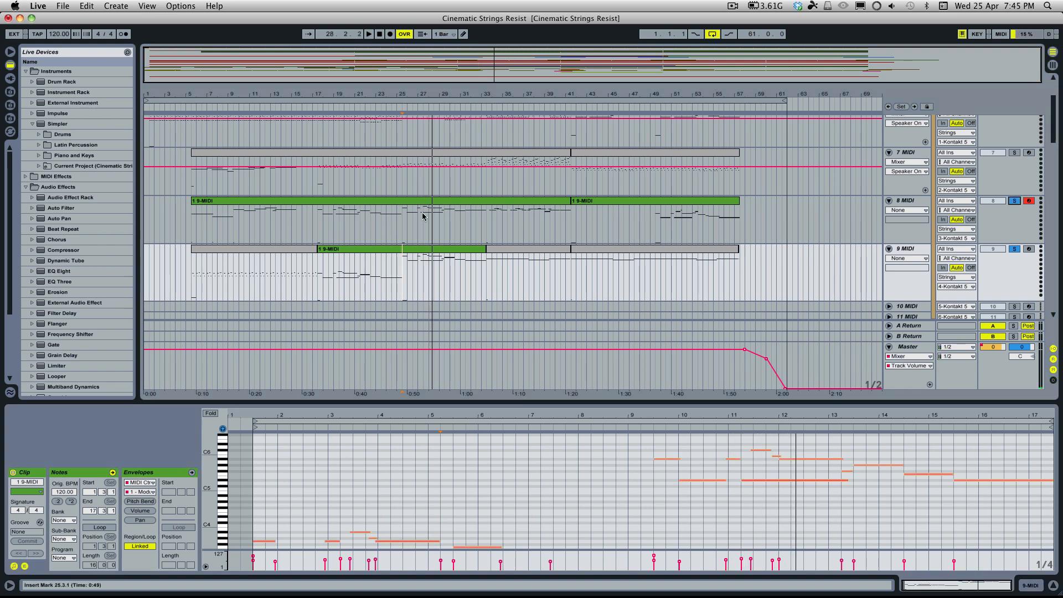
click(405, 222)
key(space)
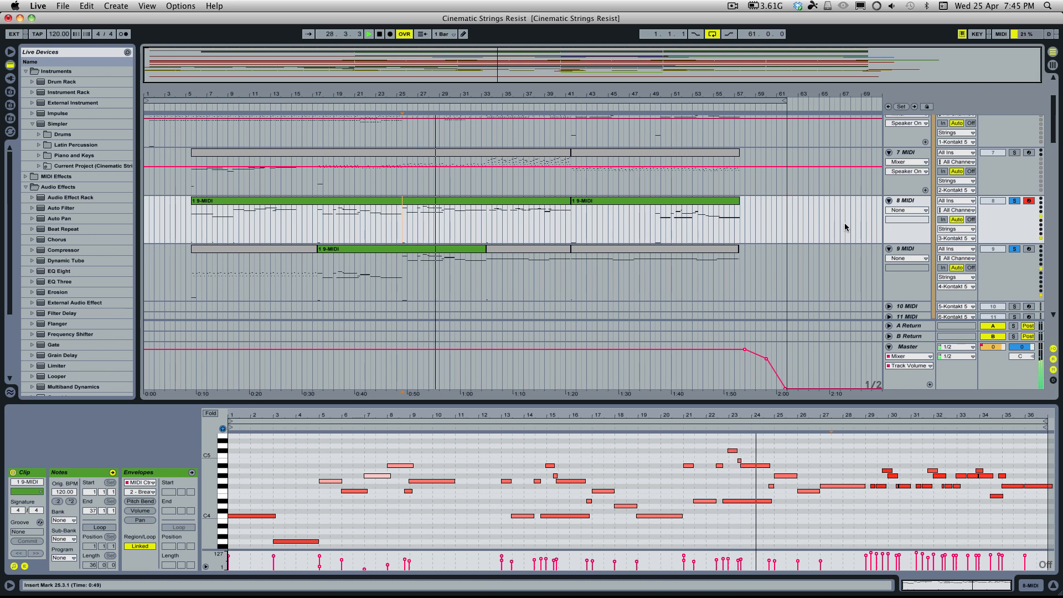
scroll(813, 264, up, 2)
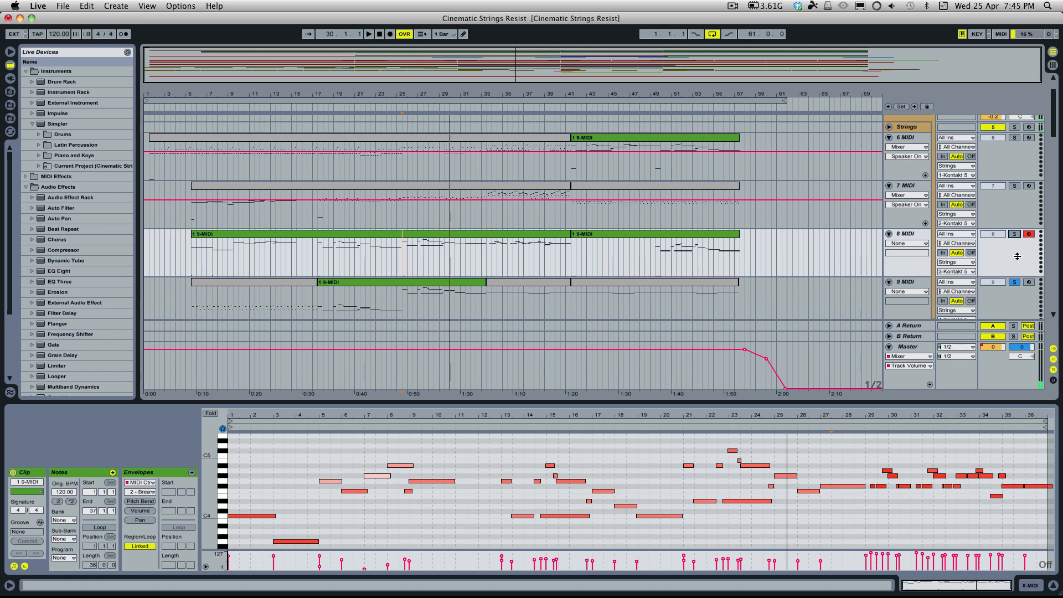
Add the Brass group's 15 MIDI track to the soloed string tracks, play them from bar 25, and stop playback
scroll(627, 224, down, 8)
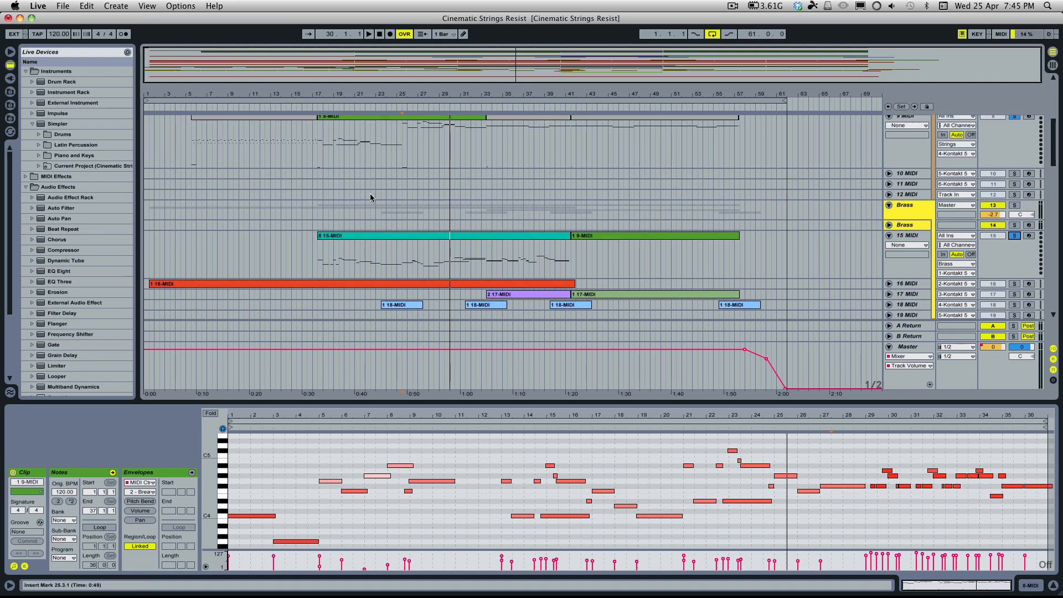
scroll(347, 216, up, 1)
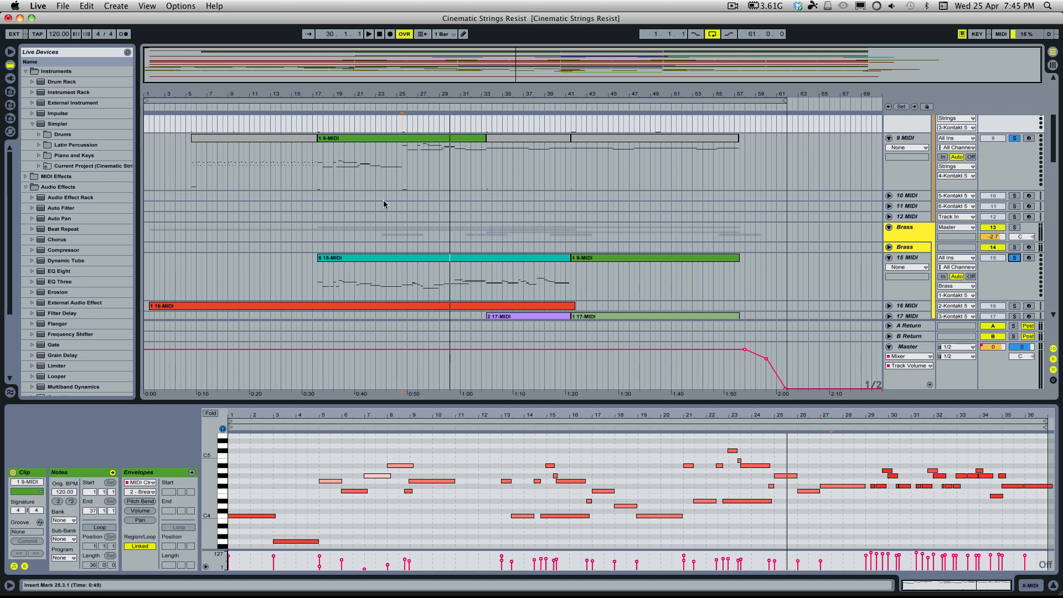
click(402, 196)
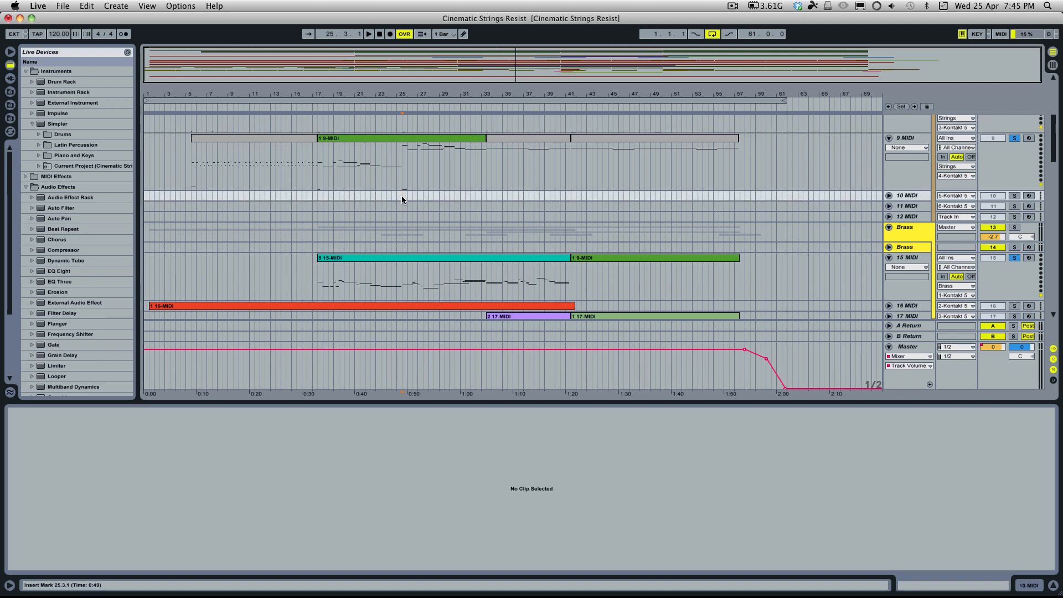
key(space)
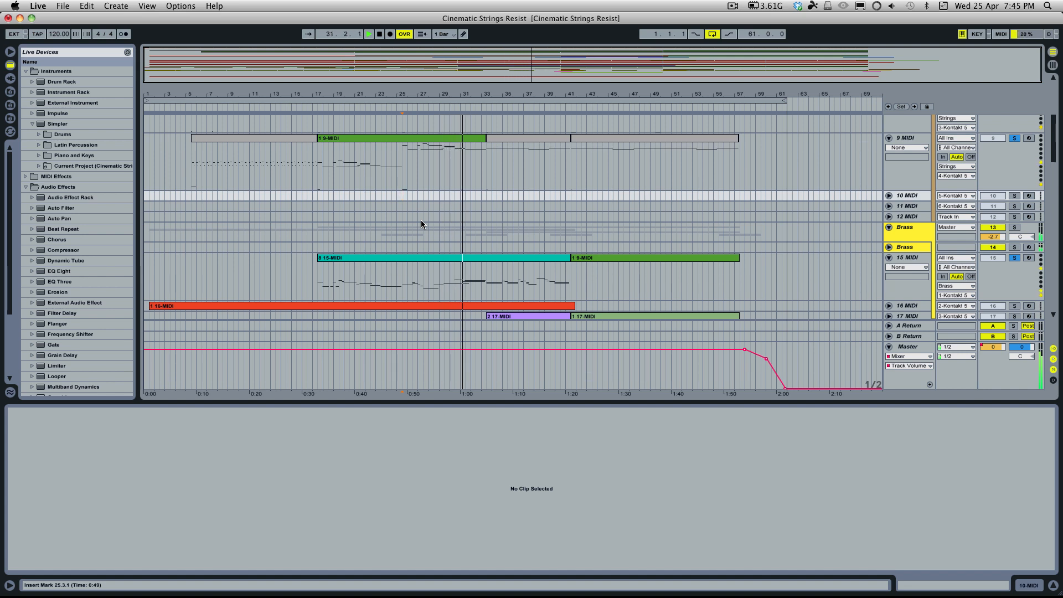
scroll(421, 221, up, 4)
scroll(410, 230, up, 2)
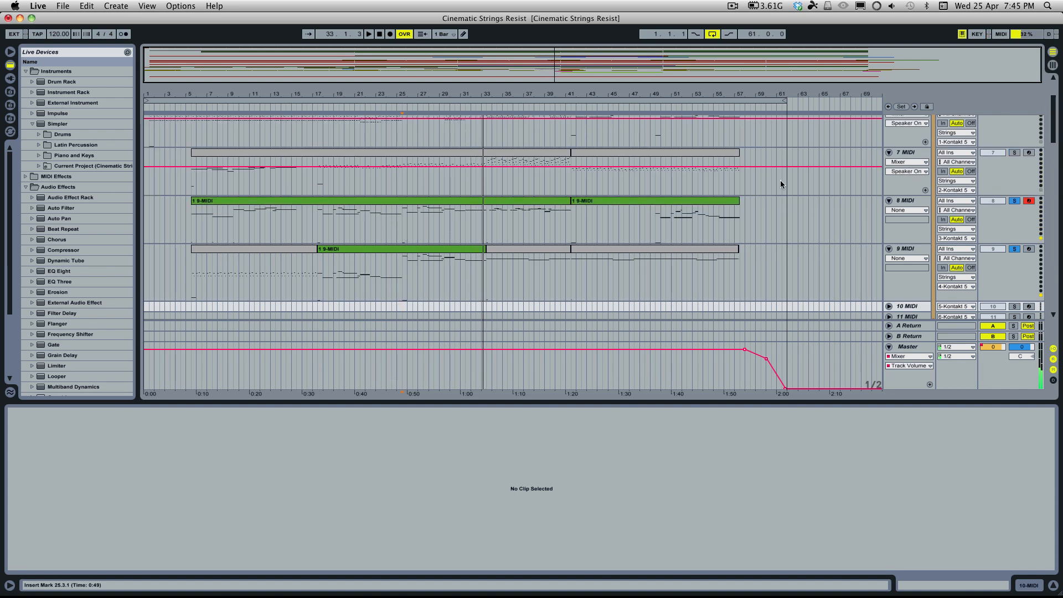
key(space)
Clear the solos on the 9 MIDI and 8 MIDI string tracks
click(1016, 250)
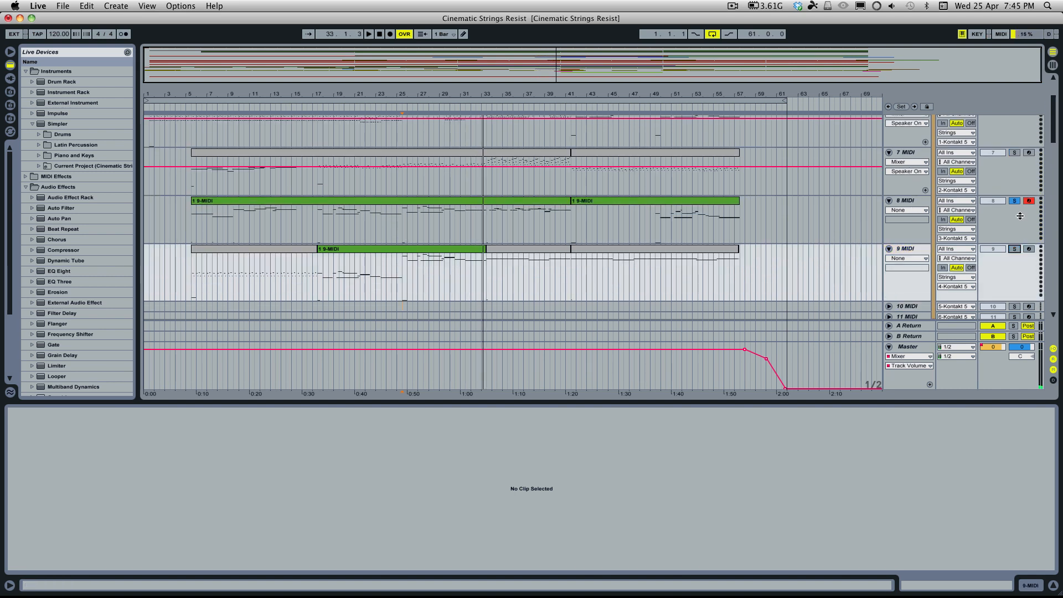
scroll(491, 205, up, 3)
scroll(490, 209, up, 2)
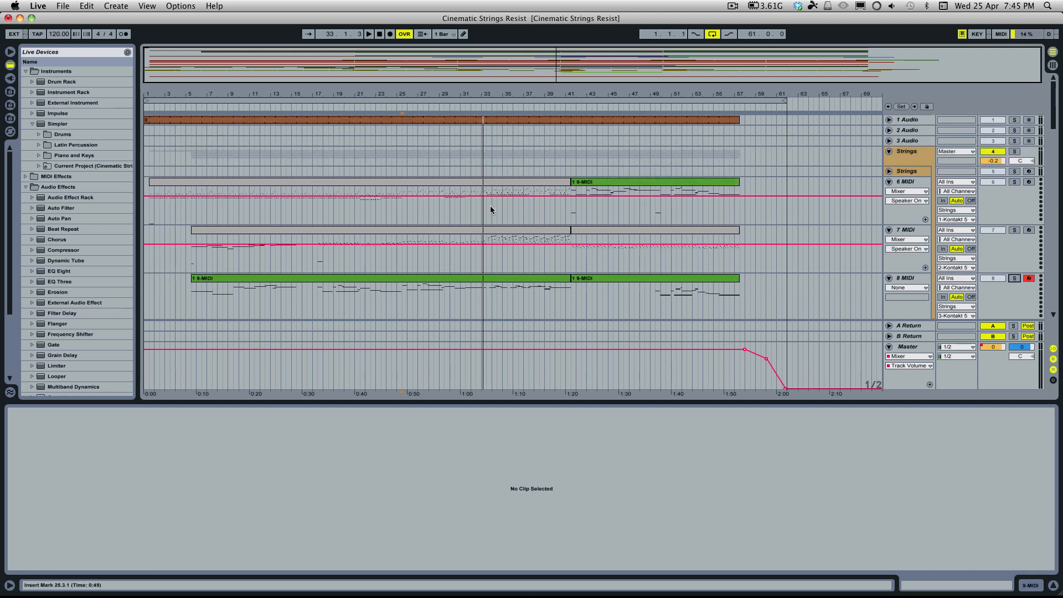
Switch the first 7 MIDI clip from its envelope view to its notes and examine the pitches across the clip
click(487, 210)
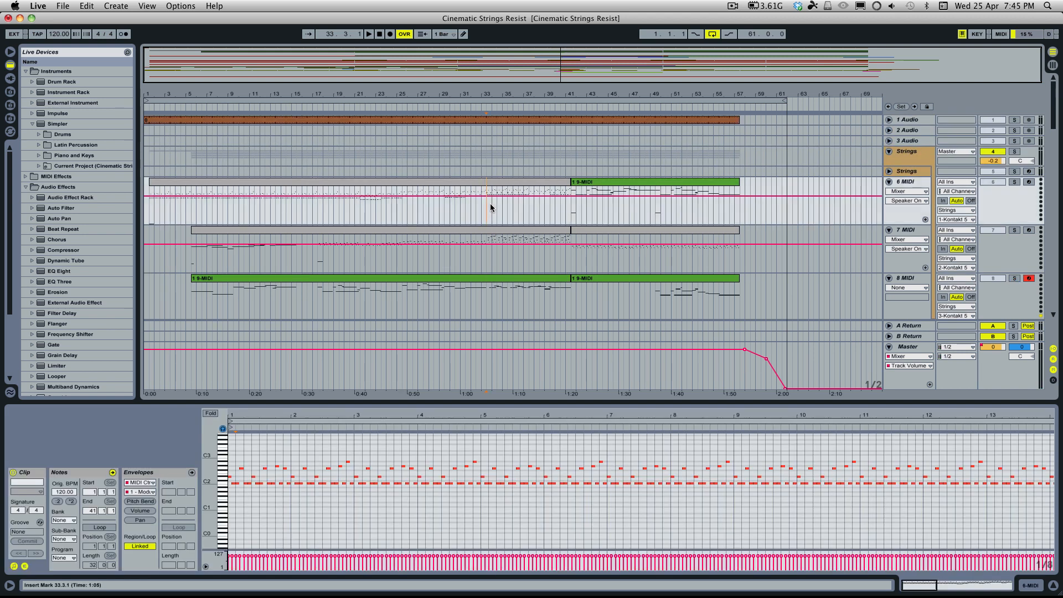
click(495, 230)
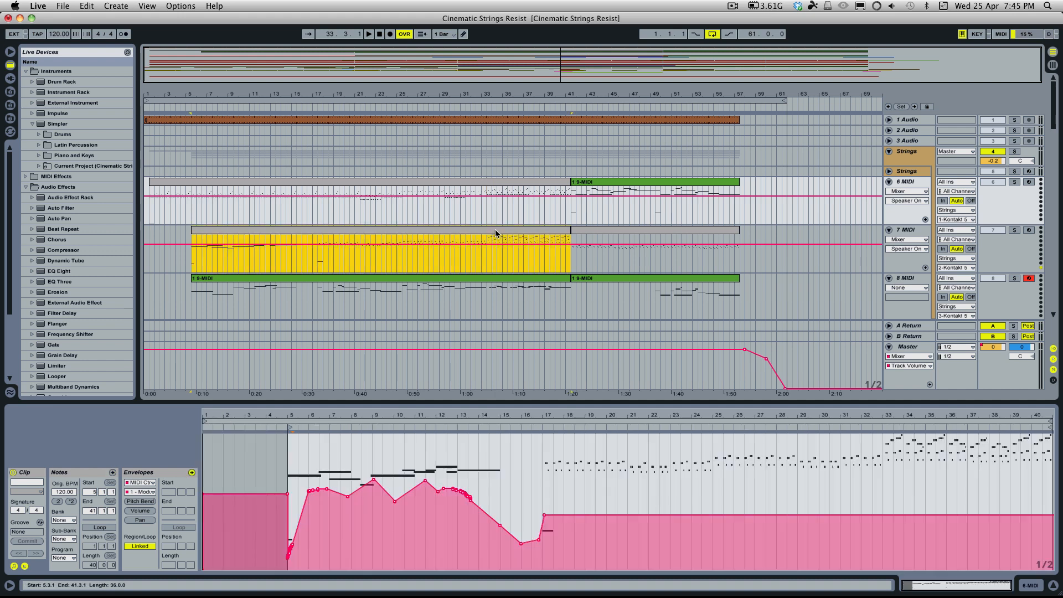
click(78, 474)
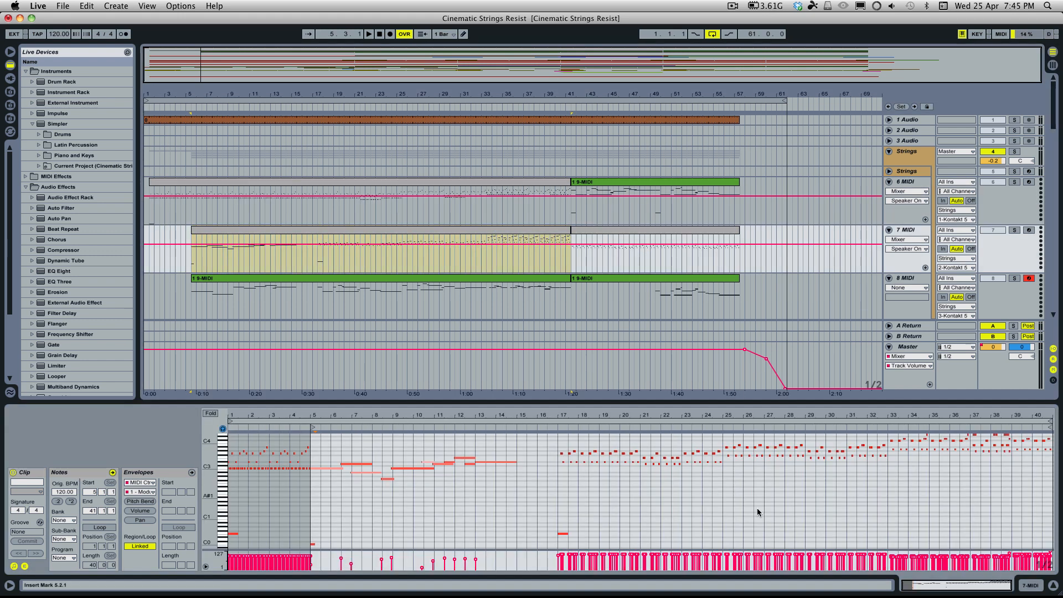
drag(207, 469, 211, 469)
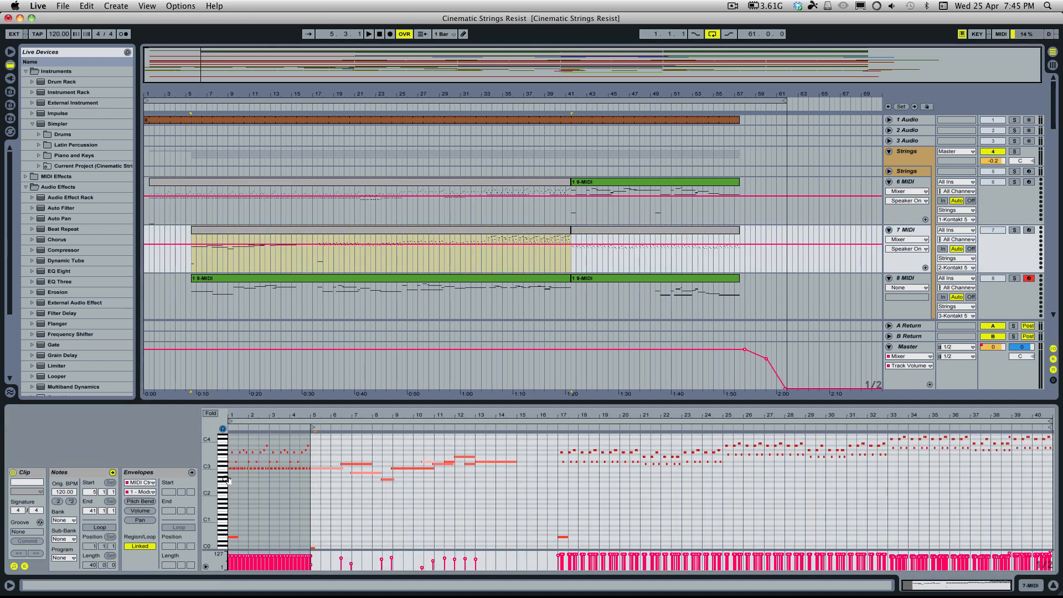
Look over the 7 MIDI clip's notes and view the Kontakt window of the Strings track, closing it again
double_click(211, 480)
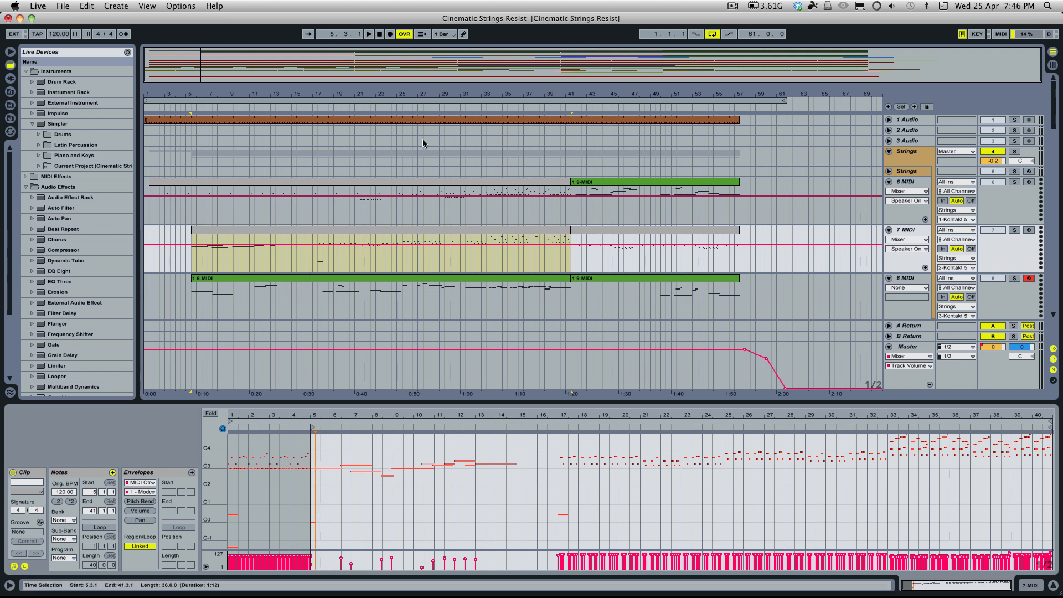
scroll(576, 161, down, 5)
scroll(579, 170, up, 5)
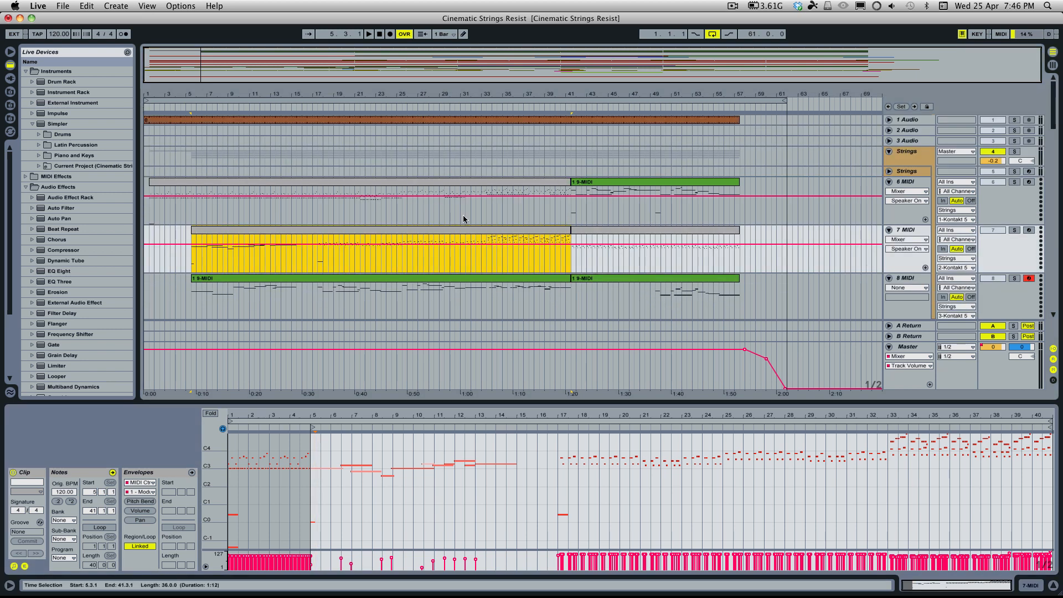
click(481, 170)
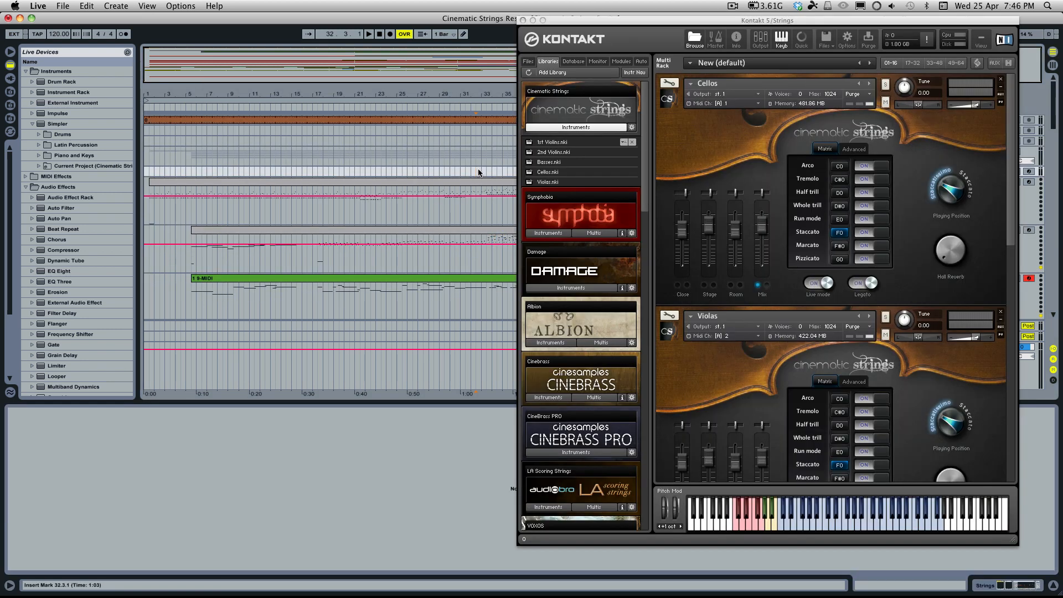
click(522, 20)
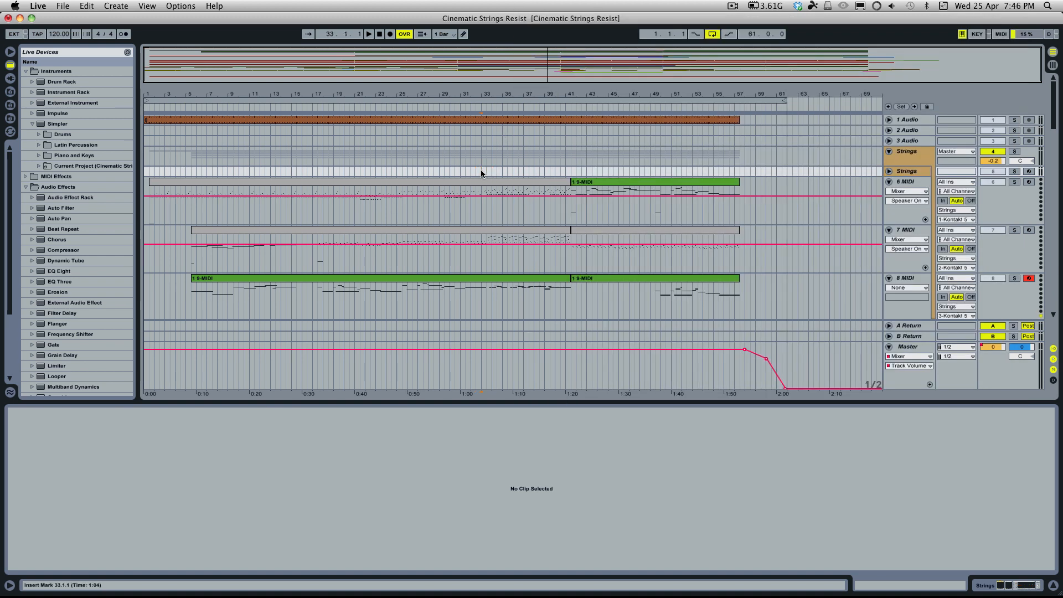
Play the full arrangement from bar 33 with the insert marker set on the 6 MIDI track
drag(526, 50, 541, 62)
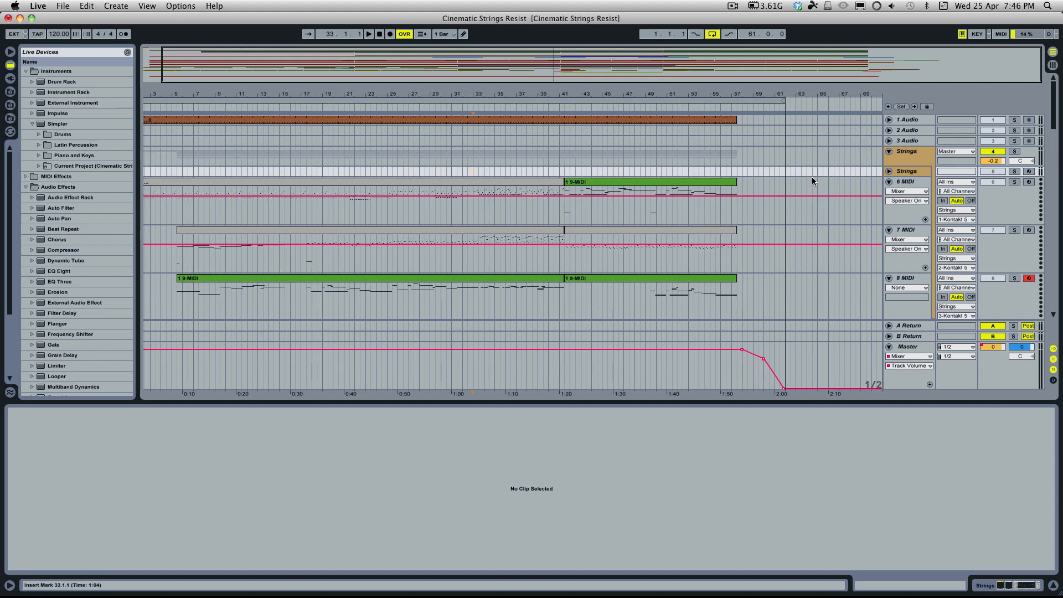
scroll(812, 177, down, 10)
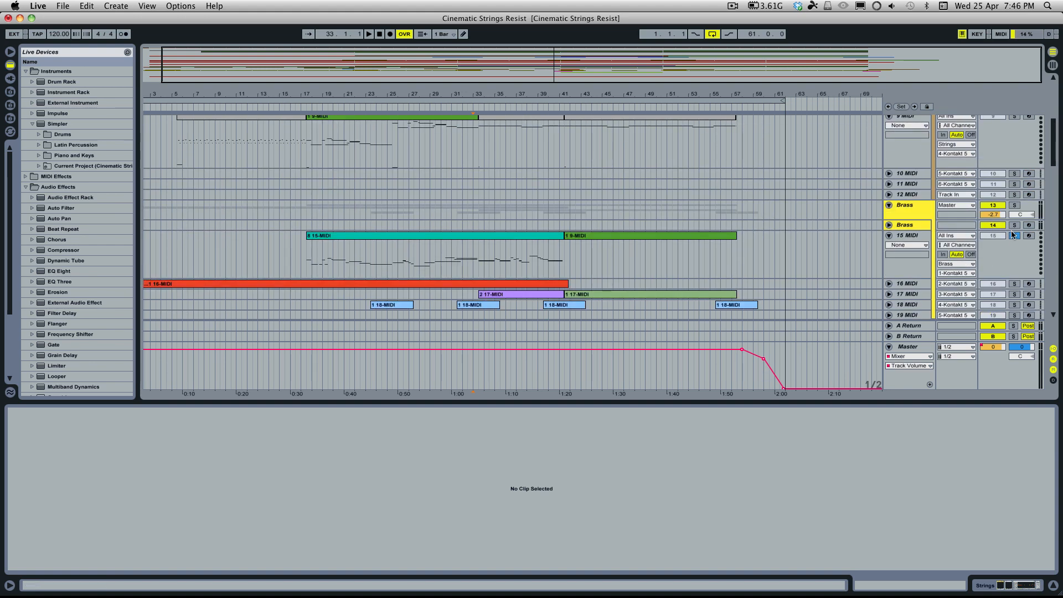
scroll(503, 191, up, 10)
click(474, 189)
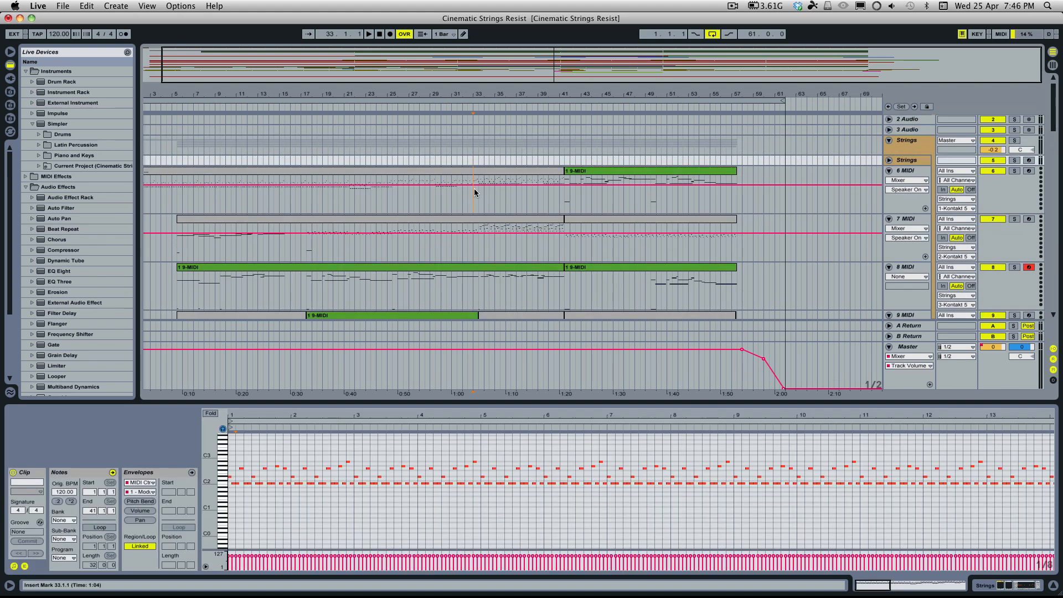
key(space)
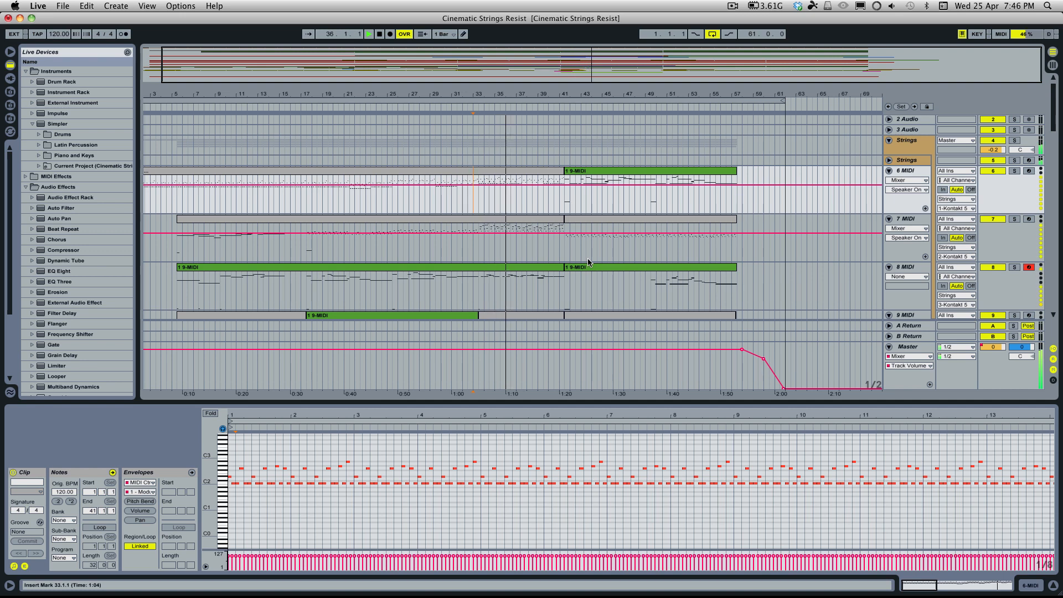
scroll(588, 259, down, 2)
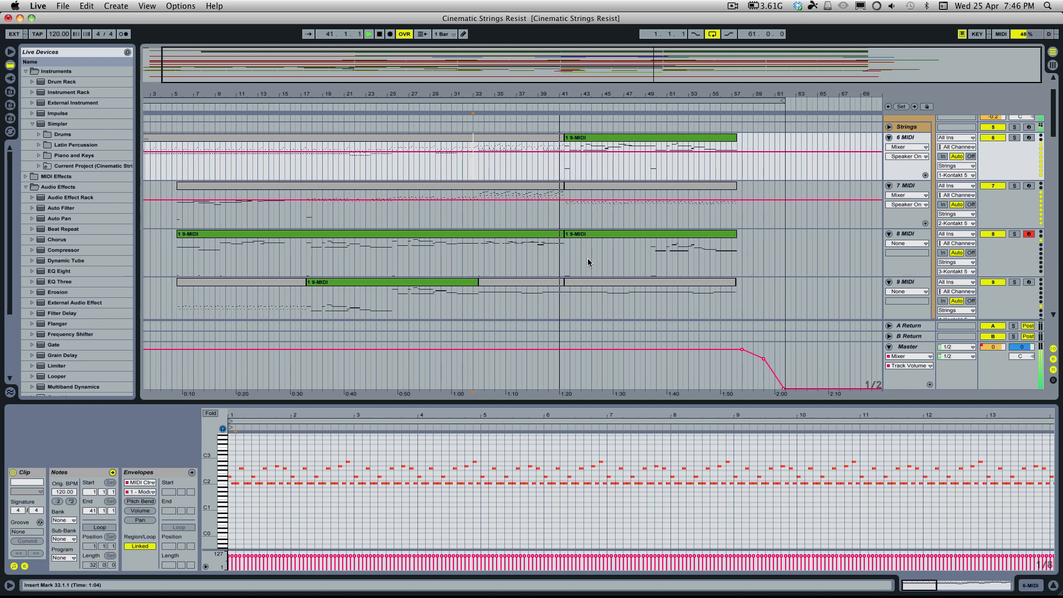
key(space)
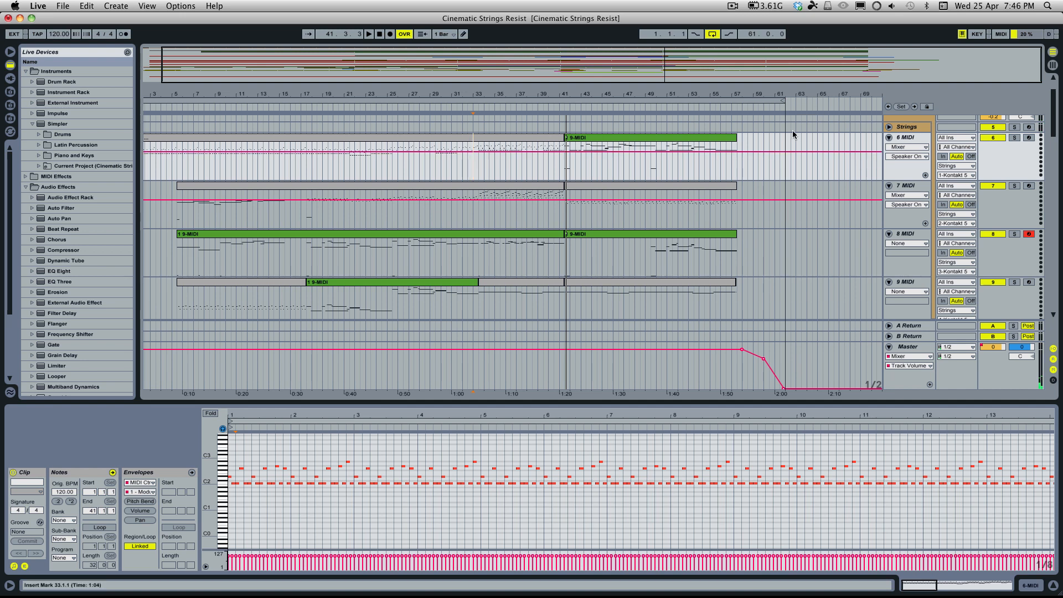
Solo the 6 MIDI track and play a short passage from 33.3.1
scroll(793, 131, up, 2)
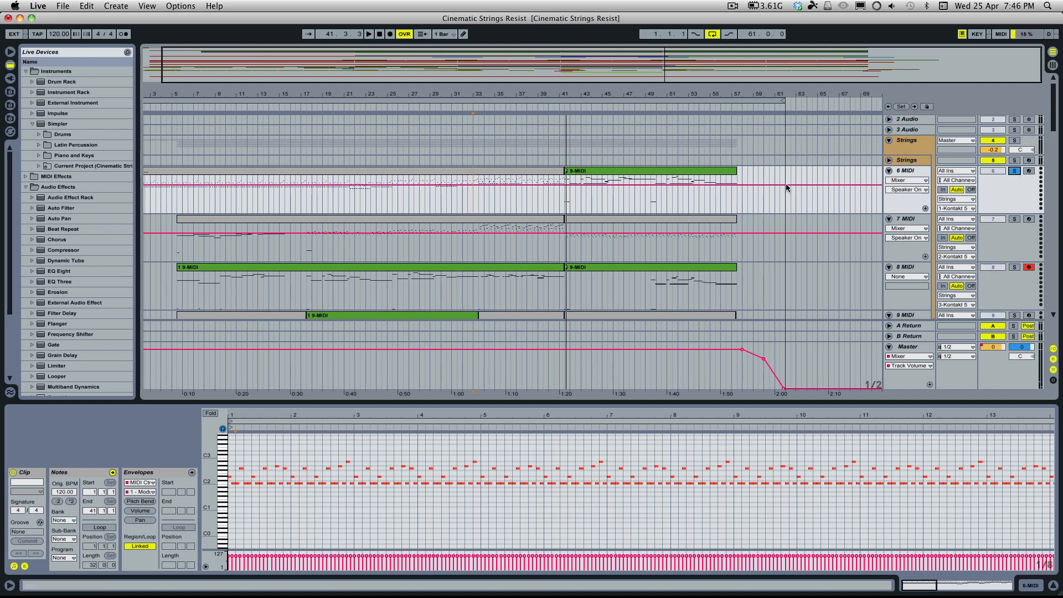
key(space)
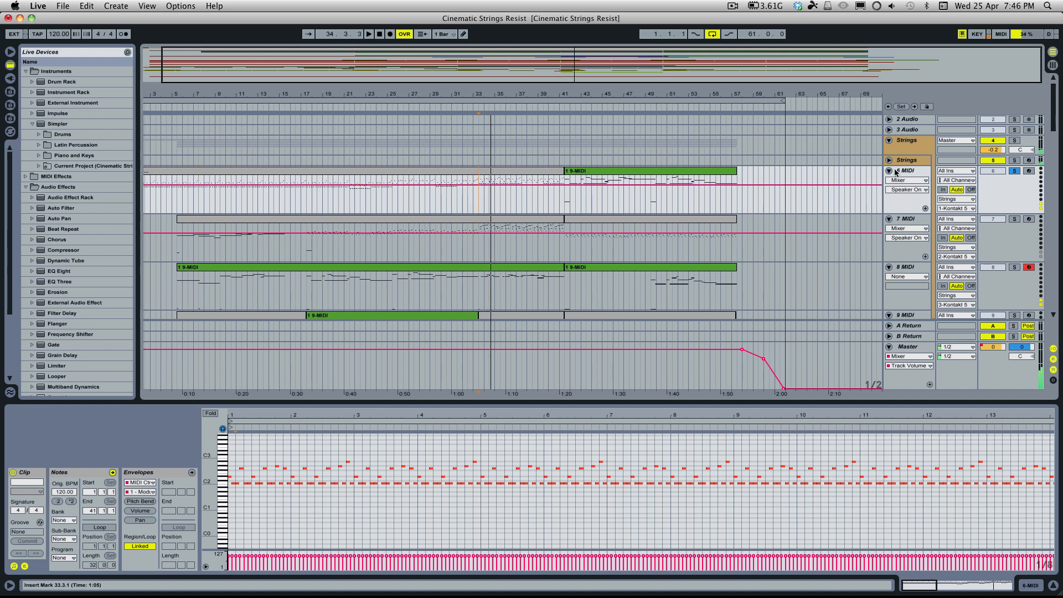
key(space)
Solo the 7 MIDI track instead of 6 MIDI and play it from 33.3.1
click(1014, 219)
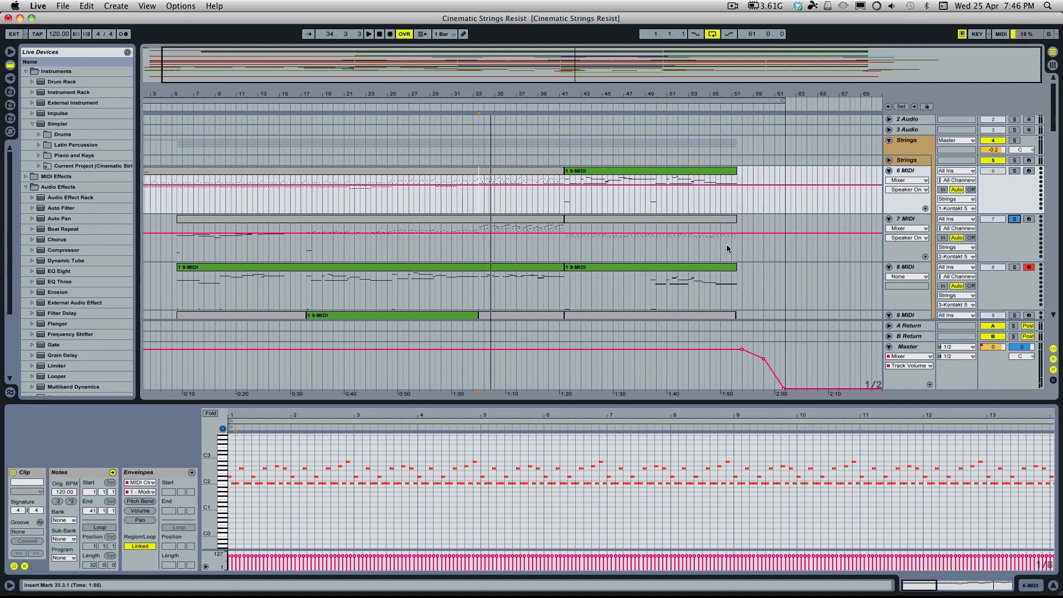
click(480, 230)
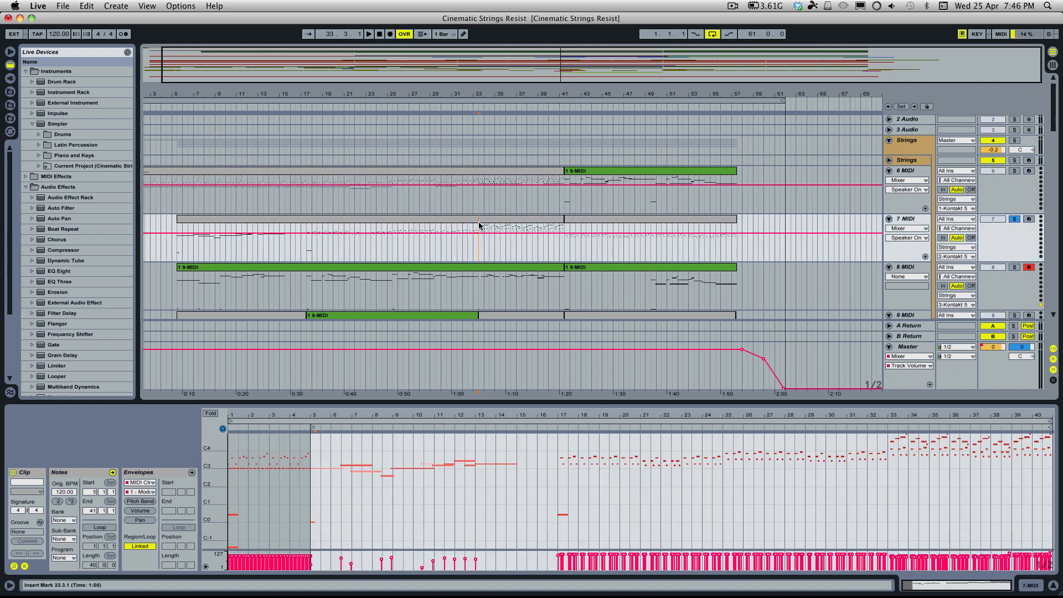
click(479, 222)
click(480, 228)
key(space)
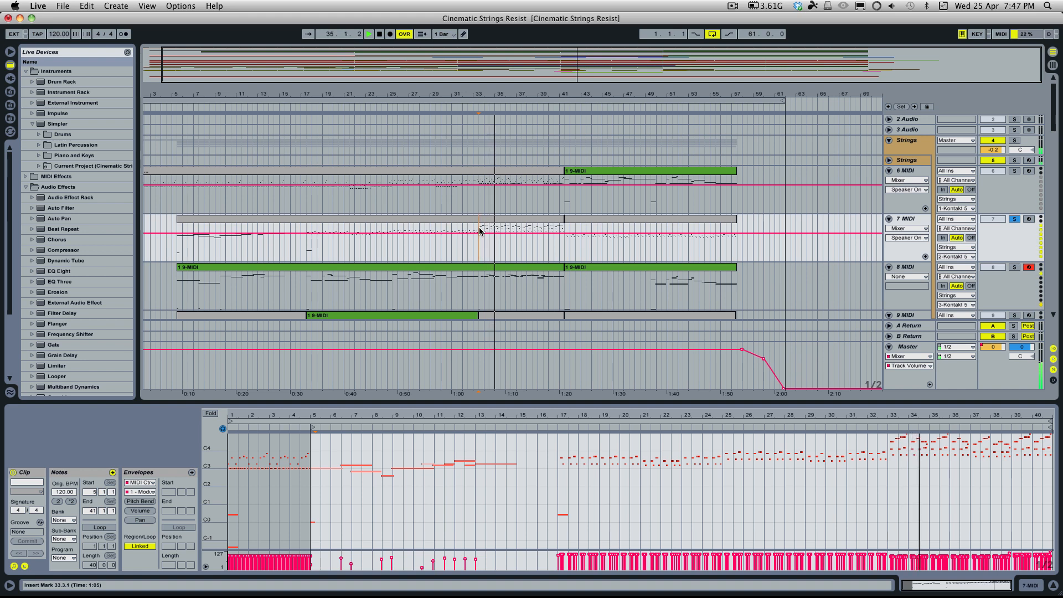
key(space)
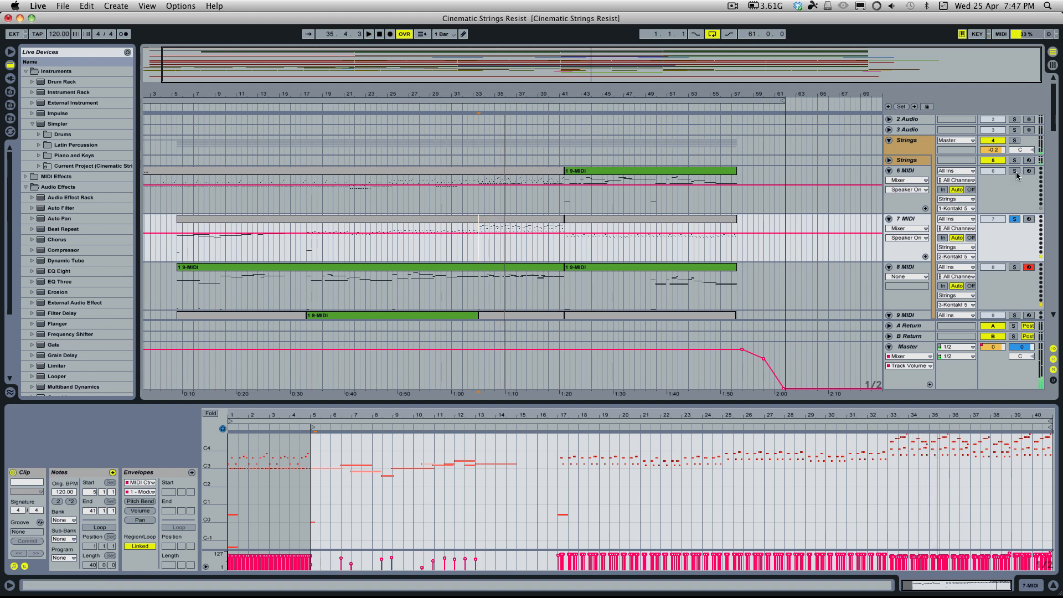
Solo 6 MIDI together with 7 MIDI and audition both tracks from around bars 28 and 33
click(477, 198)
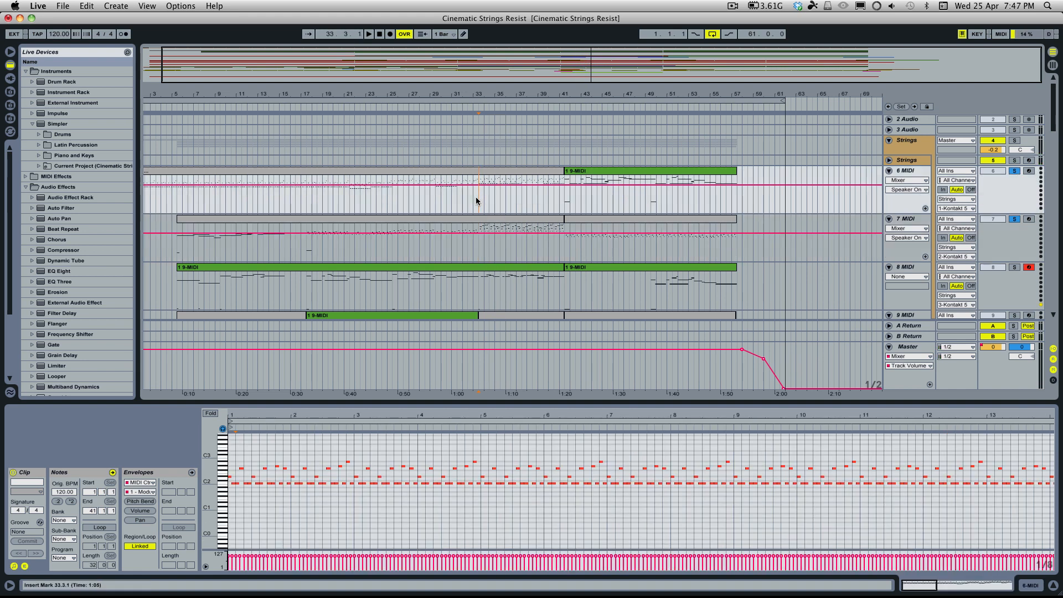
key(space)
click(485, 231)
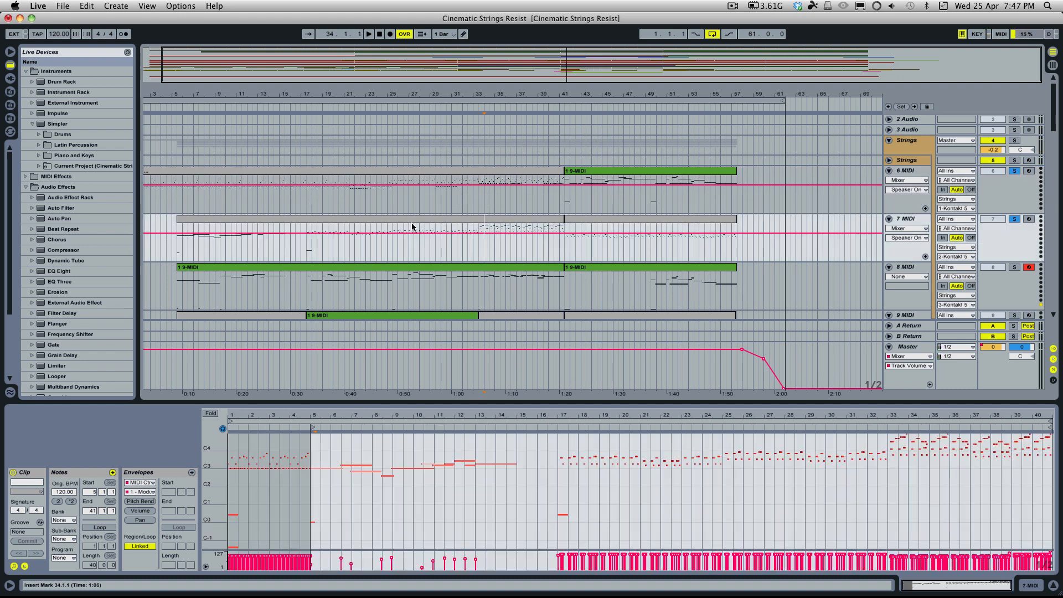
key(space)
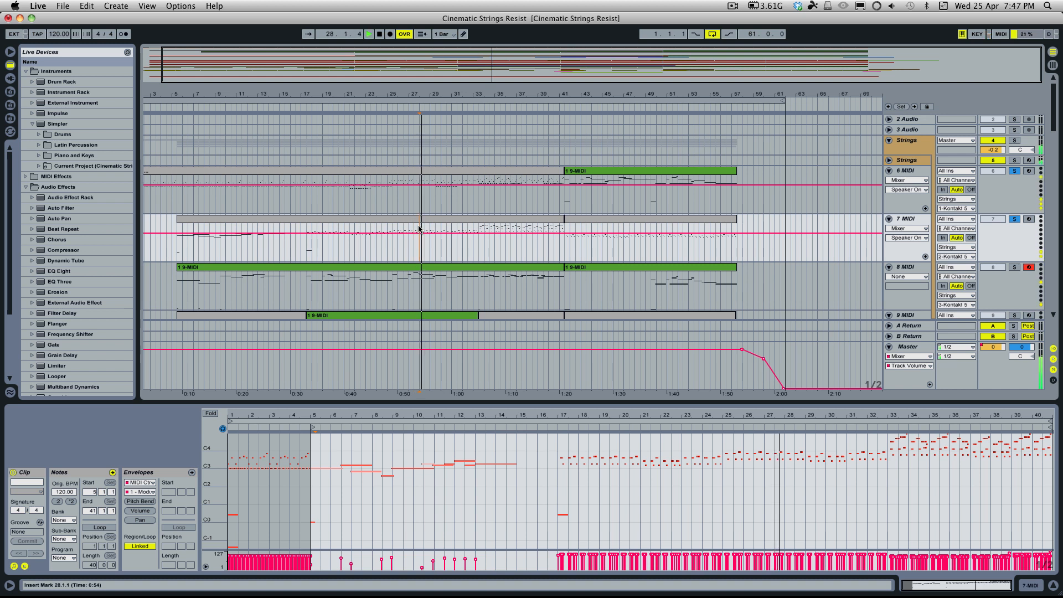
click(478, 232)
key(space)
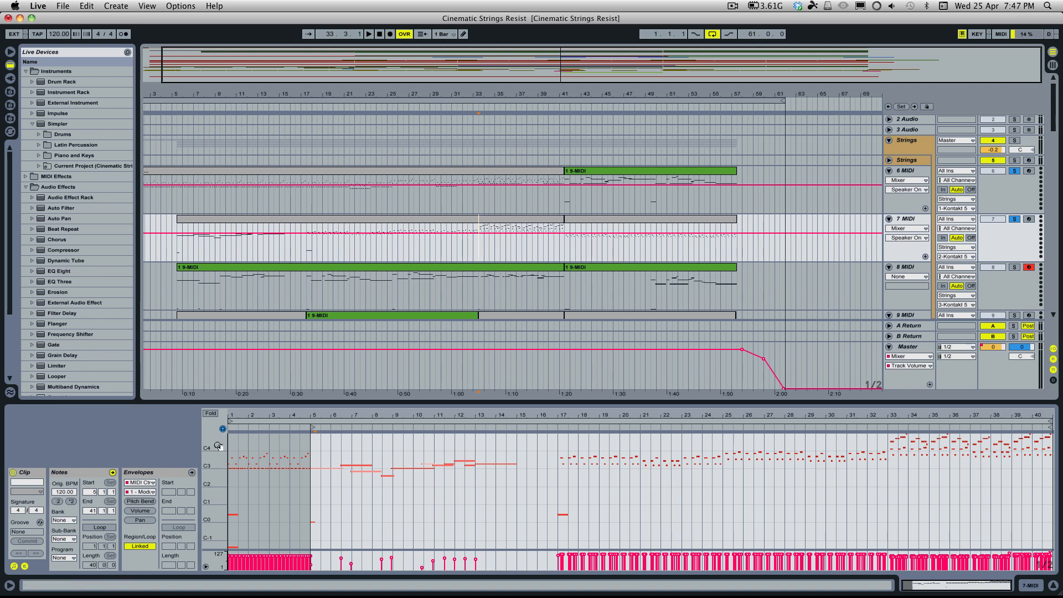
Enlarge the higher notes of the 7 MIDI clip and play the soloed 6 and 7 MIDI tracks from 33.3.1
drag(219, 444, 242, 505)
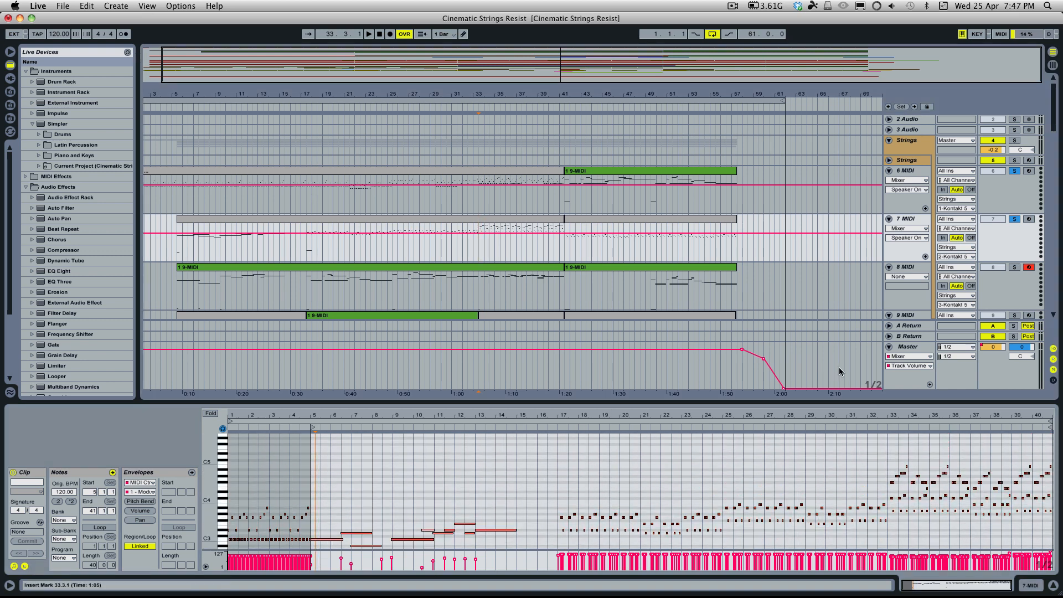
key(space)
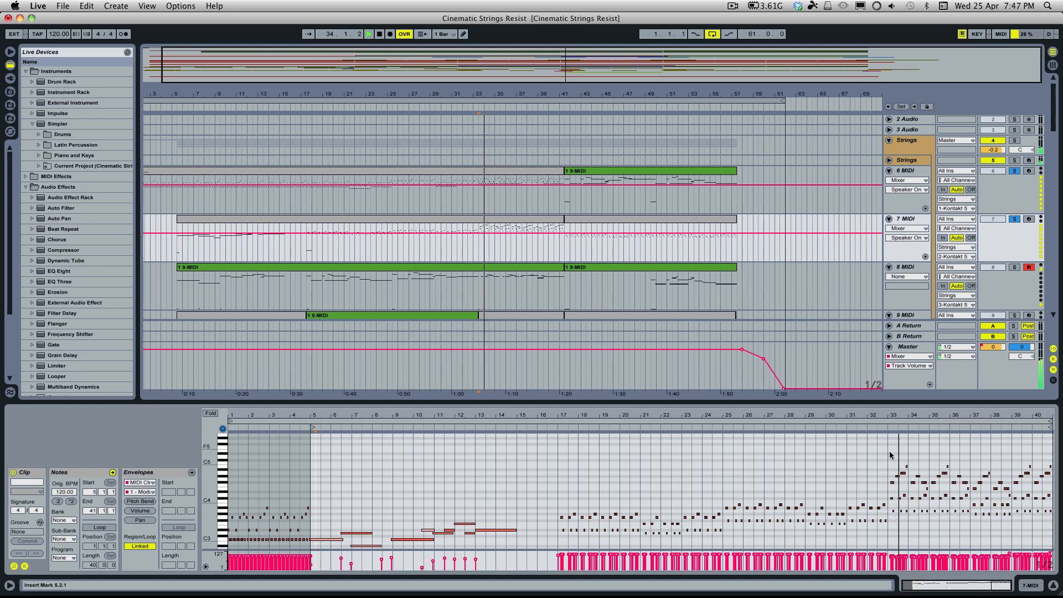
key(space)
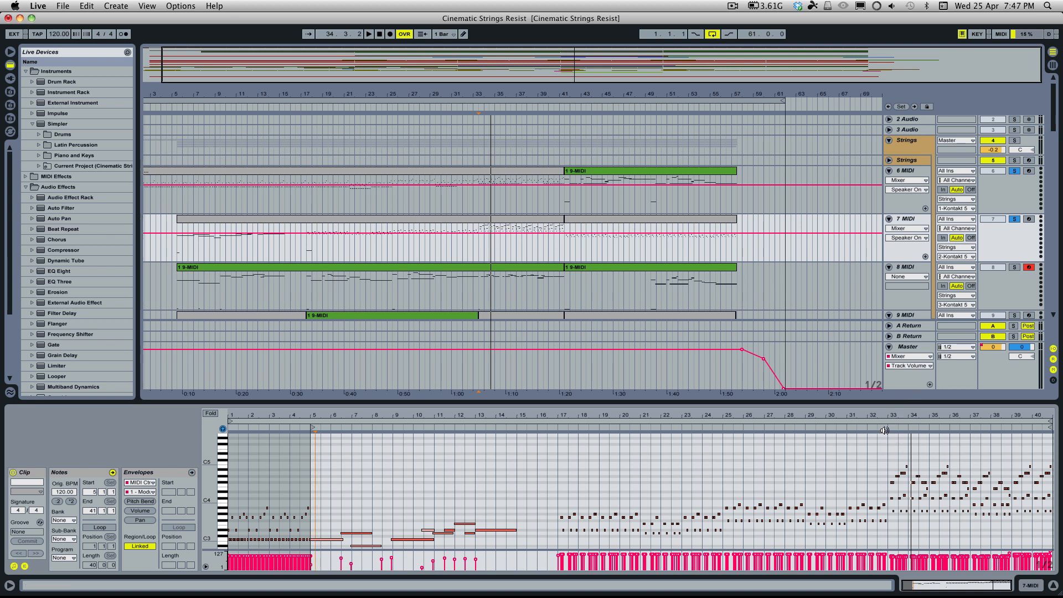
key(space)
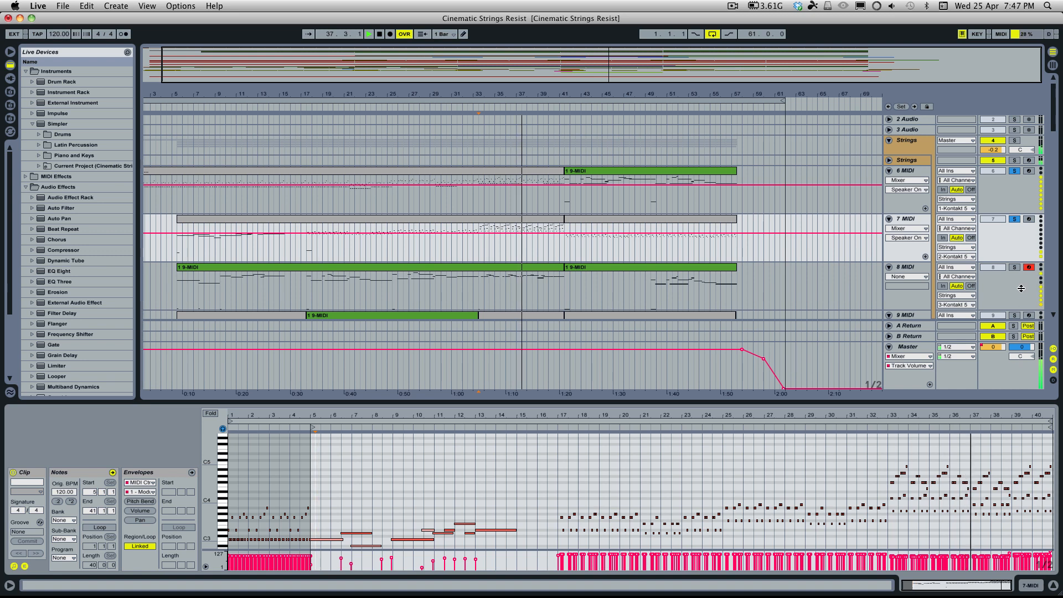
key(space)
Add 8 MIDI to the soloed 6 and 7 MIDI tracks and play all three from 33.3.1
click(1014, 219)
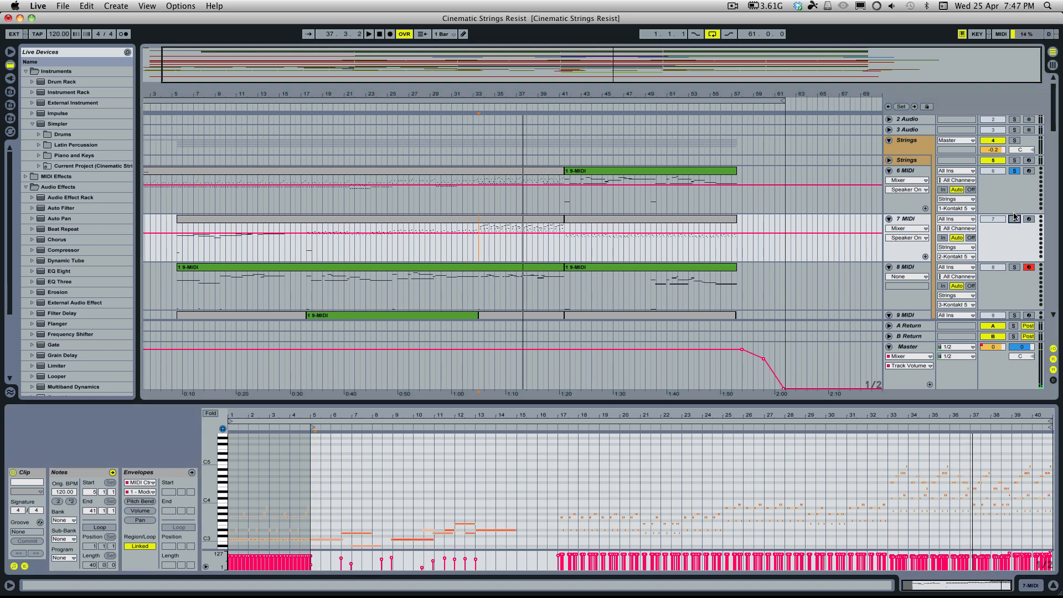
click(1015, 219)
scroll(1019, 224, down, 2)
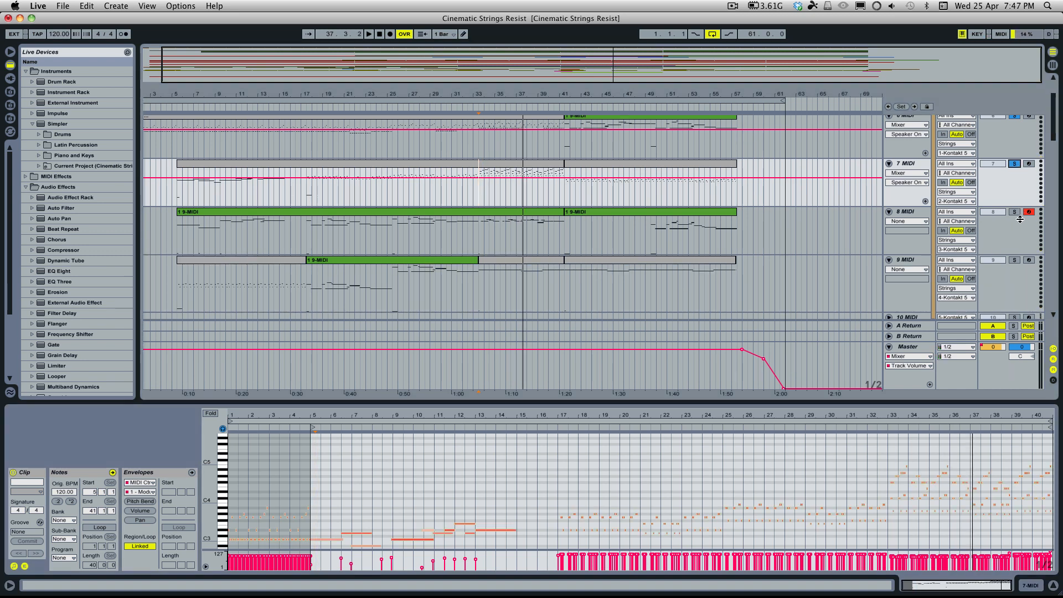
click(1015, 213)
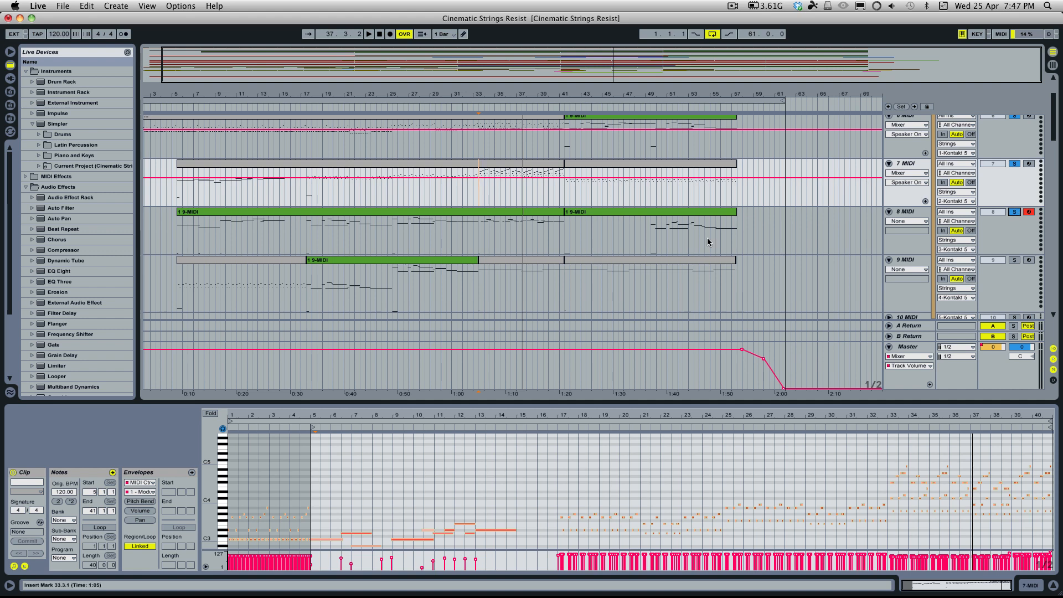
click(477, 231)
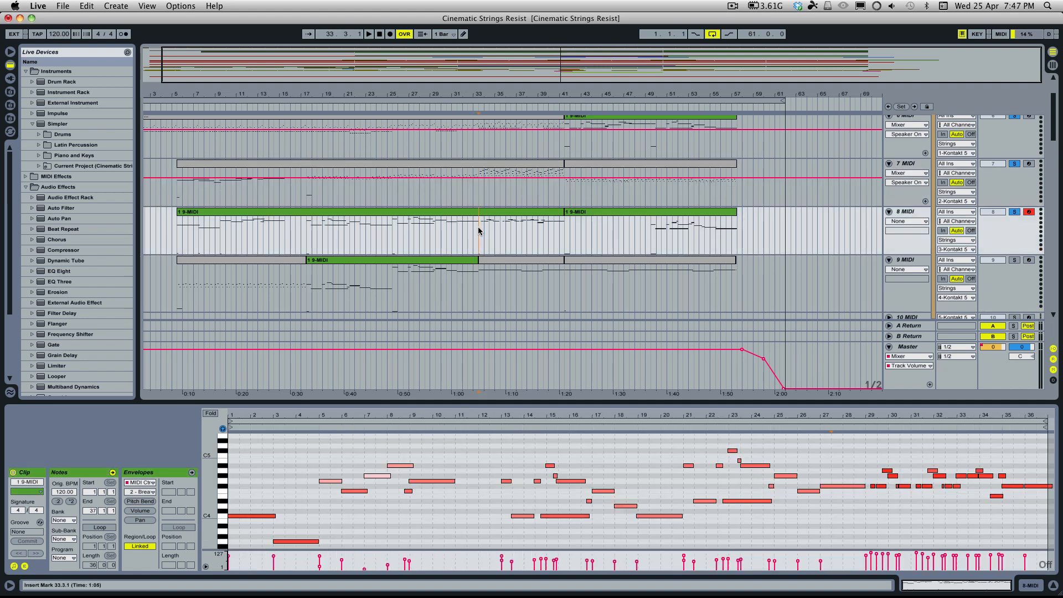
key(space)
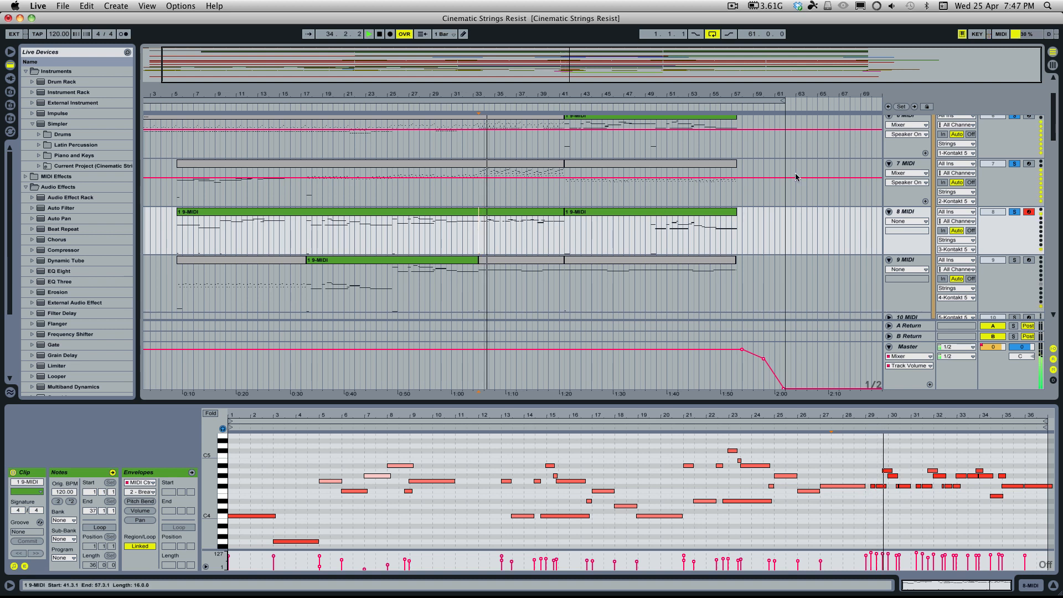
Leave only 8 MIDI soloed while the passage plays, and stop playback
click(1019, 165)
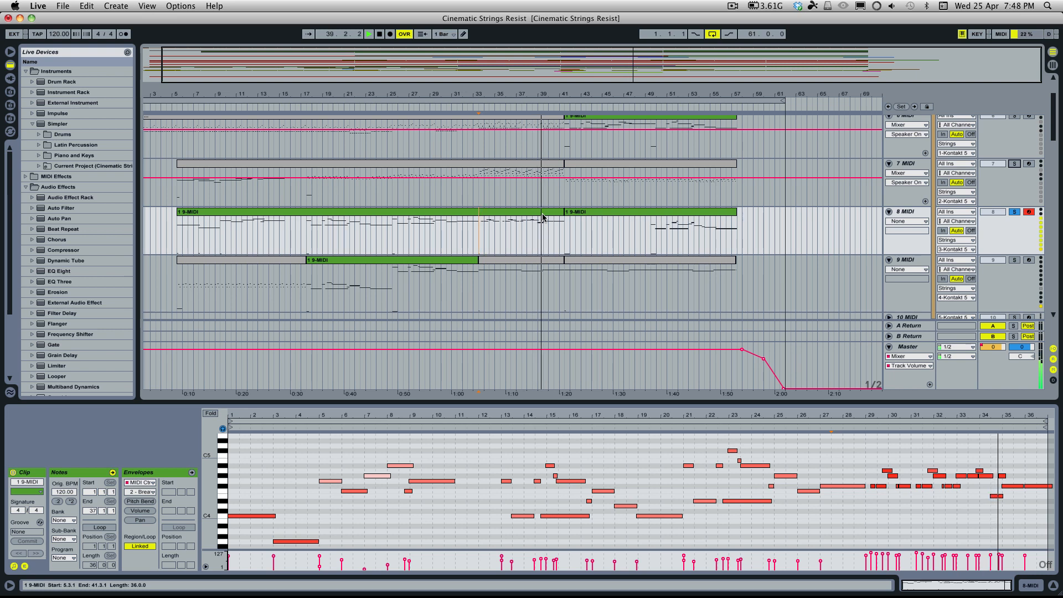
key(space)
Show the Strings track's devices and open its Kontakt instrument window
scroll(912, 174, up, 3)
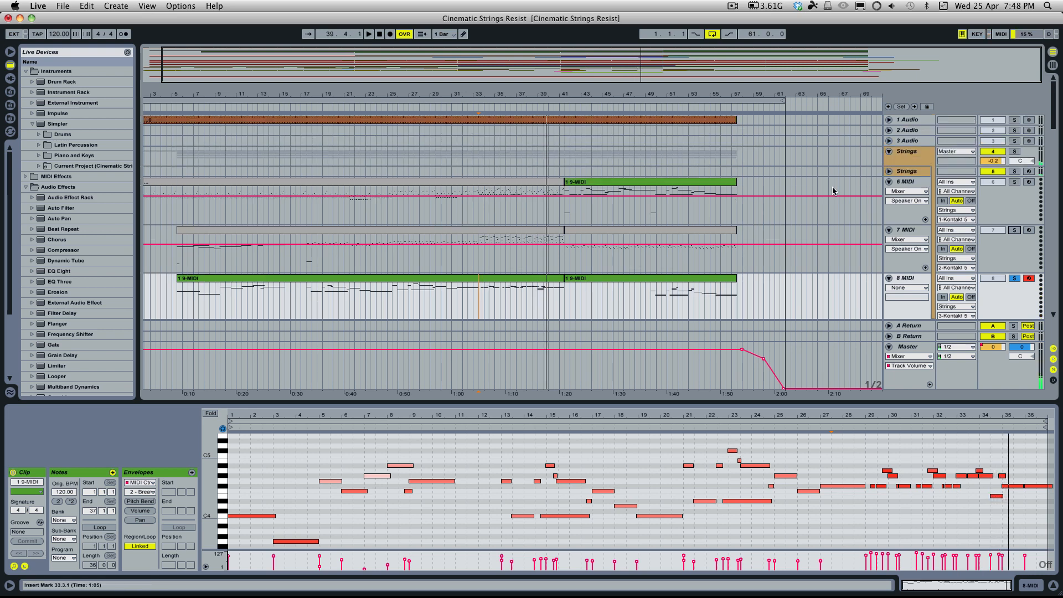
click(911, 172)
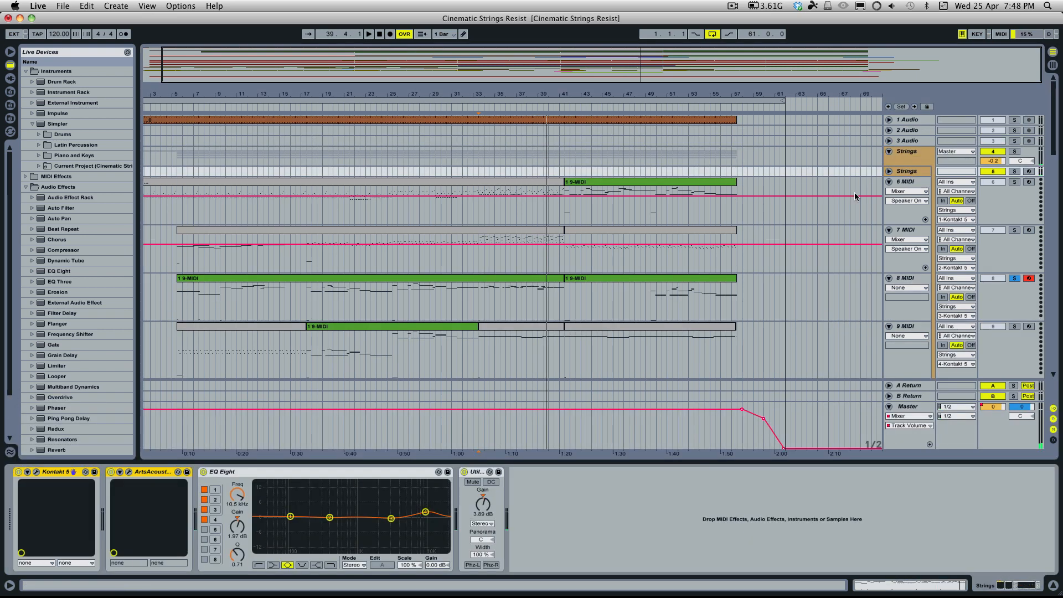
click(36, 472)
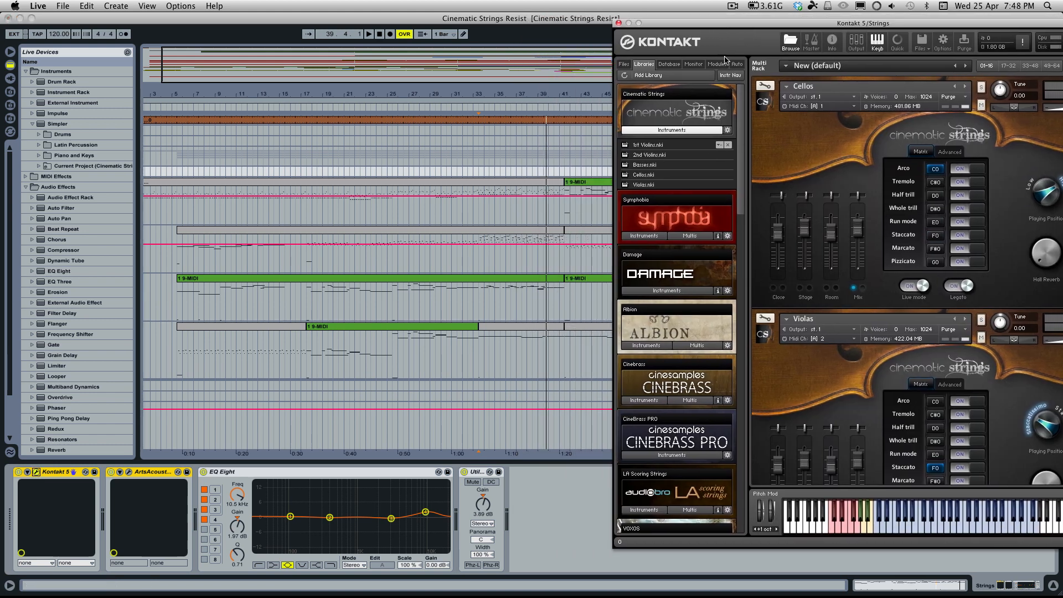
Play the soloed 8 MIDI track from bar 34
scroll(508, 244, down, 3)
click(481, 192)
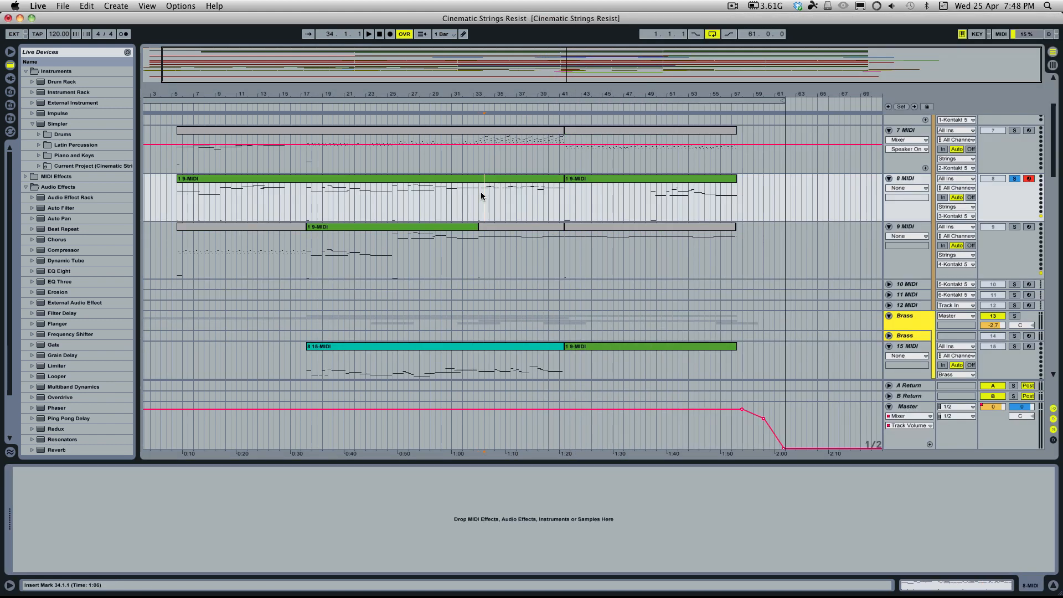
key(space)
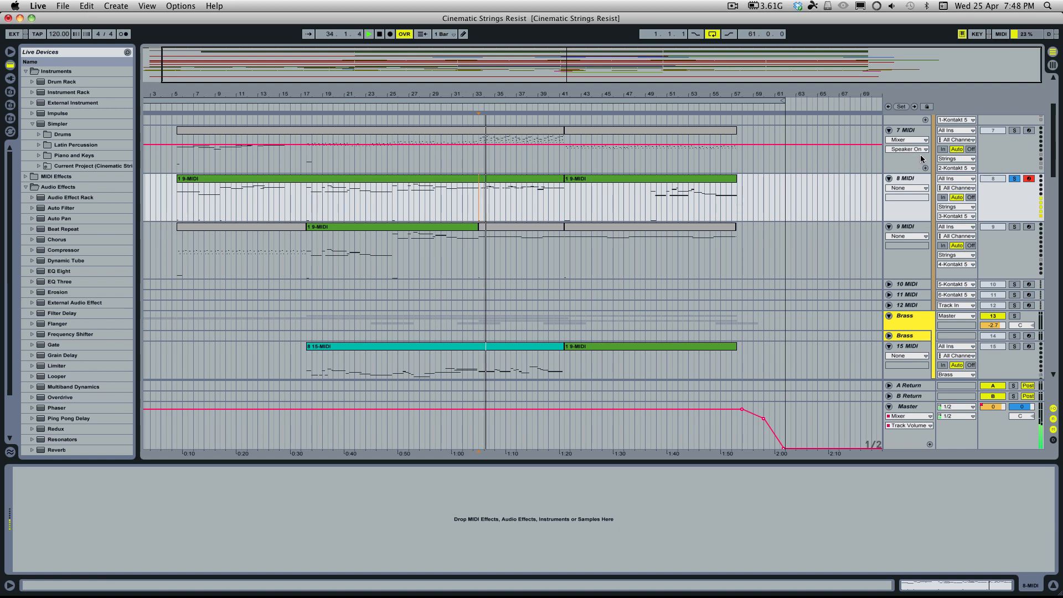
Reopen the Strings track's Kontakt window, show the Cellos' advanced parameters with Staccato Overlay, and play the passage
scroll(921, 154, up, 3)
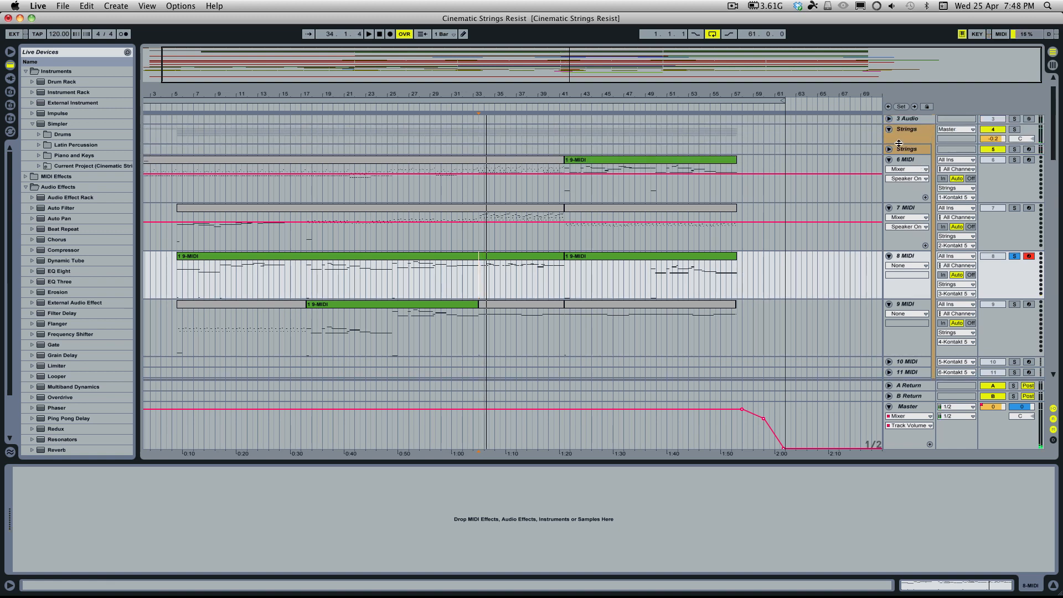
click(904, 150)
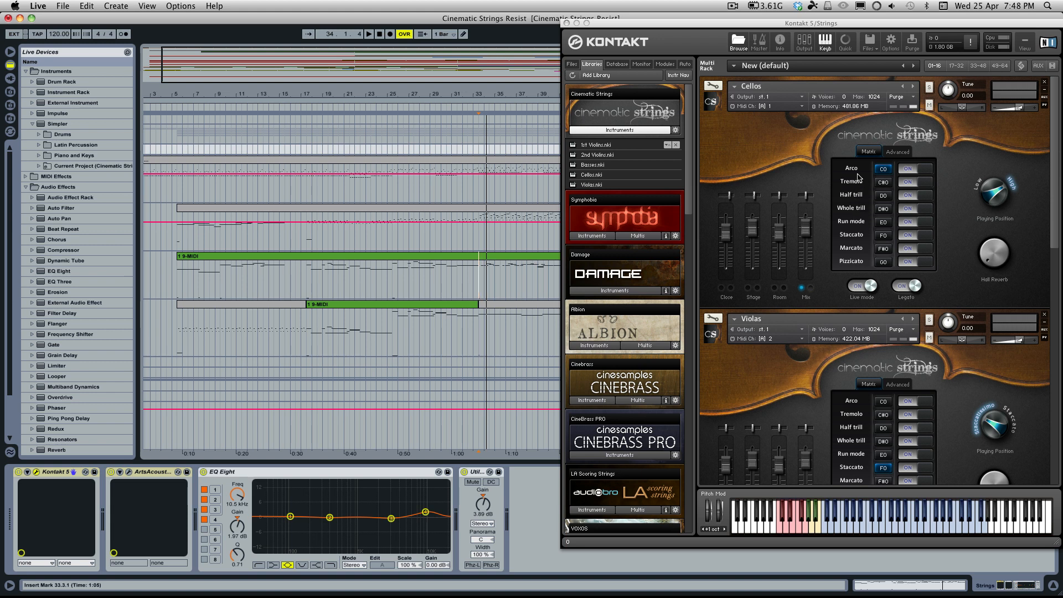
click(890, 154)
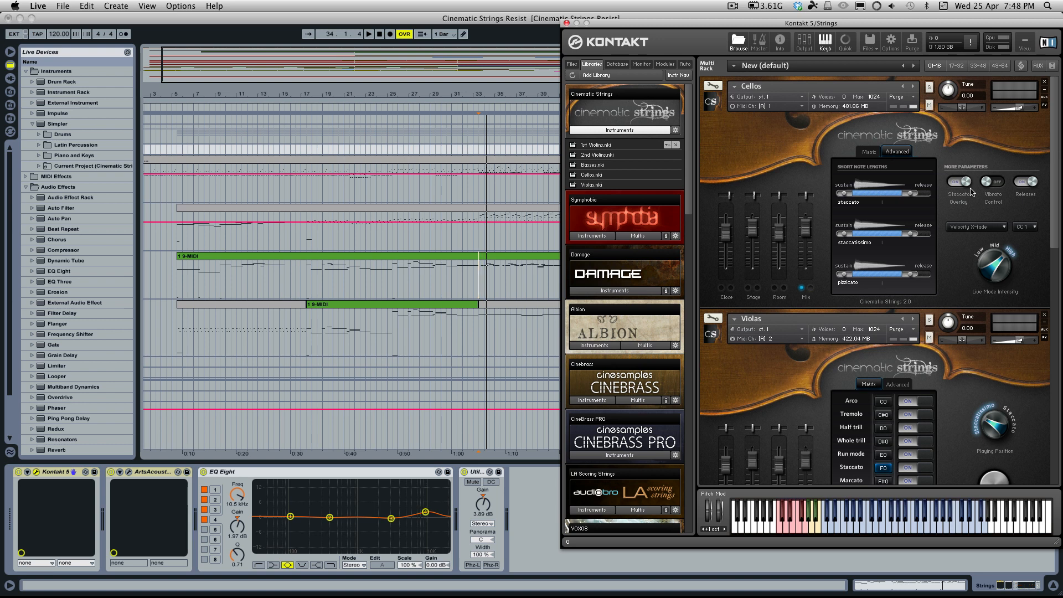
key(space)
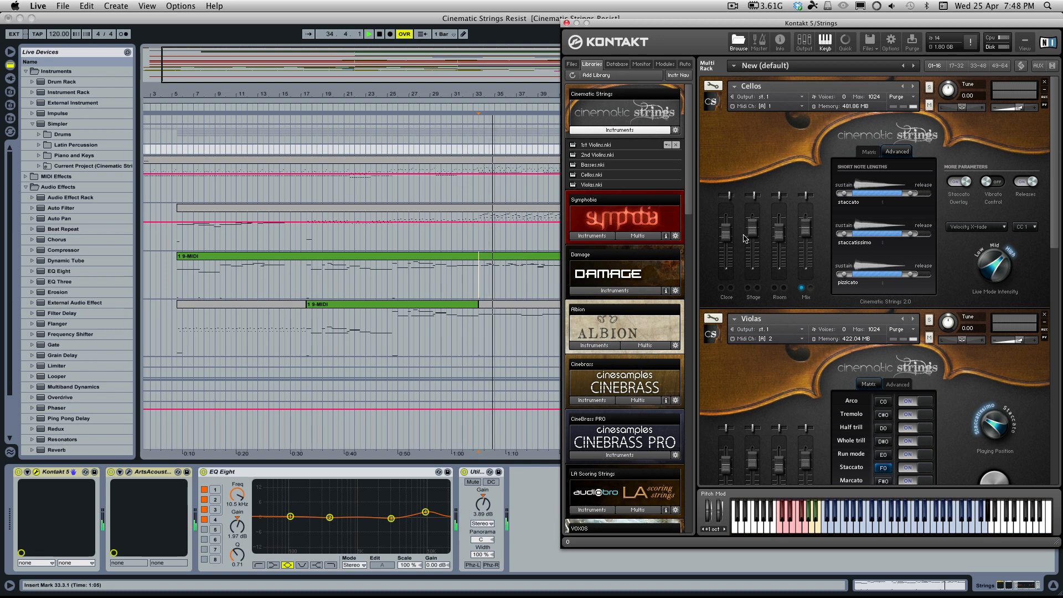
Open the first clip on the 8 MIDI track to show its notes and velocities up to bar 36
double_click(501, 258)
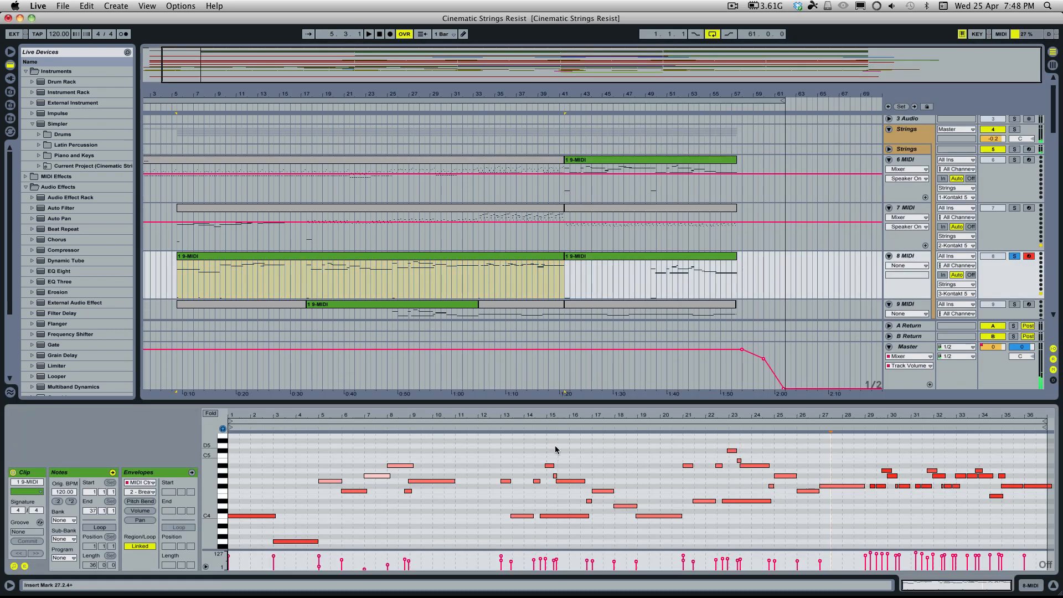
click(756, 465)
click(892, 511)
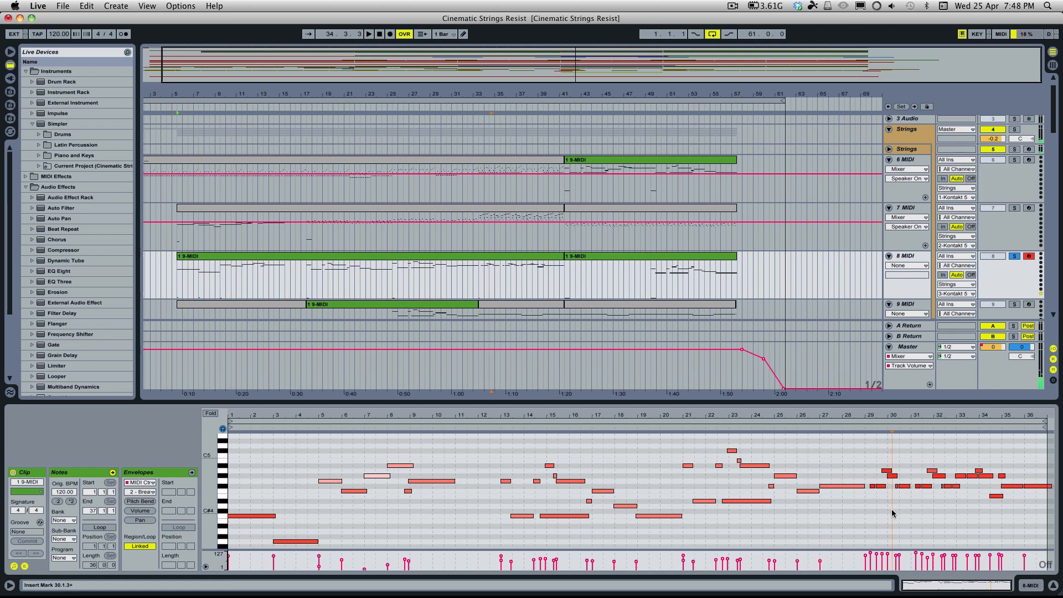
Try velocities of 50 and 127 on the F#4 note at 29.1.4, playing the clip from just before it
click(873, 486)
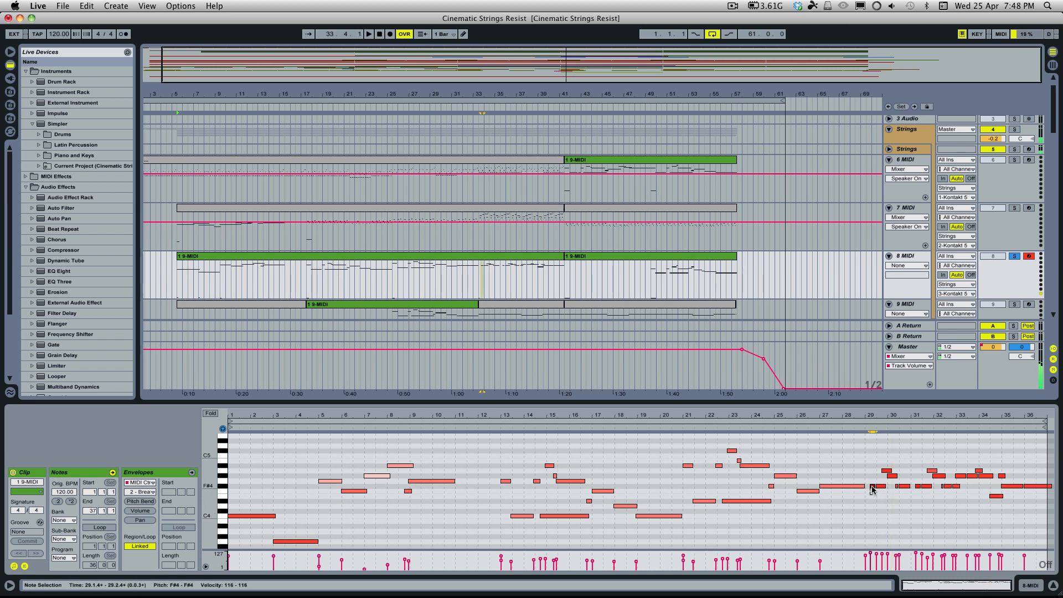
click(875, 546)
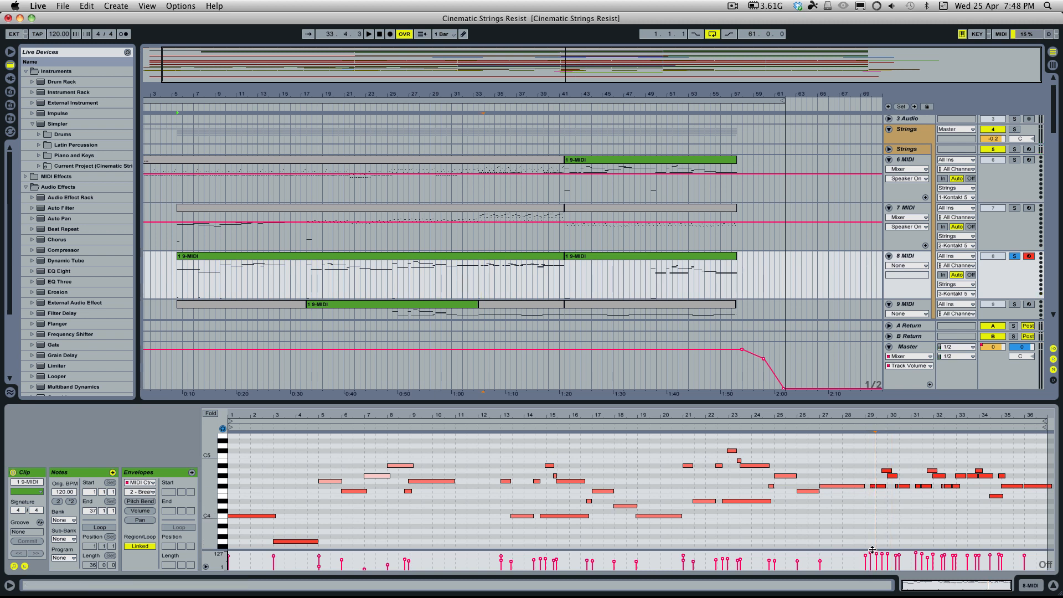
drag(873, 555, 873, 559)
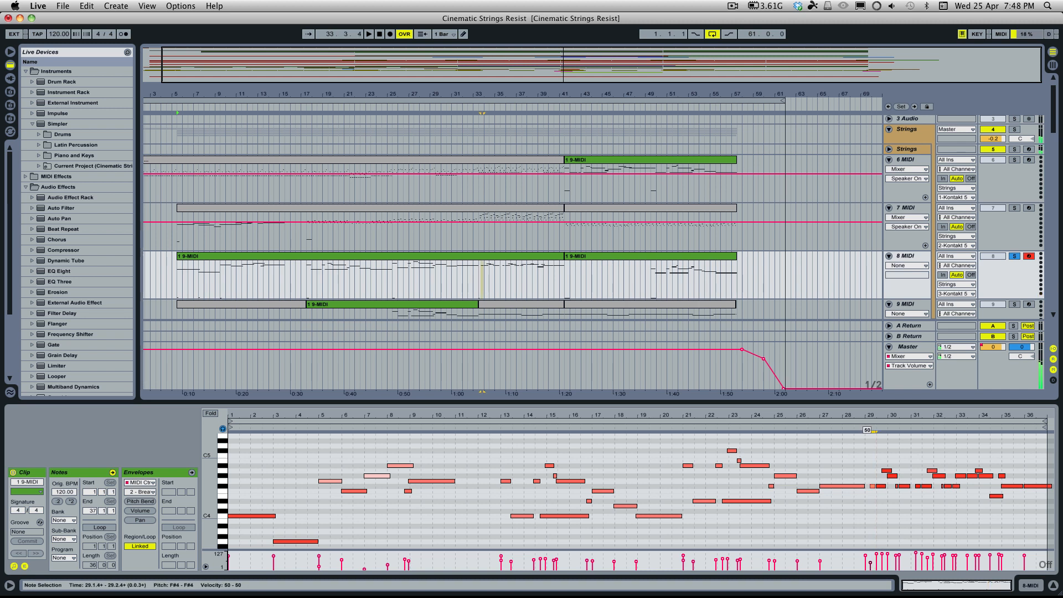
click(856, 431)
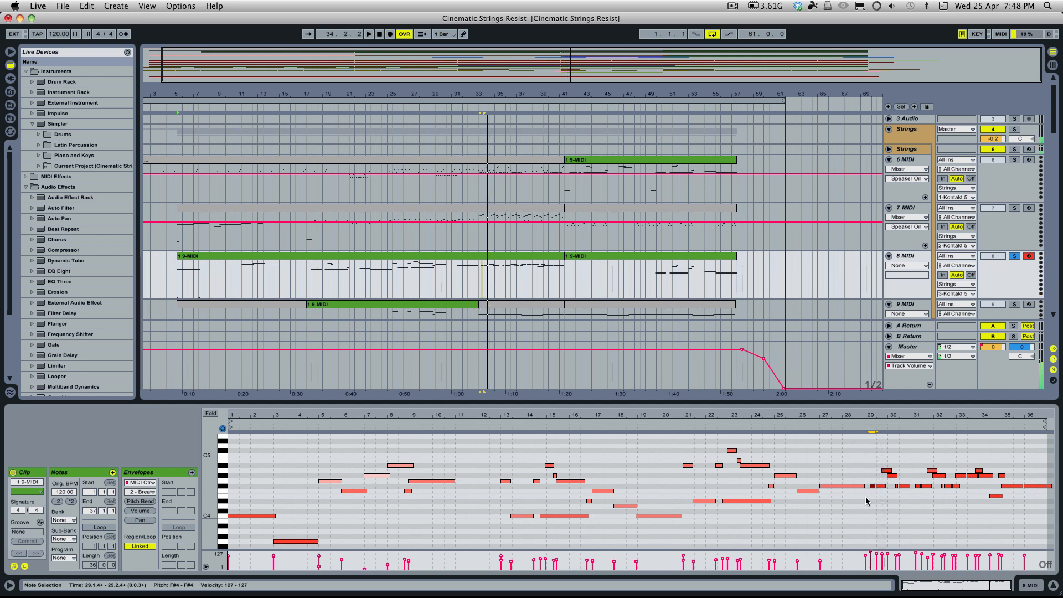
click(858, 429)
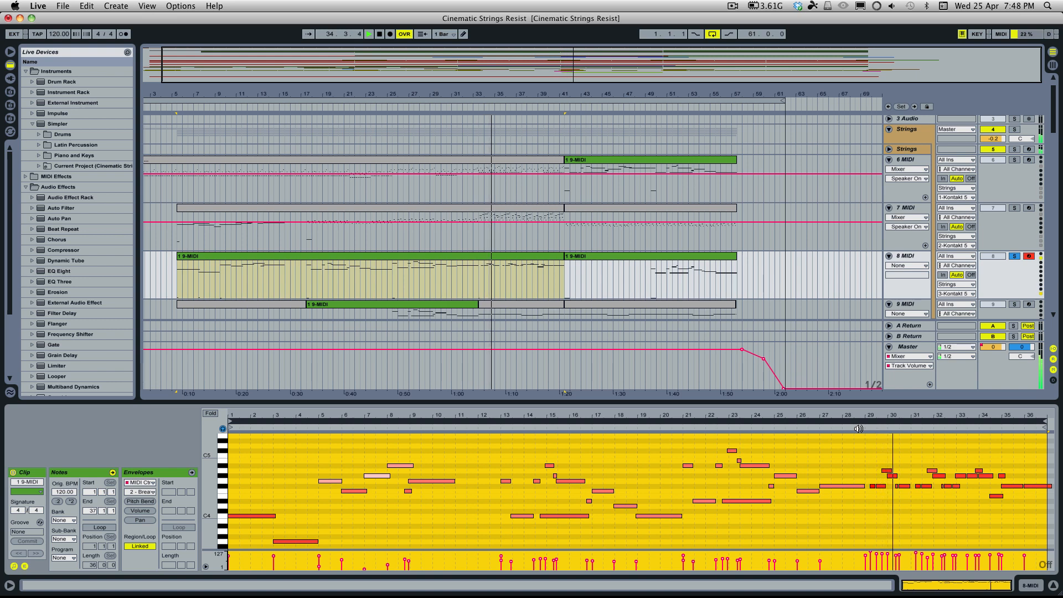
Raise the velocities of the selected F#4 notes in clip bar 30, play the passage, and unsolo 8 MIDI
click(901, 557)
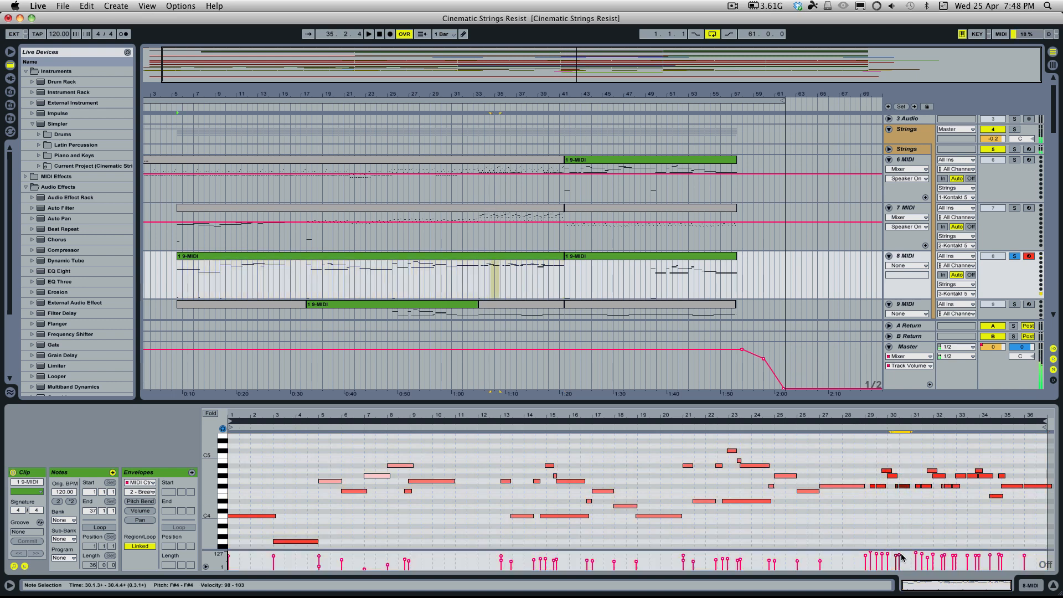
drag(902, 558, 902, 551)
click(866, 428)
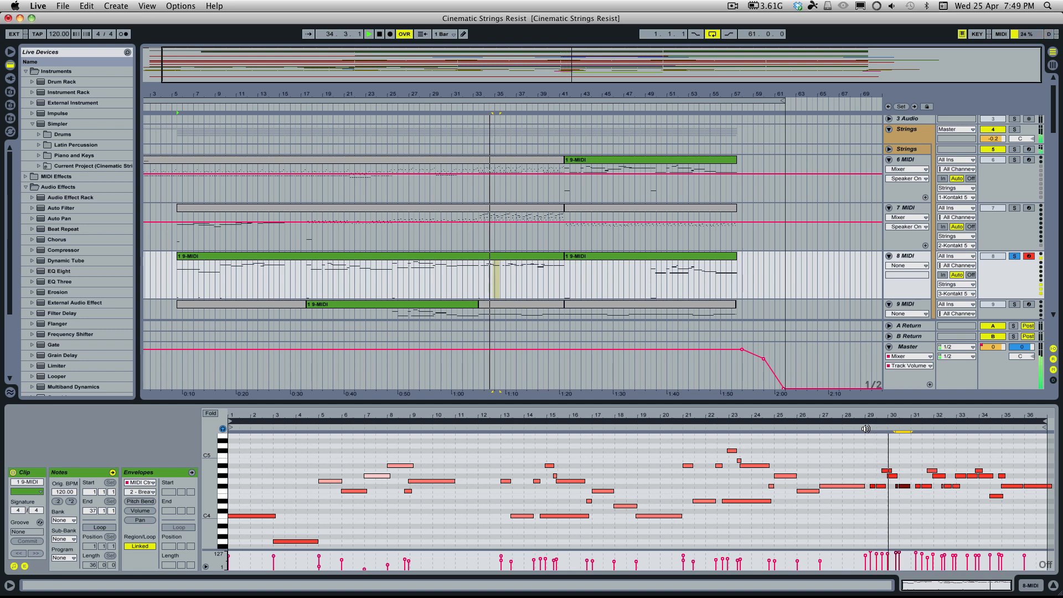
click(1015, 256)
key(space)
Turn off Staccato Overlay for the Cellos in the Strings Kontakt window and move the window aside
click(922, 148)
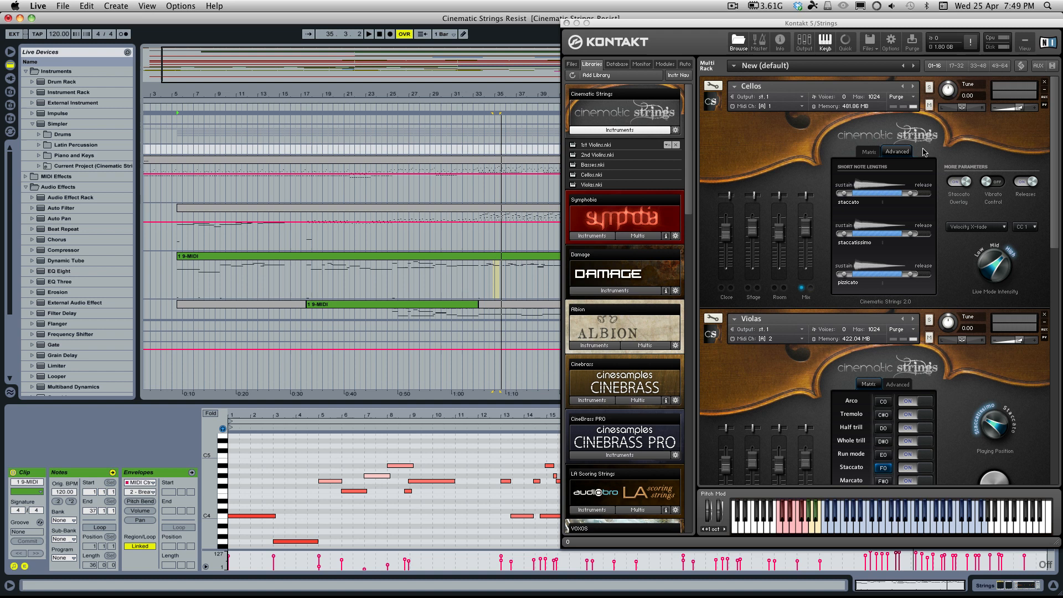
click(964, 182)
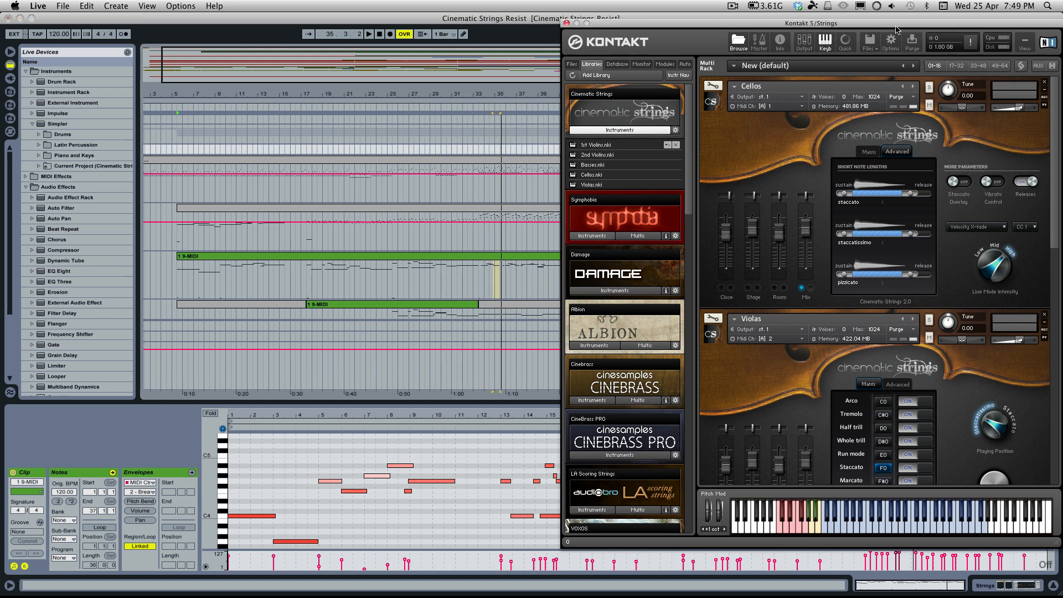
drag(897, 29, 446, 52)
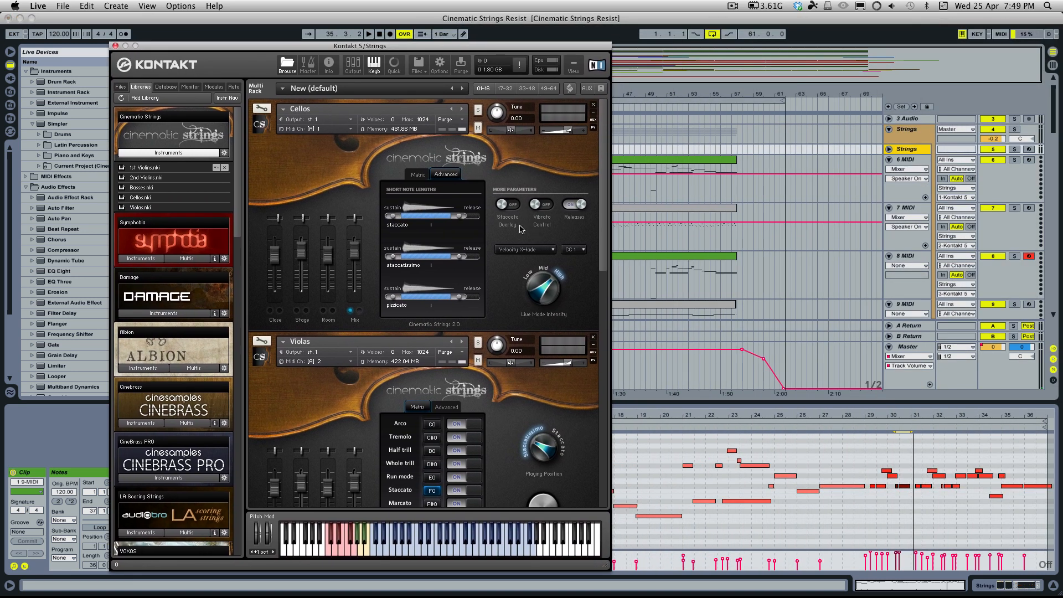
Show the 1st Violins' advanced parameters with Staccato Overlay off and play the arrangement from 35.3.1
scroll(543, 299, down, 5)
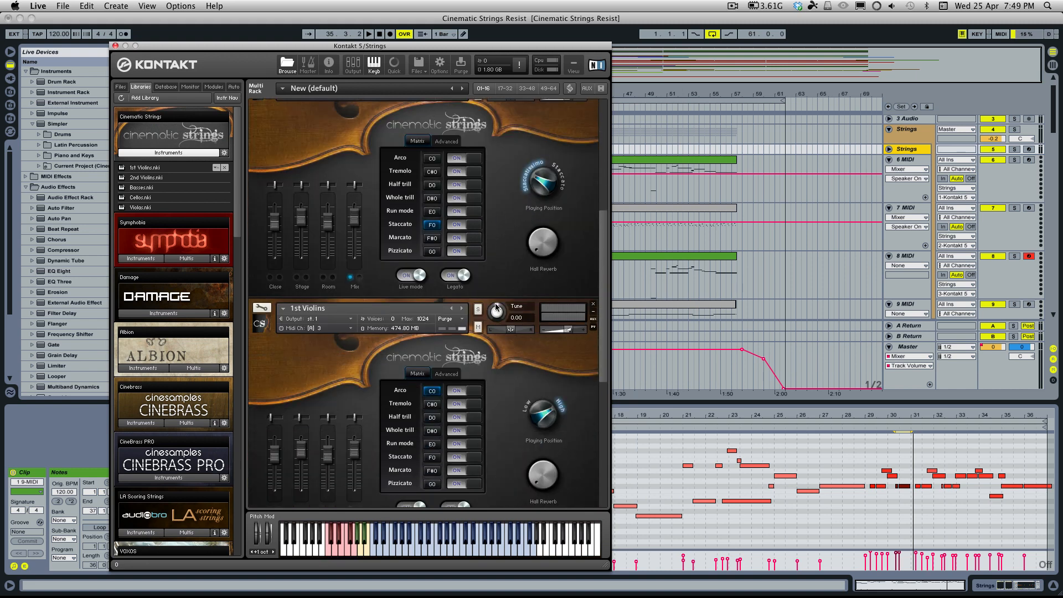
scroll(516, 316, down, 2)
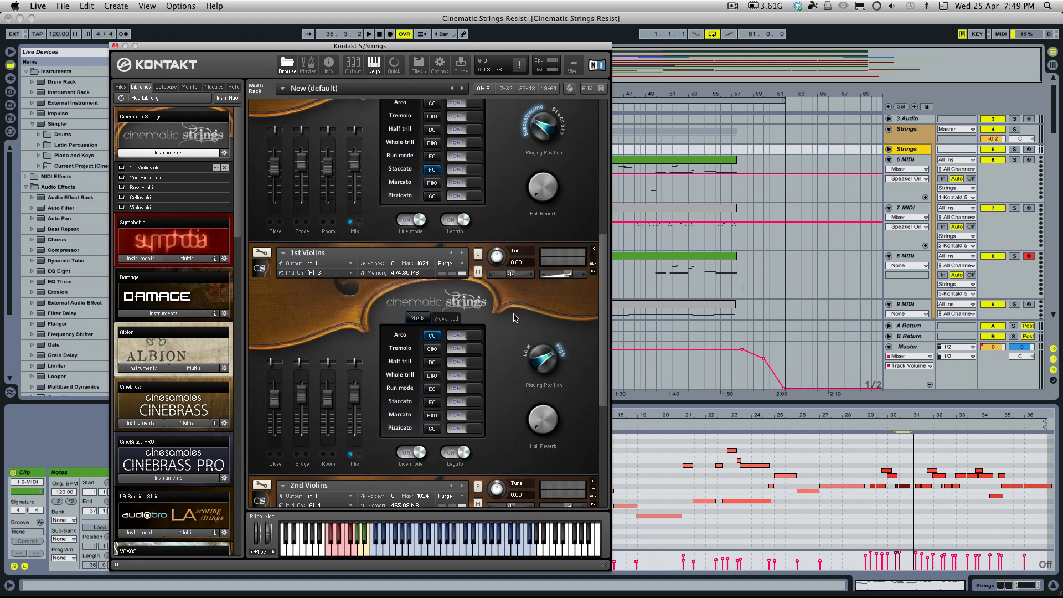
click(446, 319)
drag(475, 47, 262, 42)
click(499, 278)
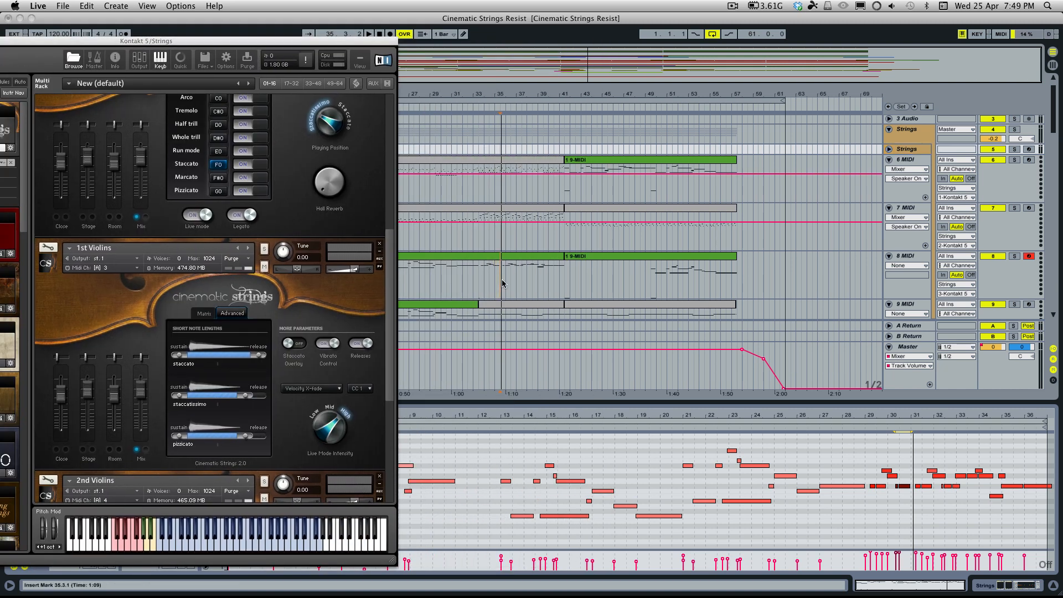
key(space)
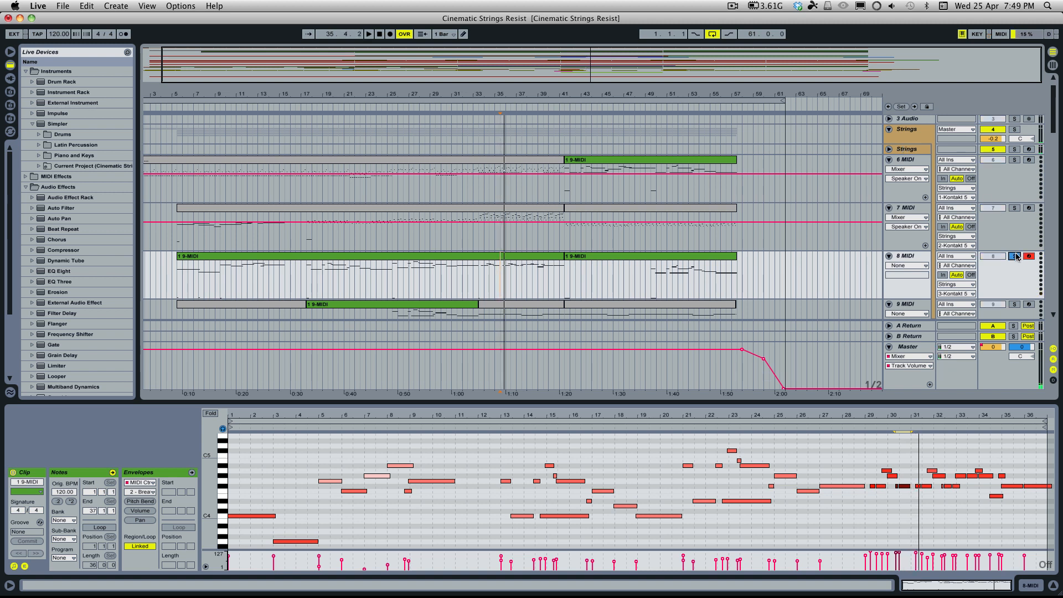
Play the soloed 8 MIDI track from 33.3.1 and turn on Staccato Overlay for the 1st Violins during playback
click(480, 274)
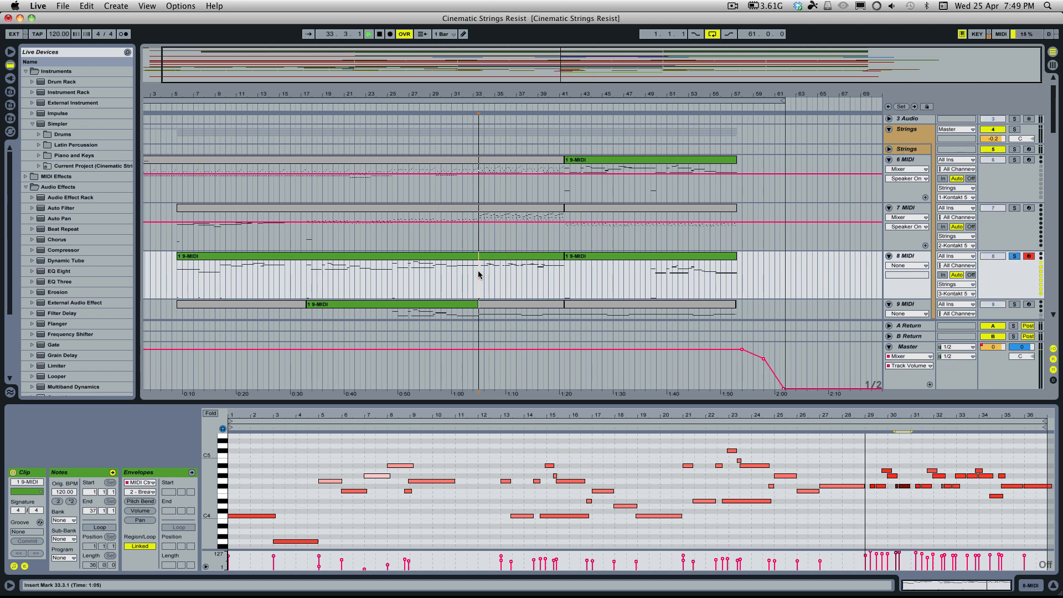
click(919, 151)
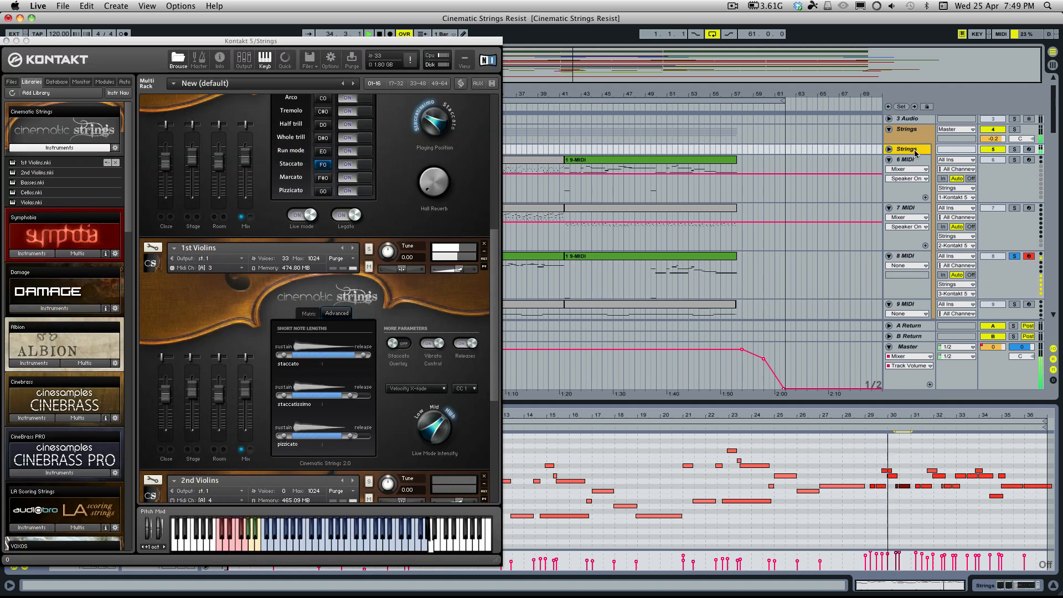
click(405, 348)
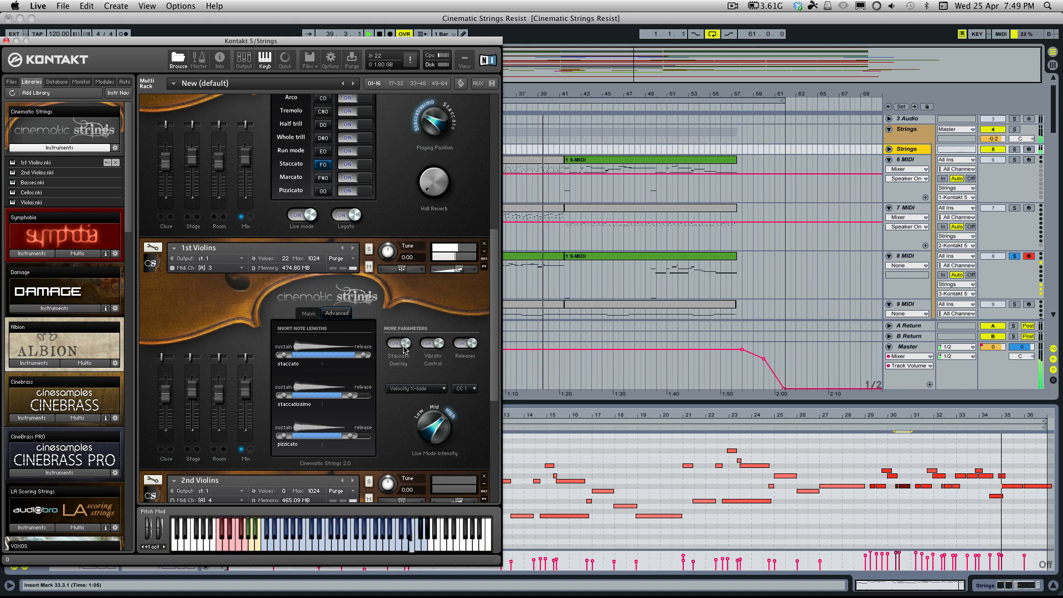
Stop playback and put the Strings Kontakt window away
scroll(871, 190, down, 3)
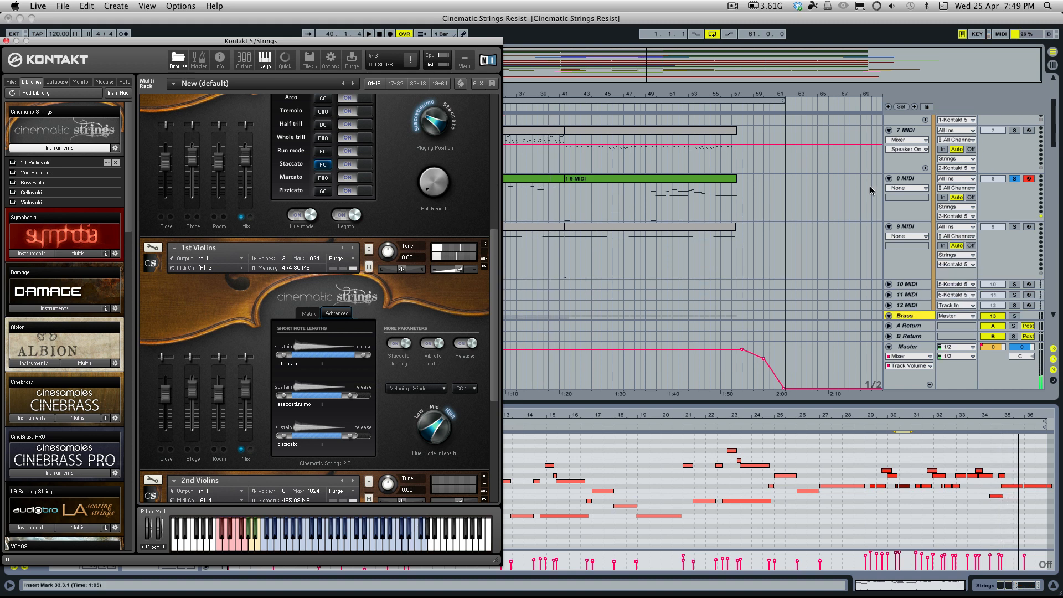
drag(60, 41, 388, 37)
click(335, 36)
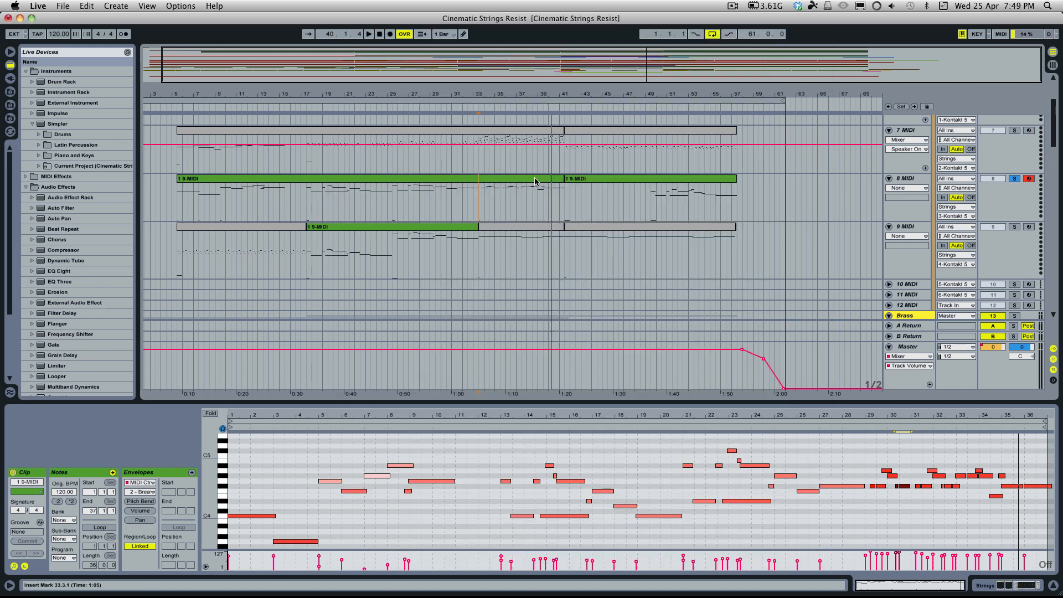
Solo the Wind track and play its 41-MIDI clip from 33.3.1
scroll(559, 216, down, 10)
scroll(557, 215, up, 1)
scroll(556, 215, up, 3)
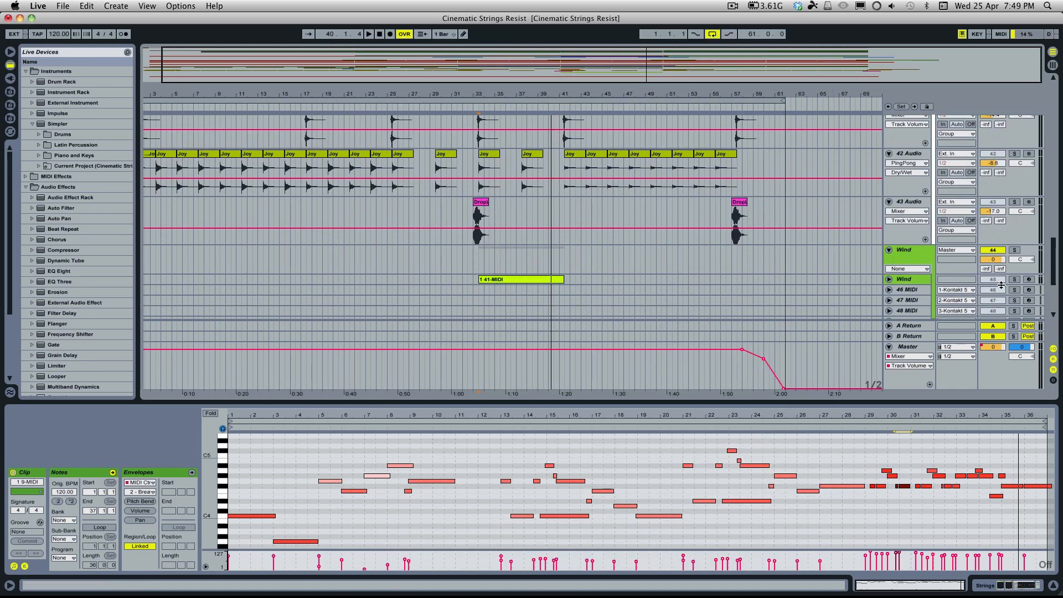
scroll(1012, 282, up, 10)
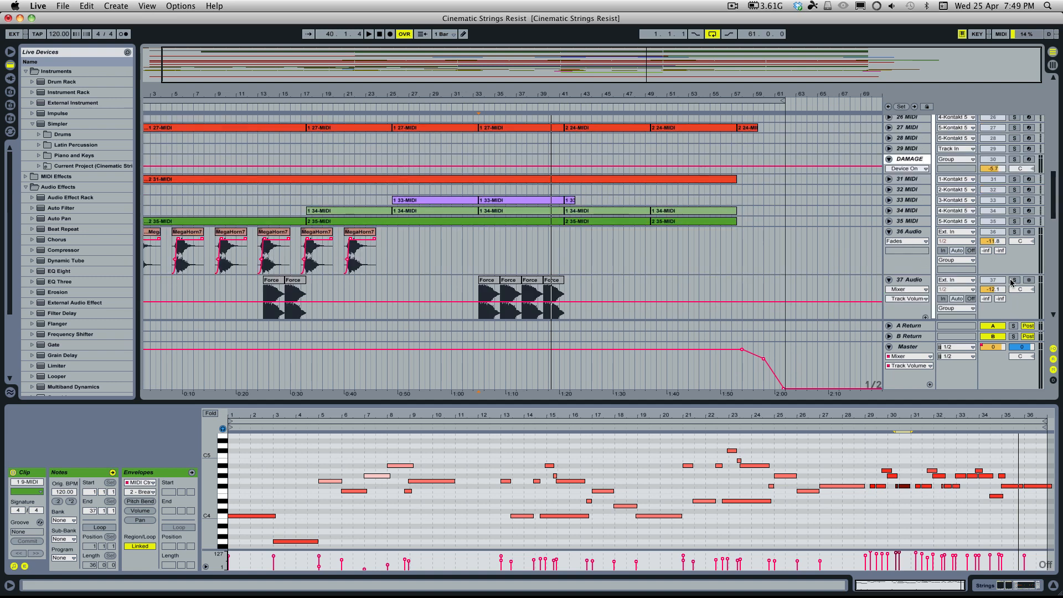
scroll(1013, 282, down, 10)
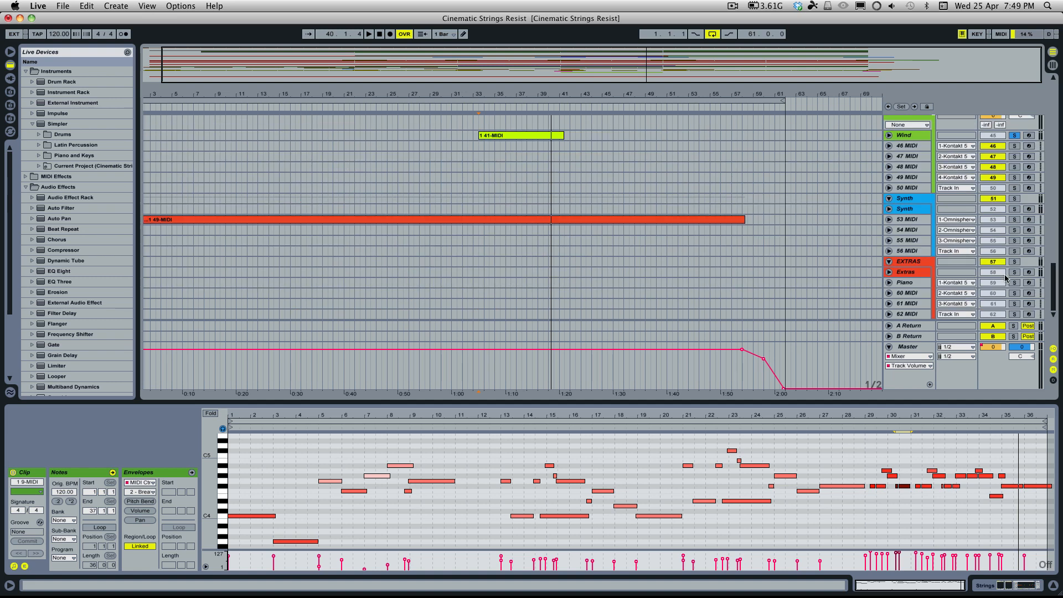
click(513, 138)
key(space)
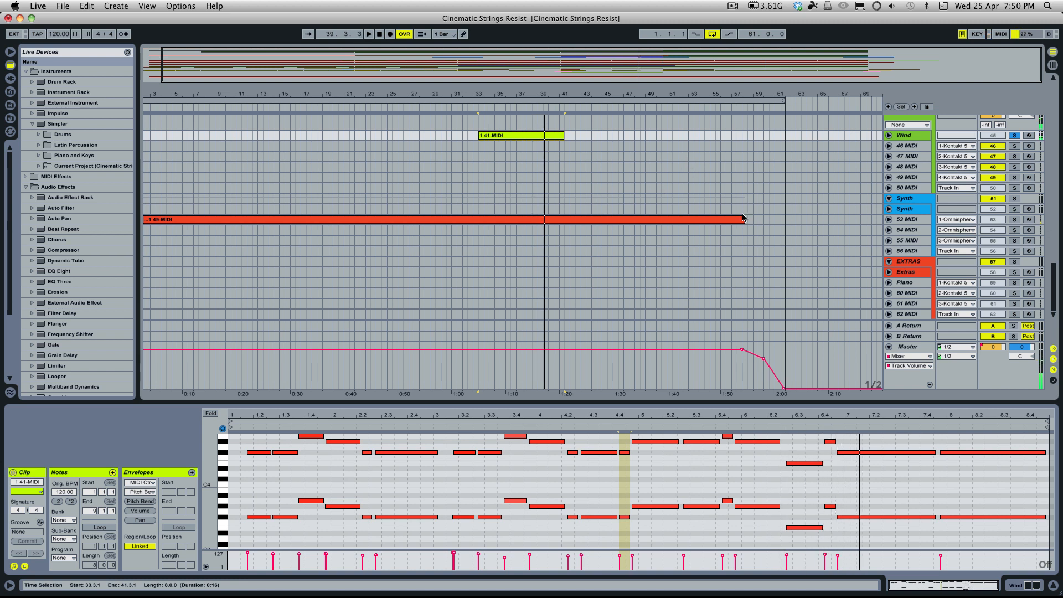
Toggle the Wind track's solo off and back on, and solo the 8 MIDI track in the Strings group
scroll(731, 194, up, 1)
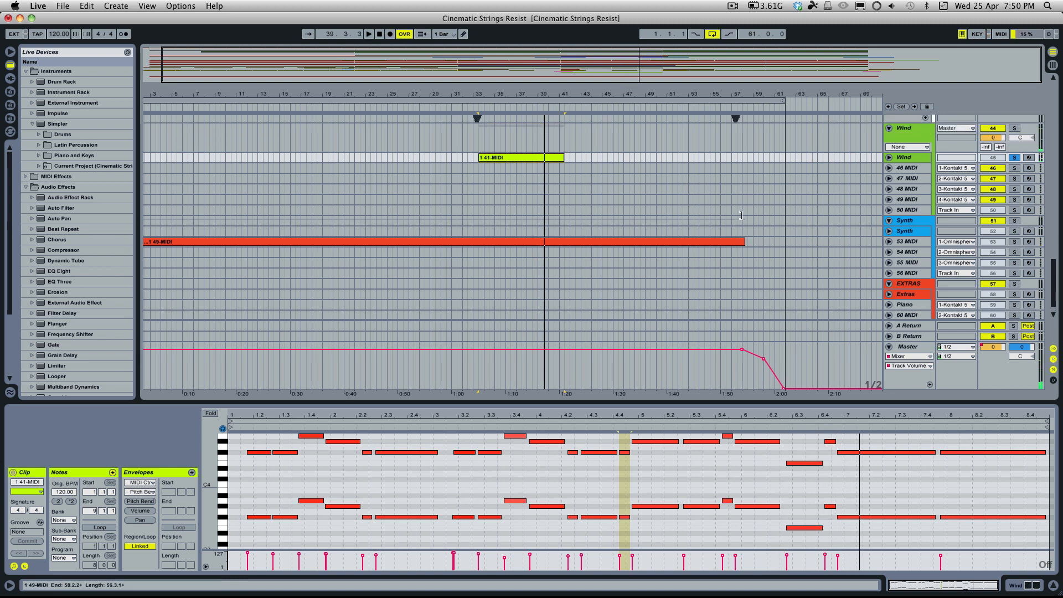
click(1016, 158)
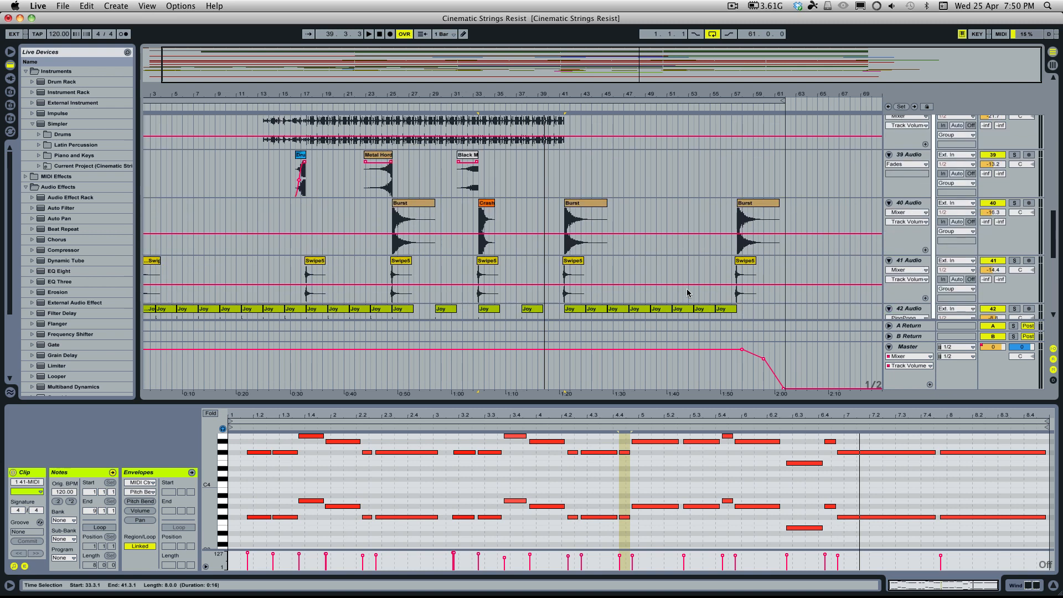
scroll(819, 228, down, 1)
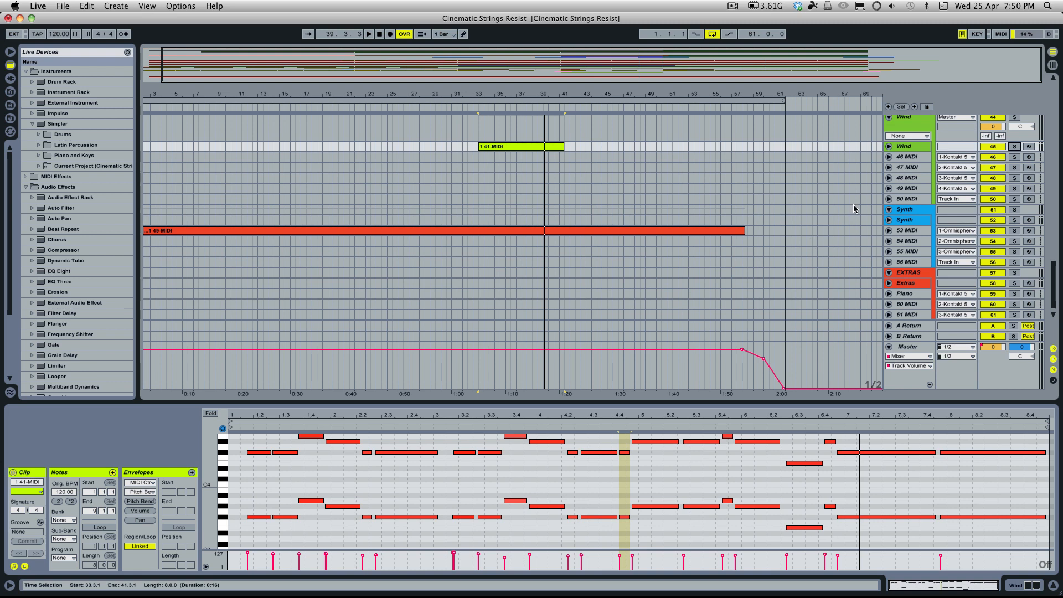
click(1012, 146)
scroll(687, 313, up, 5)
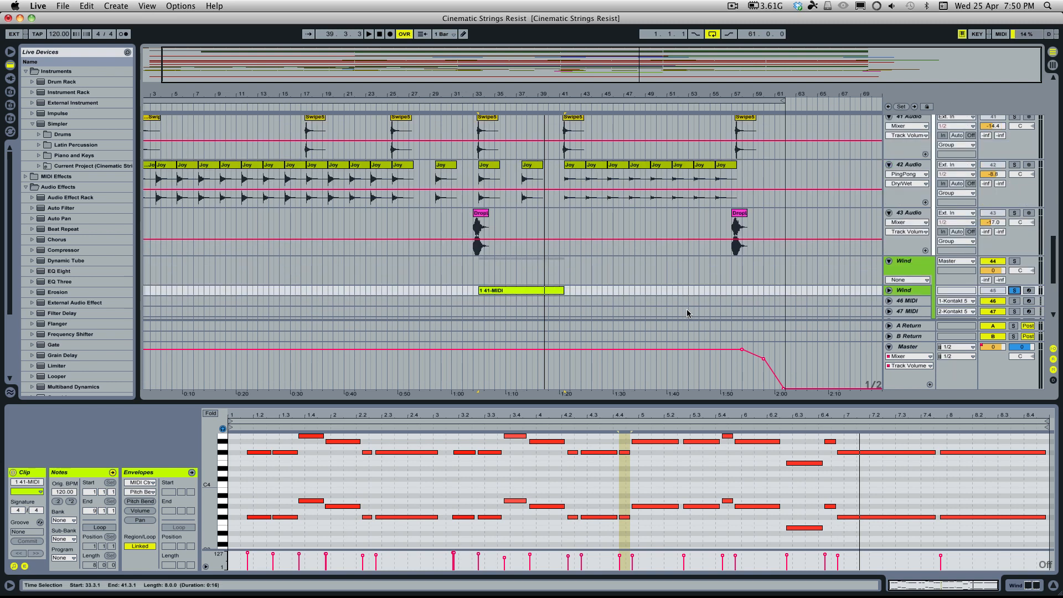
scroll(534, 256, up, 10)
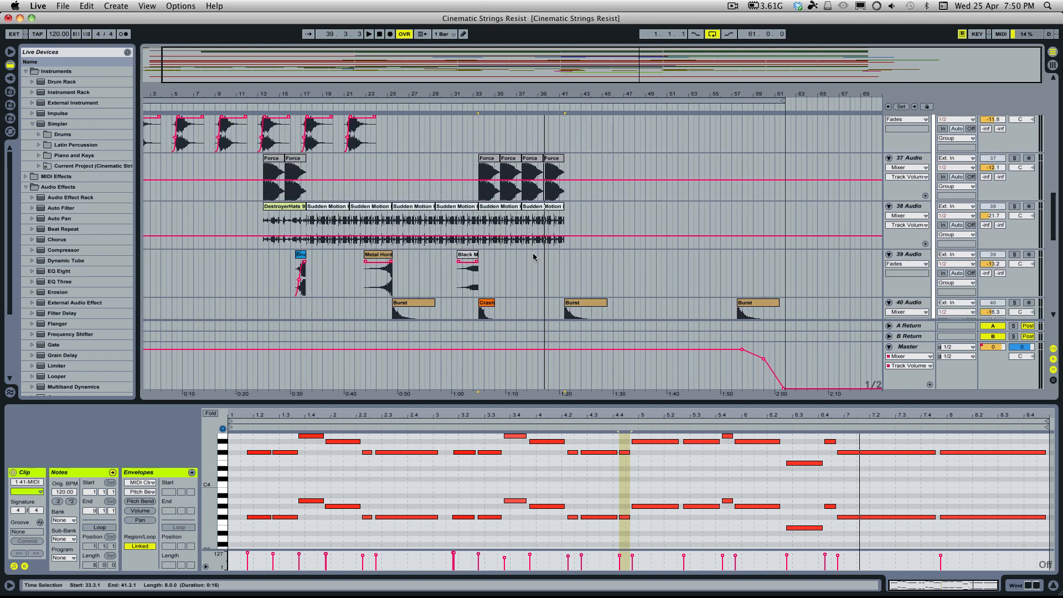
scroll(533, 256, up, 5)
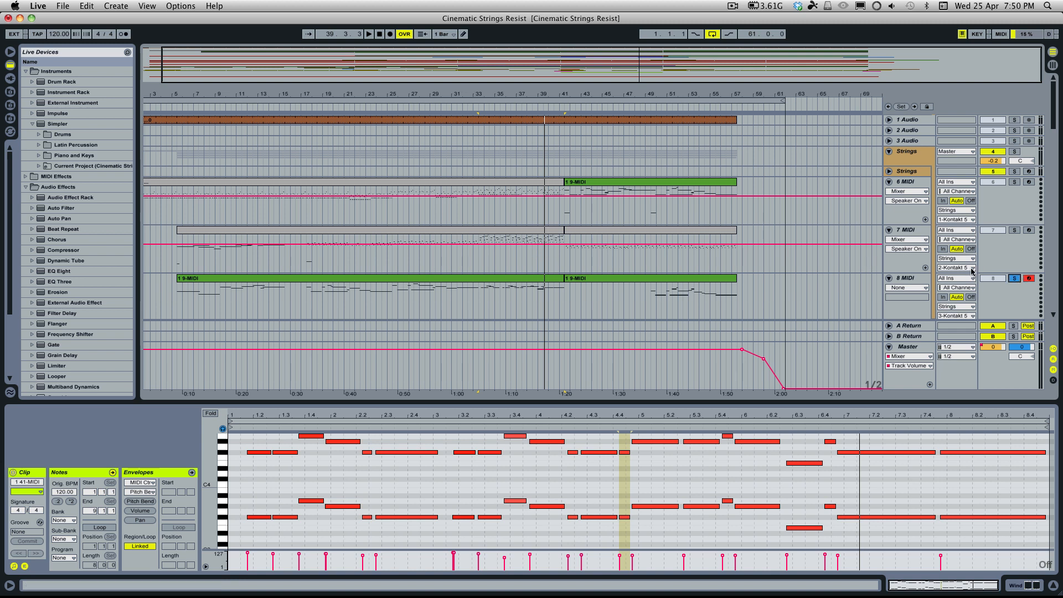
Audition the soloed 8 MIDI track, and play all the tracks together from 33.3.1
key(space)
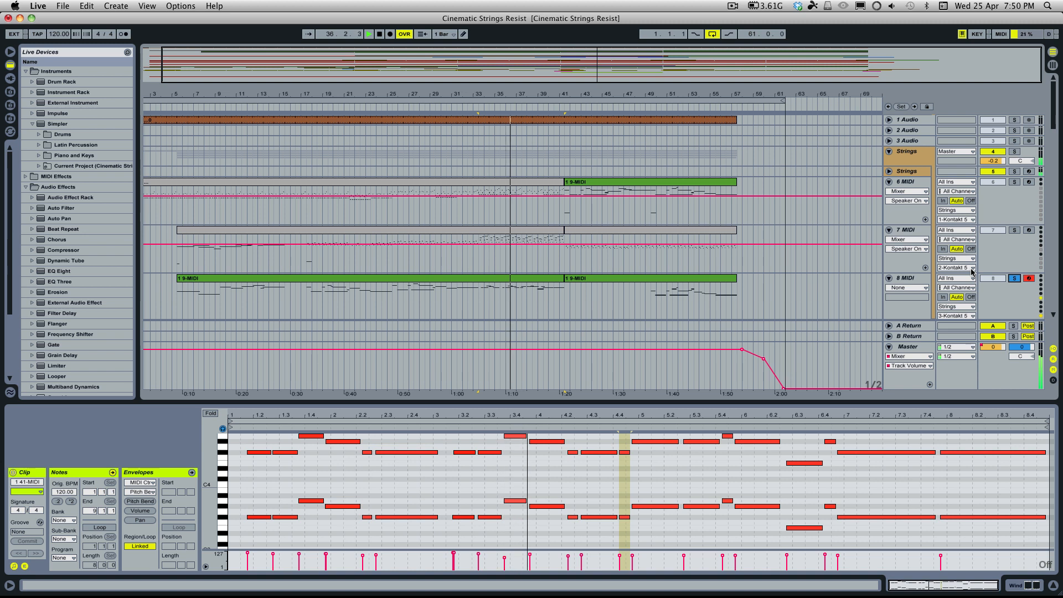
scroll(741, 252, down, 3)
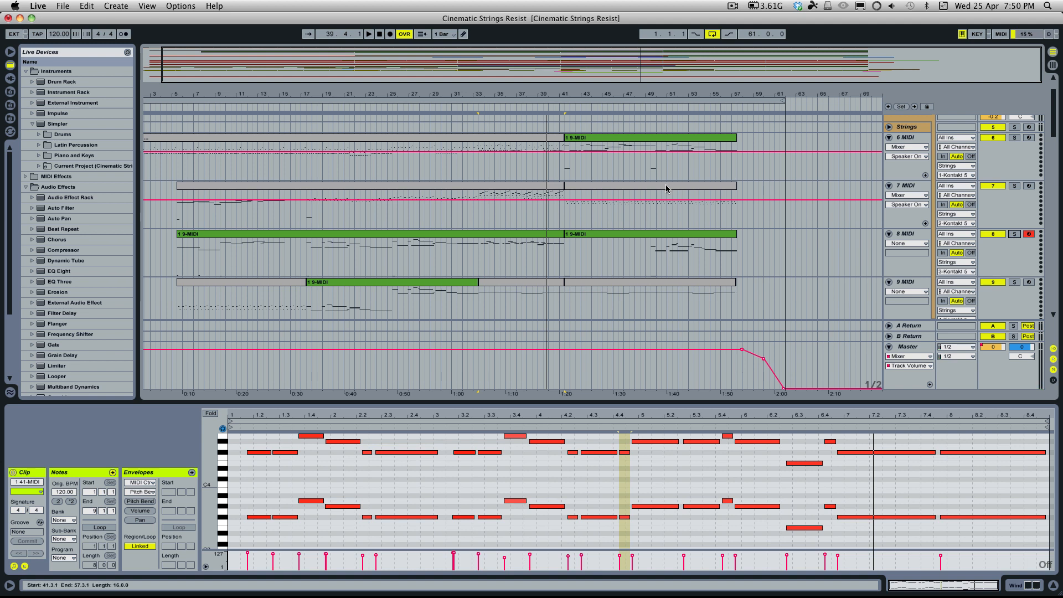
scroll(666, 188, up, 4)
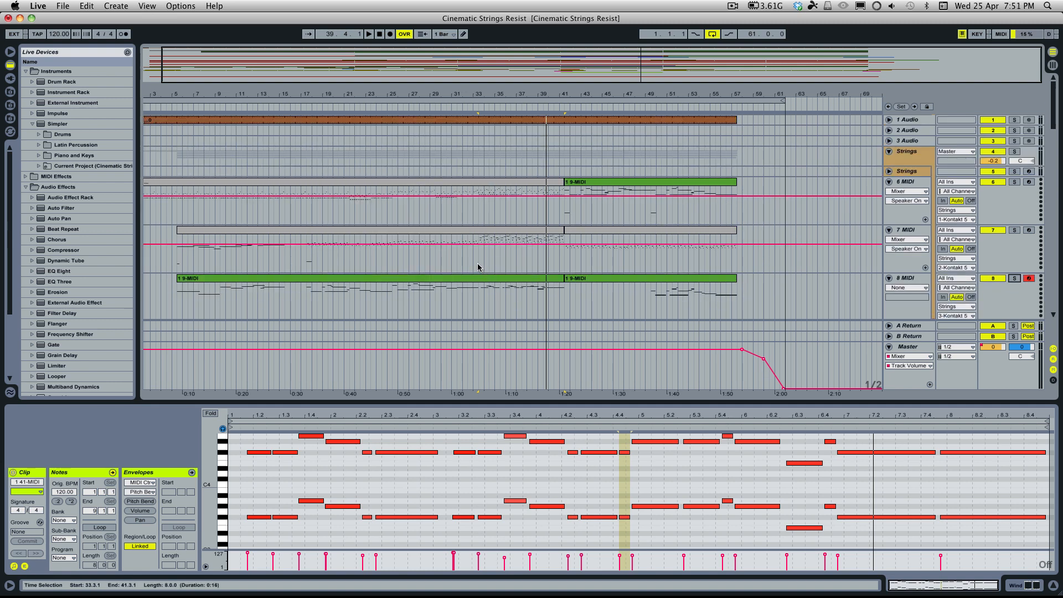
click(478, 263)
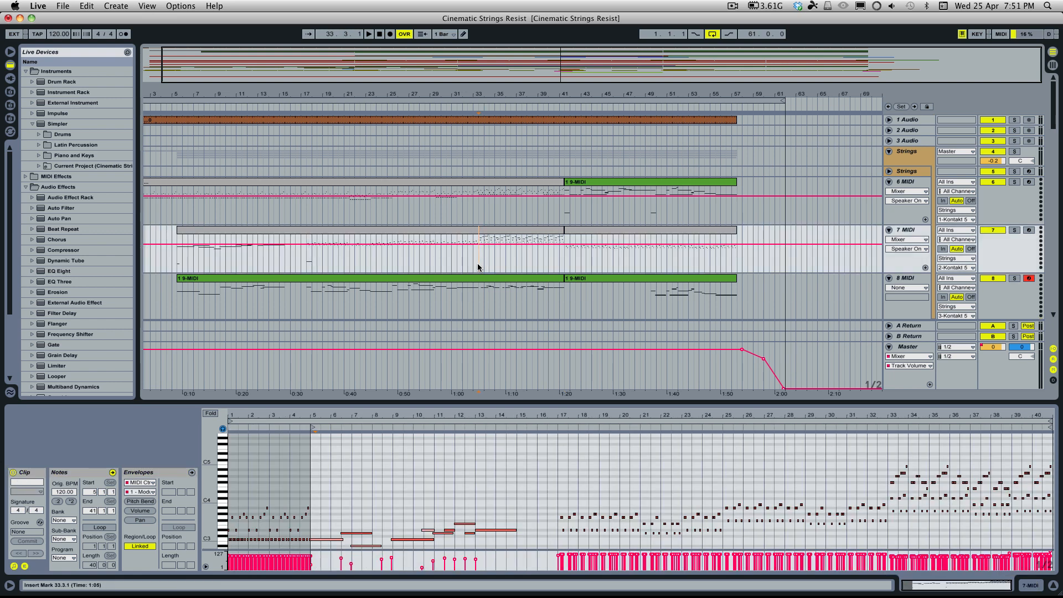
key(space)
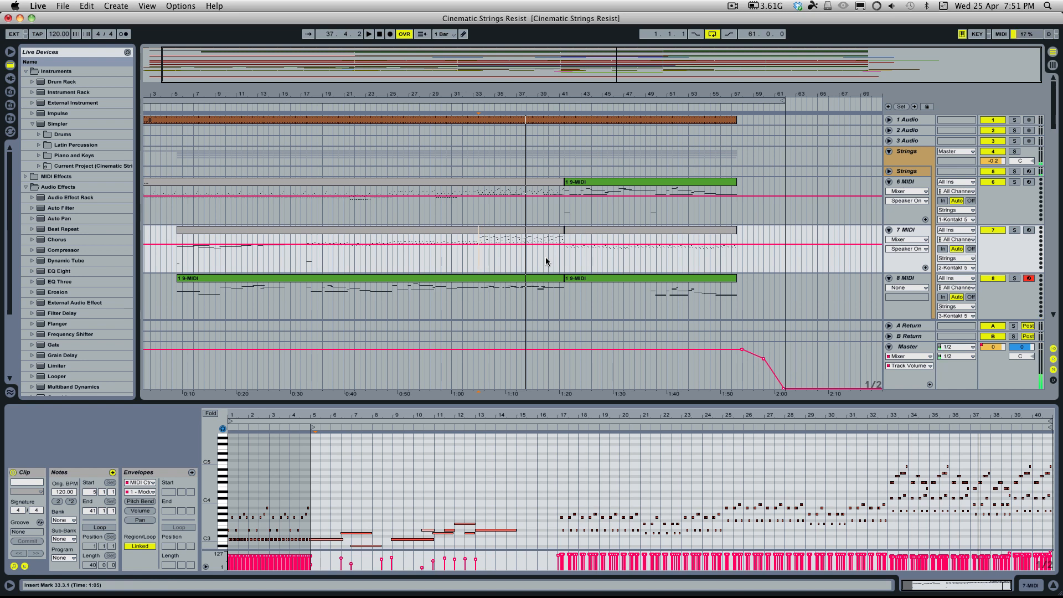
Open the 9 MIDI track's clip starting at 33.3.1 and examine its keyswitch and enlarged sustained notes in the note editor
scroll(546, 262, down, 8)
scroll(547, 262, up, 4)
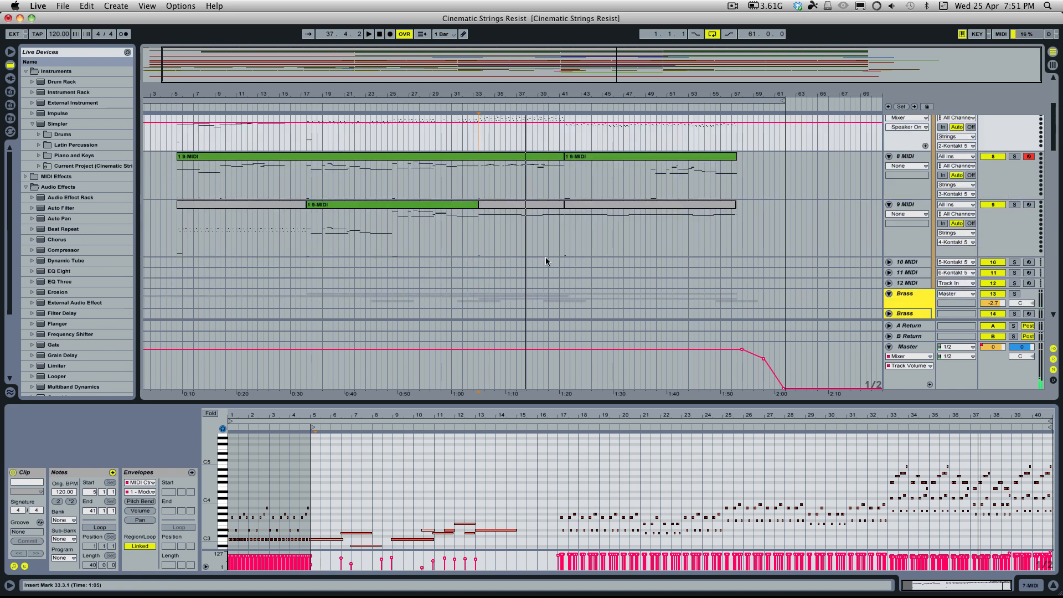
scroll(545, 261, up, 2)
click(546, 259)
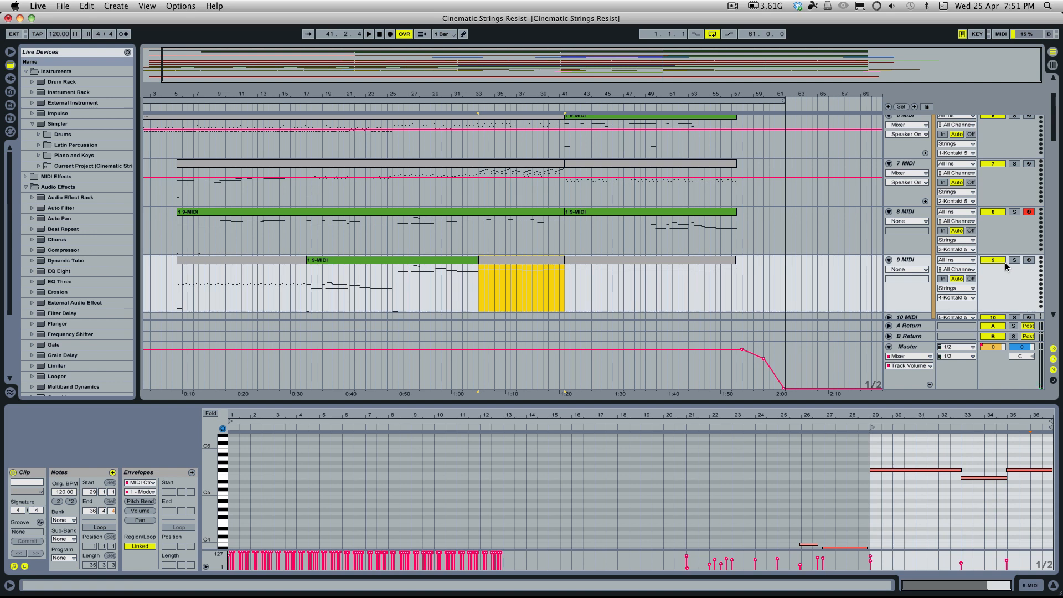
click(451, 285)
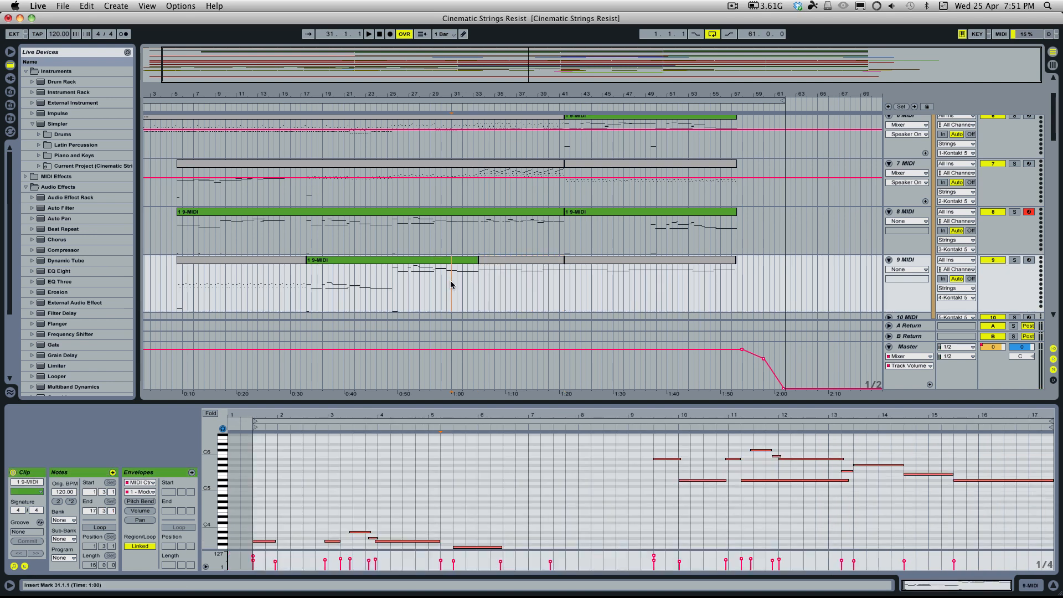
click(483, 259)
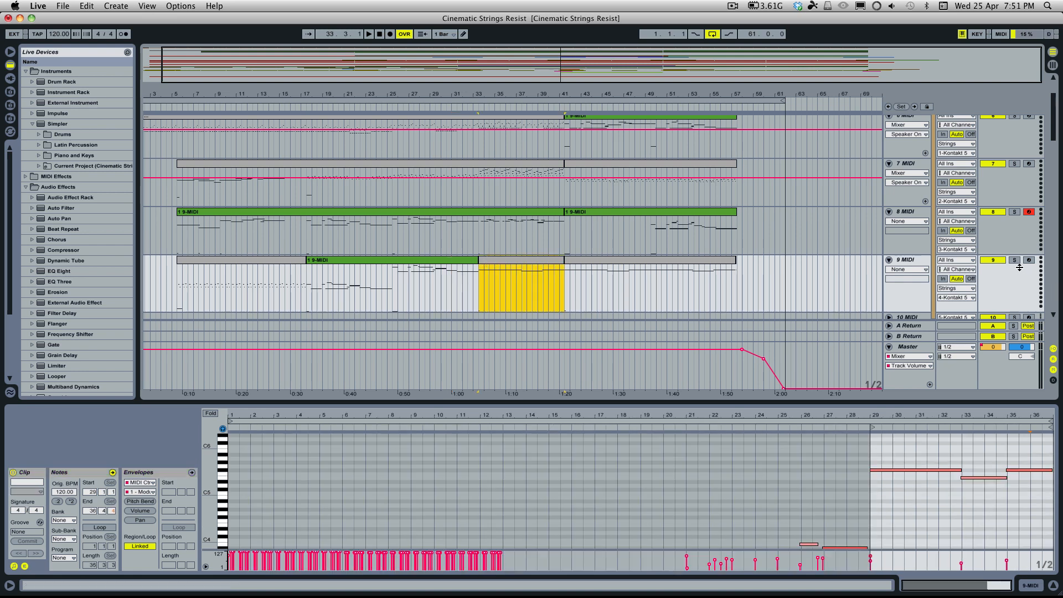
scroll(963, 481, down, 10)
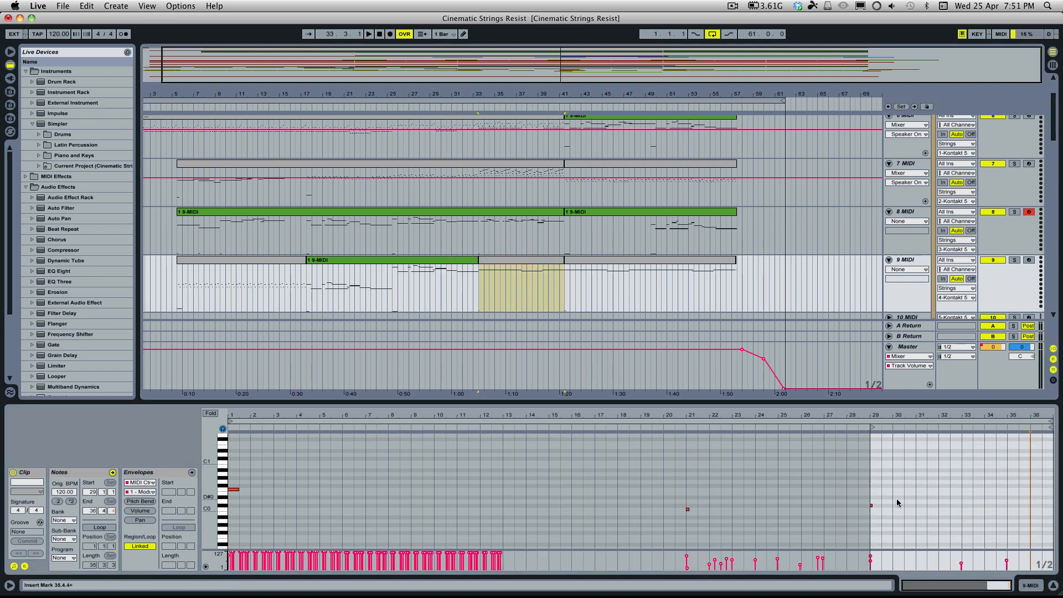
scroll(960, 446, up, 10)
scroll(590, 281, up, 3)
scroll(591, 281, down, 4)
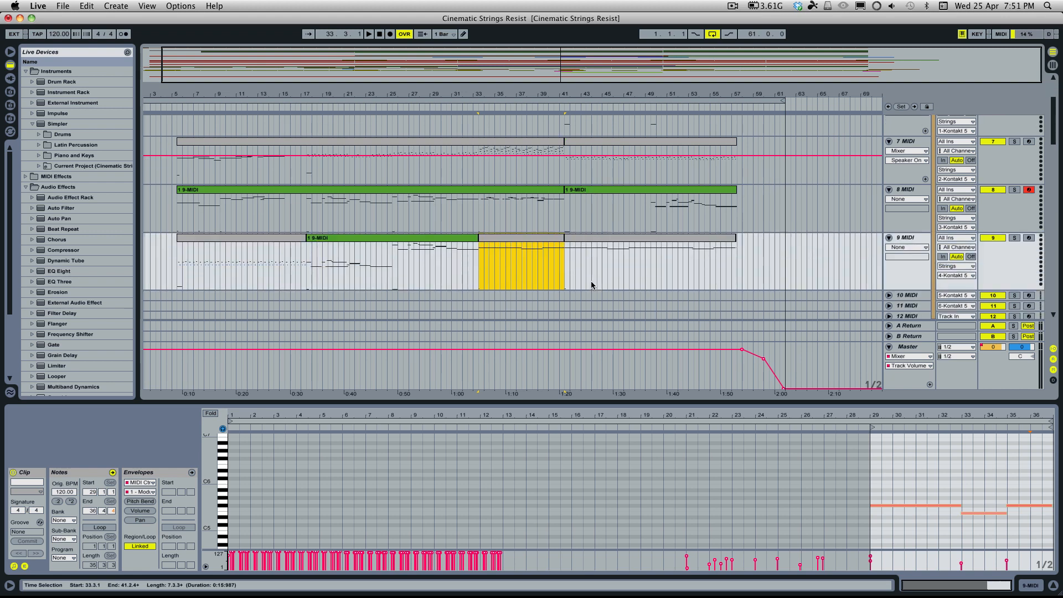
click(517, 241)
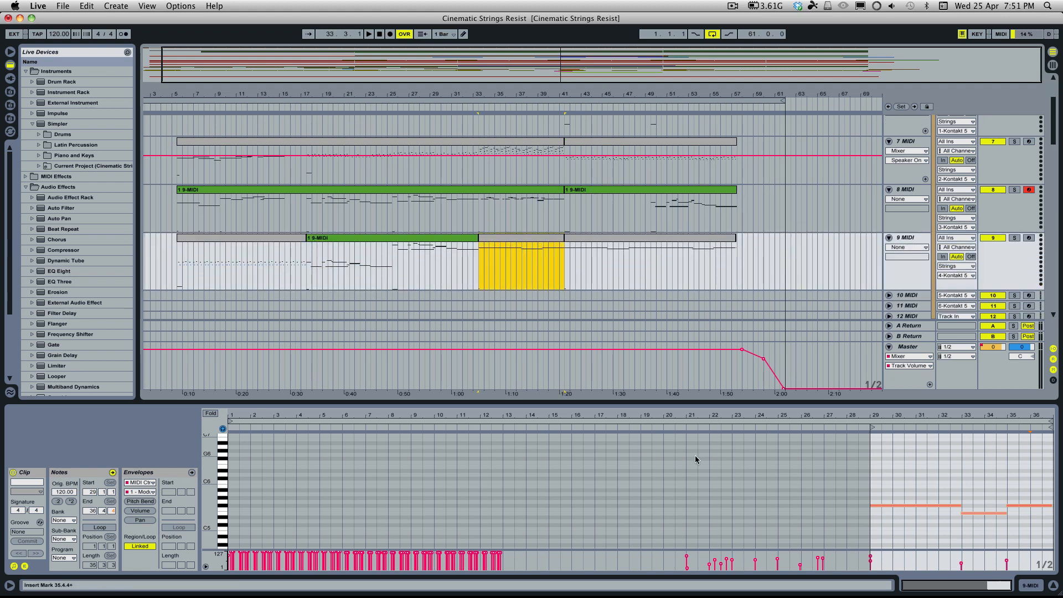
drag(208, 503, 222, 477)
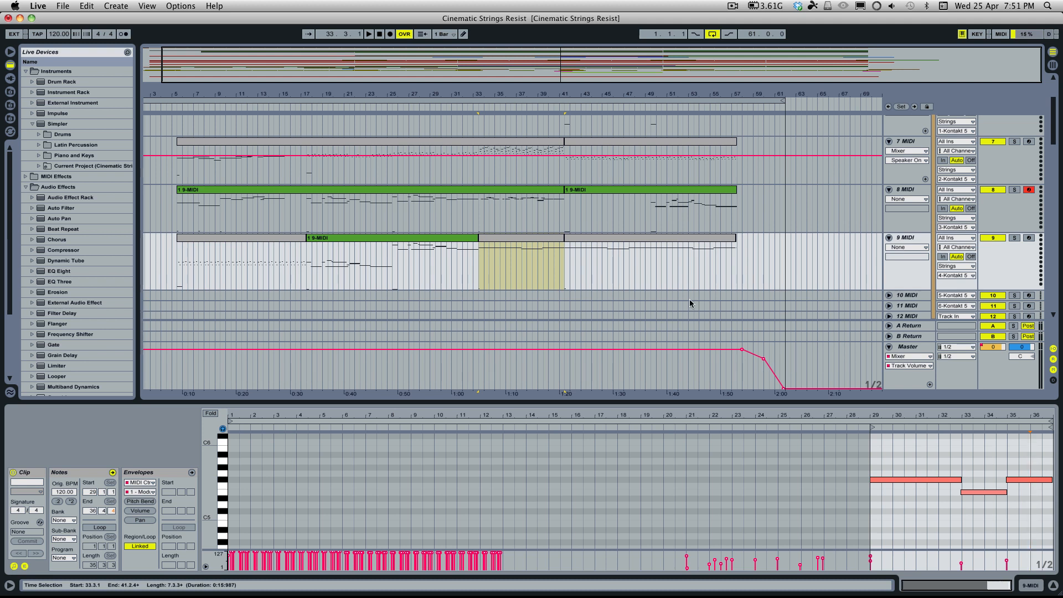
Play the passage from 33.3.1 while toggling the 9 MIDI track's solo on and off twice, and stop playback
key(space)
click(1015, 238)
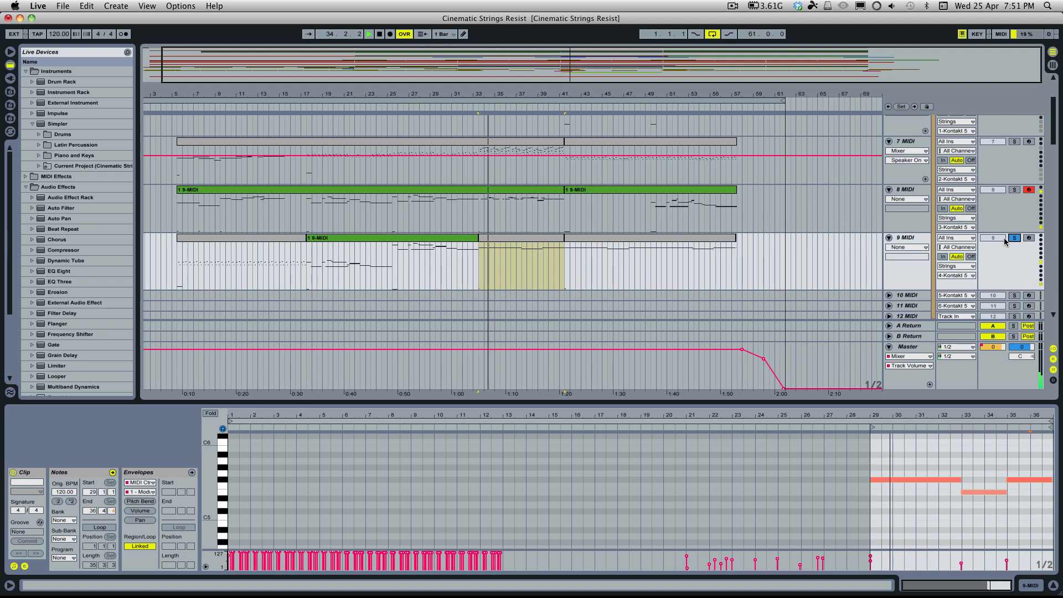
click(1015, 239)
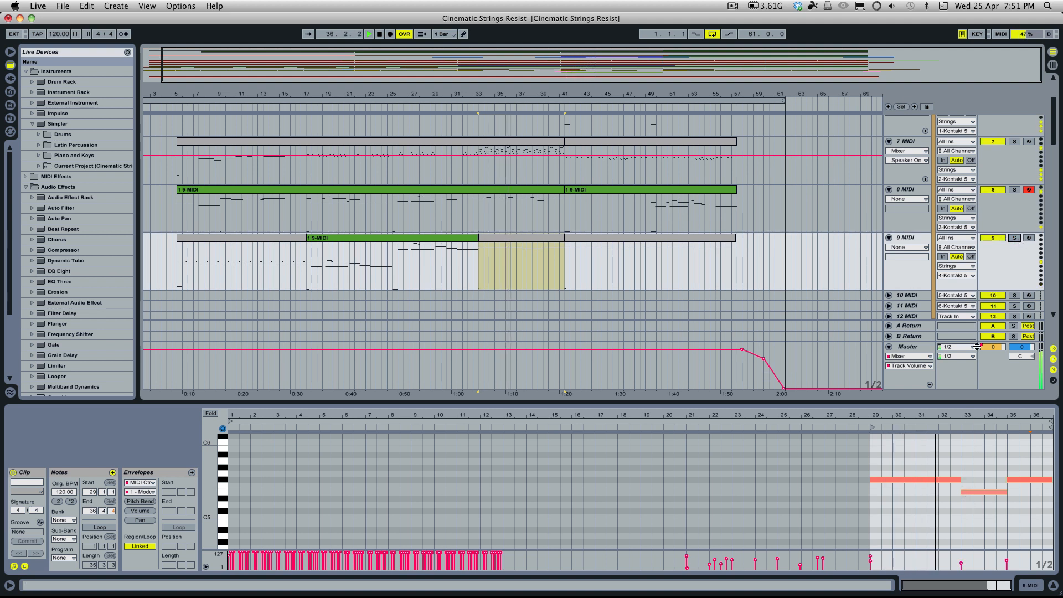
click(1015, 238)
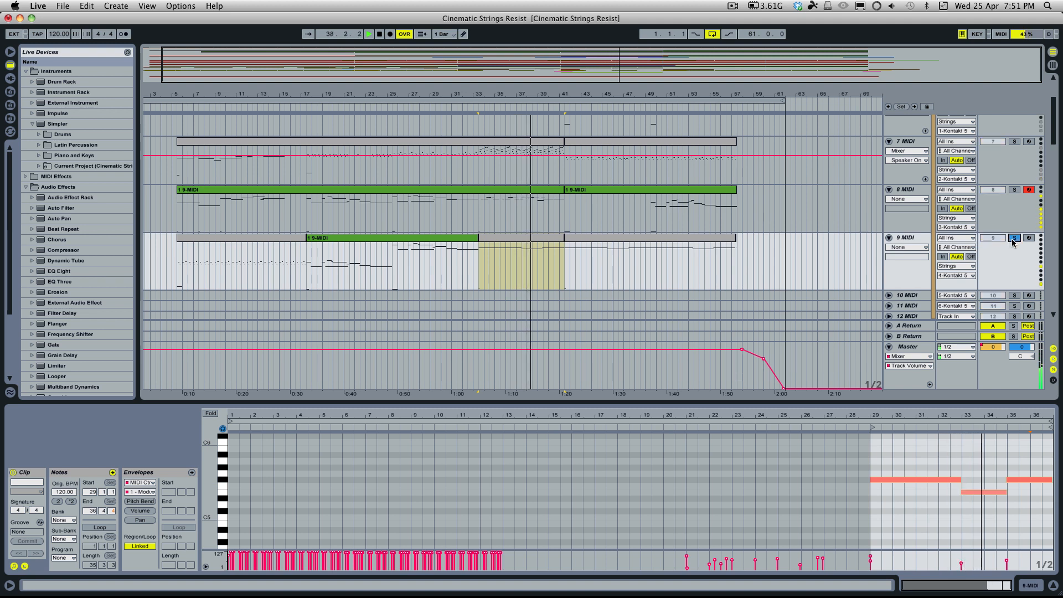
click(1013, 241)
key(space)
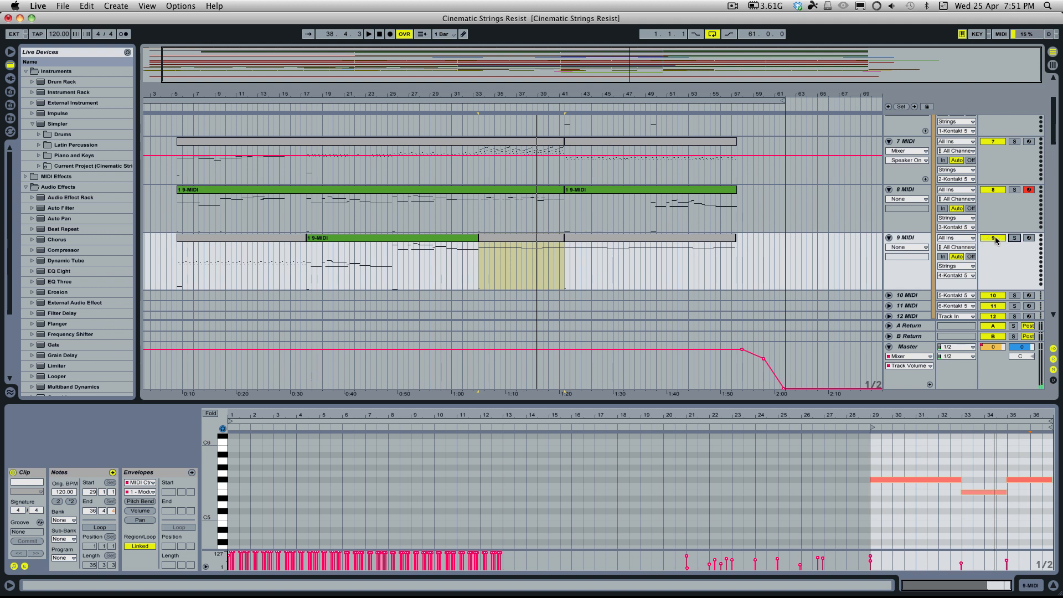
Replay the passage from 33.3.1, muting and unmuting the 9 MIDI track and soloing it to compare its contribution
key(space)
click(994, 239)
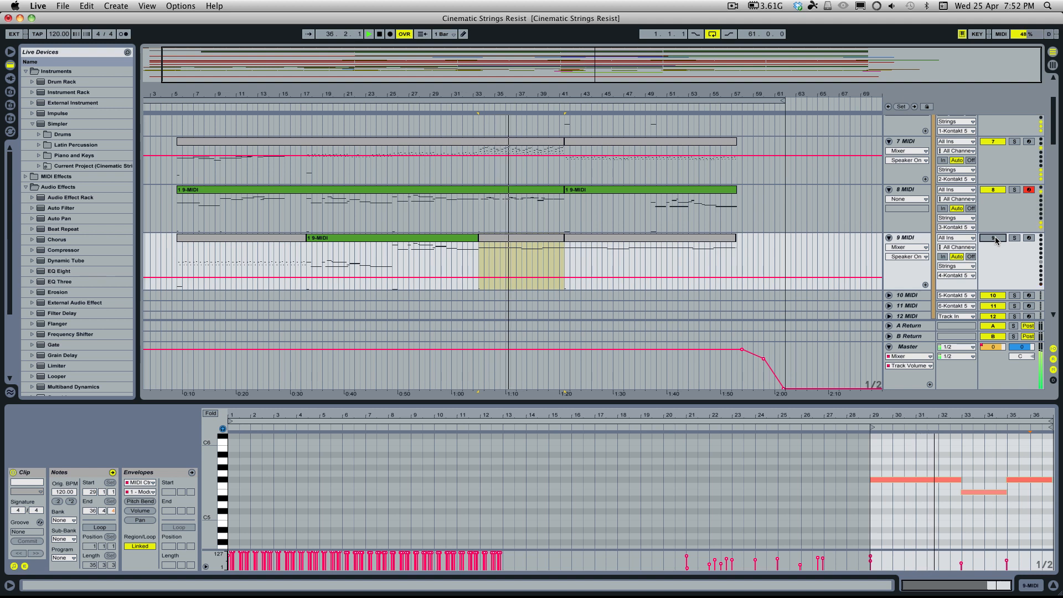
click(994, 238)
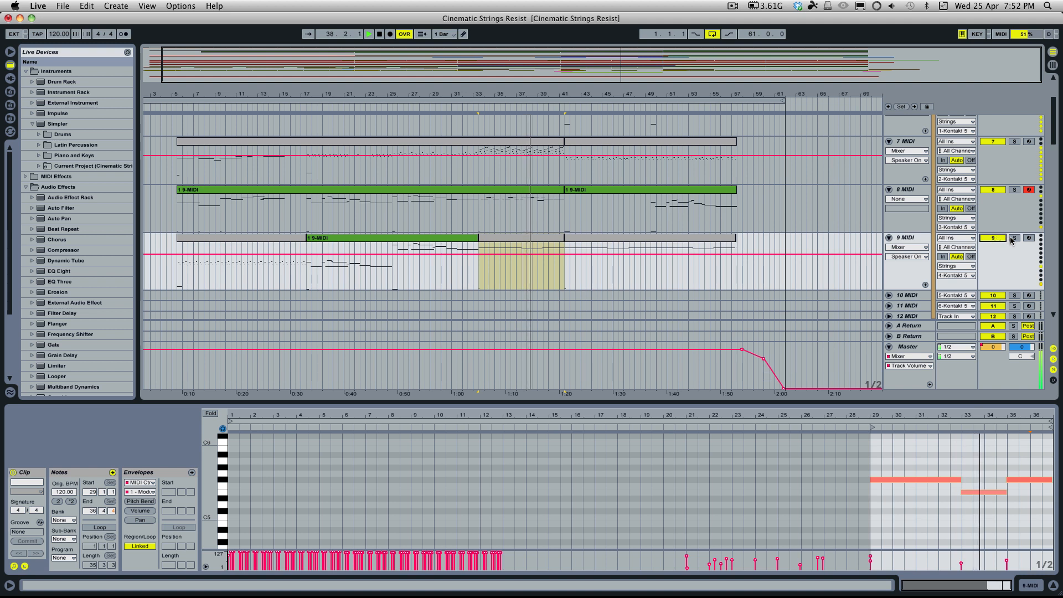
click(1013, 238)
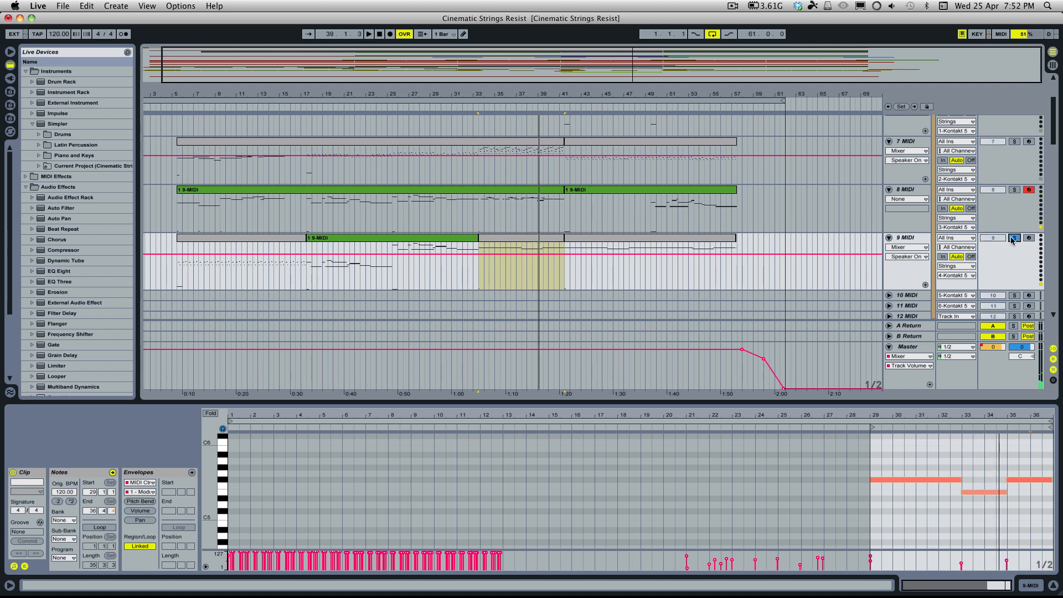
Look over the Wind, Synth and Extras tracks, and open the 6 MIDI track's 9-MIDI clip starting at 41.3.1
scroll(770, 290, down, 10)
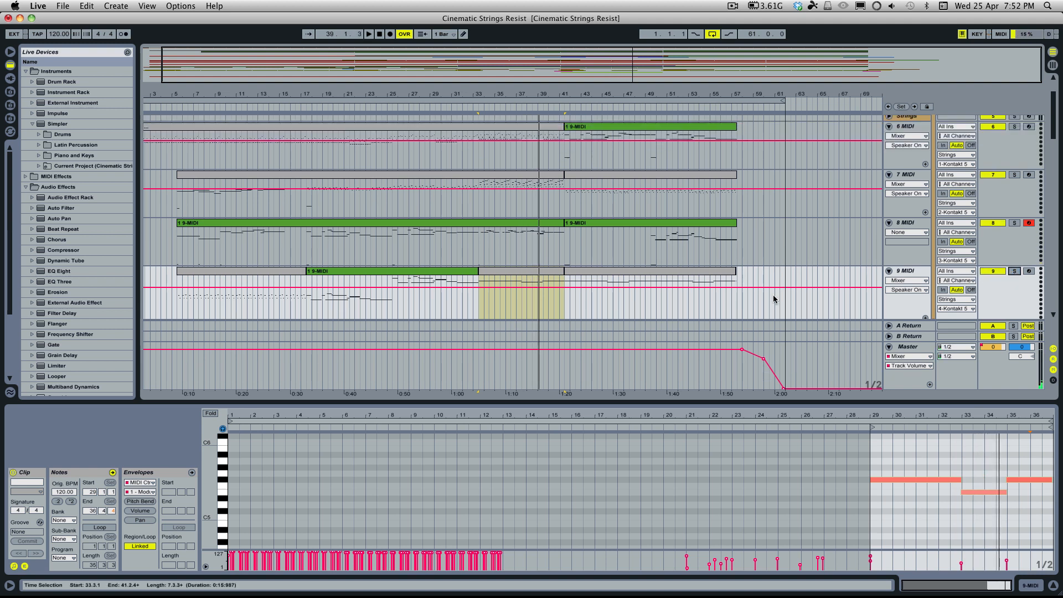
scroll(742, 278, up, 8)
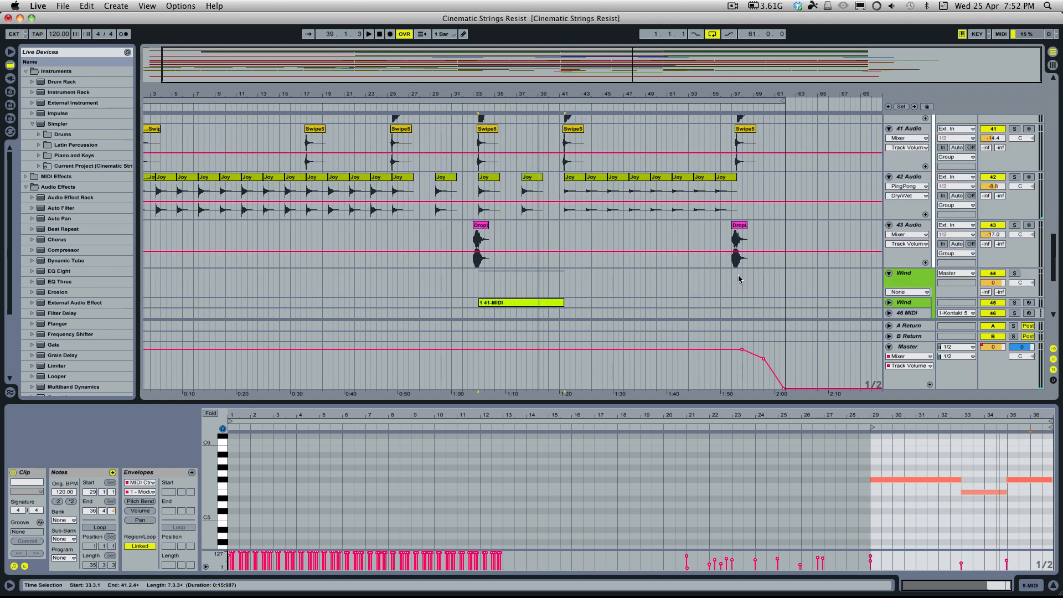
scroll(527, 209, down, 8)
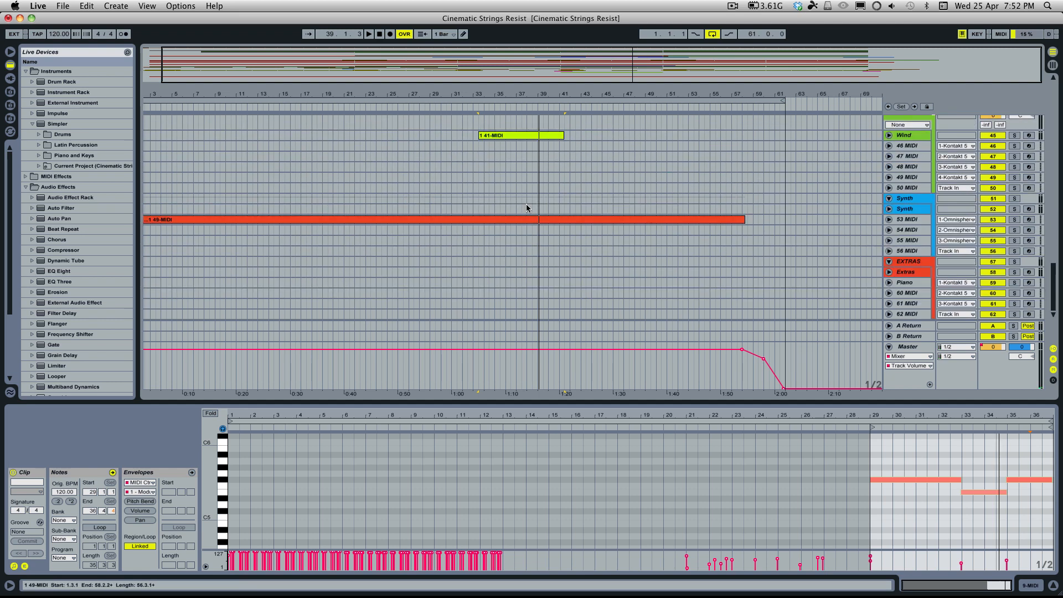
scroll(542, 216, up, 8)
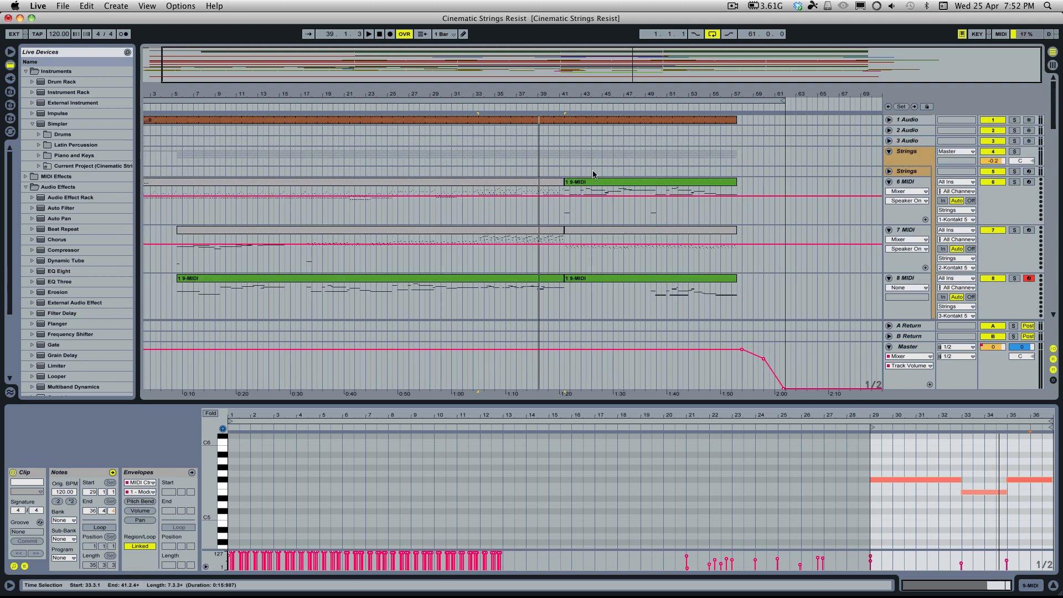
click(606, 200)
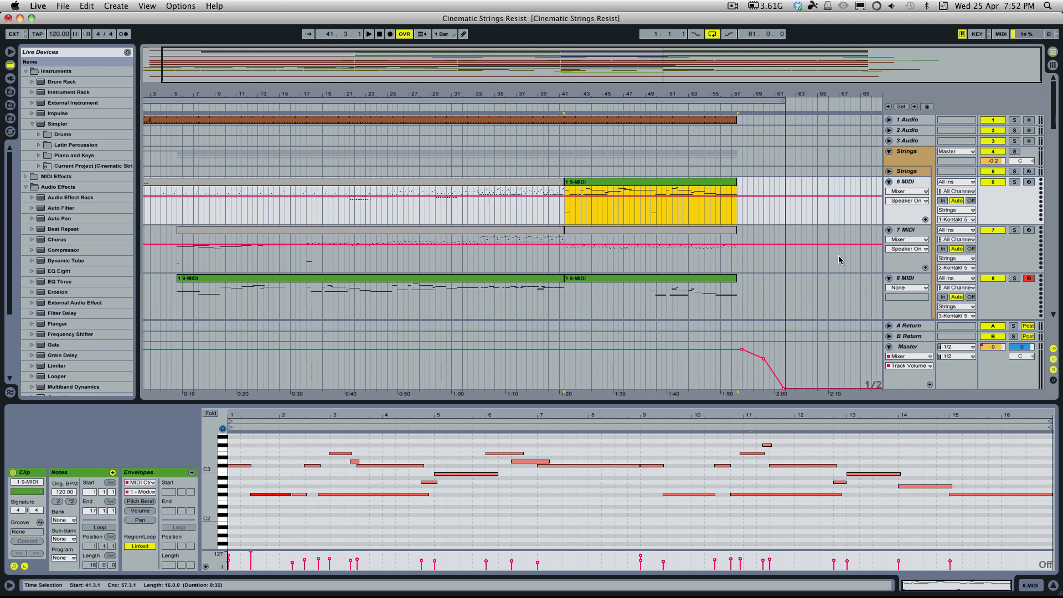
Open the Kontakt 5 instrument on the Strings track and show the Main articulation page of the Cellos
click(918, 175)
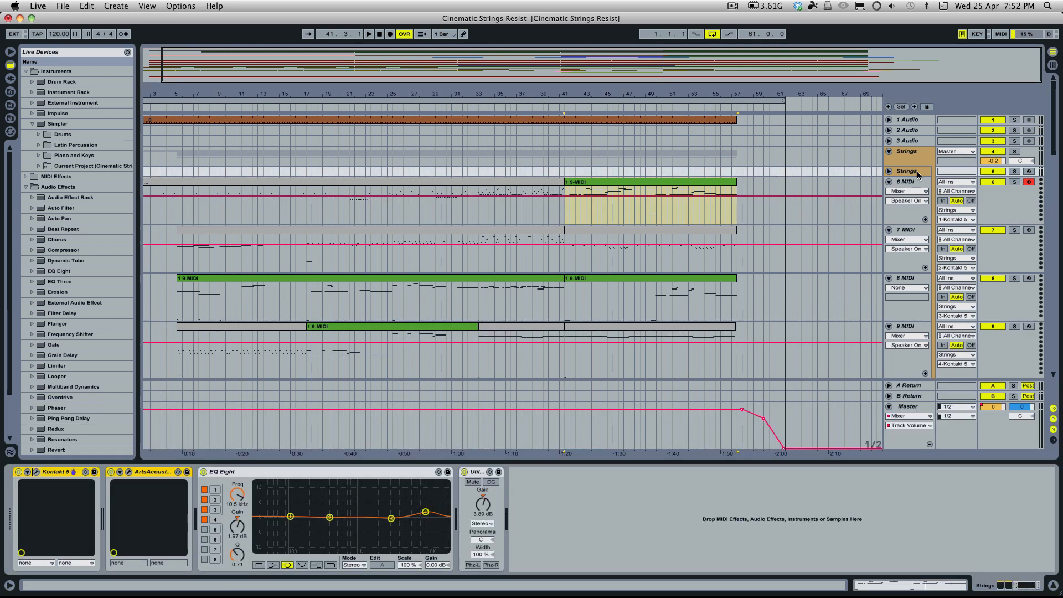
click(36, 472)
scroll(641, 308, down, 10)
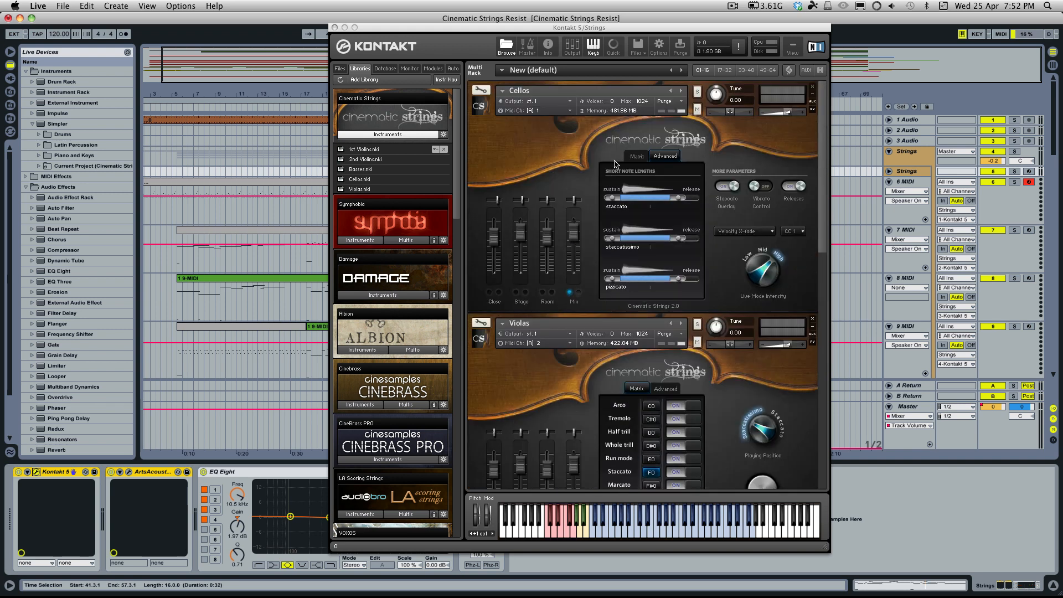
click(636, 157)
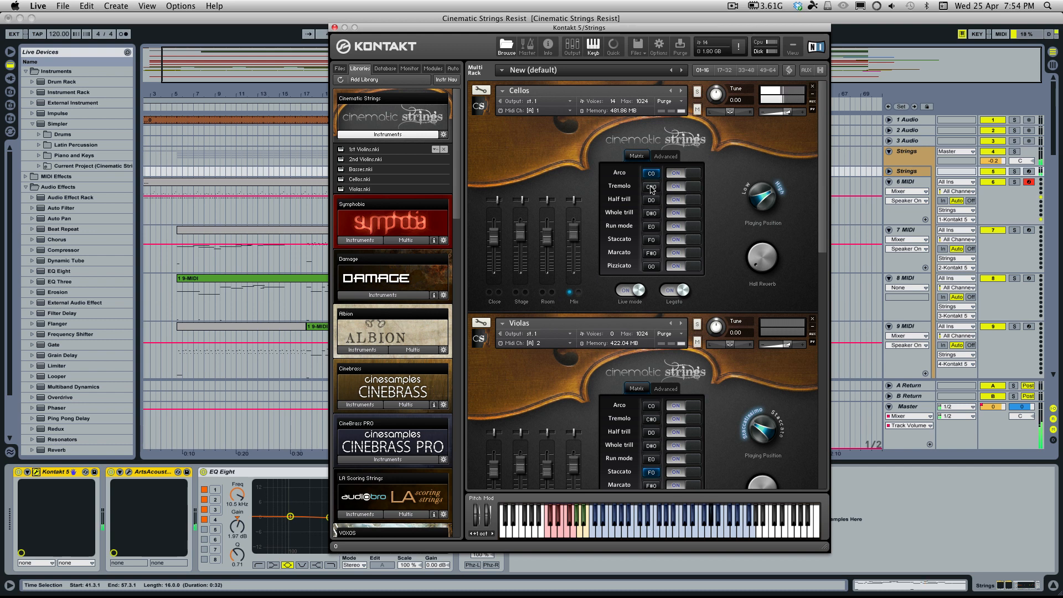
Audition the Cellos' Tremolo, Whole trill, Run mode, Staccato, Marcato and Pizzicato articulations in turn, and return them to Arco
click(652, 189)
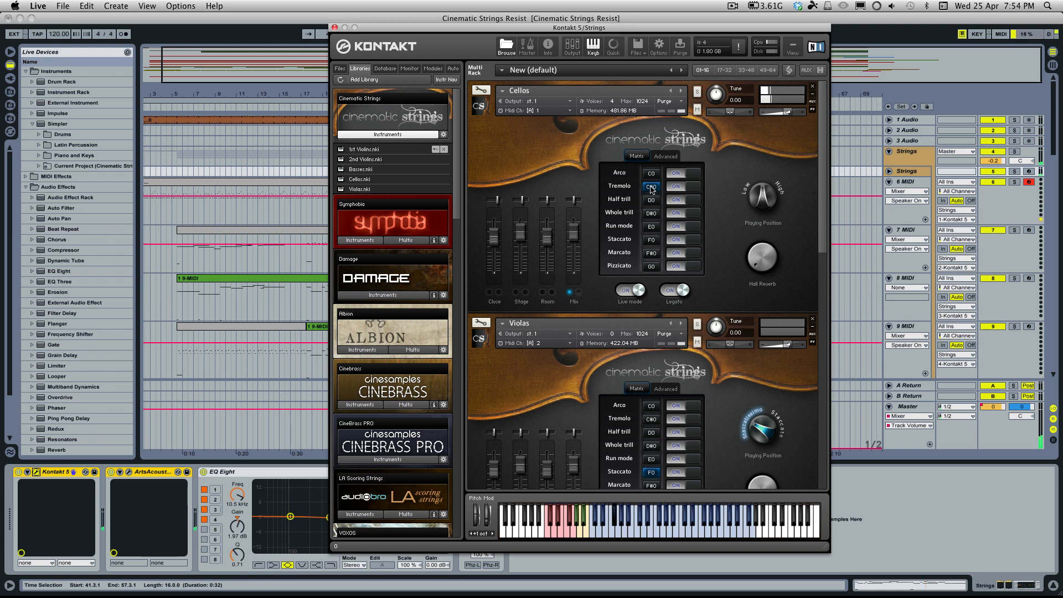
click(657, 214)
click(652, 229)
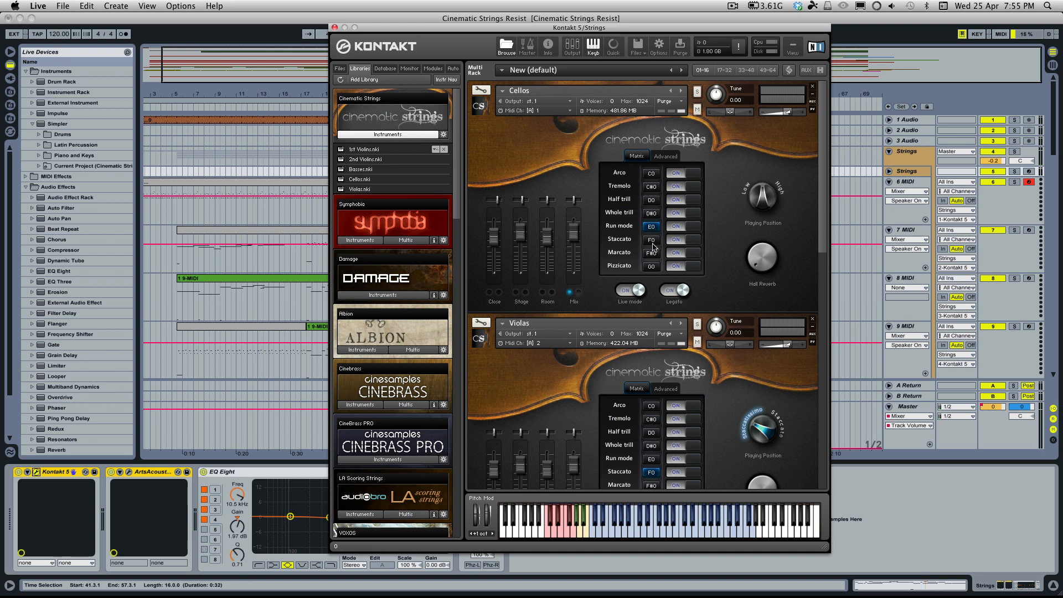
click(653, 241)
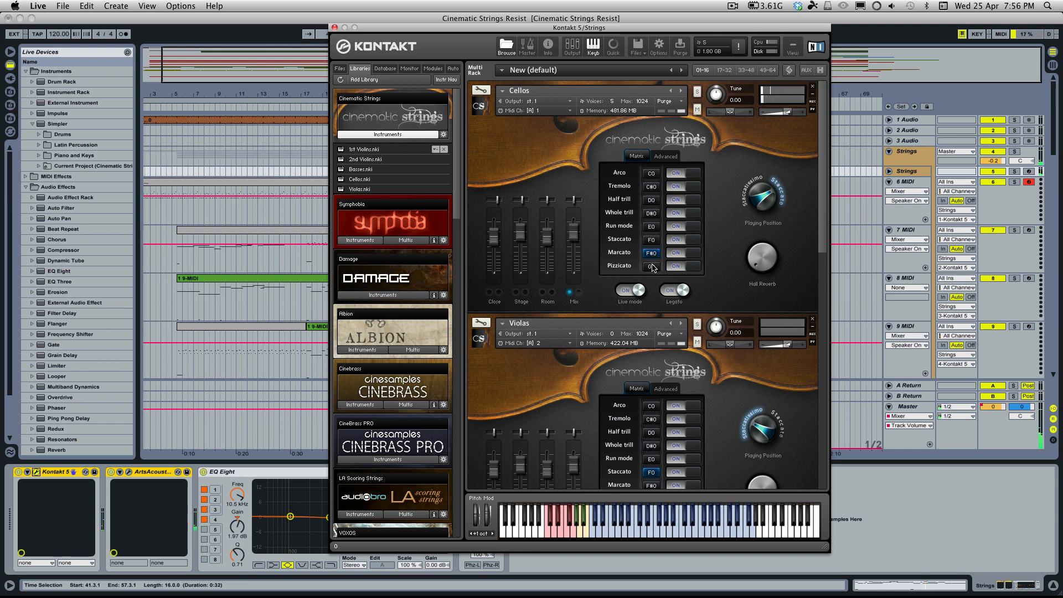
click(653, 267)
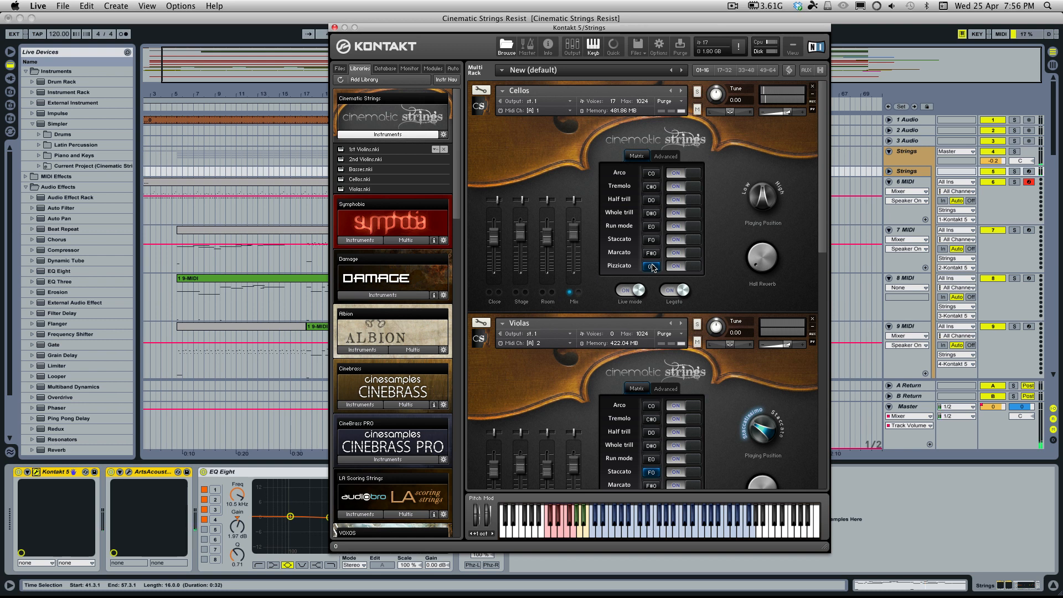
click(650, 175)
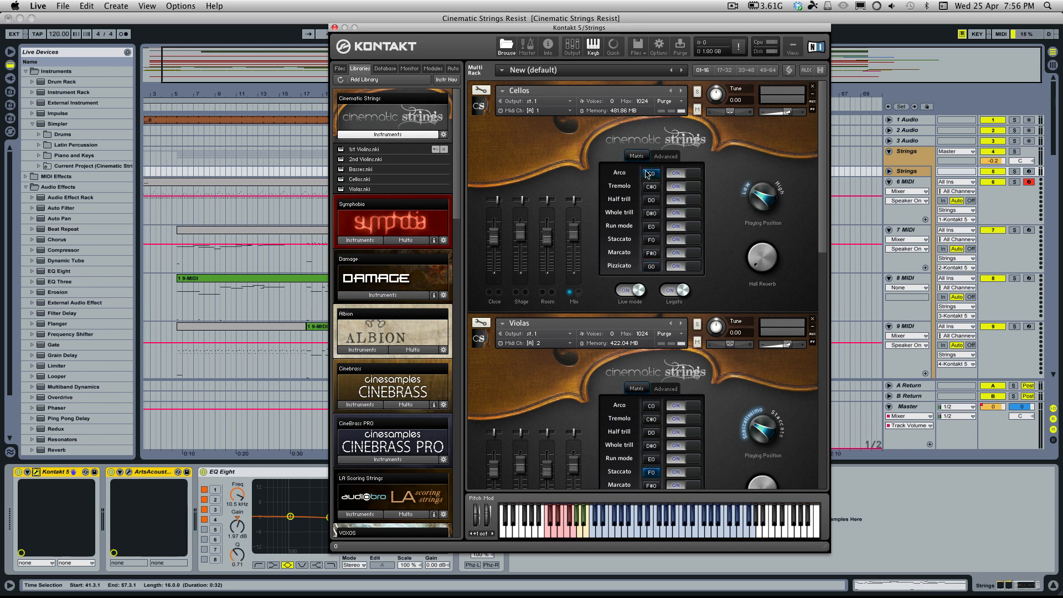
Close the Kontakt window and select the range from 17.3.1 to 23.3.1 on the 8 MIDI track
click(334, 27)
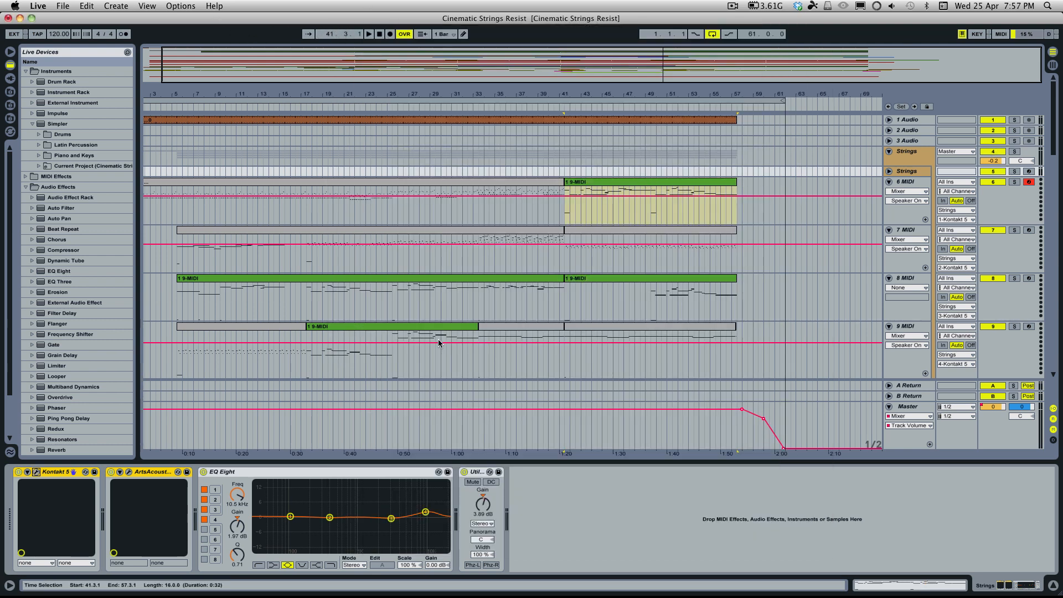
drag(391, 304, 470, 294)
drag(313, 304, 369, 309)
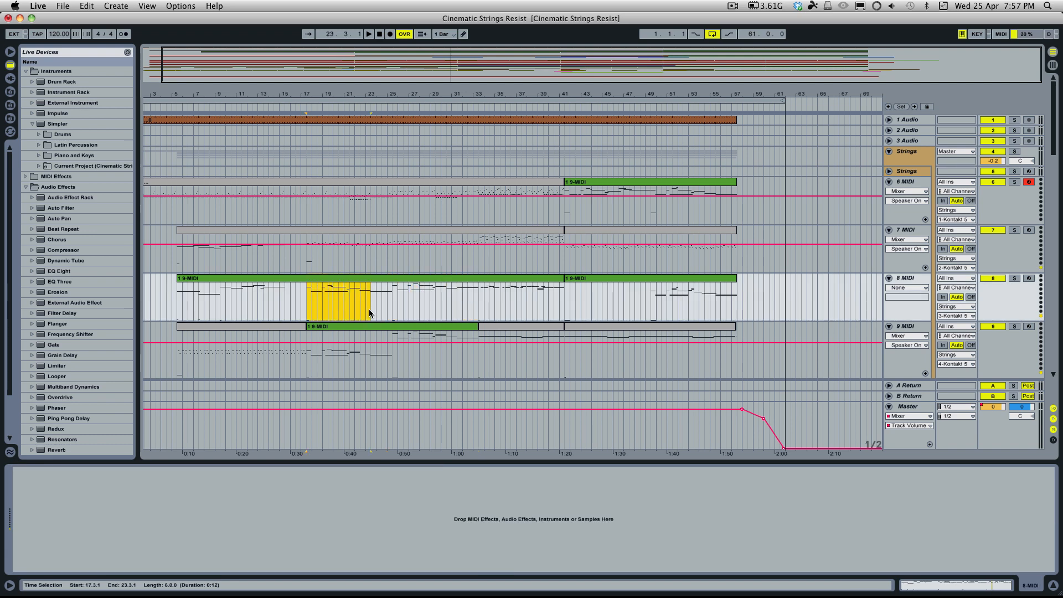
Play the arrangement from 41.3.1 with the Strings instrument track soloed
drag(313, 352, 365, 349)
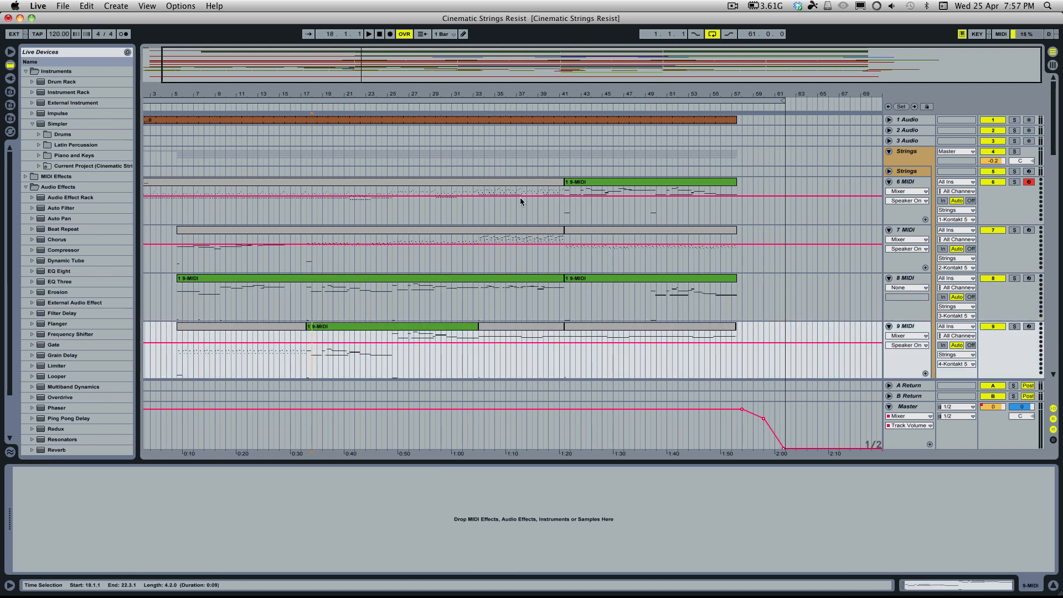
click(562, 197)
key(space)
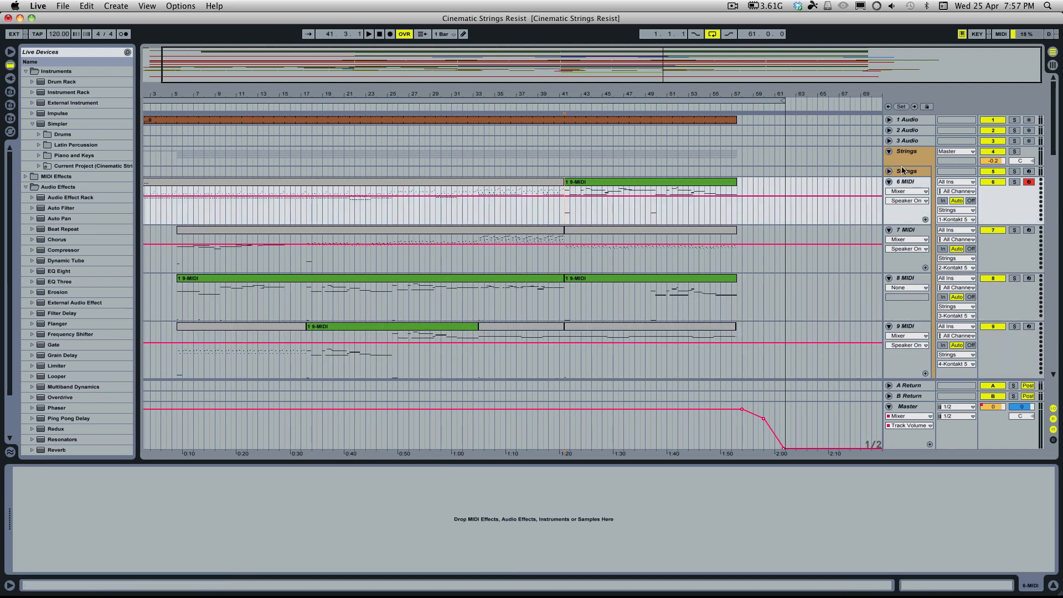
key(space)
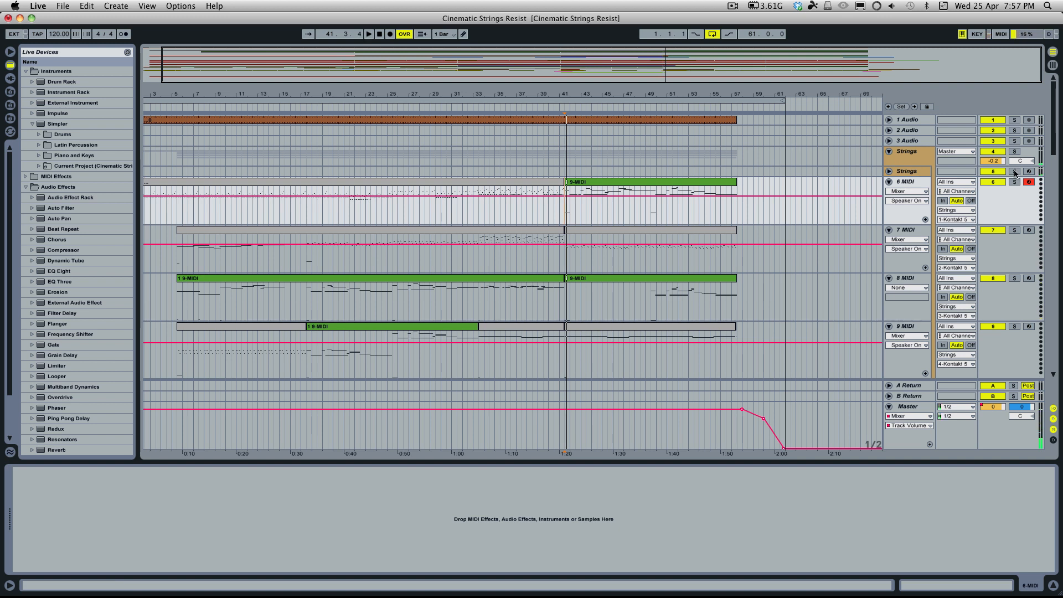
click(1016, 172)
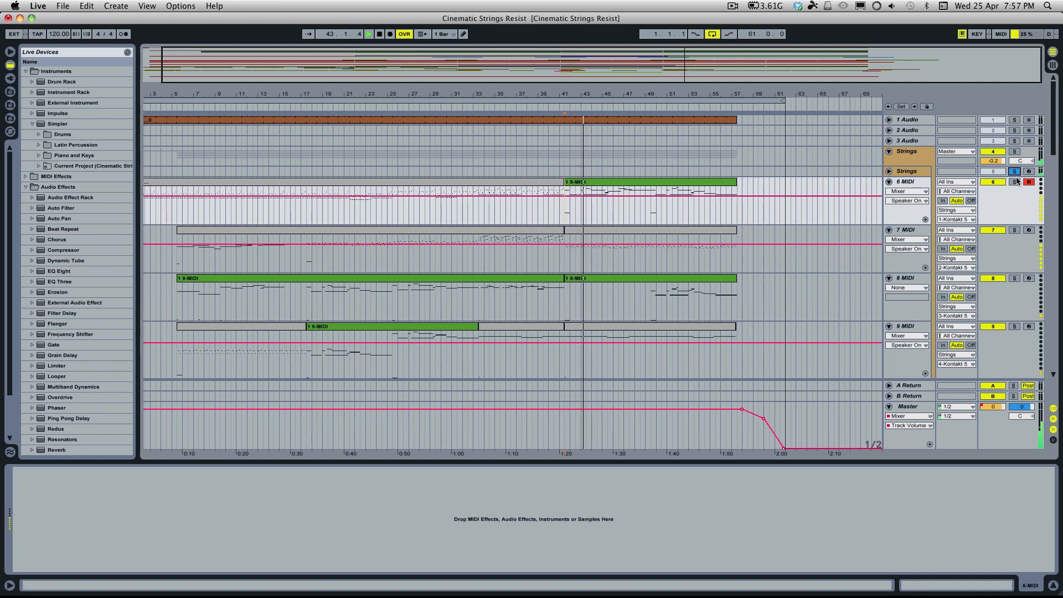
Solo the 6 MIDI track as well and open its 9-MIDI clip starting at 41.3.1
double_click(665, 205)
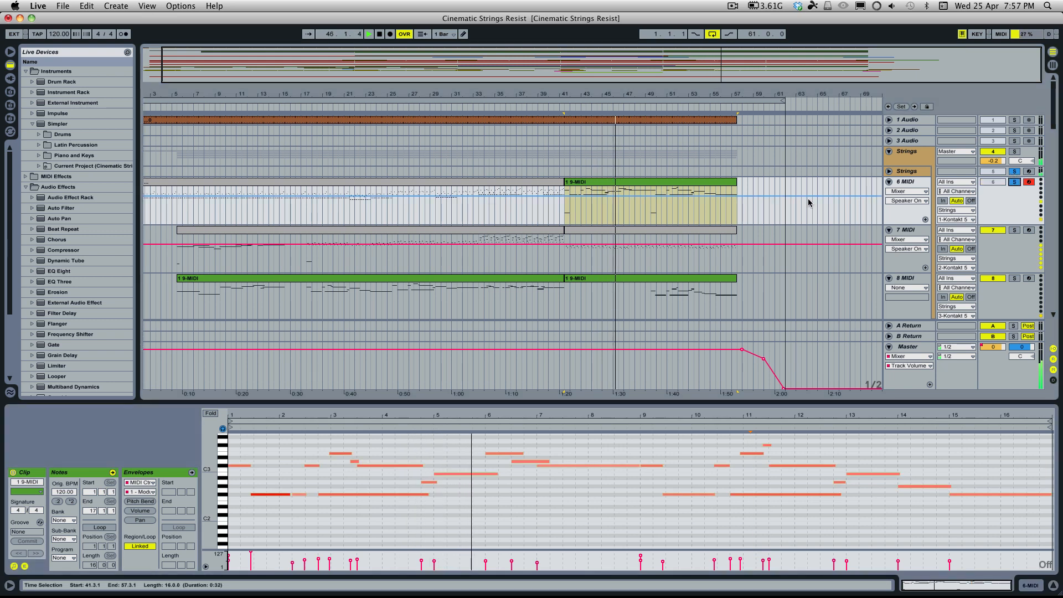
scroll(798, 205, down, 4)
scroll(796, 206, up, 2)
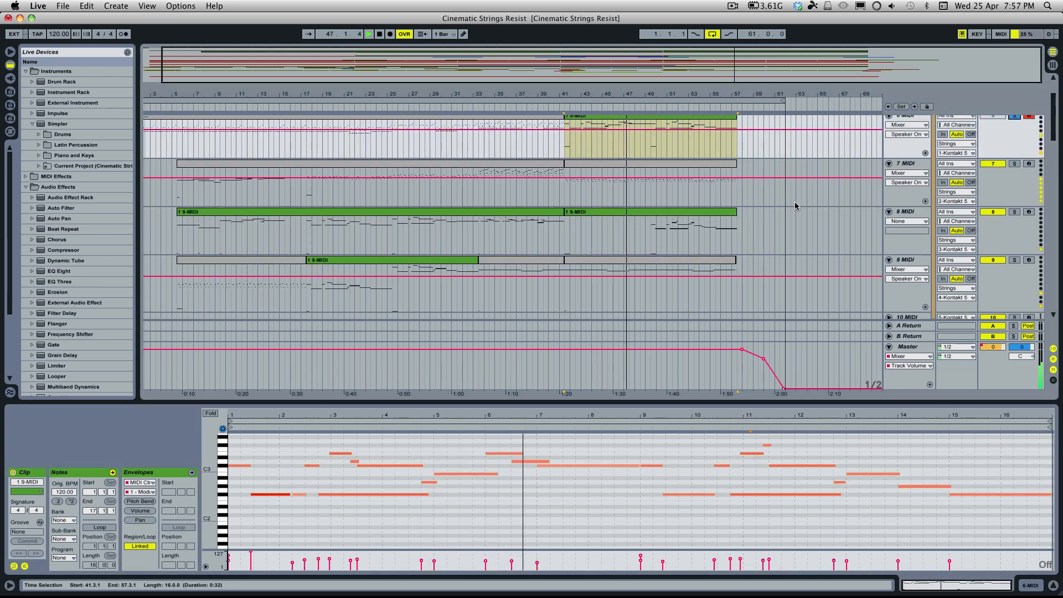
Play the 8 MIDI part from 49.3.1 and select its clip spanning 41.3.1 to 57.3.1
click(649, 250)
key(space)
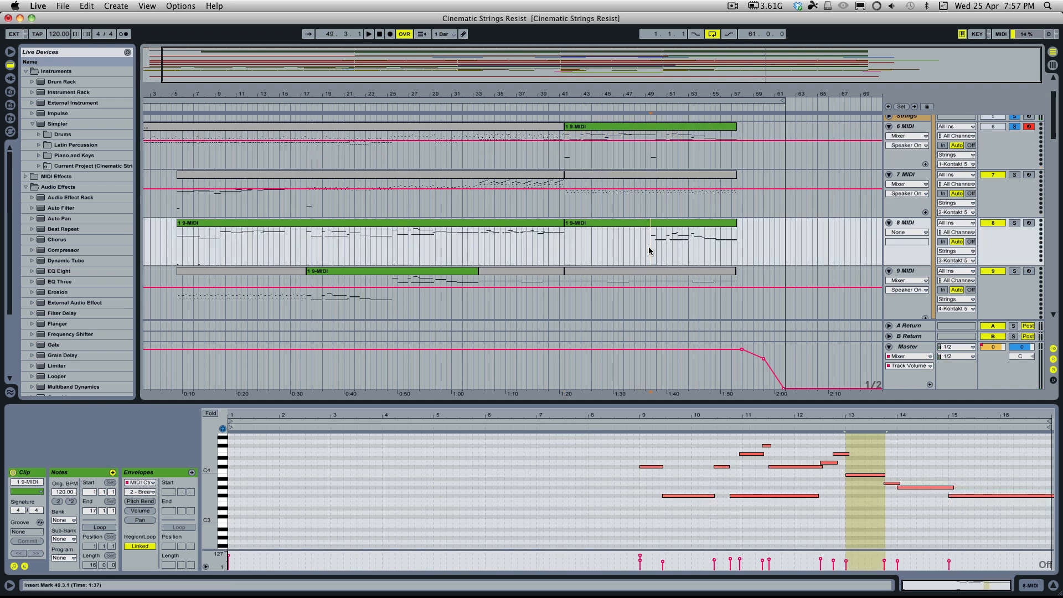
key(space)
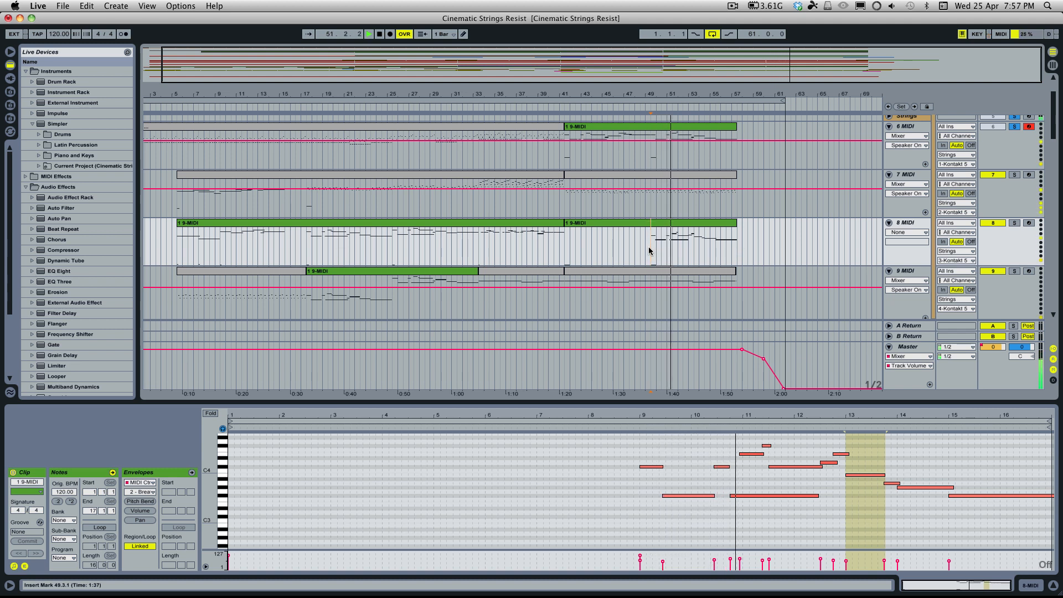
click(687, 232)
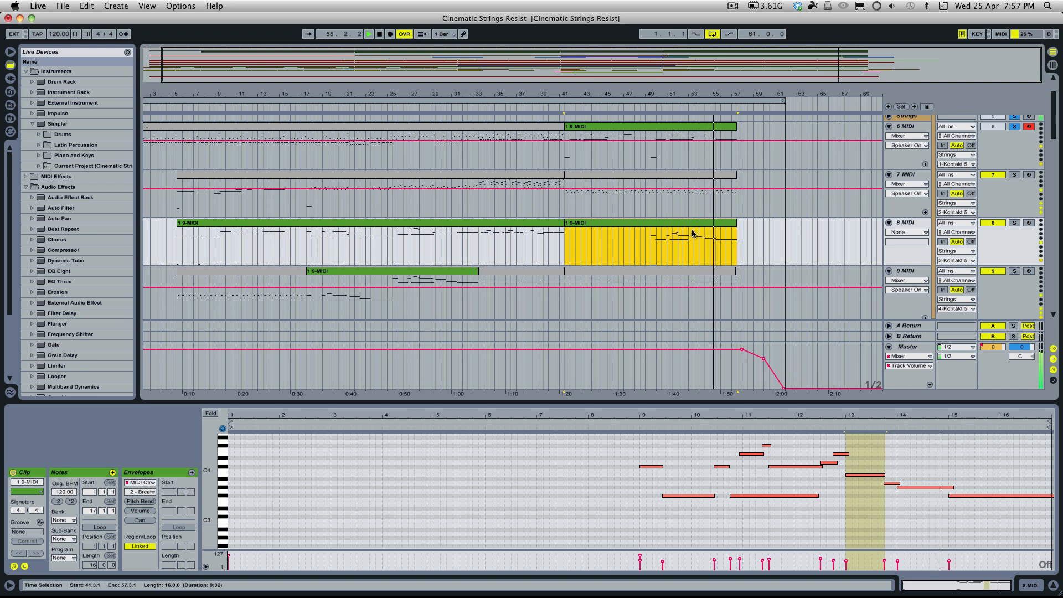
Look over the Strings, Brass and Percussion tracks, stop playback, and clear the solos on Strings and 6 MIDI
scroll(692, 233, down, 10)
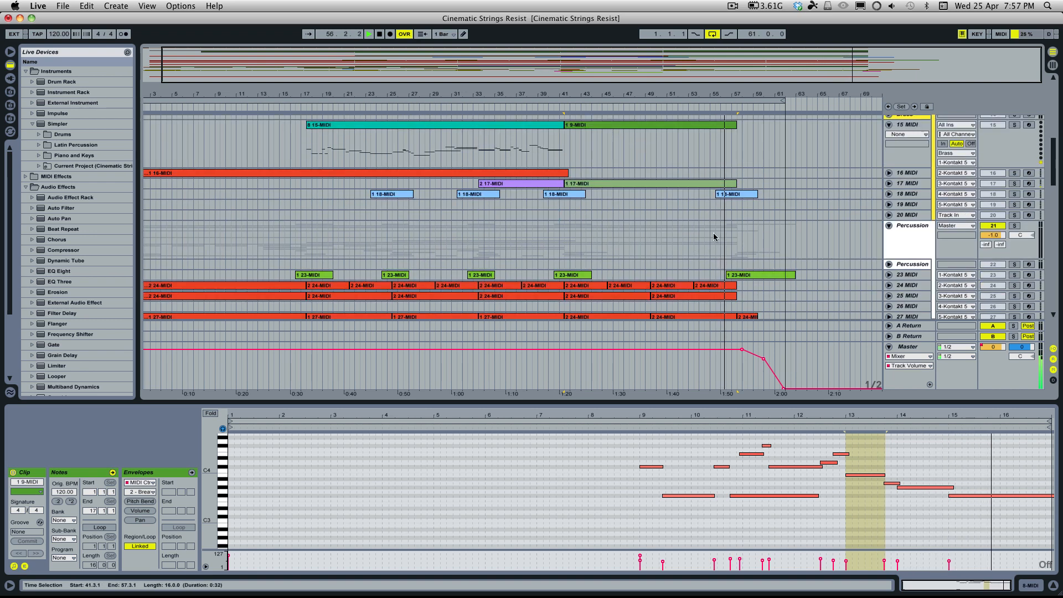
scroll(713, 237, up, 10)
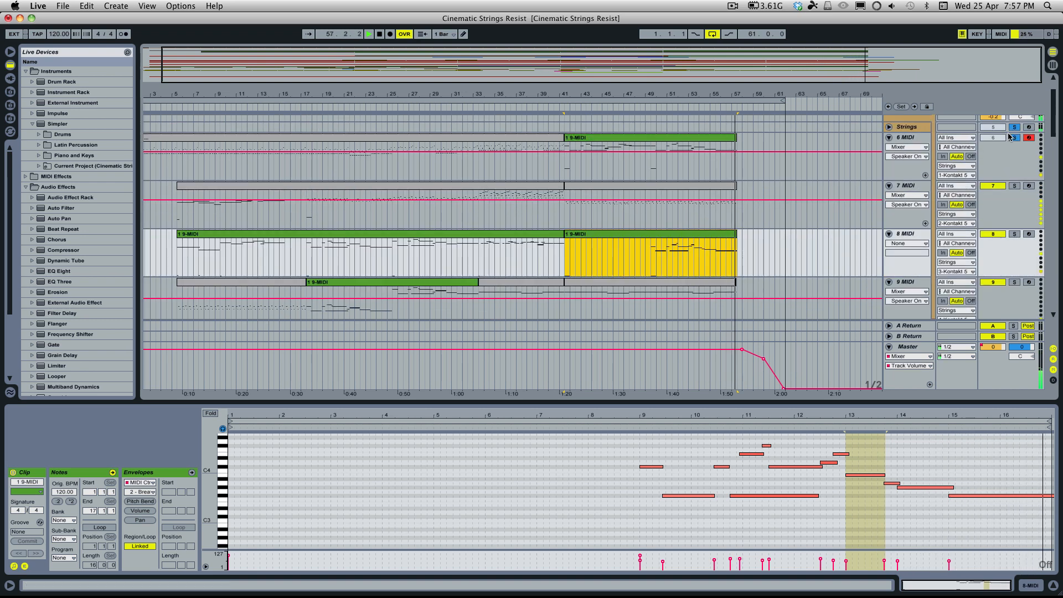
scroll(648, 197, down, 5)
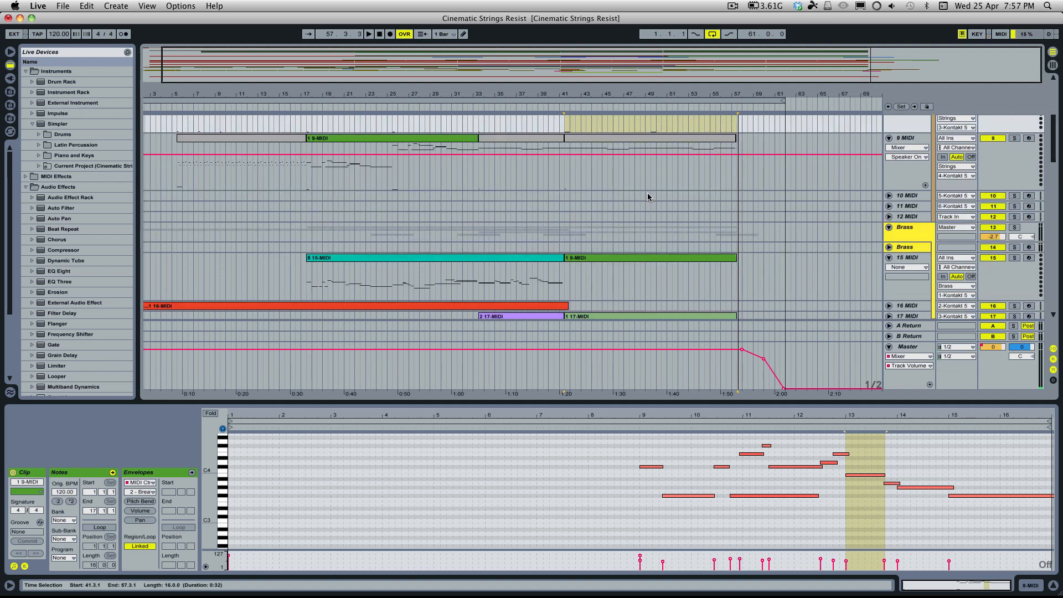
scroll(648, 197, down, 5)
scroll(477, 225, up, 12)
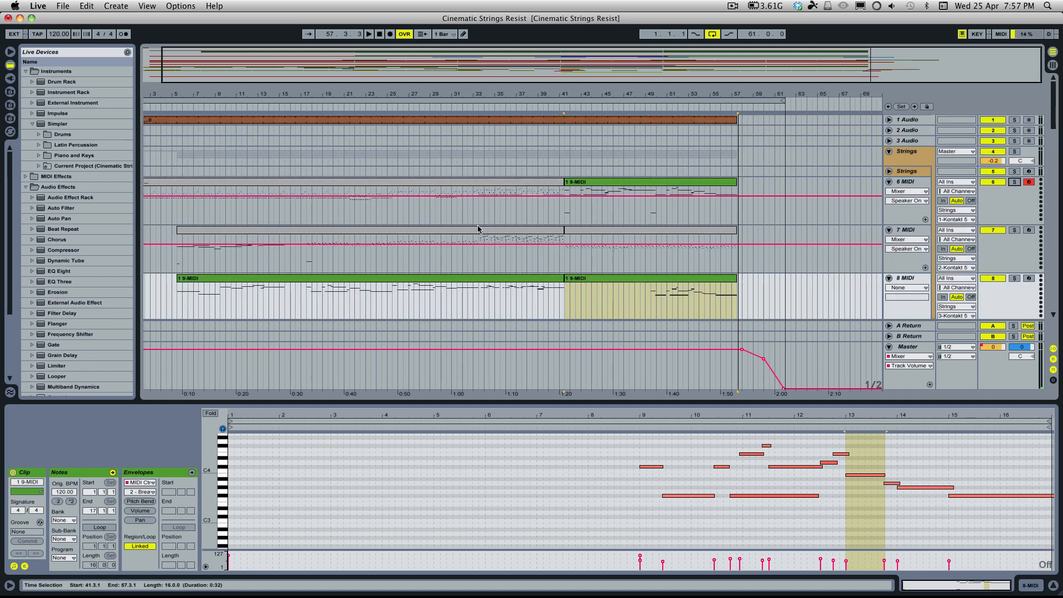
scroll(483, 213, down, 5)
scroll(483, 212, up, 5)
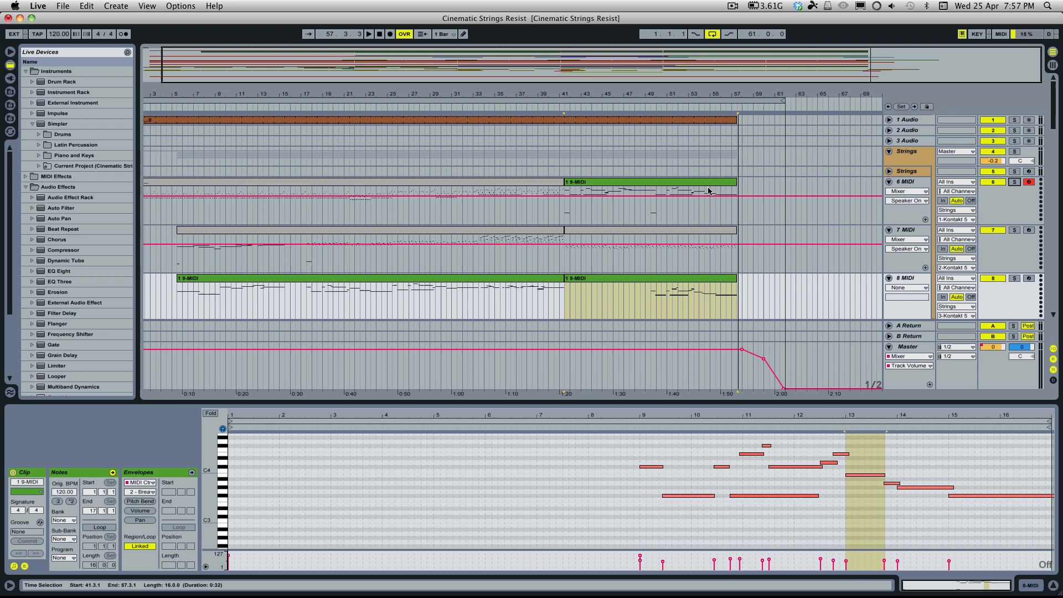
Open the Kontakt 5 instrument on the Strings track and load Basses.nki from the Cinematic Strings library
click(910, 176)
scroll(839, 274, down, 3)
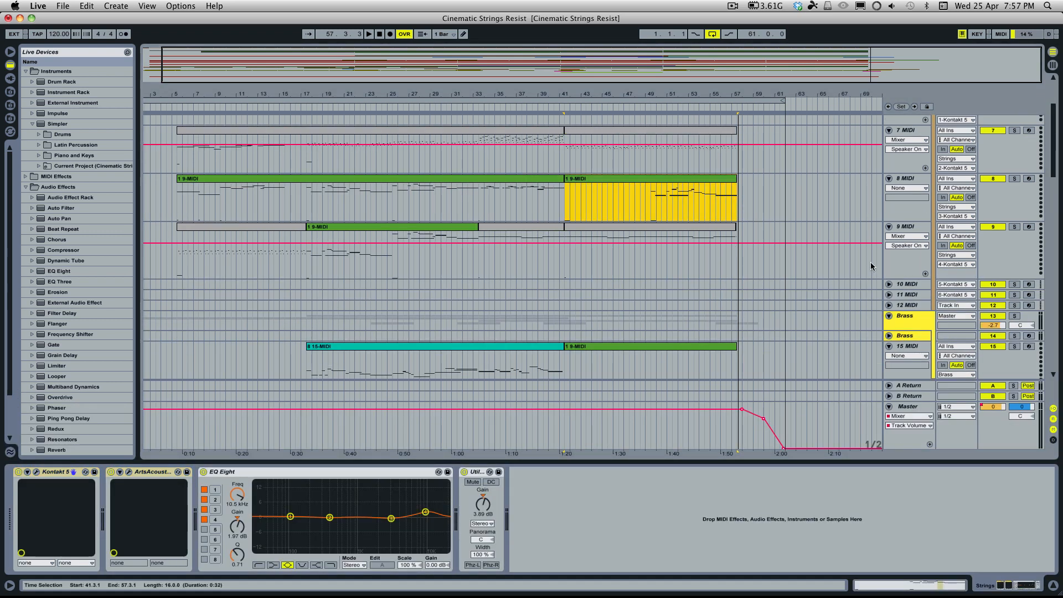
scroll(720, 272, up, 3)
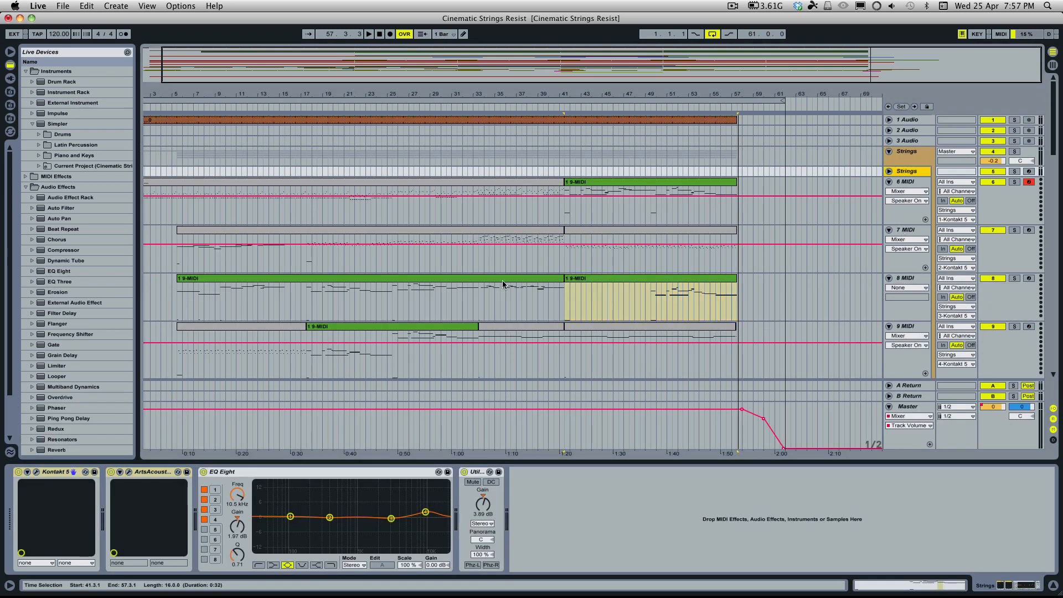
click(36, 472)
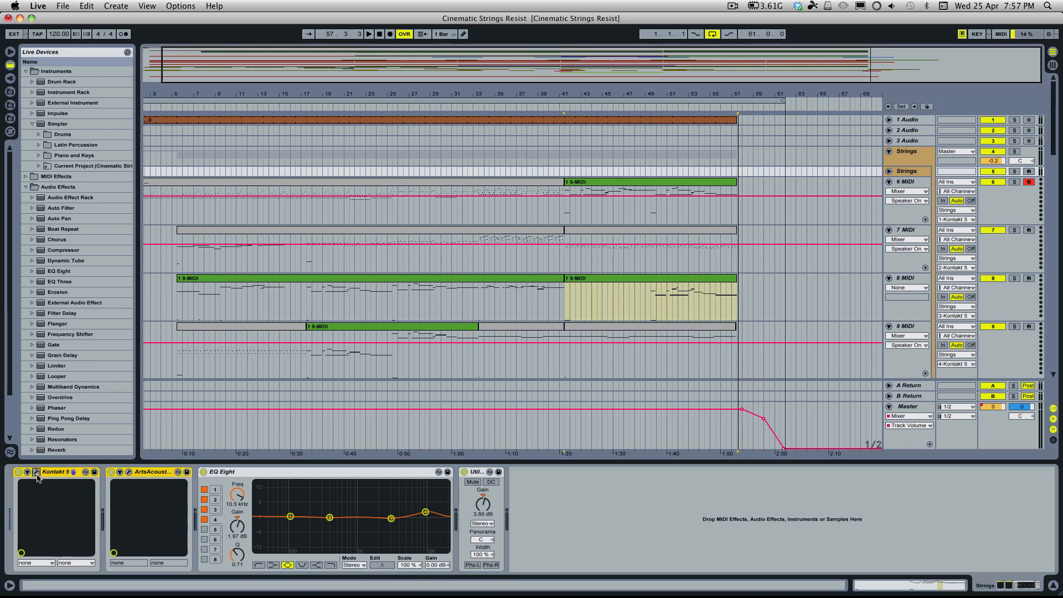
scroll(375, 182, down, 1)
scroll(376, 183, down, 4)
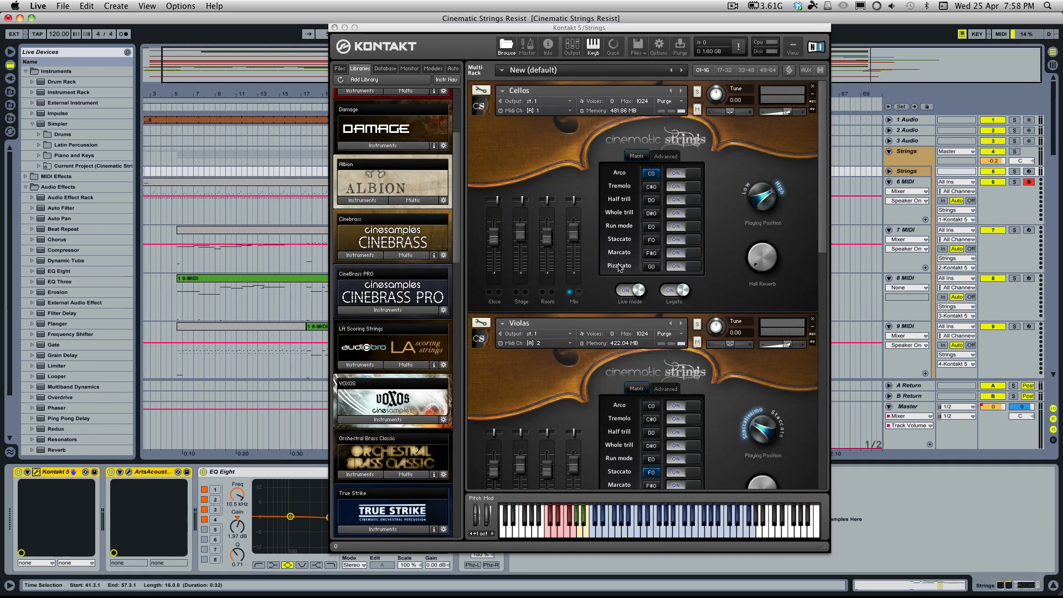
scroll(619, 268, down, 8)
scroll(373, 174, up, 5)
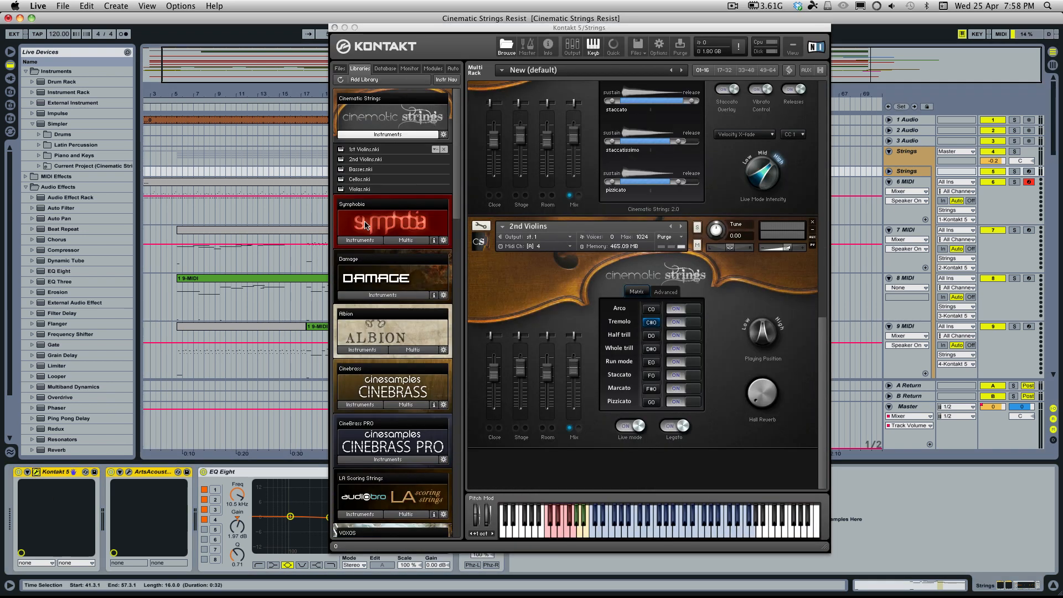
double_click(374, 174)
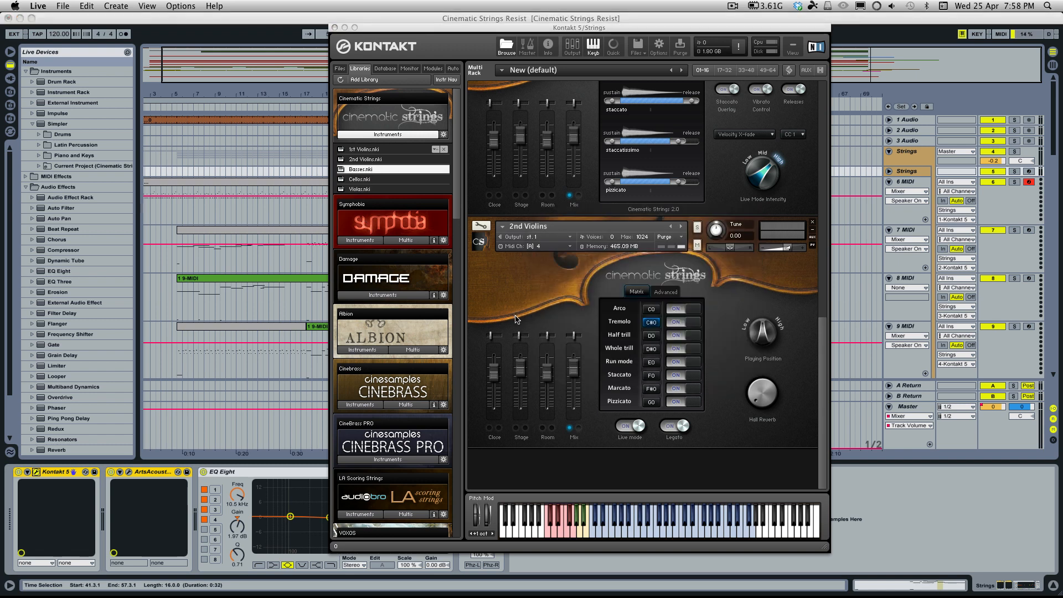
scroll(683, 360, down, 8)
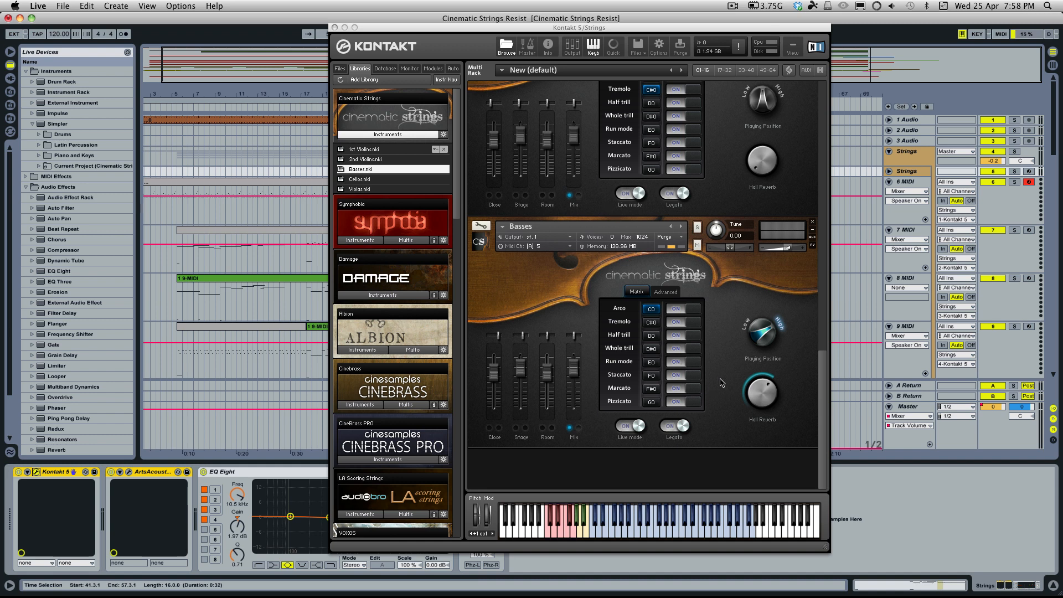
Look over the loaded Cinematic Strings instruments from the Cellos down to the Basses
click(646, 48)
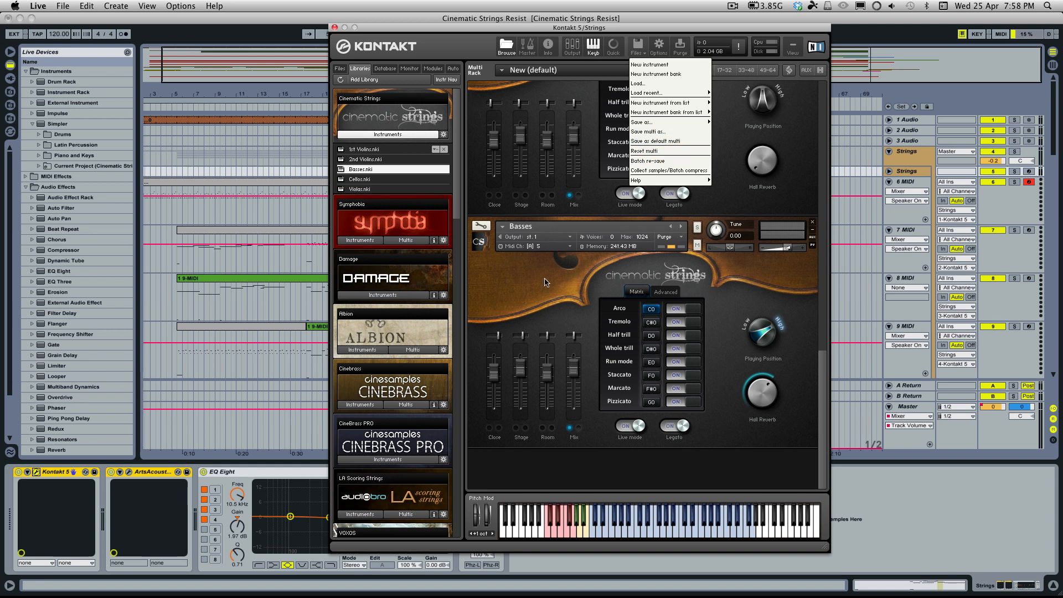
click(505, 282)
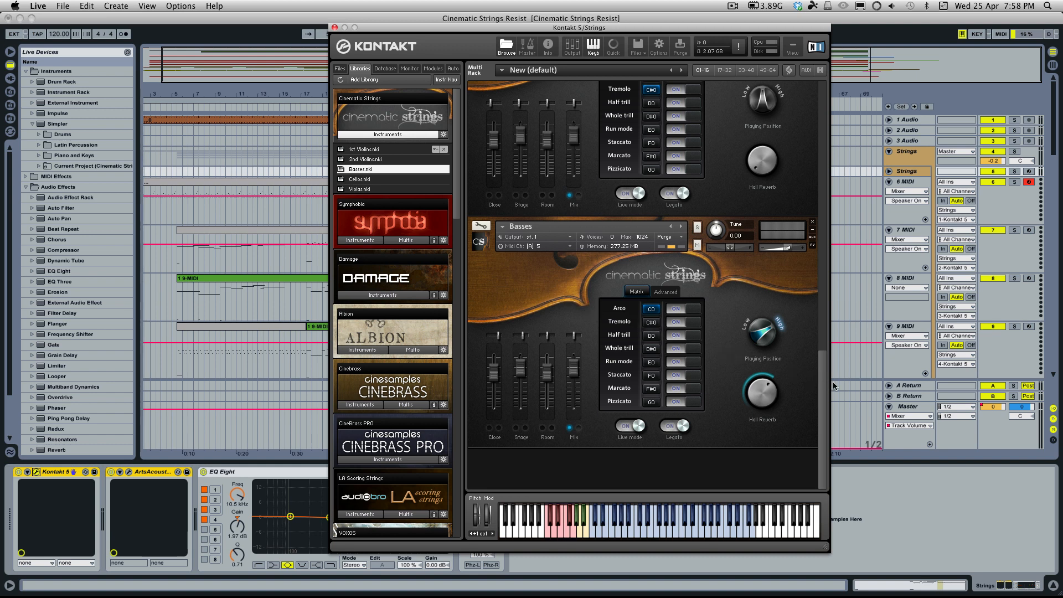
drag(824, 380, 825, 420)
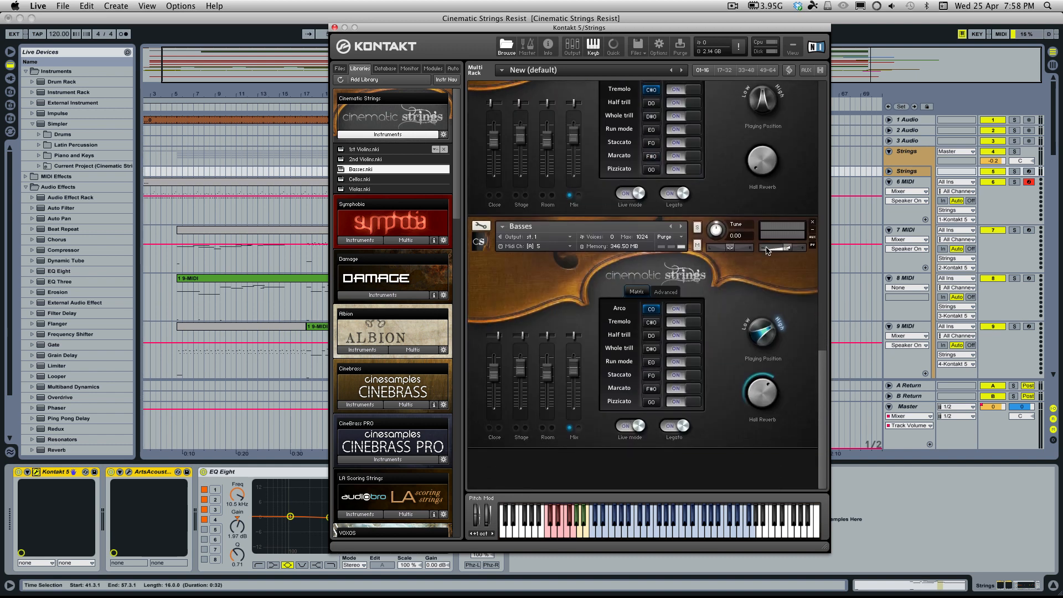
scroll(610, 238, up, 5)
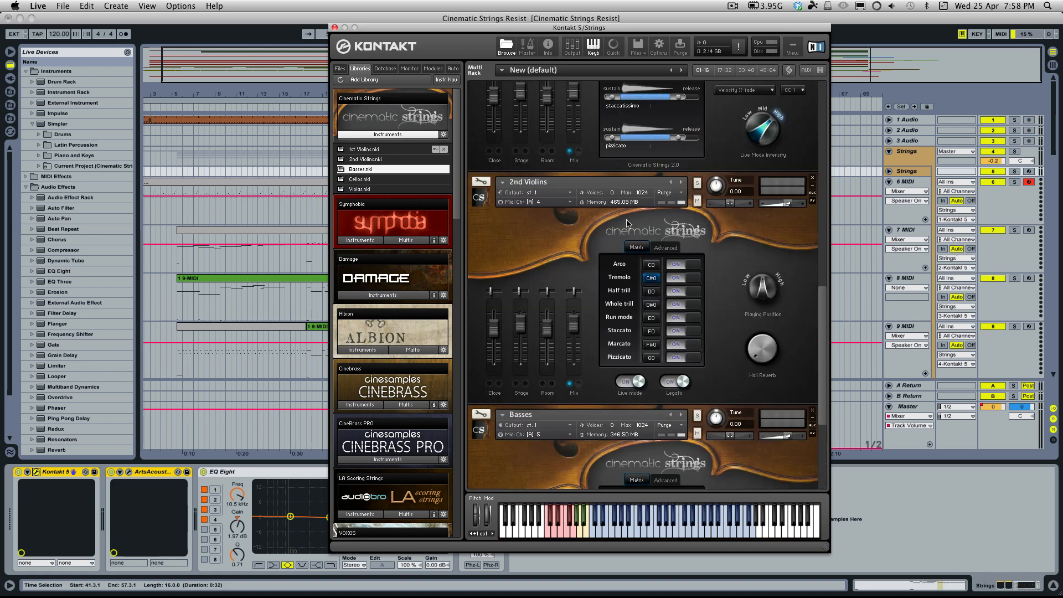
scroll(621, 209, up, 8)
scroll(633, 315, up, 7)
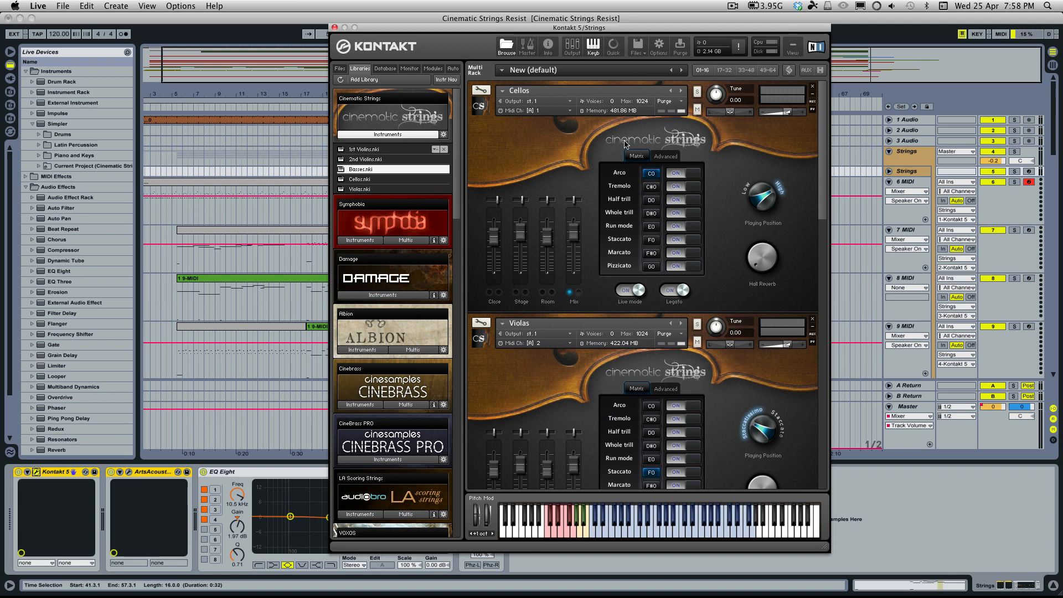
scroll(622, 144, down, 8)
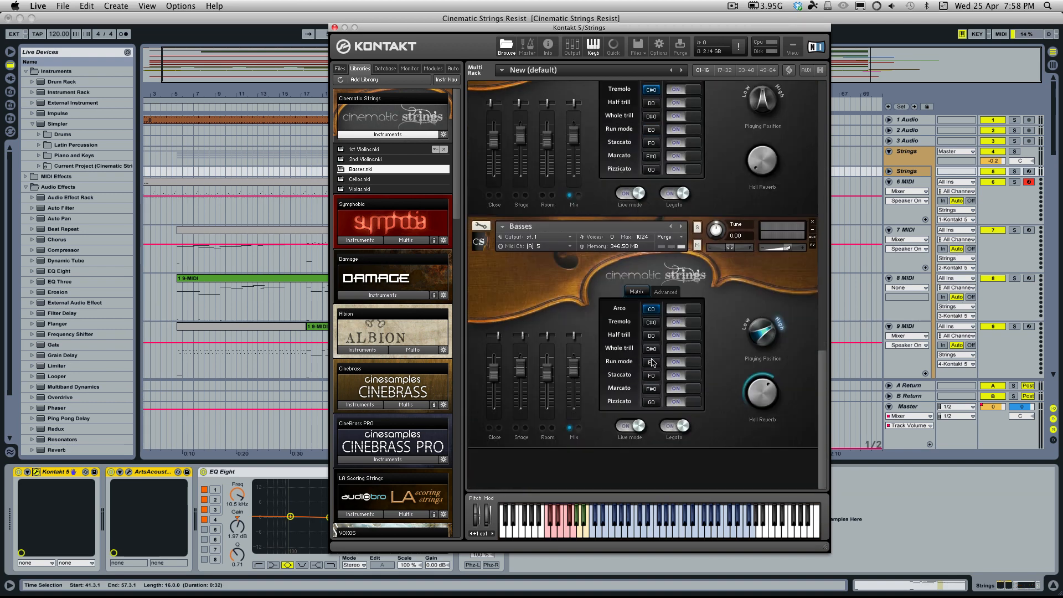
scroll(1019, 245, down, 4)
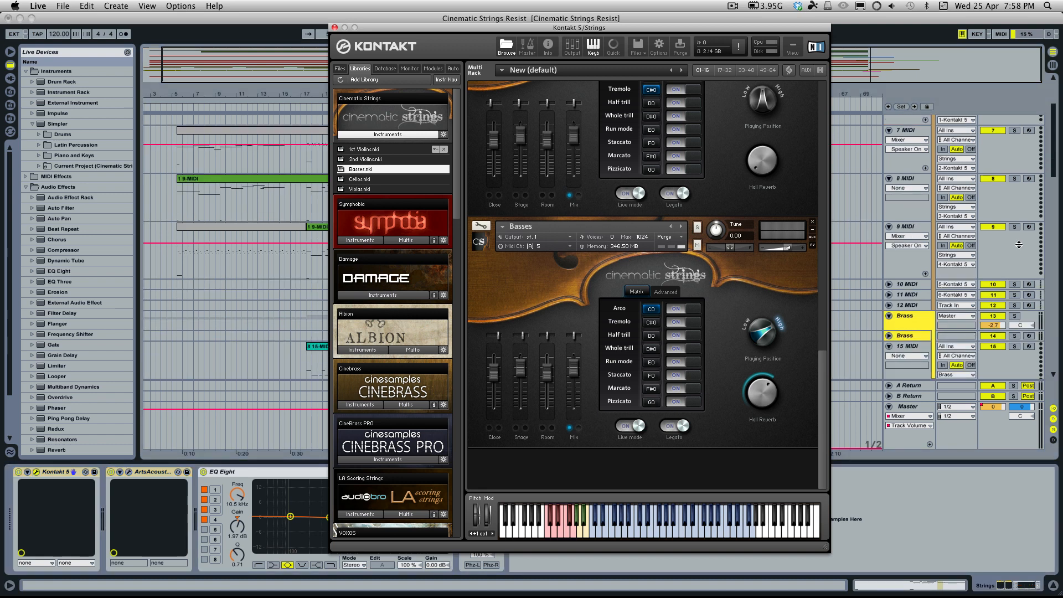
Arm the 10 MIDI track routed to 5-Kontakt 5 and bring back the Strings track's Kontakt window
click(1029, 284)
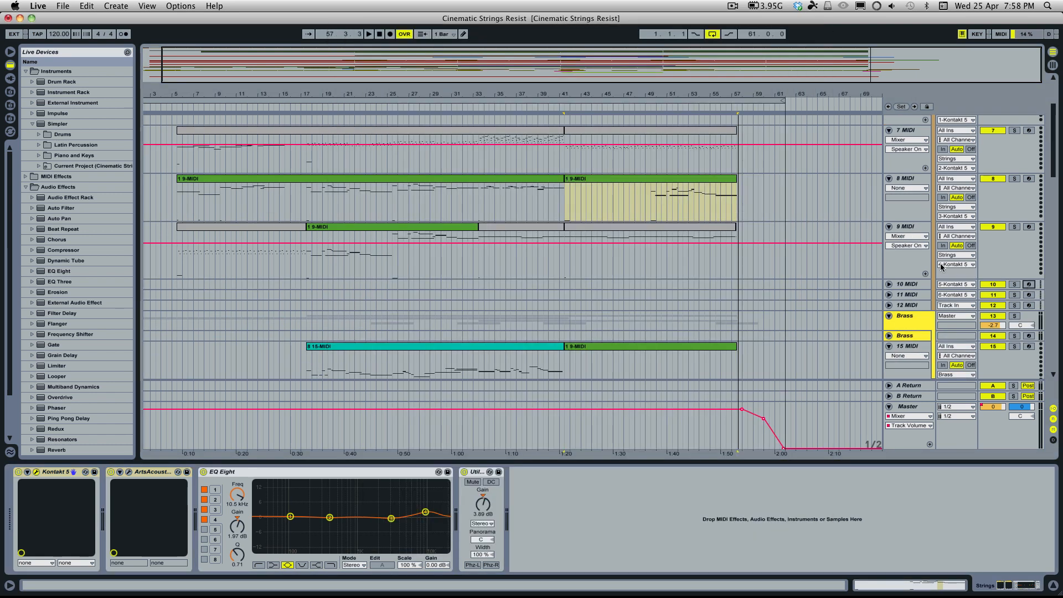
scroll(933, 133, up, 5)
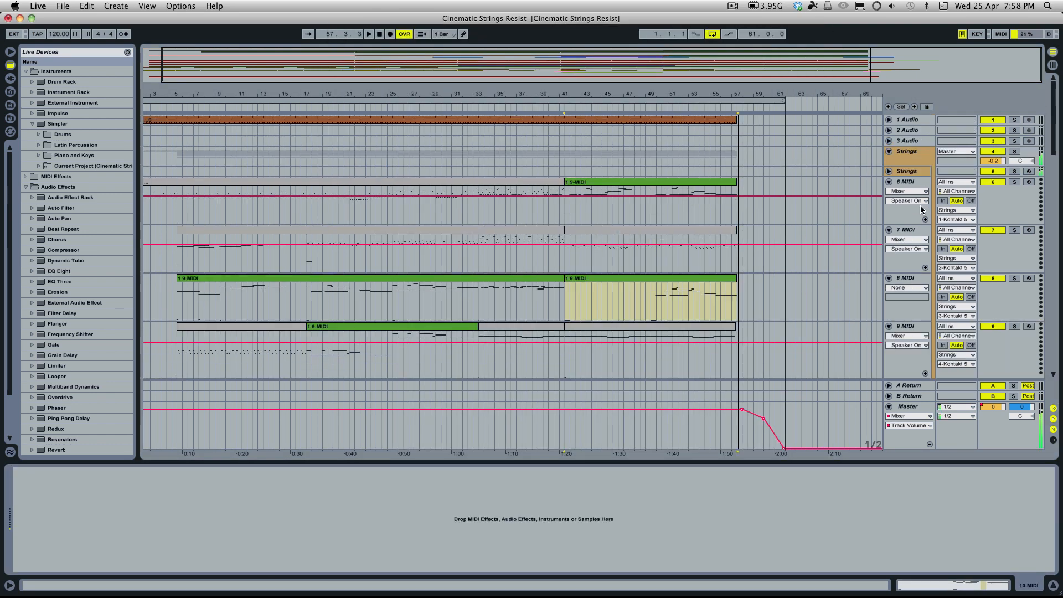
click(908, 173)
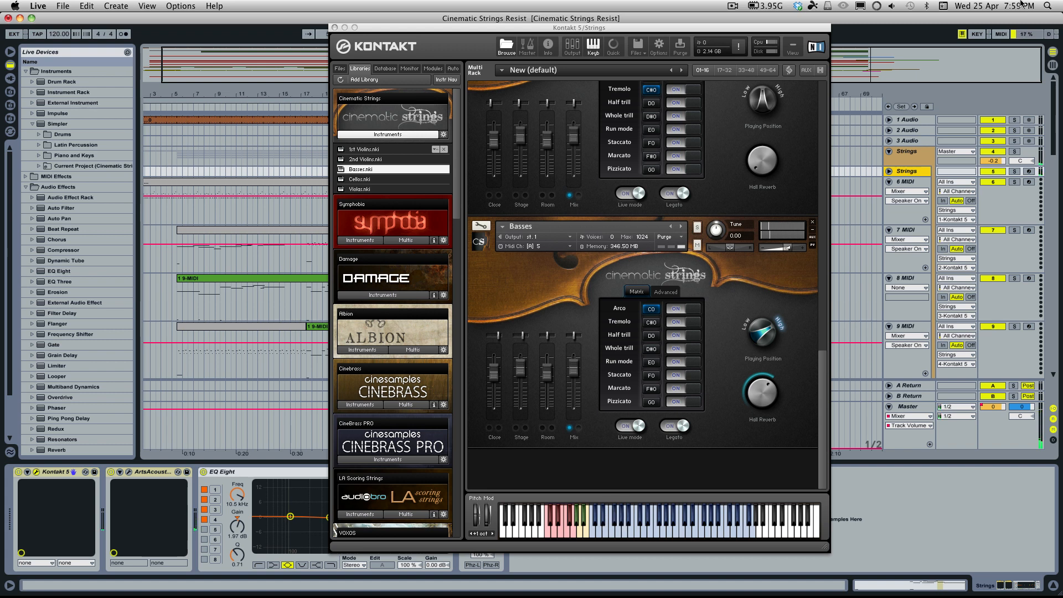
Turn the Basses' Hall Reverb fully down and switch off the Arco and Tremolo articulations
drag(768, 397, 774, 468)
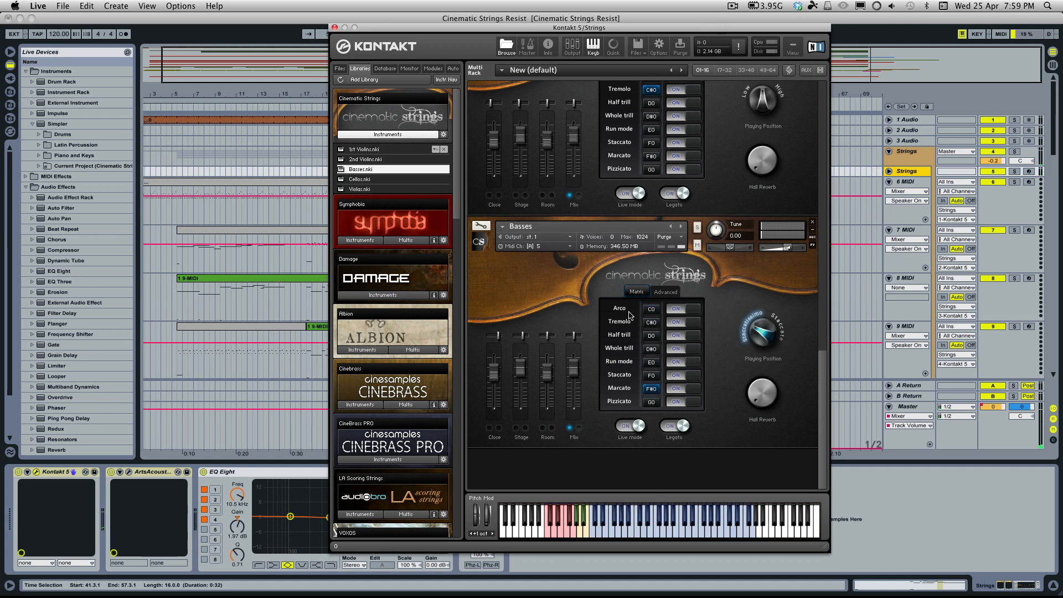
click(654, 322)
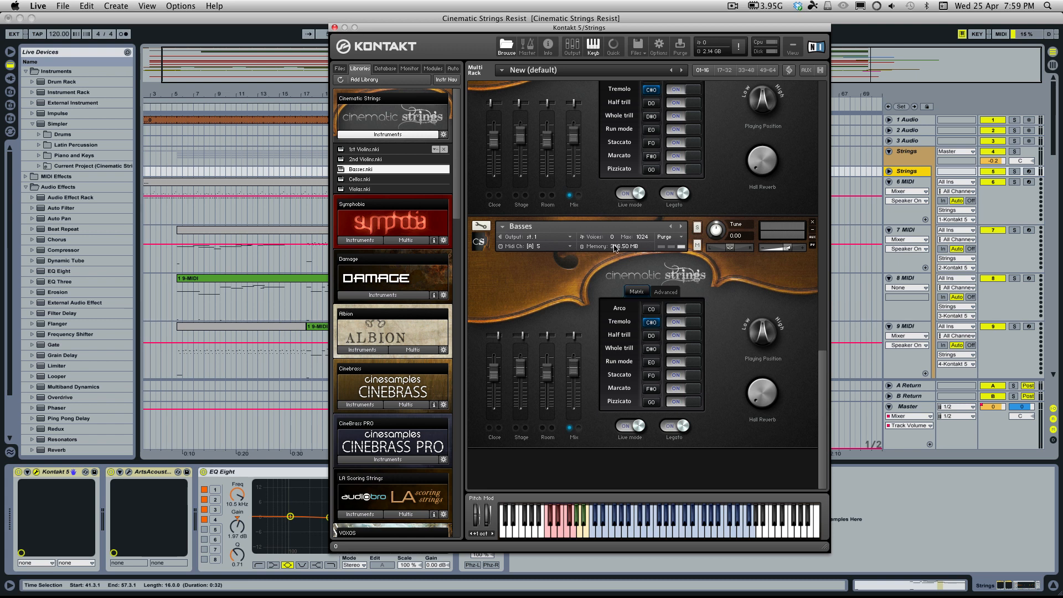
click(680, 314)
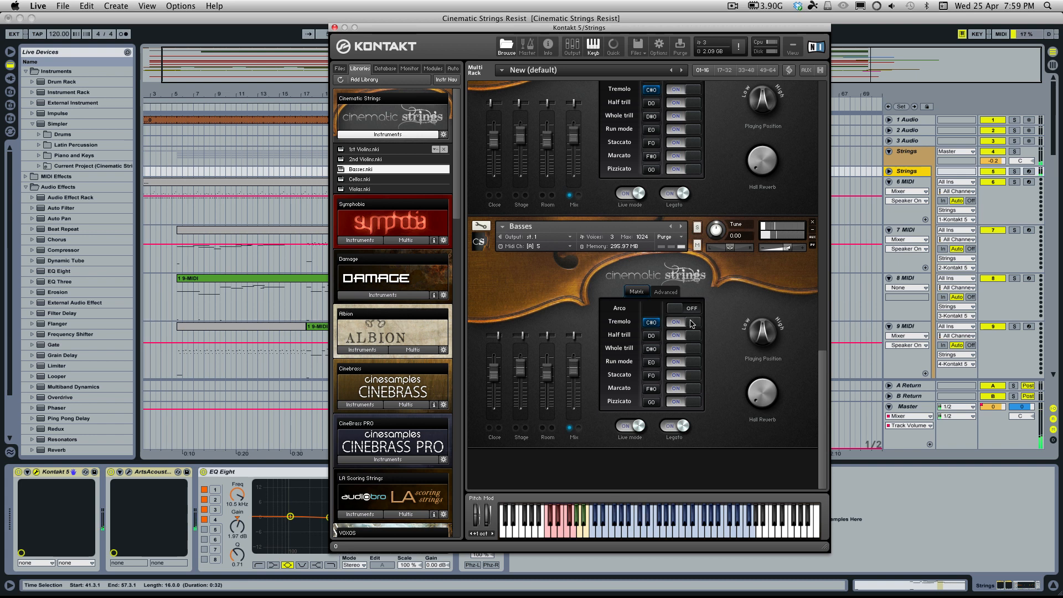
click(671, 322)
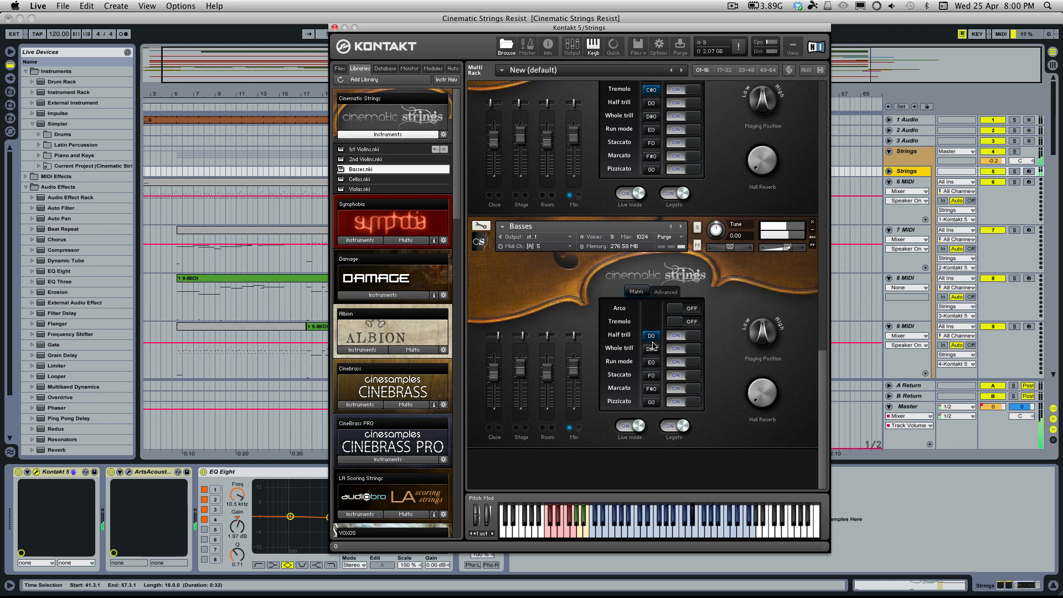
Switch off the Basses' Half trill, Whole trill and Run mode articulations and turn the Playing Position to Staccato
click(679, 336)
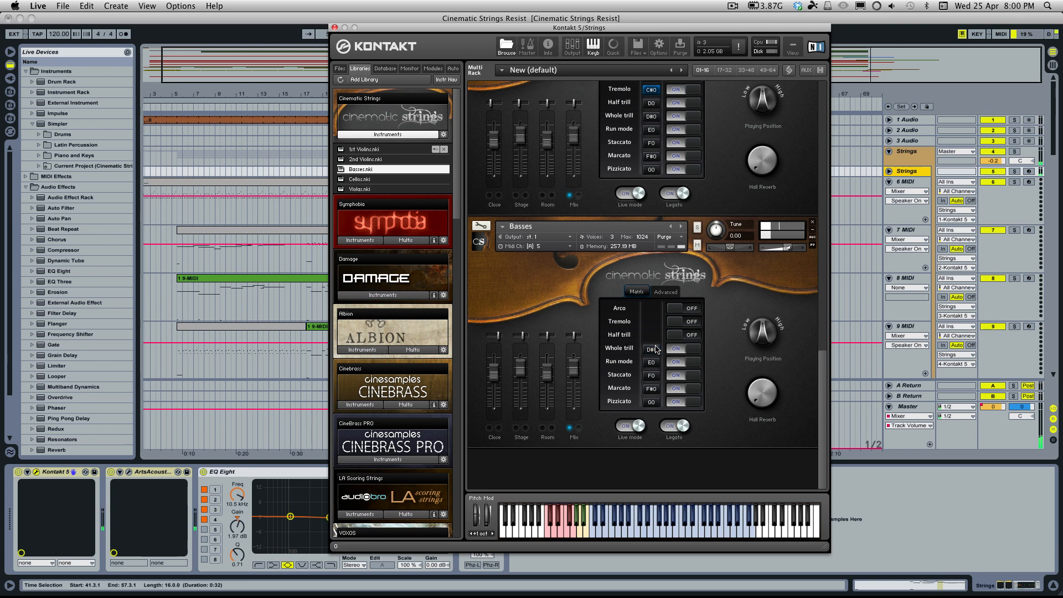
click(676, 350)
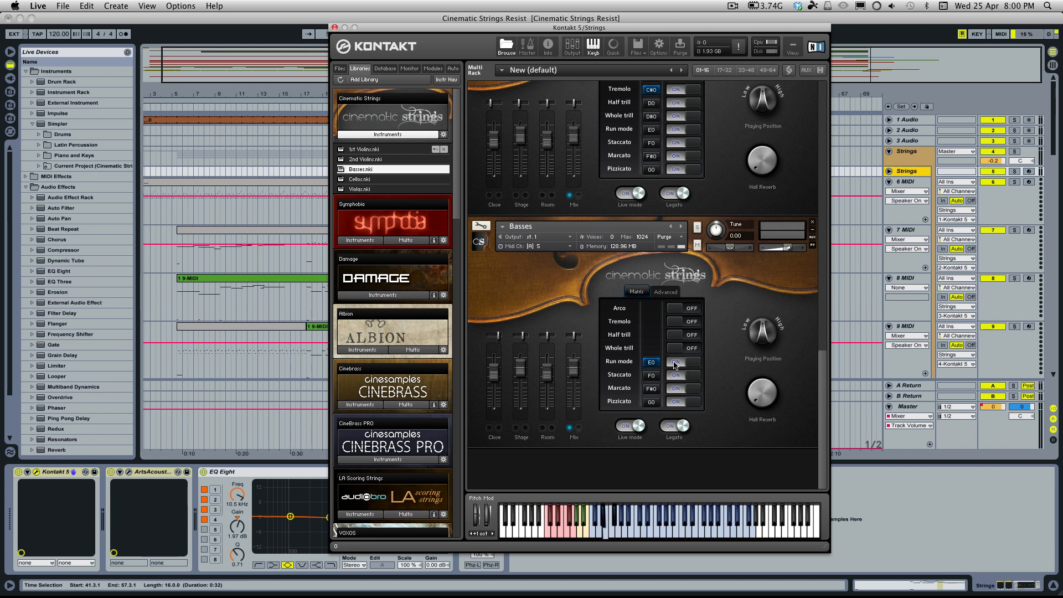
click(674, 363)
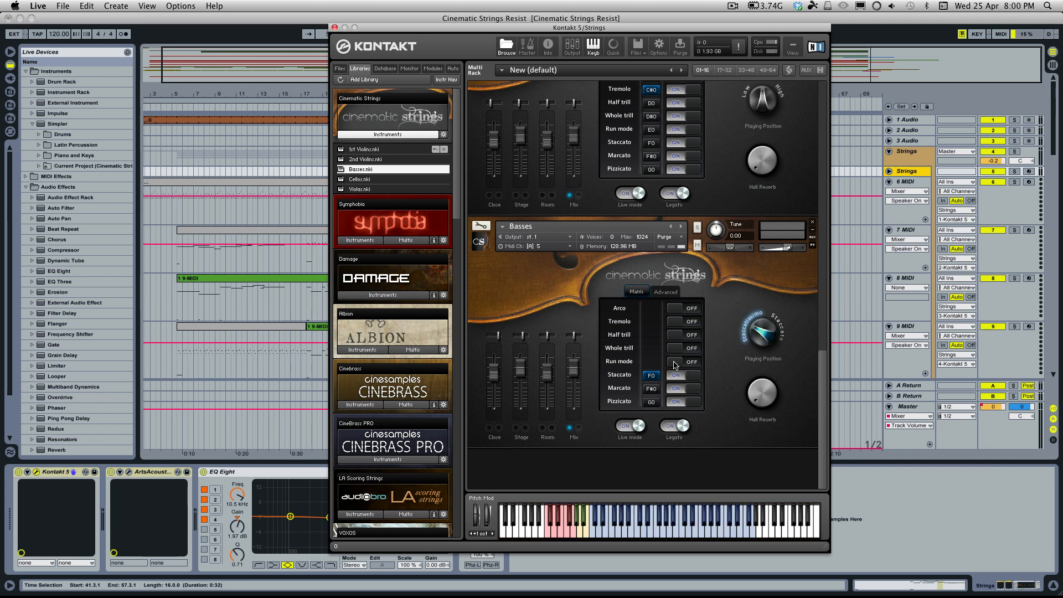
click(674, 373)
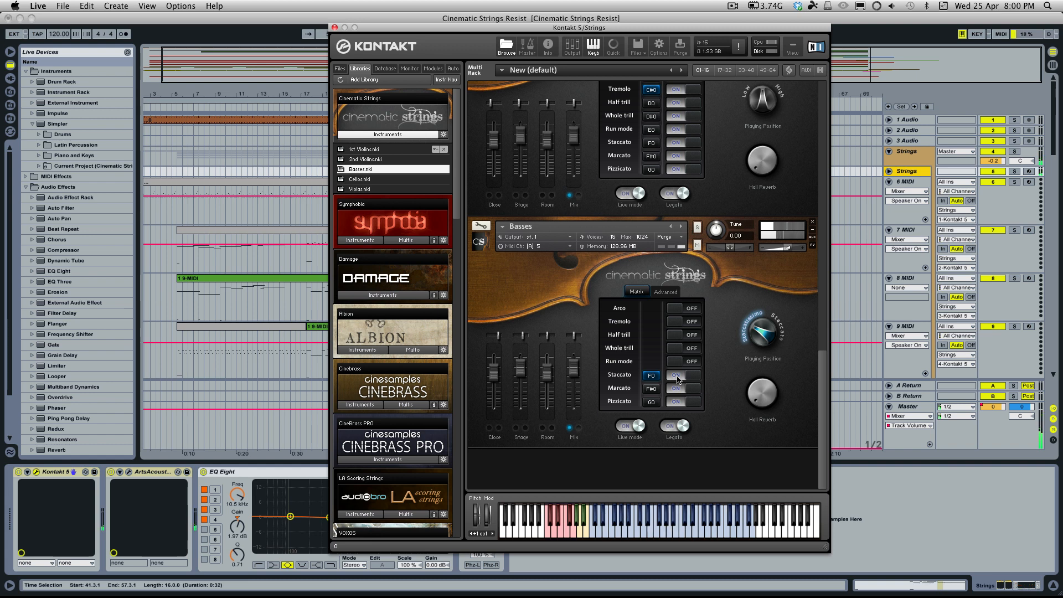
click(762, 337)
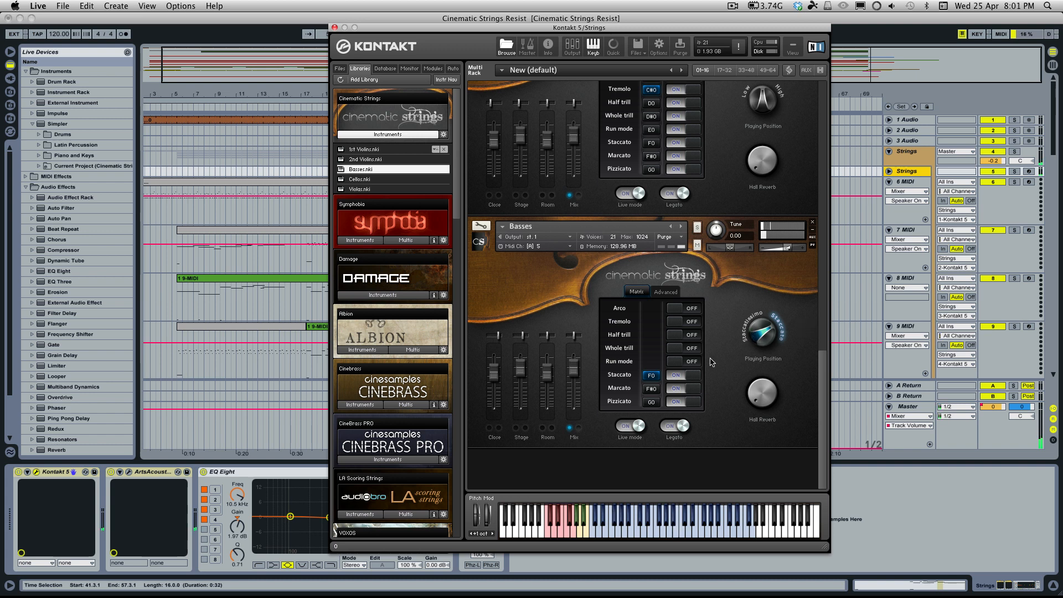
Switch off the Basses' Staccato, Marcato and Pizzicato articulations and turn Arco back on
click(680, 376)
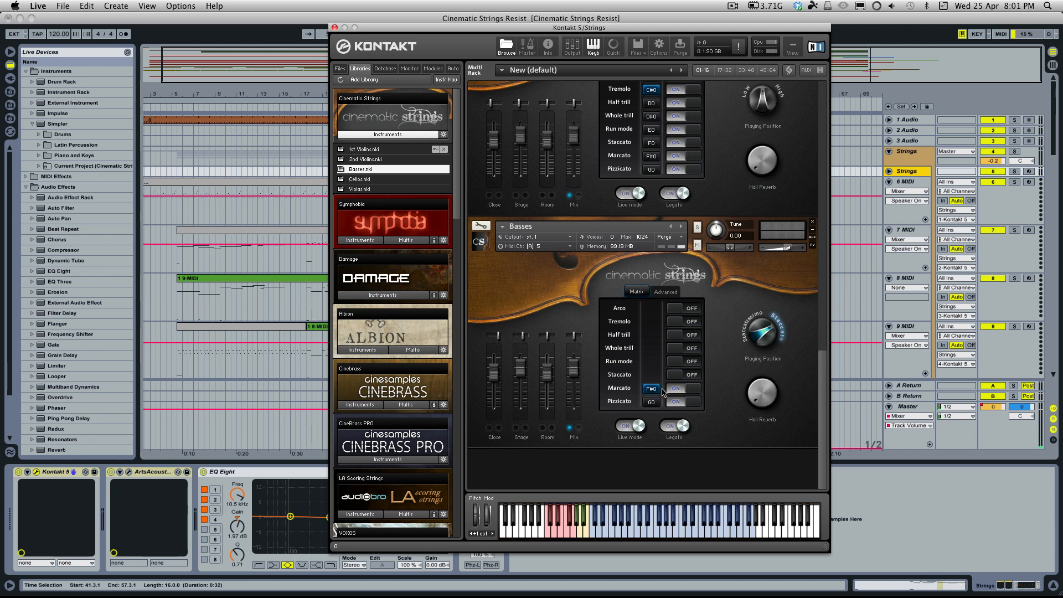
click(689, 392)
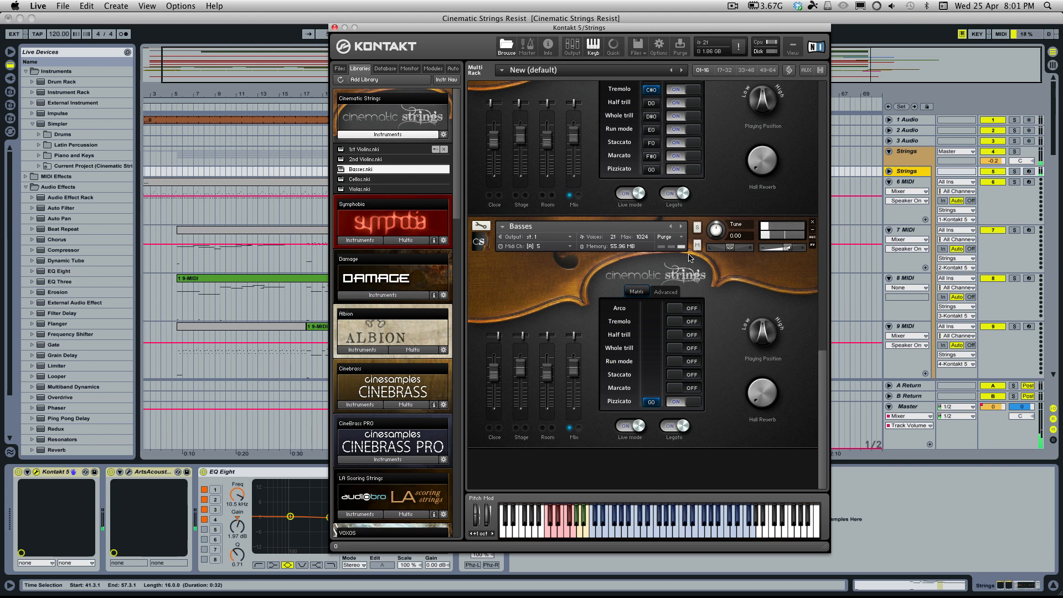
click(684, 309)
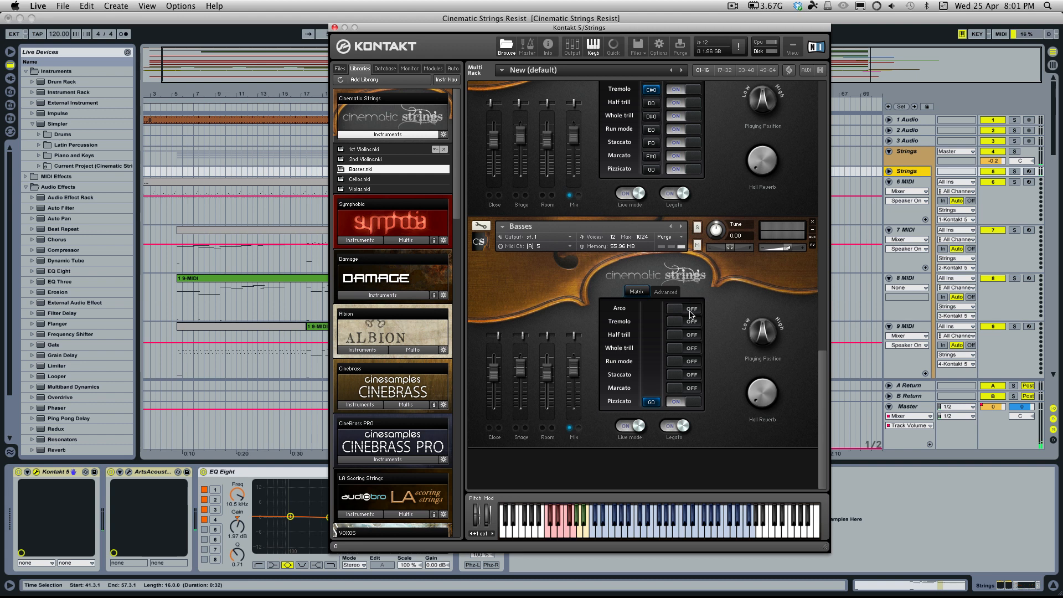
click(686, 404)
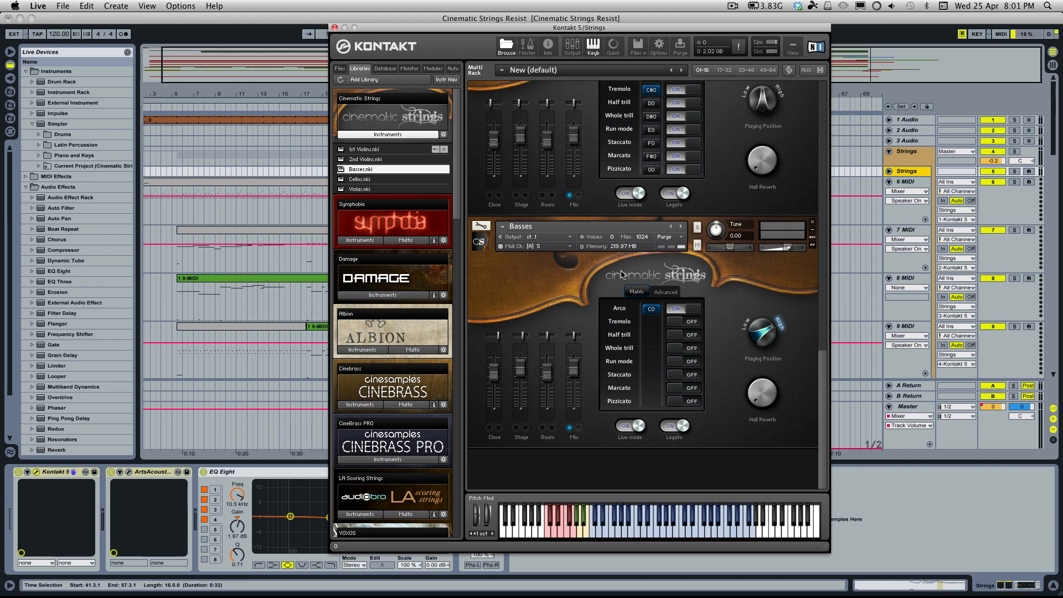
Arm the 6 MIDI track, look over the Cellos in the Strings track's Kontakt window, and close the window
click(1028, 182)
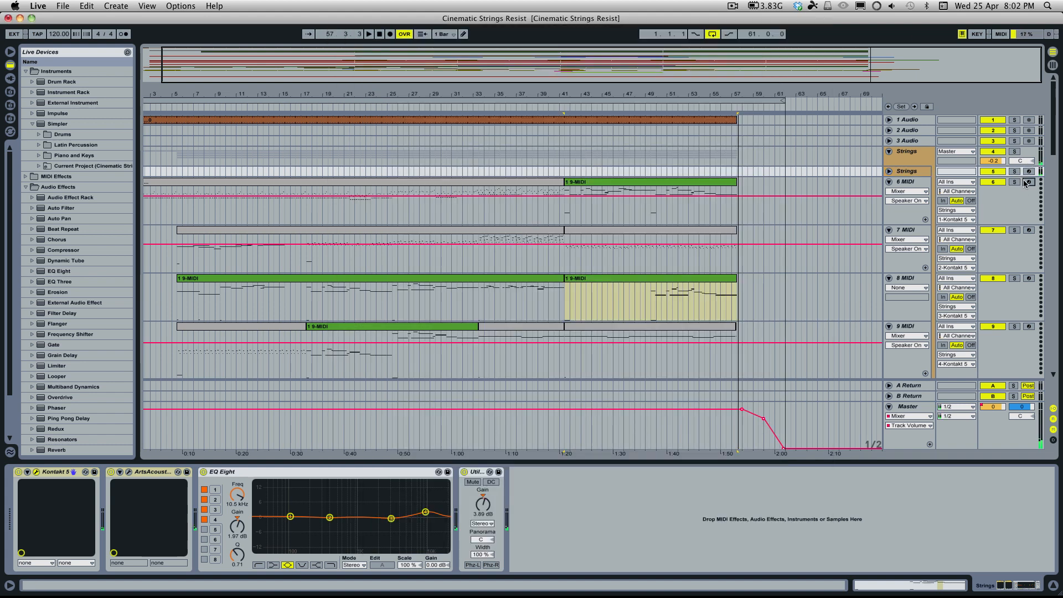
click(907, 172)
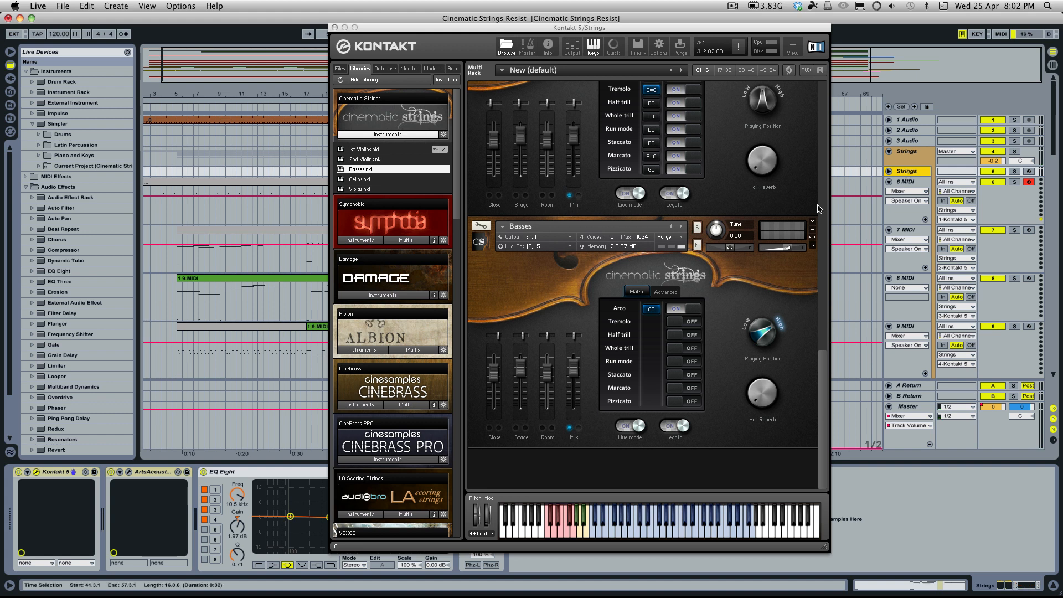
scroll(647, 316, up, 10)
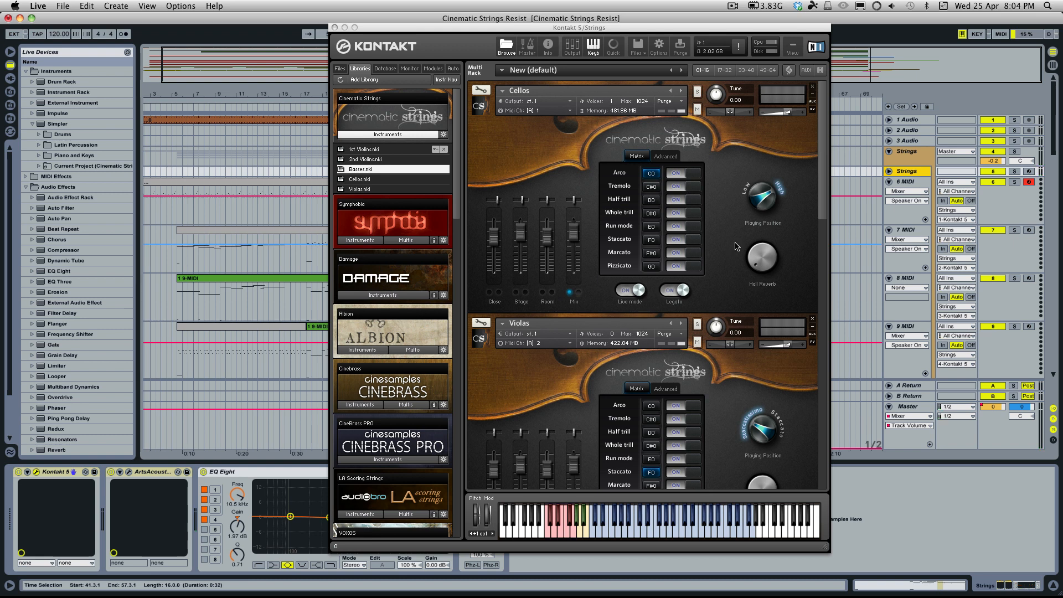
click(334, 27)
Solo the Brass instrument track and play the 15 MIDI brass part from bar 29
scroll(439, 179, down, 5)
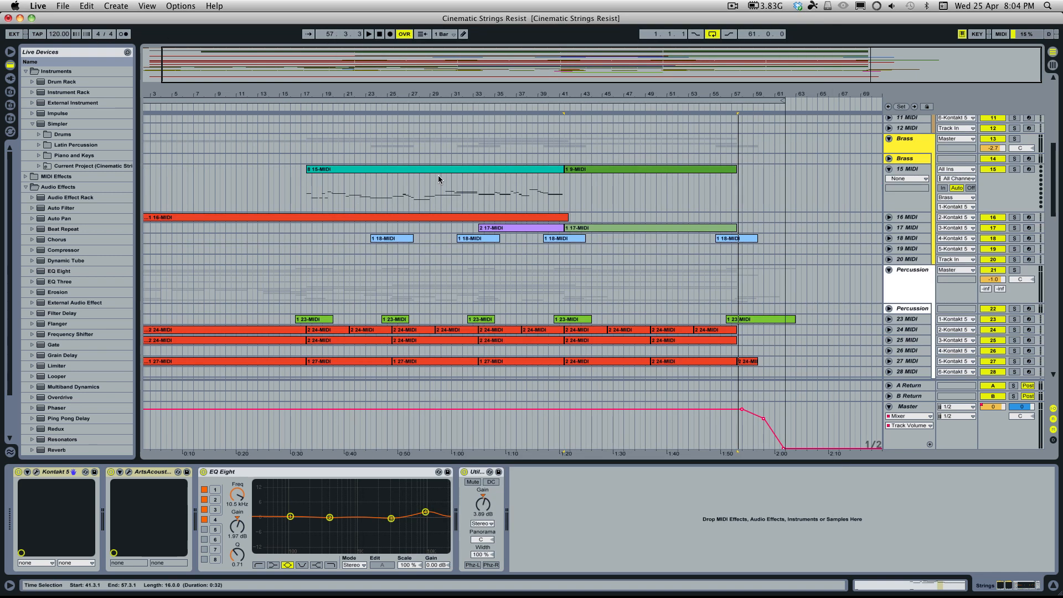
click(1017, 159)
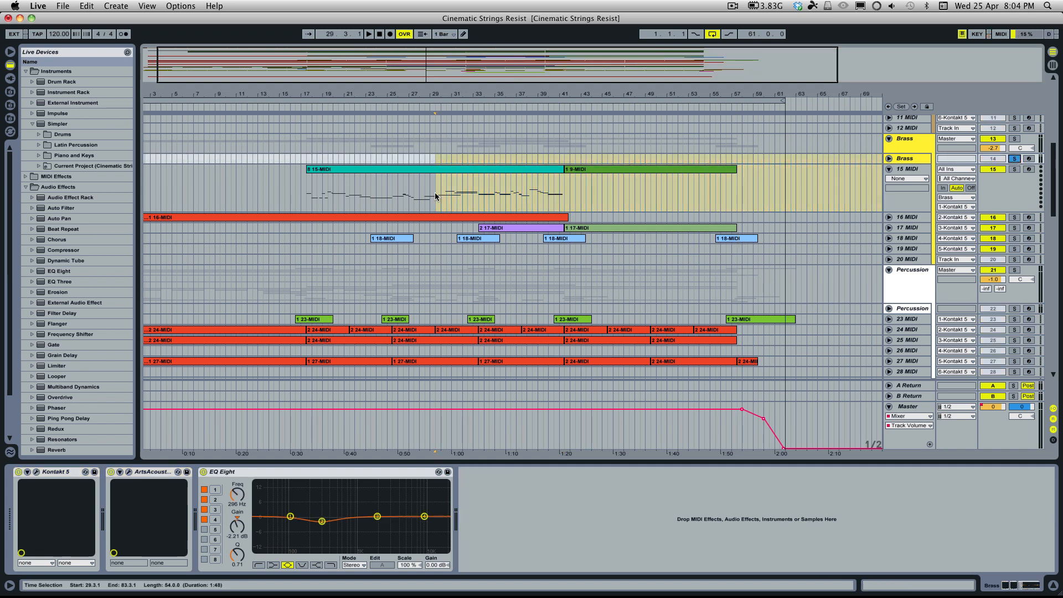
scroll(430, 185, up, 5)
scroll(432, 180, down, 8)
scroll(438, 183, up, 8)
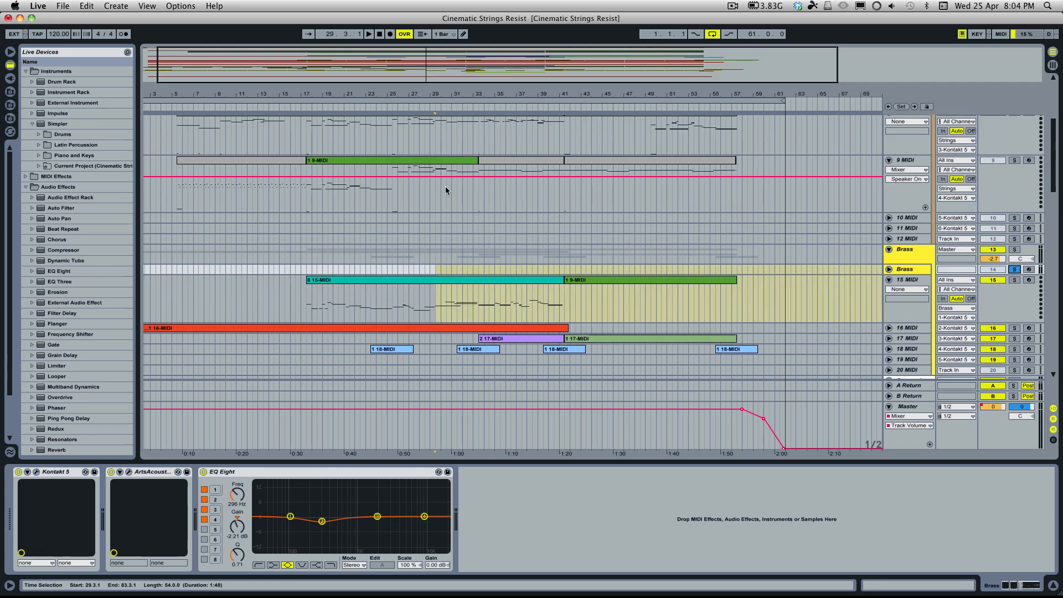
scroll(446, 188, down, 5)
scroll(558, 239, up, 6)
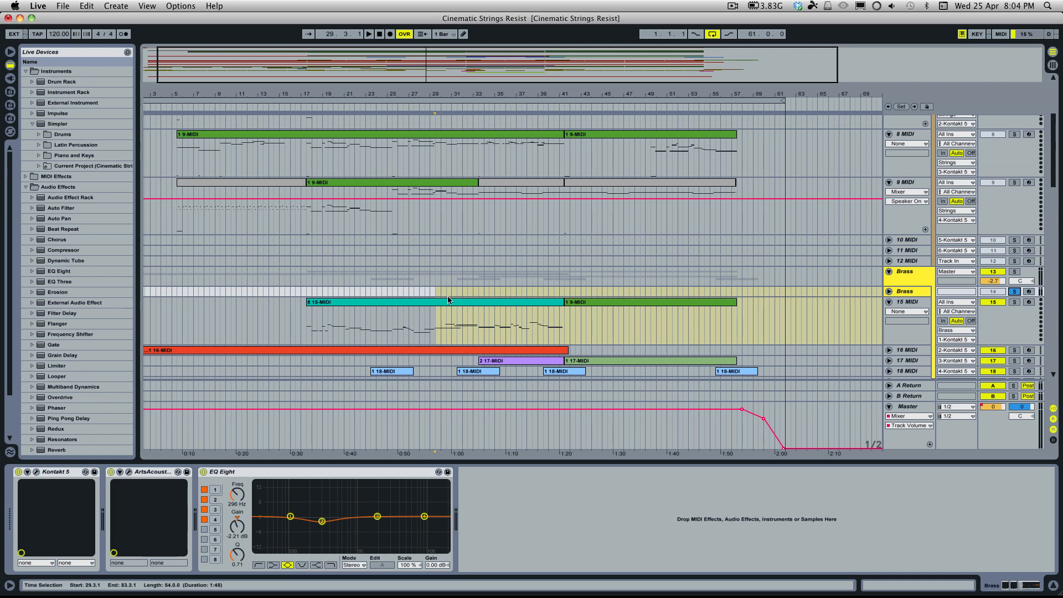
click(434, 324)
key(space)
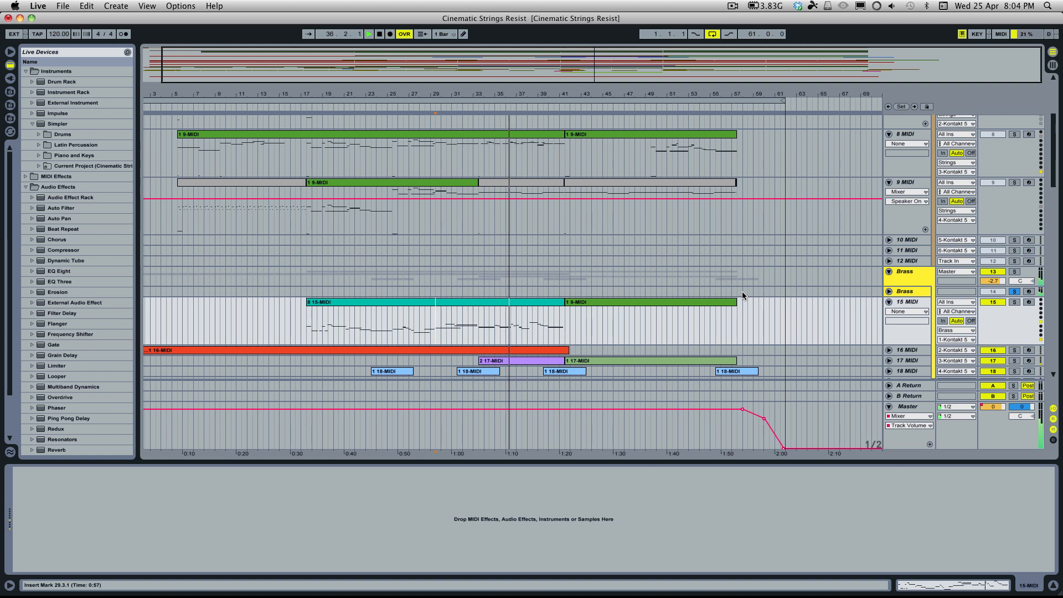
key(space)
Play the brass from bar 33 and solo the Strings group alongside it
scroll(745, 289, down, 5)
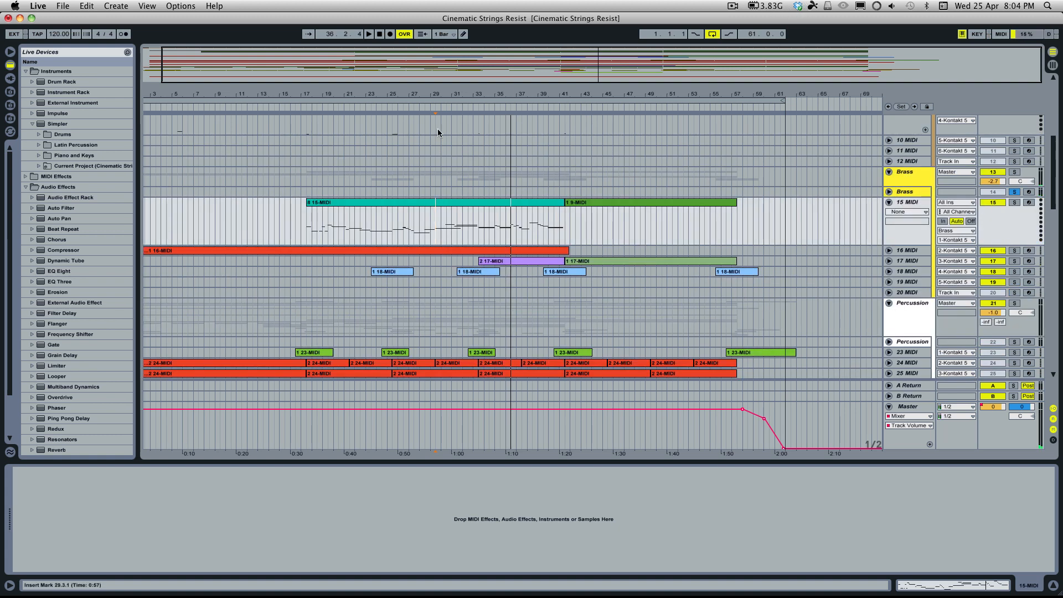
click(479, 232)
key(space)
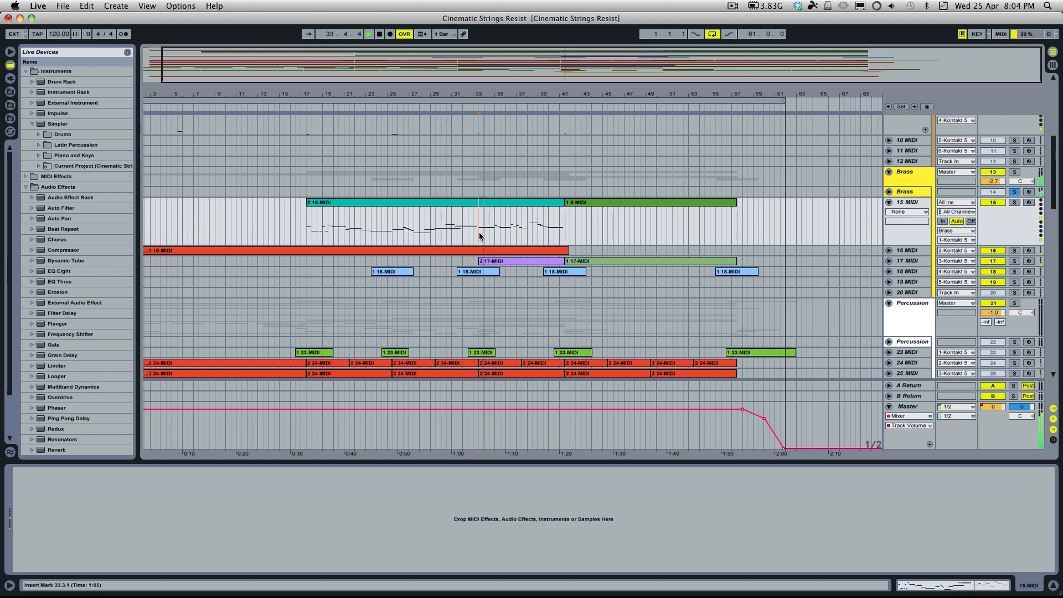
scroll(578, 244, up, 10)
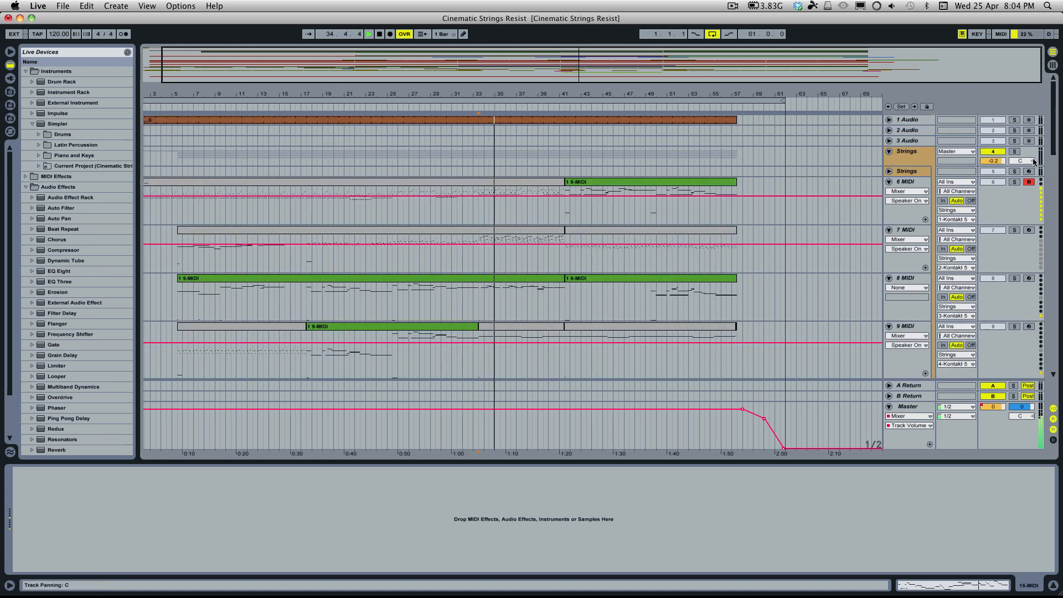
click(1016, 152)
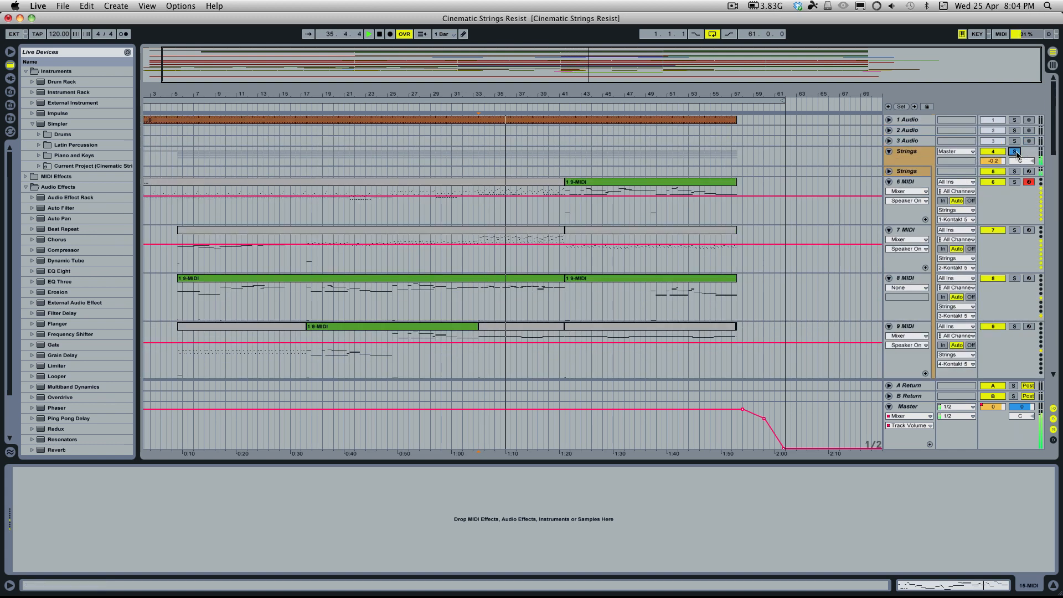
scroll(789, 197, down, 10)
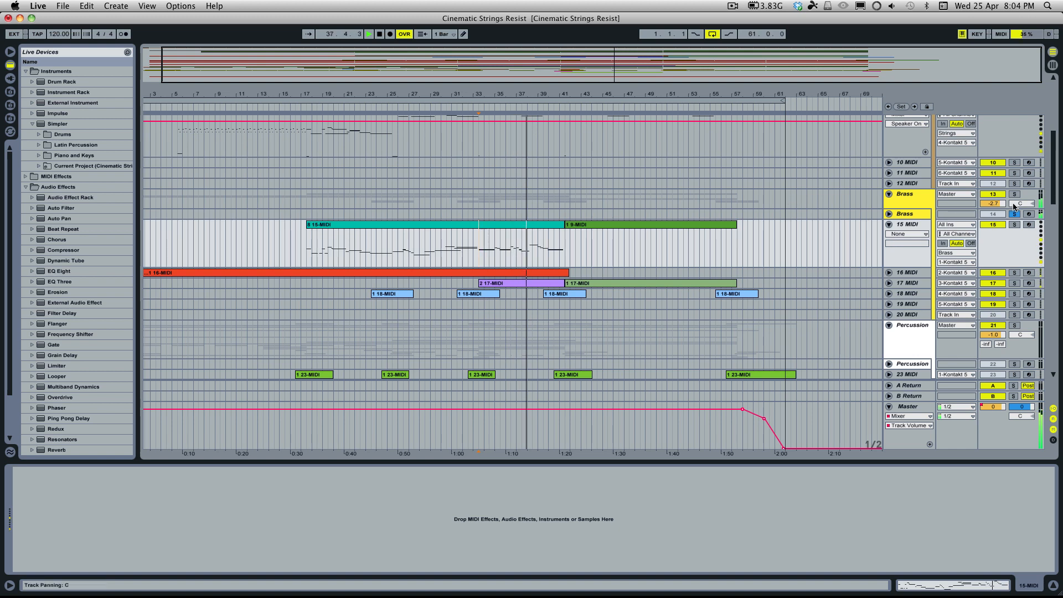
key(space)
Solo the Percussion instrument track and play the 24-MIDI percussion clip from bar 33
scroll(868, 166, down, 8)
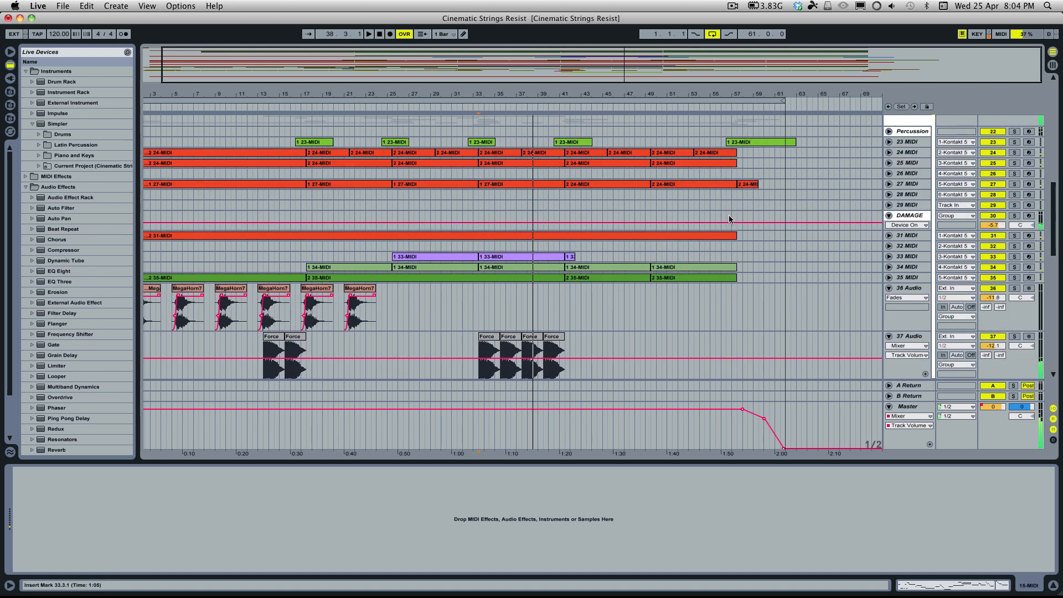
scroll(729, 218, up, 8)
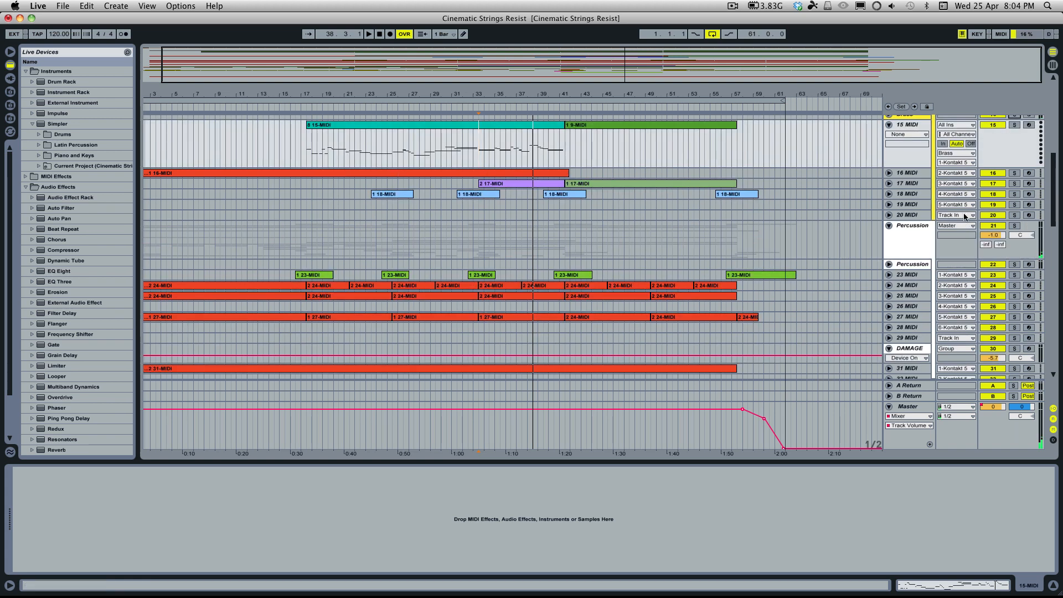
click(1015, 264)
scroll(515, 183, down, 12)
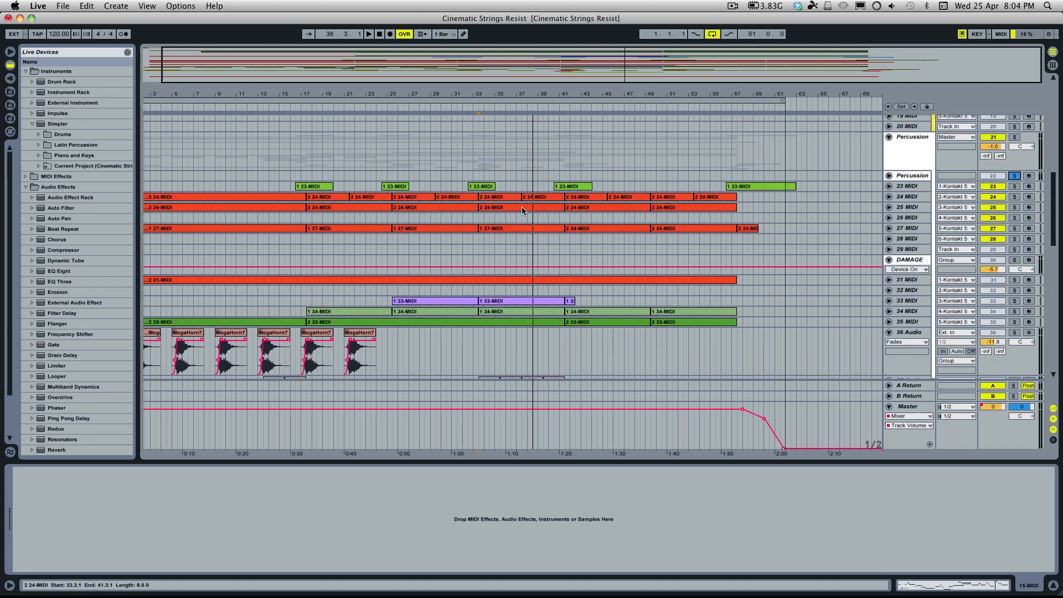
click(508, 155)
key(space)
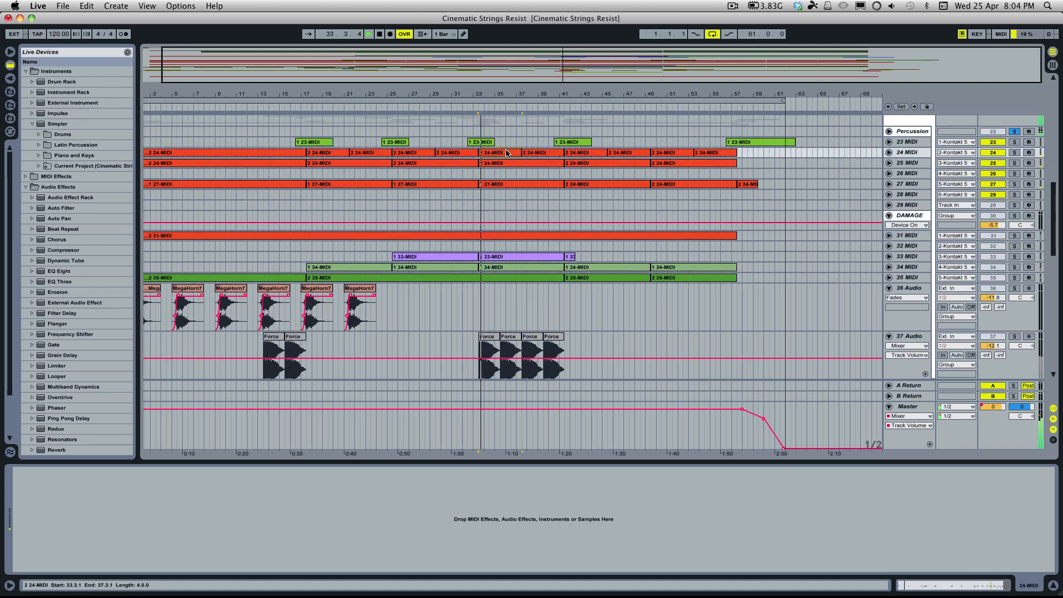
scroll(720, 193, up, 3)
key(space)
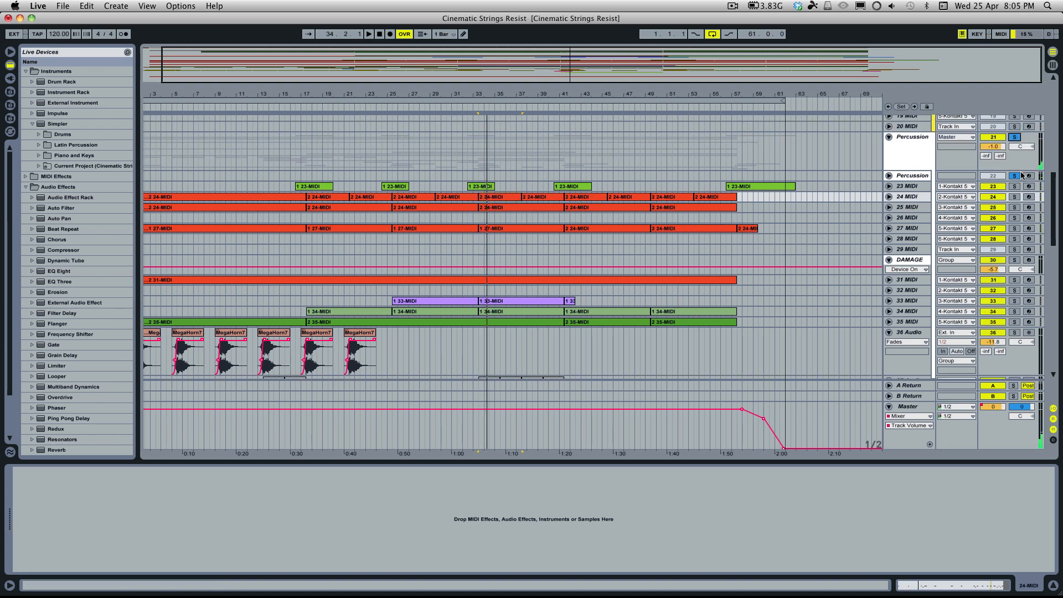
Unsolo the Percussion instrument track, keep its group soloed, and play from the 23-MIDI clip at bar 32 while reviewing the percussion audio tracks
click(1016, 176)
drag(473, 186, 502, 179)
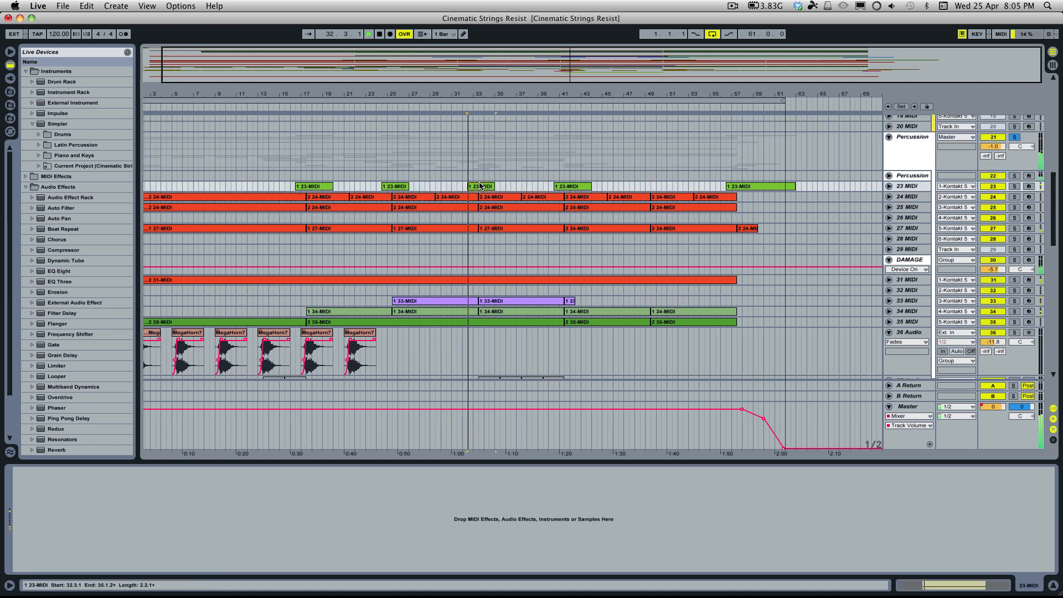
key(space)
scroll(502, 175, down, 2)
scroll(556, 194, down, 4)
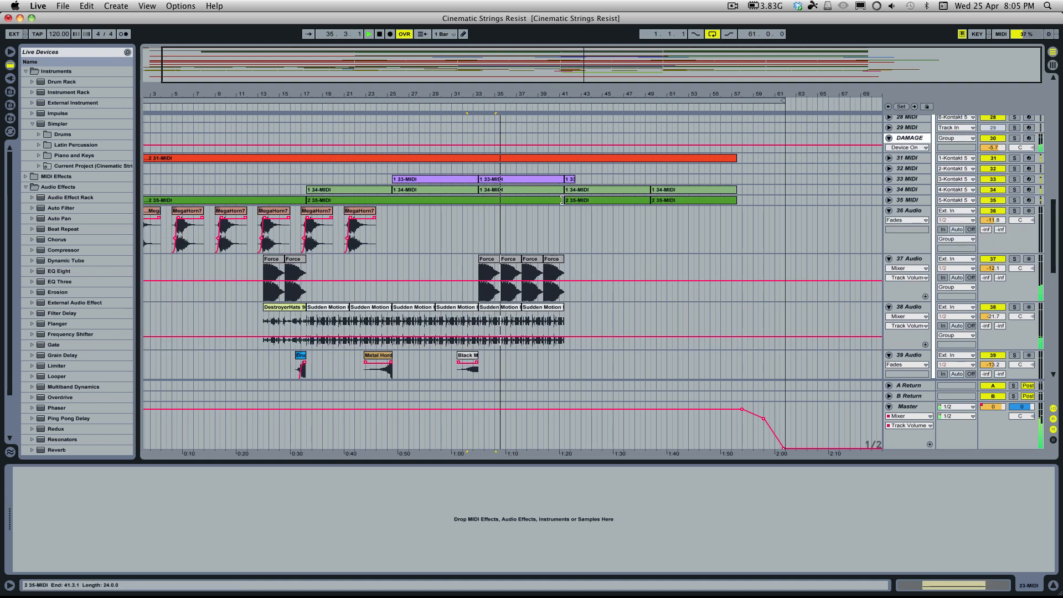
scroll(563, 201, down, 8)
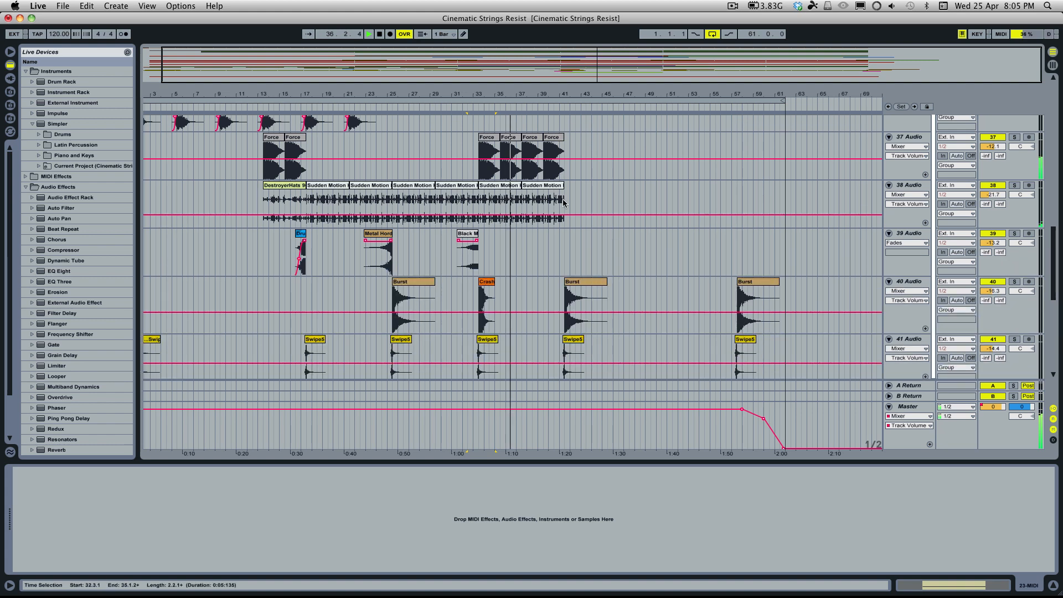
scroll(563, 203, up, 3)
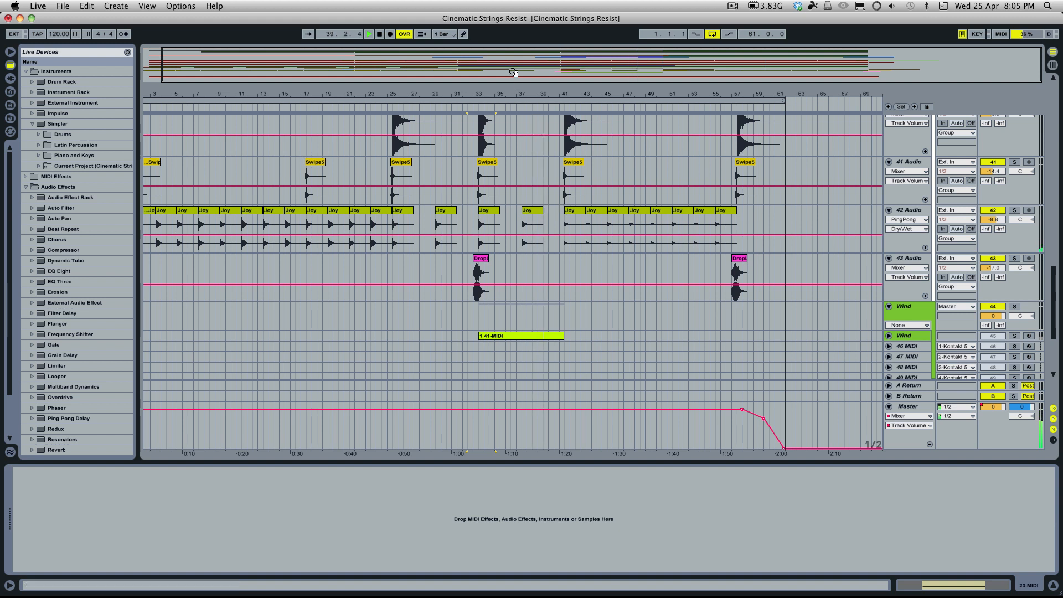
key(space)
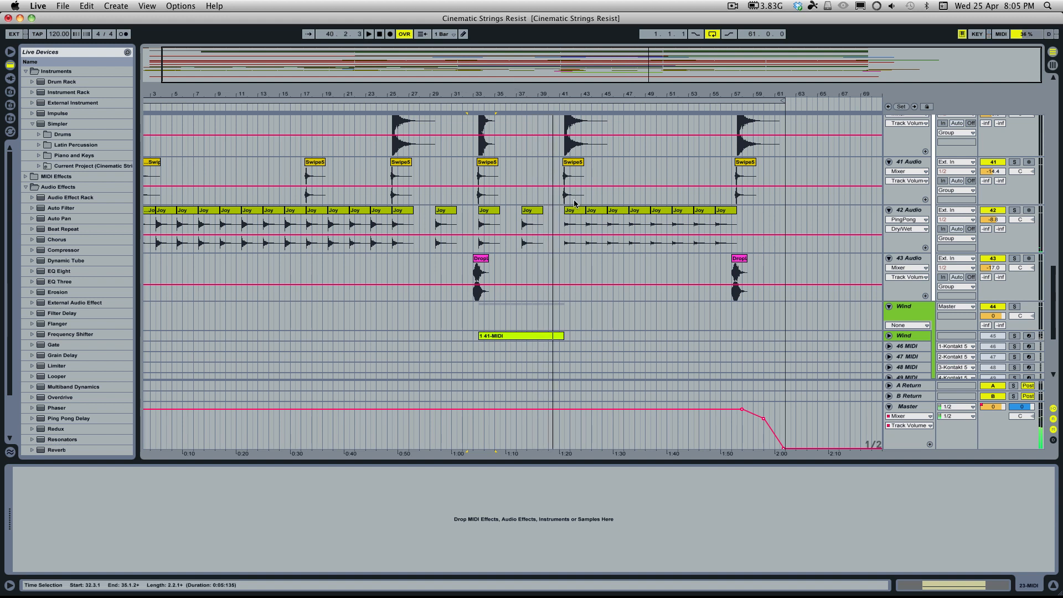
Play the Joy clip on the 42 Audio track from bar 17 and show the track's Ping Pong effect
click(315, 211)
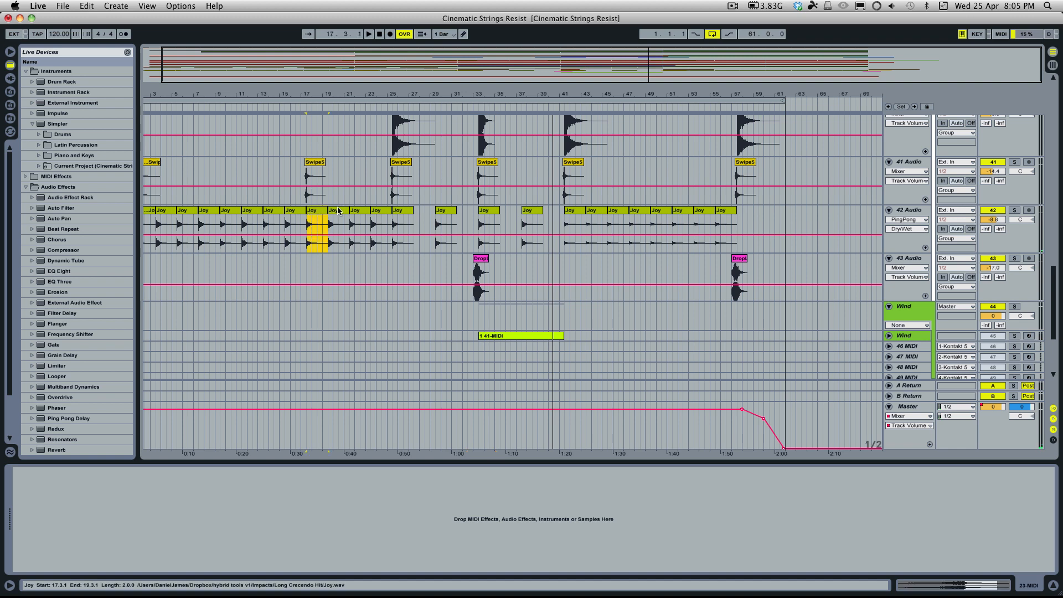
key(super+d)
scroll(503, 221, down, 5)
Open the 49-MIDI synth clip, solo the 53 MIDI track and play the part from the beginning
click(706, 286)
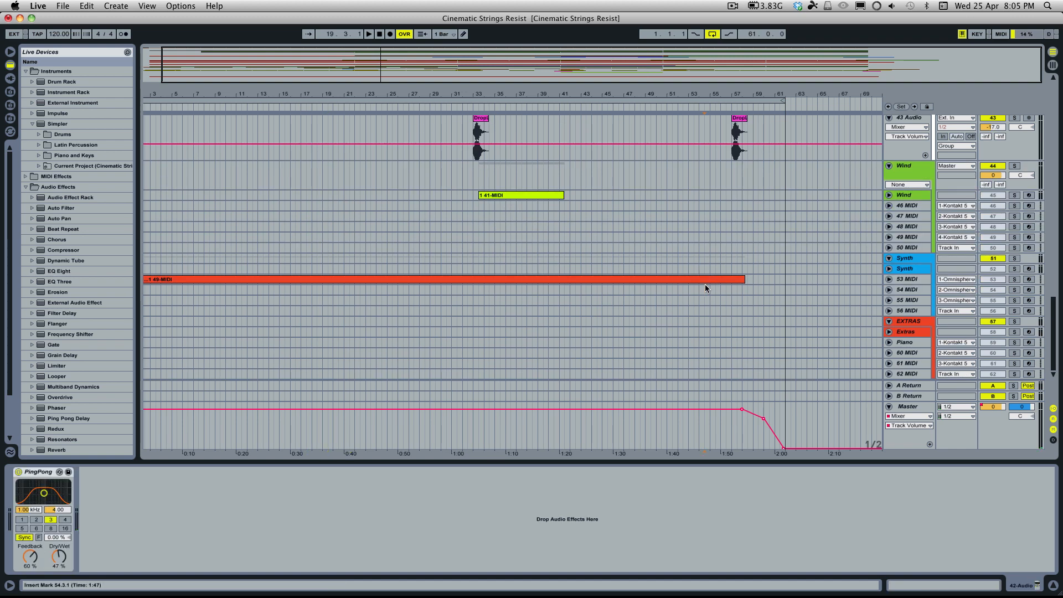
click(701, 281)
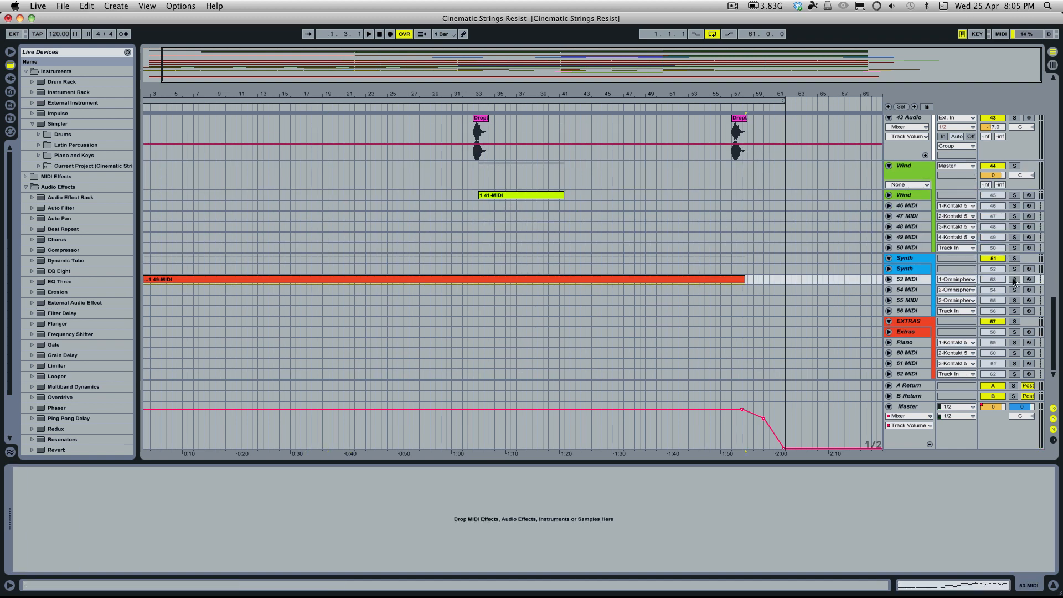
double_click(573, 279)
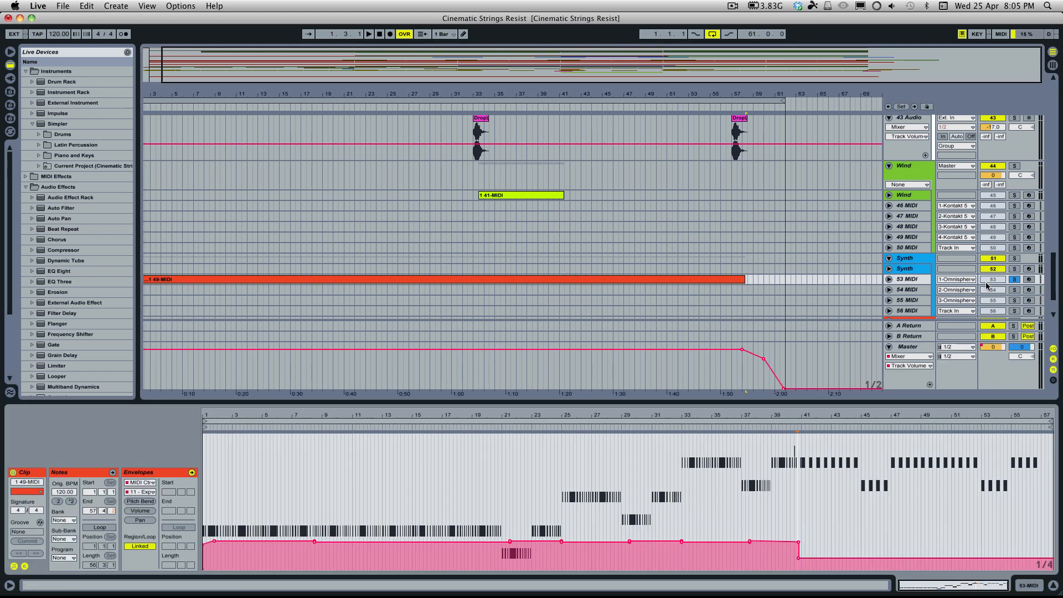
key(space)
key(space)
click(1011, 282)
click(1017, 281)
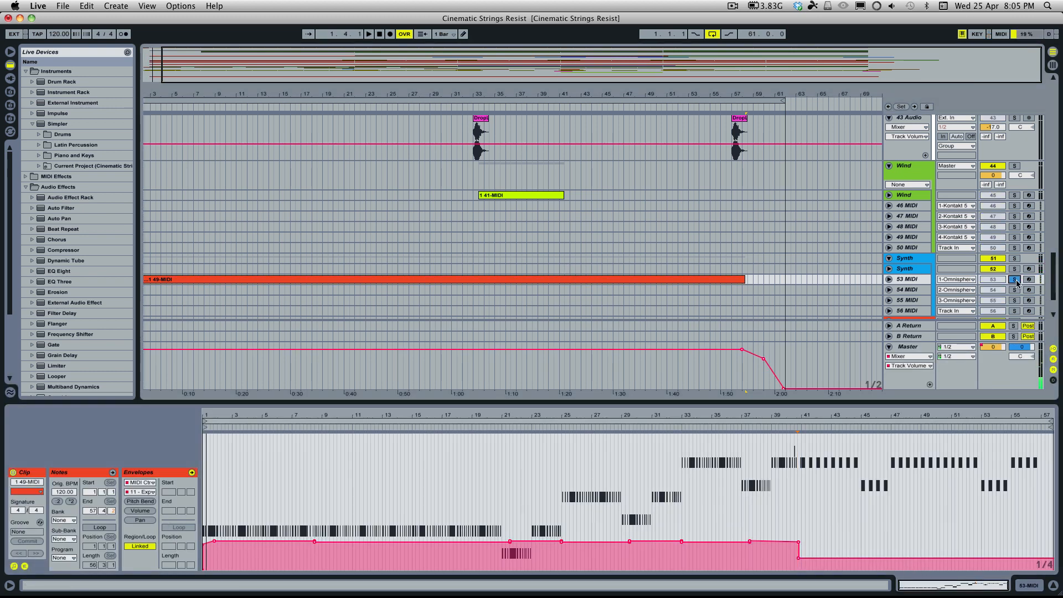
key(space)
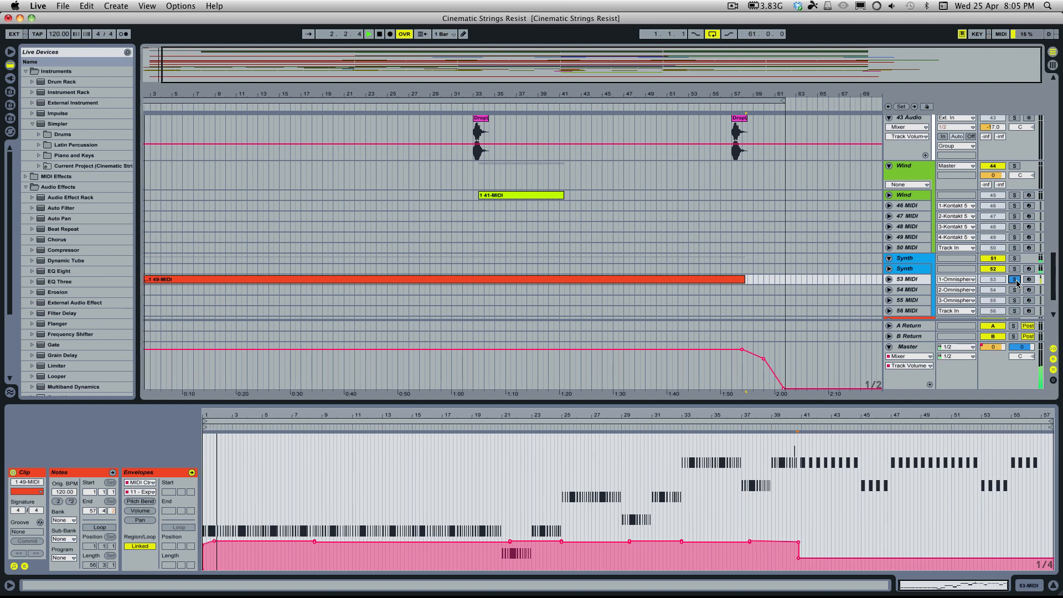
Solo the Strings instrument track and start playback from the beginning of the song
scroll(735, 245, up, 15)
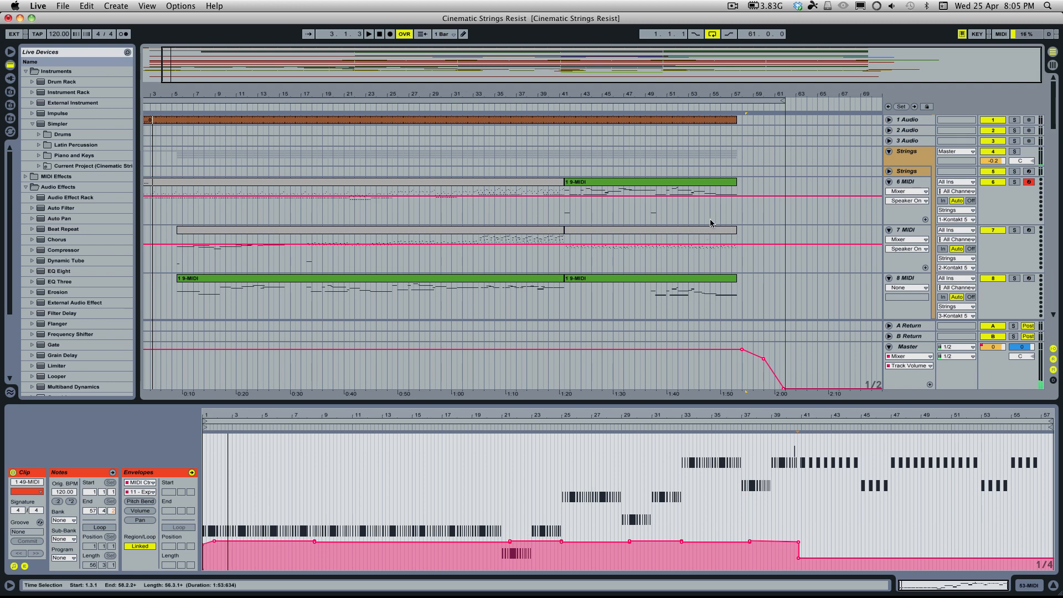
click(1014, 171)
scroll(426, 244, down, 5)
scroll(398, 202, up, 5)
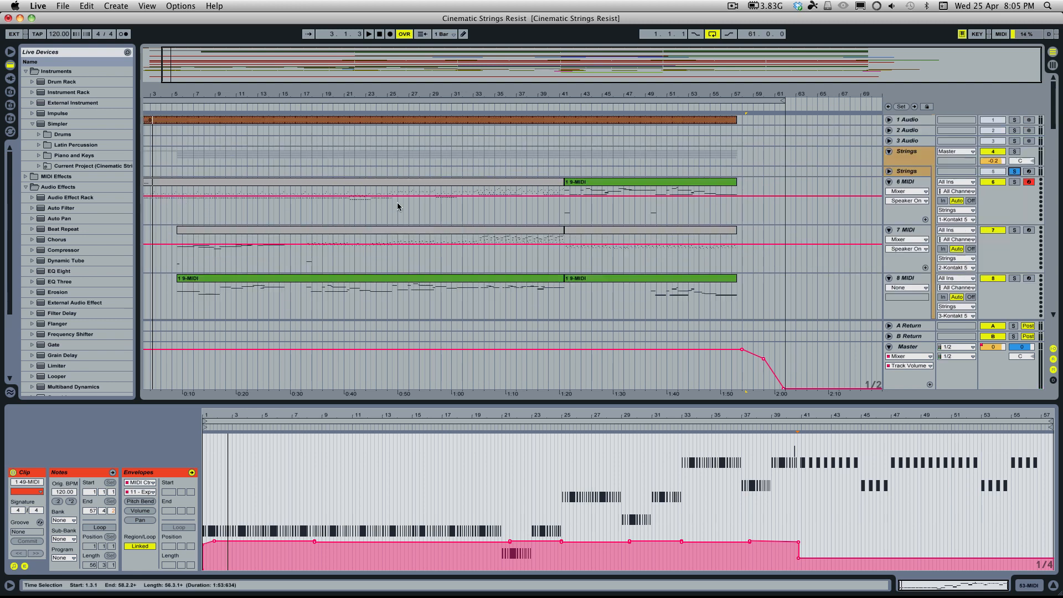
scroll(398, 199, down, 5)
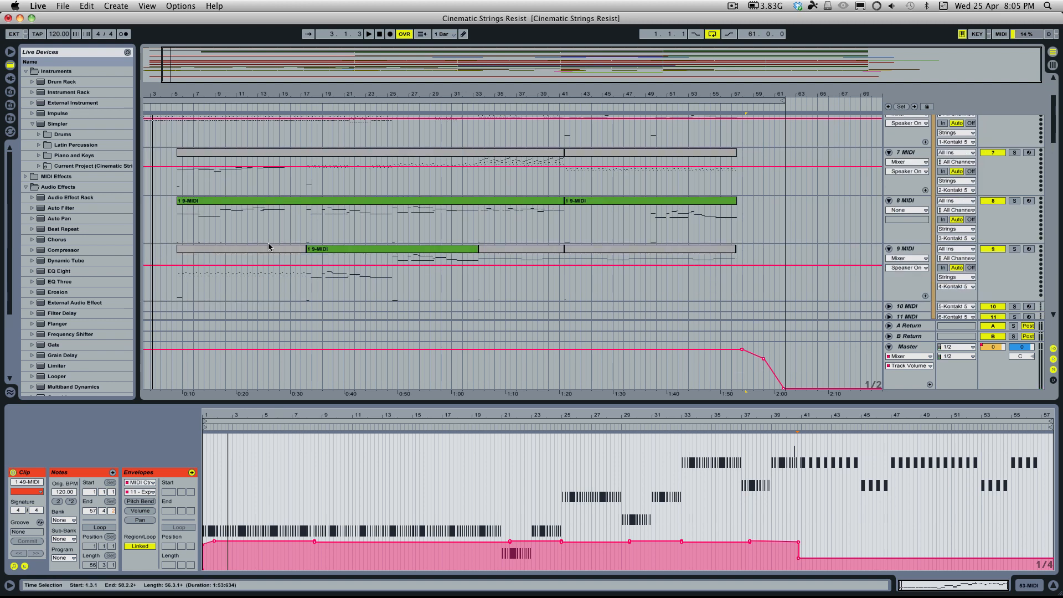
key(space)
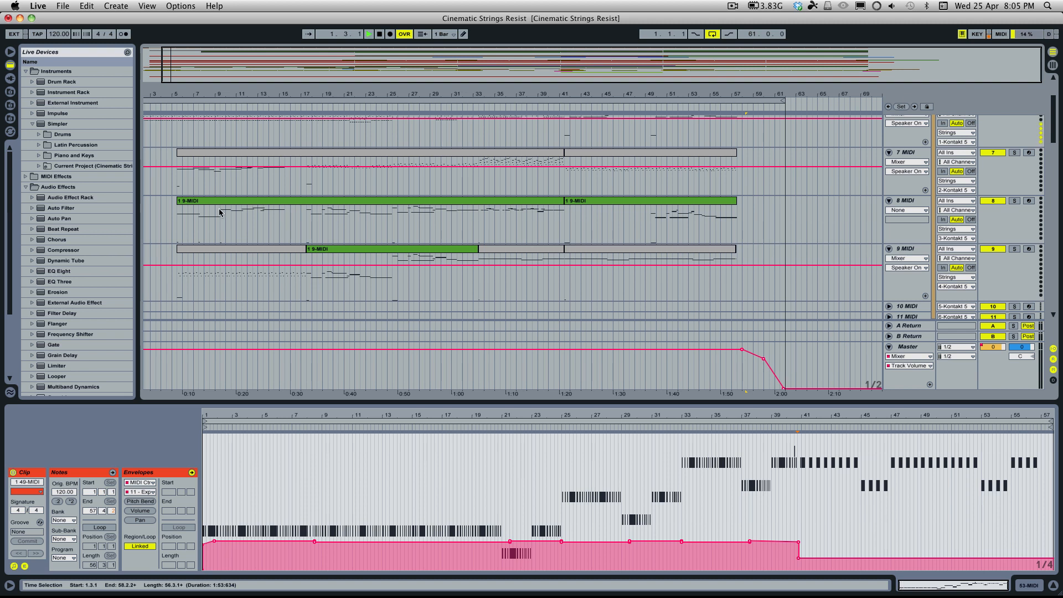
Fit the whole arrangement in view and examine the notes of the 7 MIDI and 8 MIDI string clips during playback
click(238, 70)
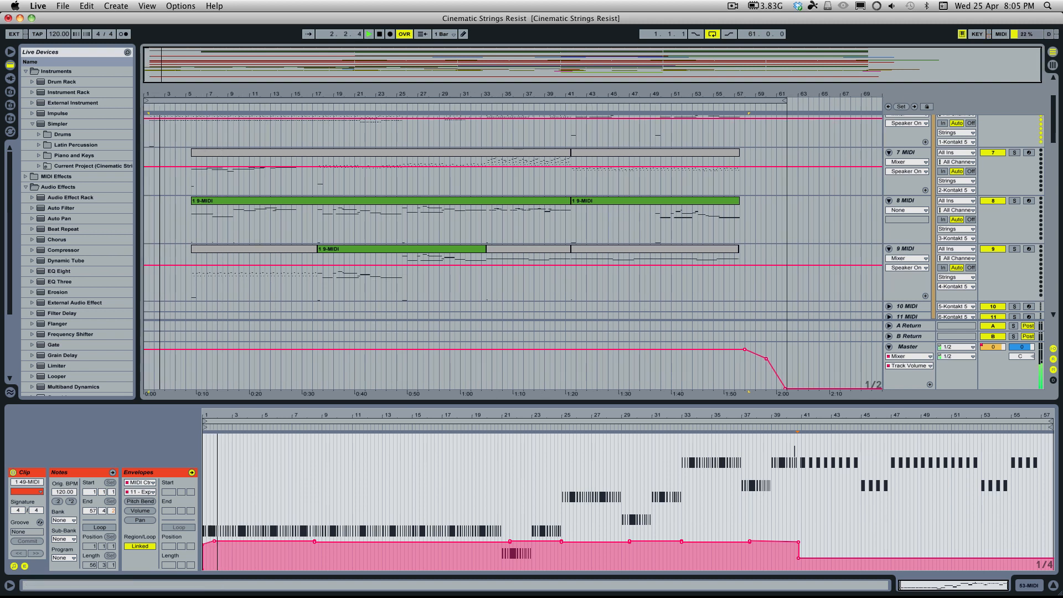
click(223, 149)
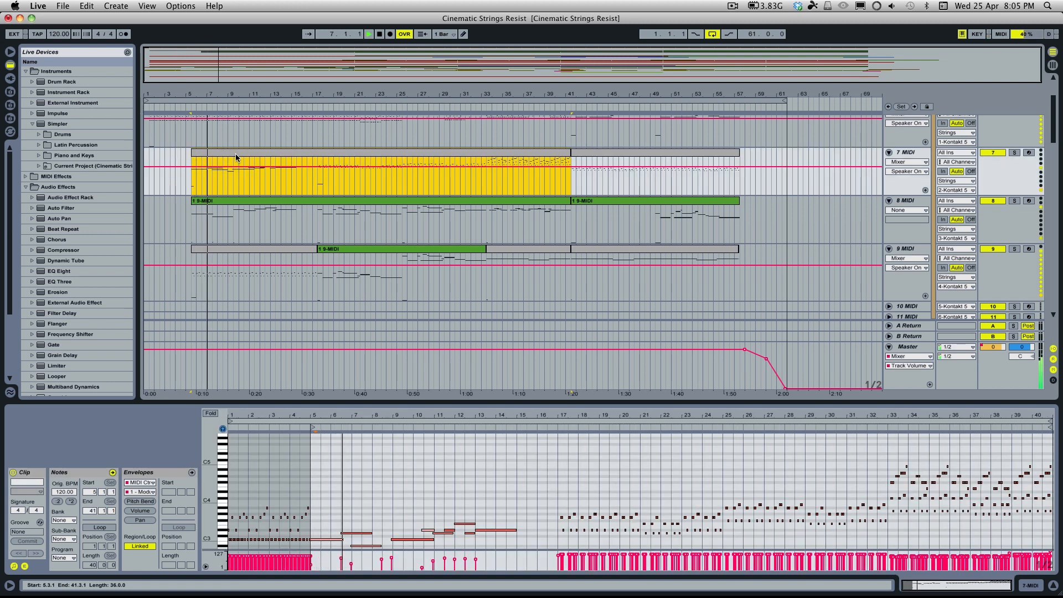
click(317, 220)
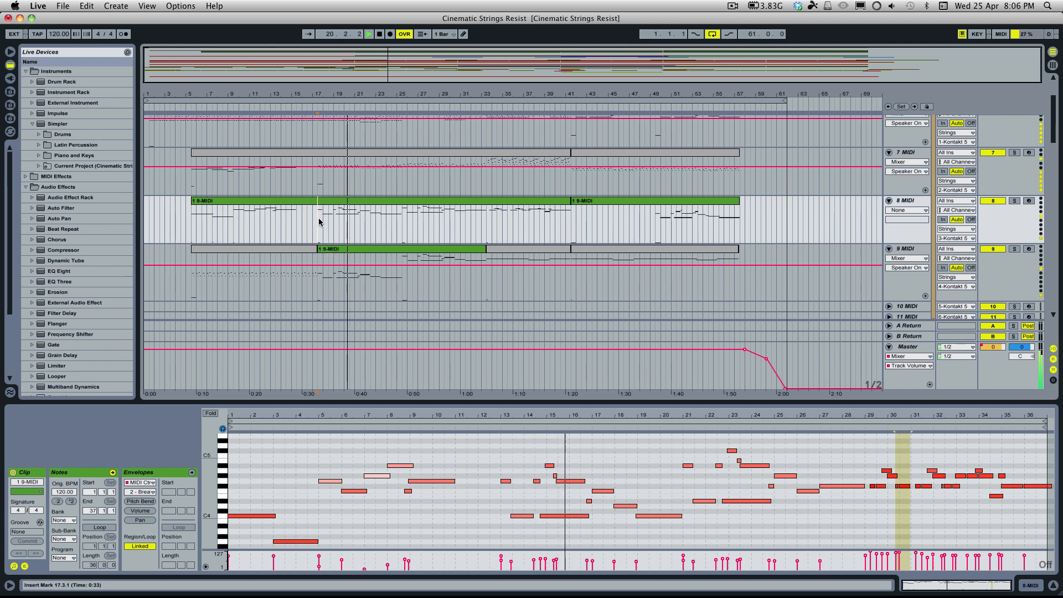
scroll(908, 151, up, 3)
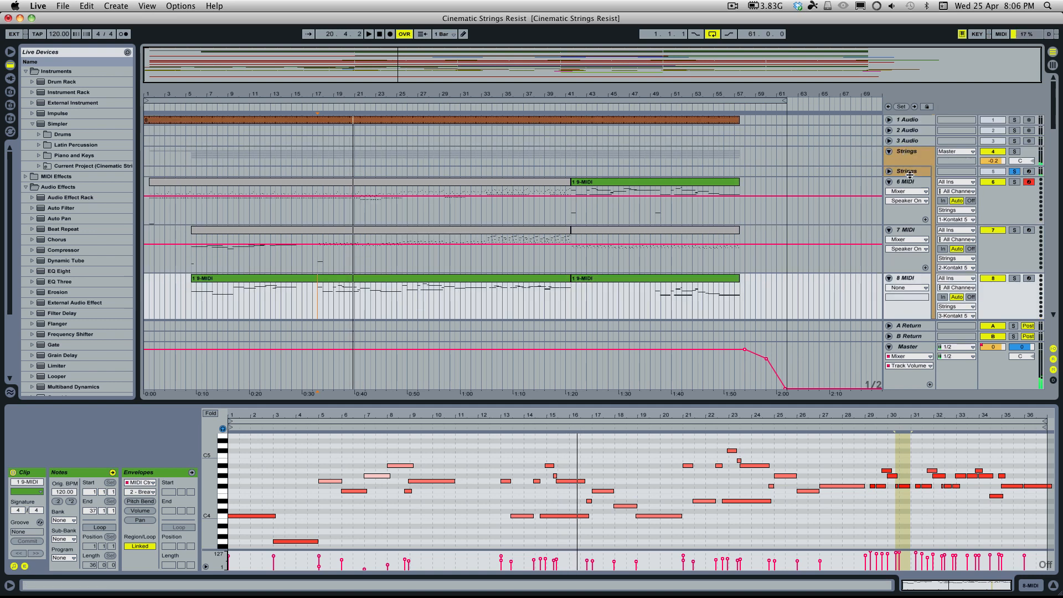
Open Kontakt on the Strings instrument track and remove the Basses instrument from the rack
click(906, 171)
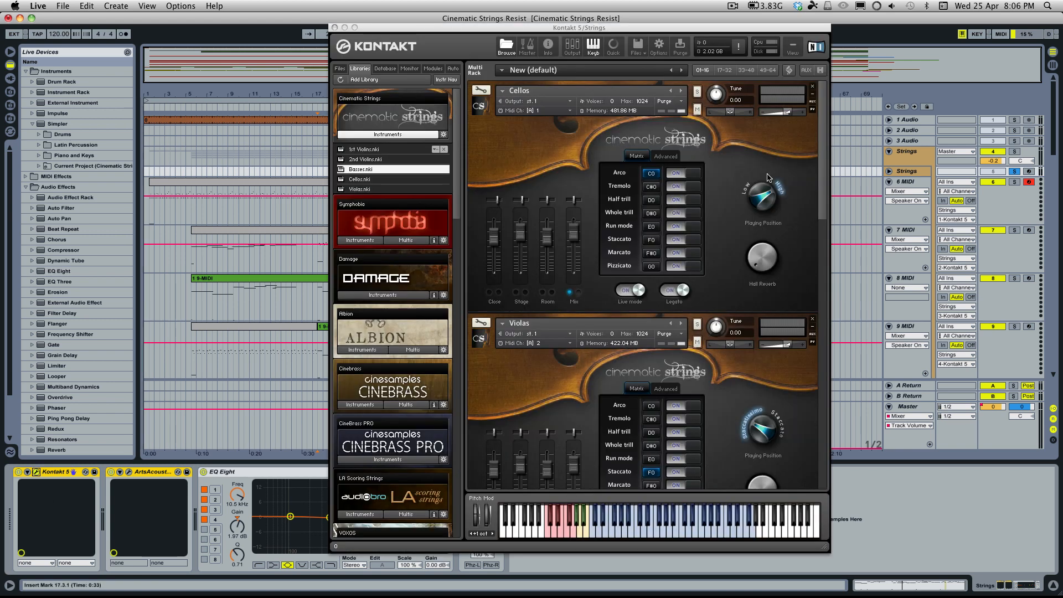
scroll(727, 240, down, 10)
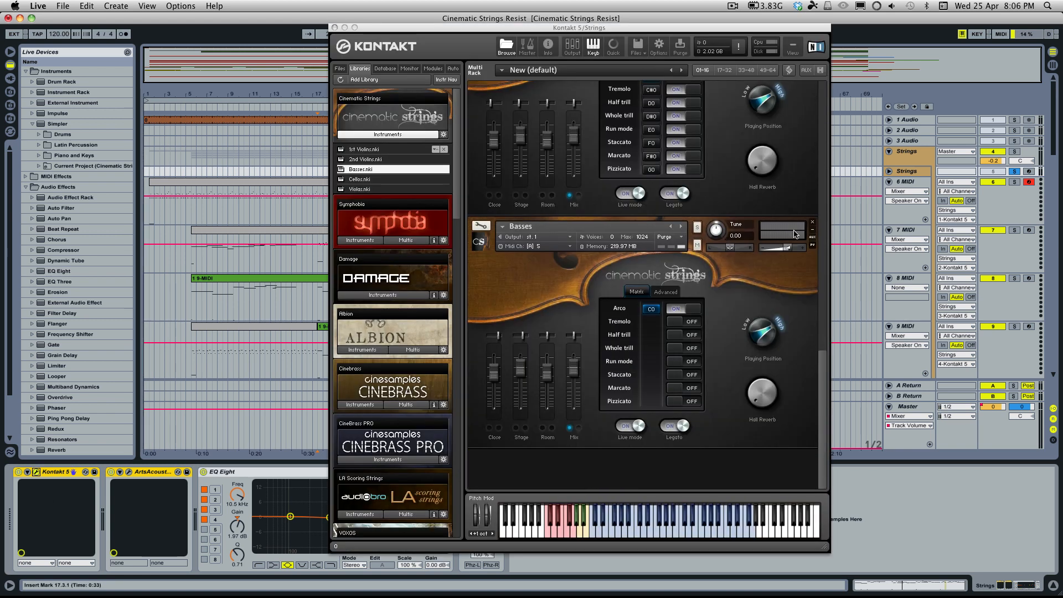
click(812, 224)
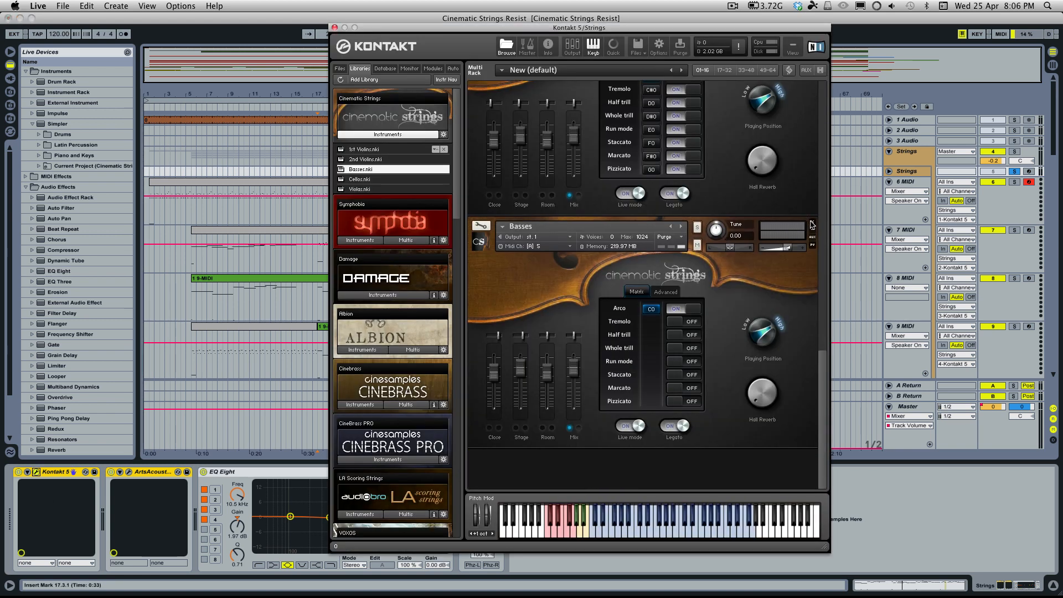
click(812, 225)
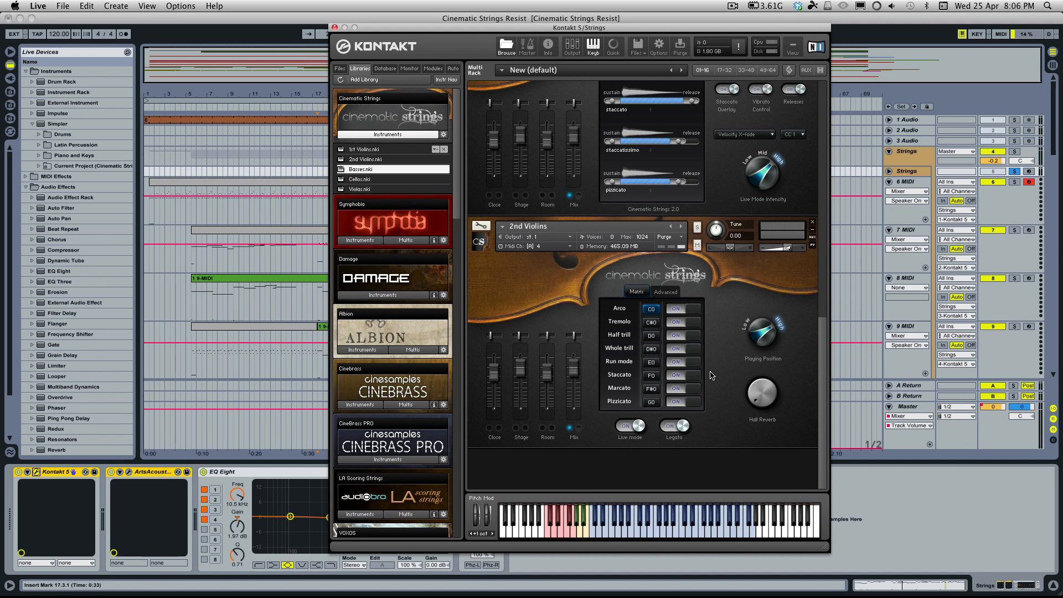
Compare the 2nd Violins' advanced note length and live mode parameters with their main articulation page
click(660, 292)
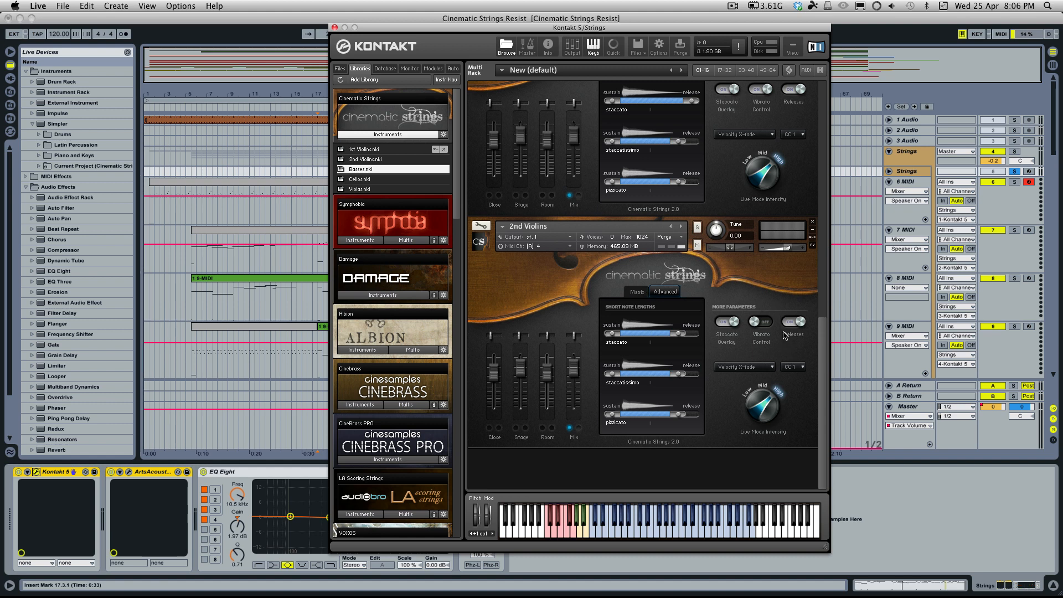
click(637, 292)
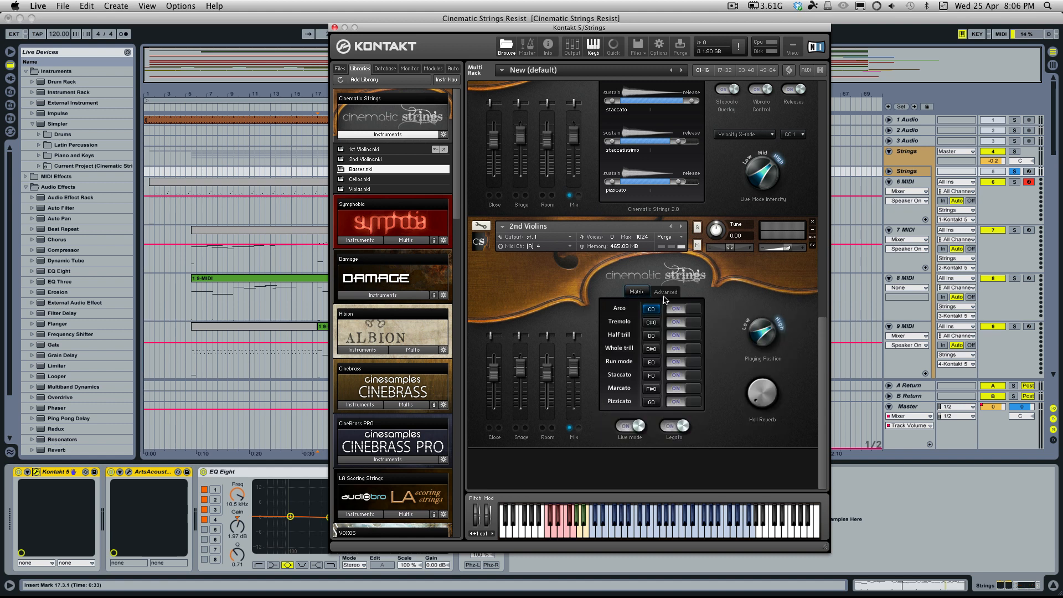
click(664, 293)
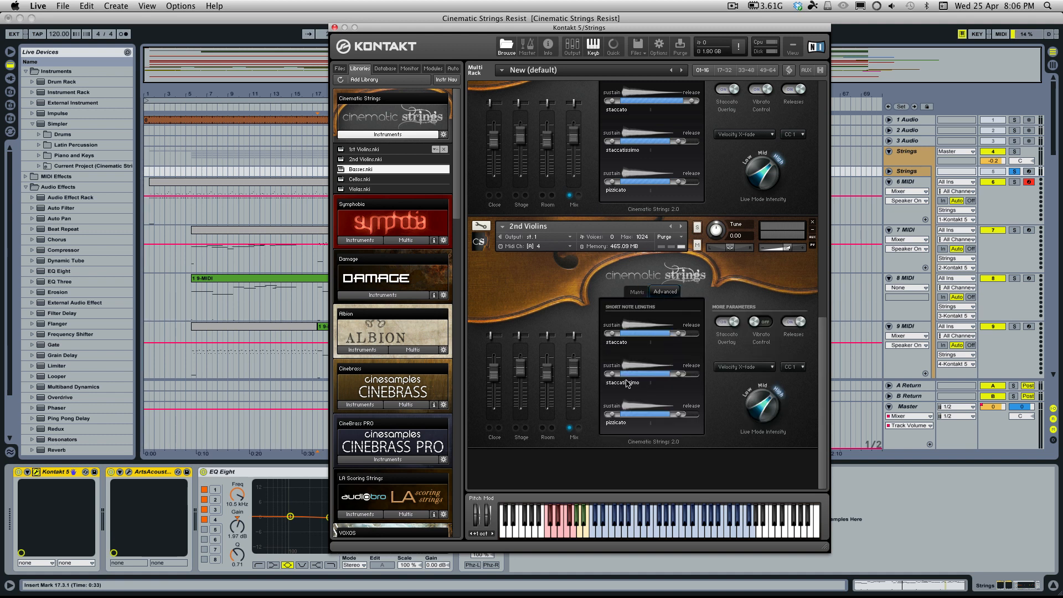
click(637, 299)
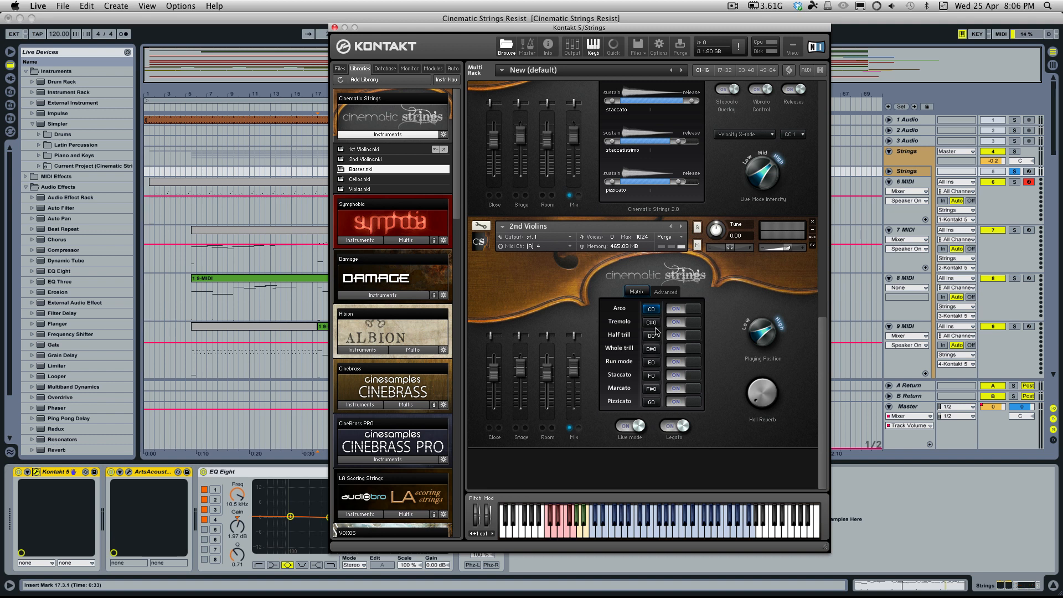
Switch the Cellos' articulation to Staccato and back to Arco
scroll(674, 327, down, 10)
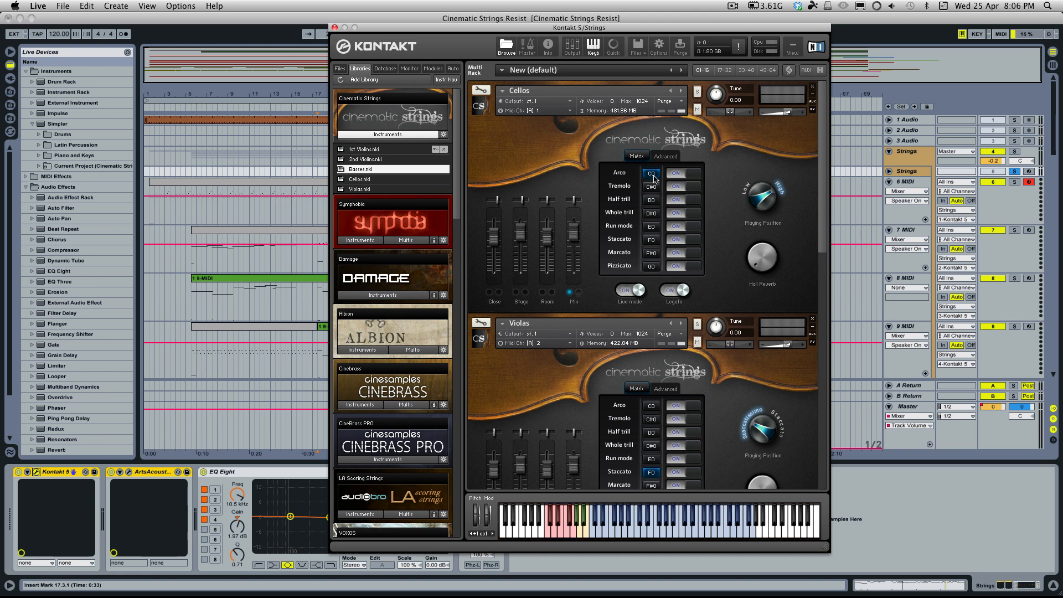
click(652, 240)
click(653, 176)
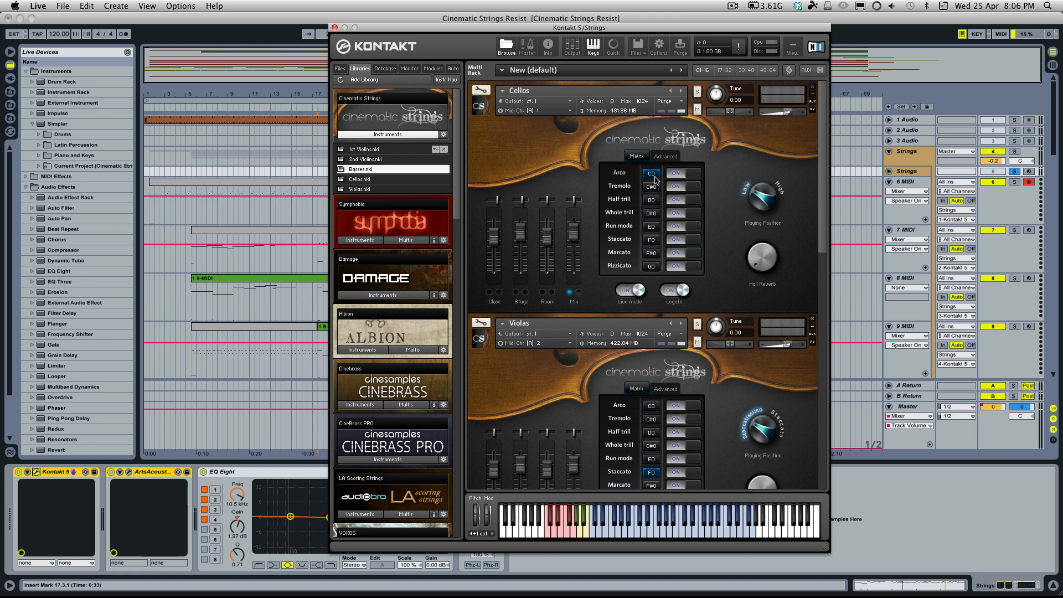
View the Cellos' advanced parameters and return to their main articulation page
scroll(660, 180, down, 2)
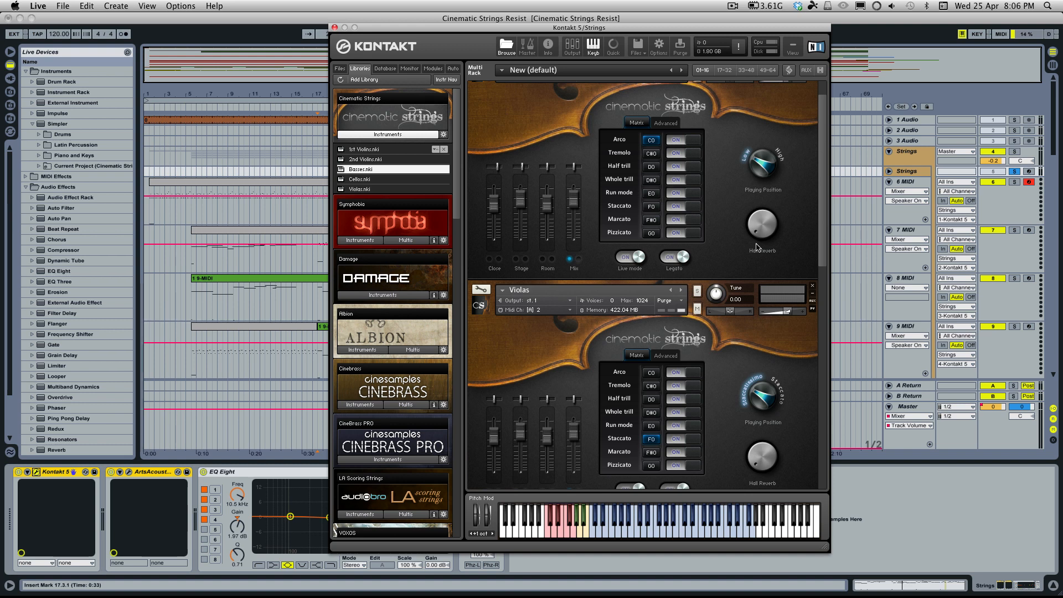
scroll(798, 247, up, 2)
click(675, 157)
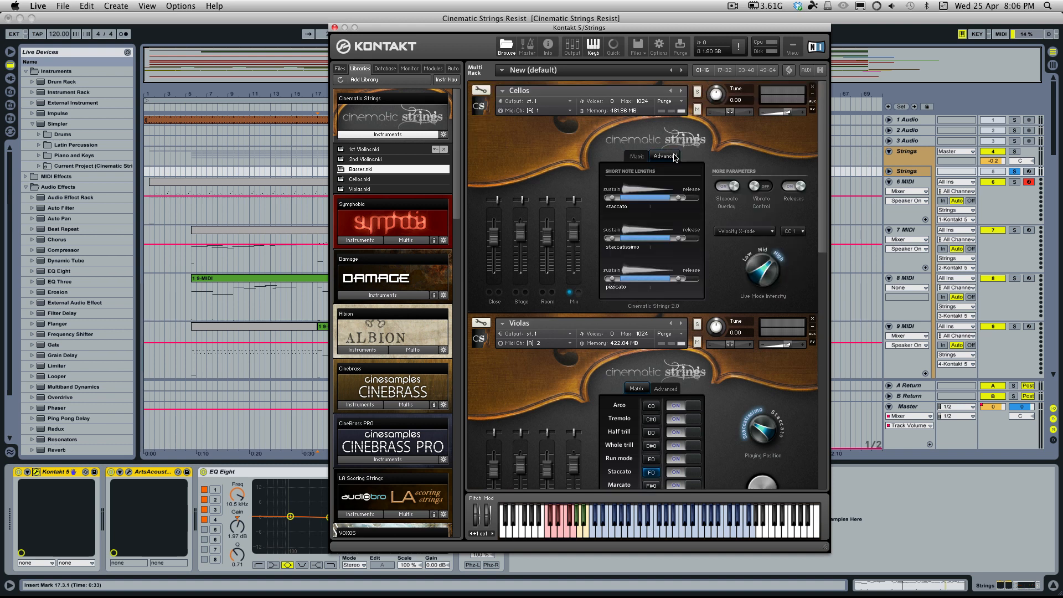
click(644, 157)
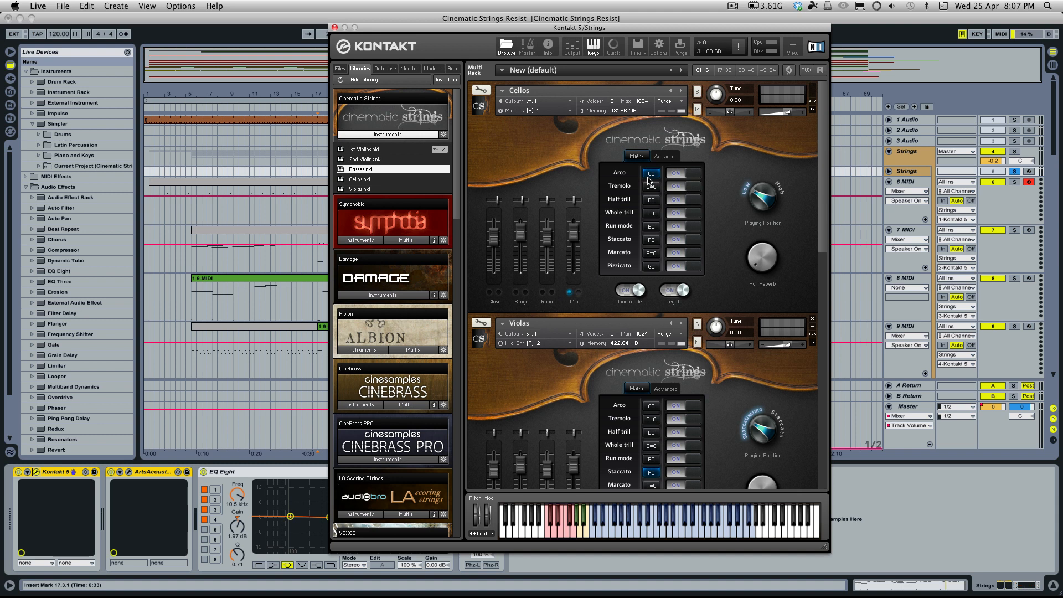
Review the articulations and microphone mixes of the Cellos and Violas, and close the Kontakt window
scroll(727, 246, down, 1)
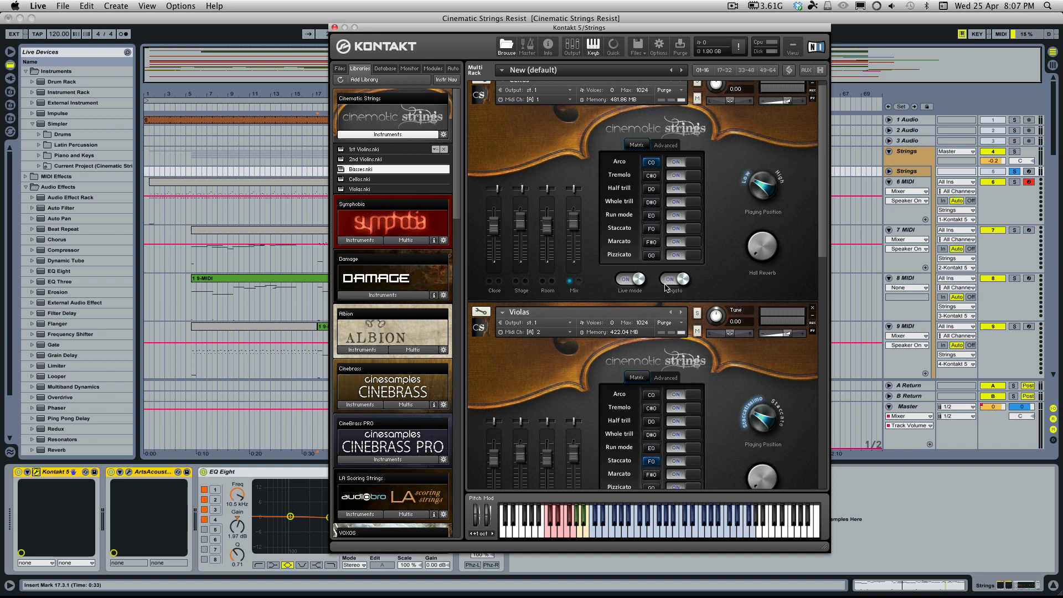
scroll(658, 211, down, 5)
scroll(658, 212, up, 6)
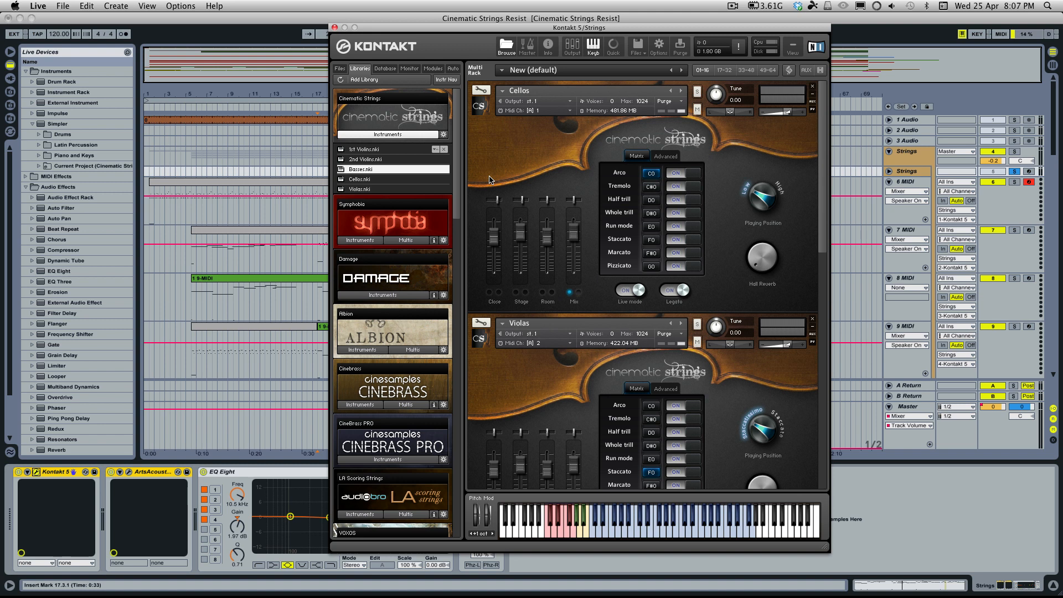
scroll(493, 185, down, 3)
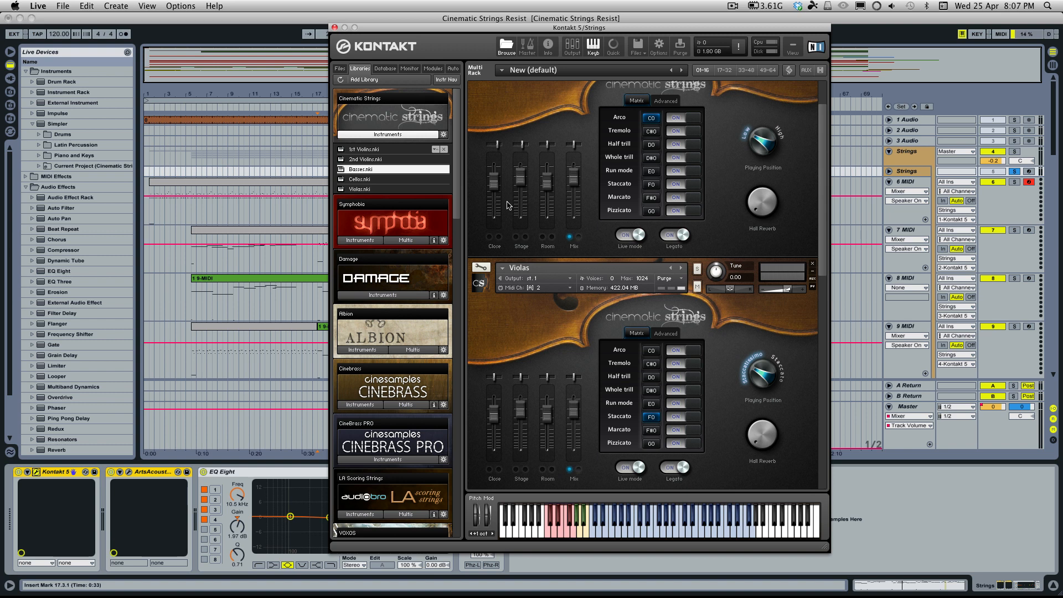
scroll(620, 279, down, 6)
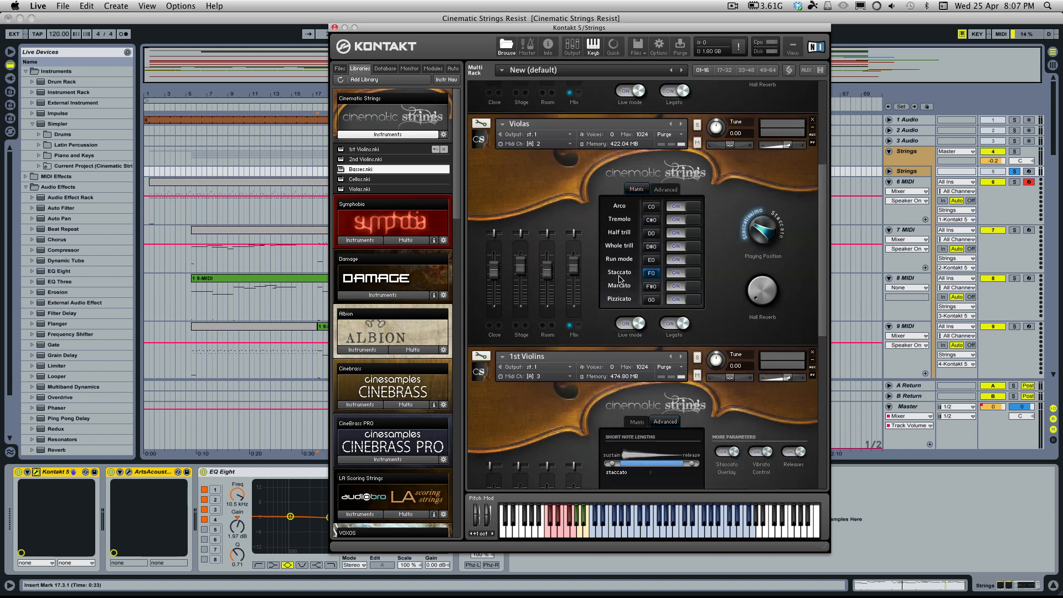
scroll(620, 279, up, 8)
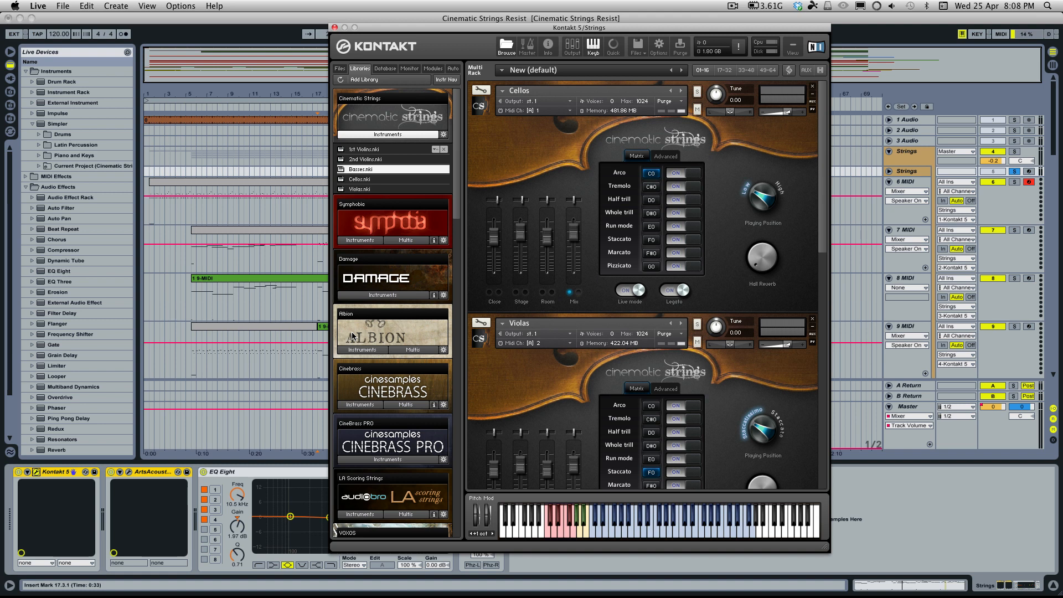
click(335, 27)
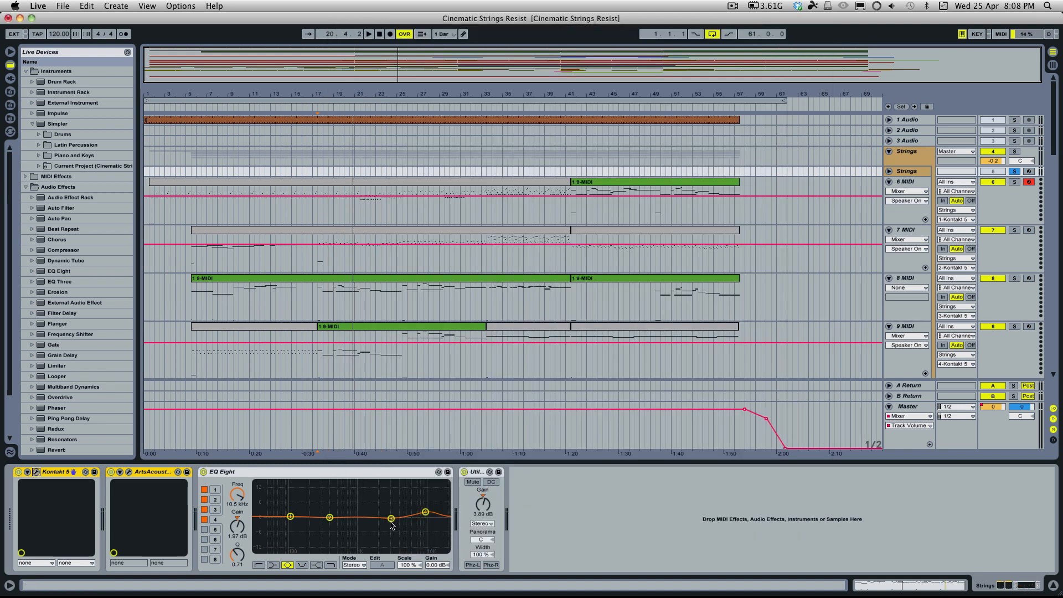
Move EQ Eight's third band slightly lower in frequency with a gain of -1.48 dB, and play the strings with EQ Eight bypassed
drag(391, 518, 386, 519)
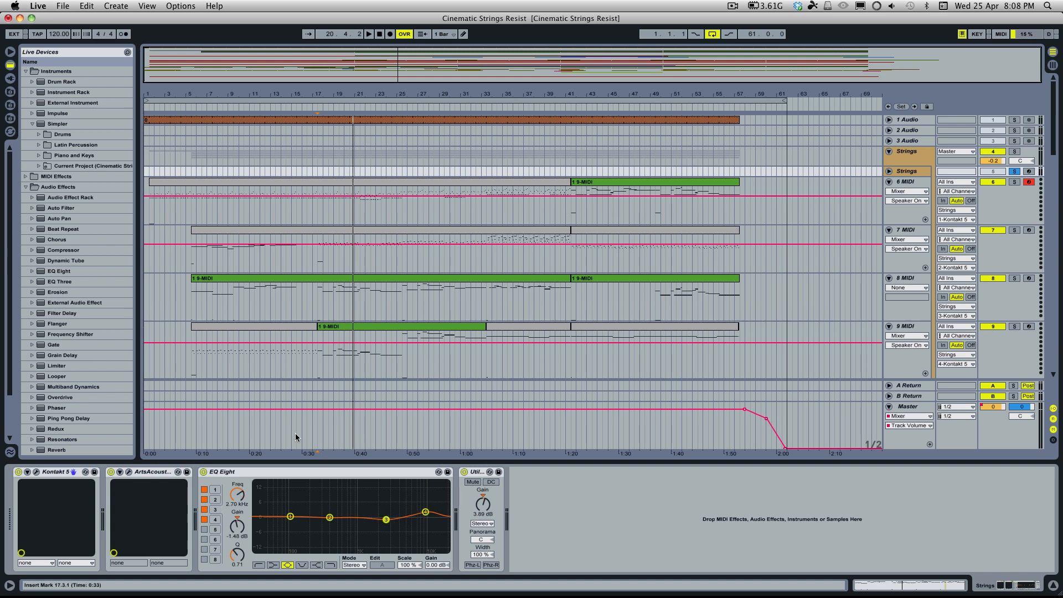
key(space)
click(203, 471)
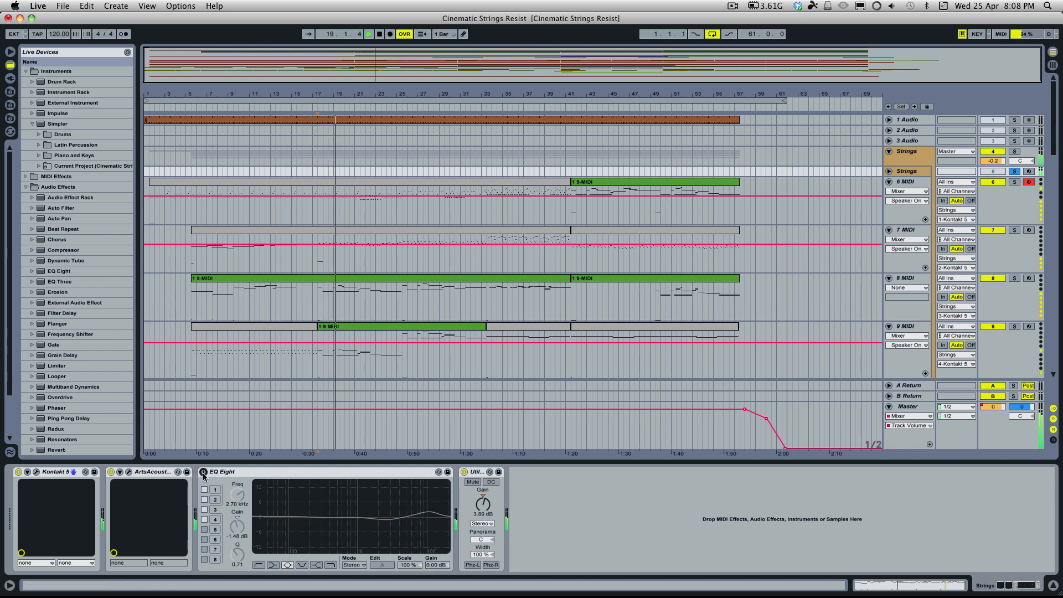
Re-enable EQ Eight, set its third band to 2.81 kHz with -1.97 dB gain, and compare the strings with the EQ bypassed and active
click(203, 473)
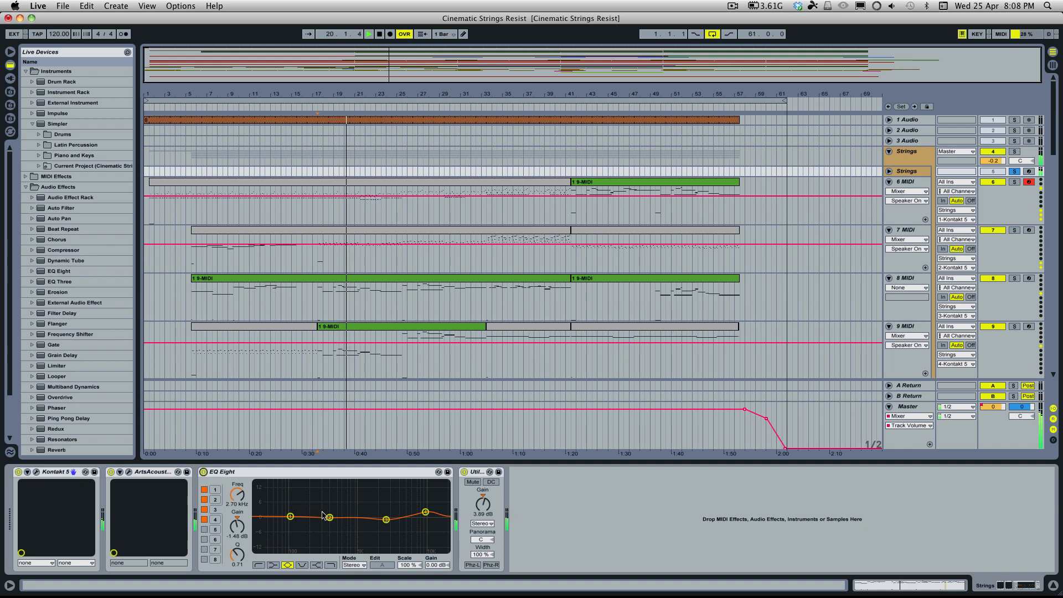
mouse_move(386, 519)
mouse_down()
mouse_move(386, 501)
mouse_move(386, 544)
mouse_move(387, 520)
mouse_up()
click(203, 472)
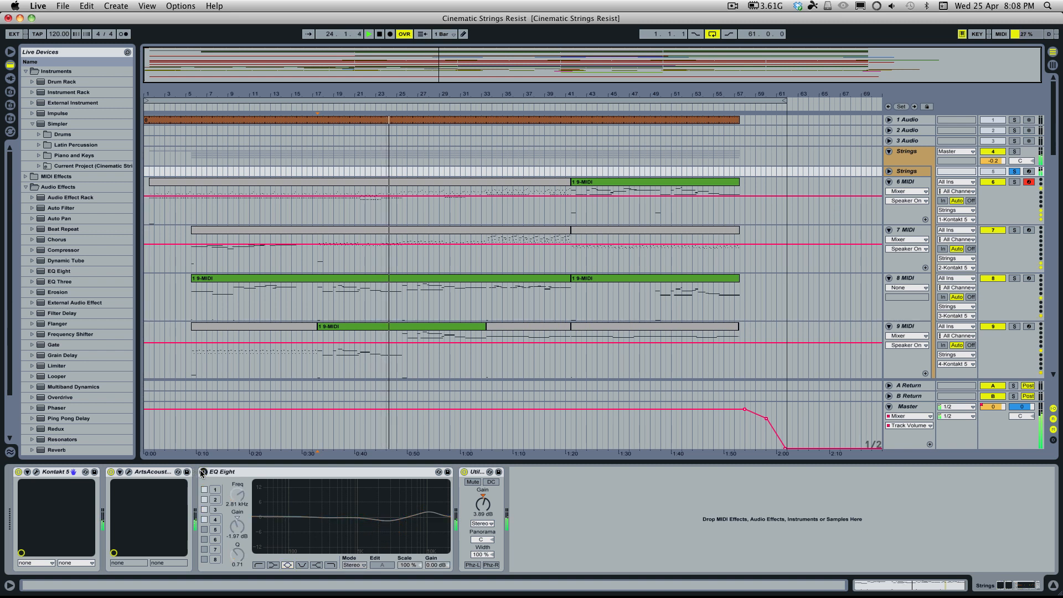
click(203, 472)
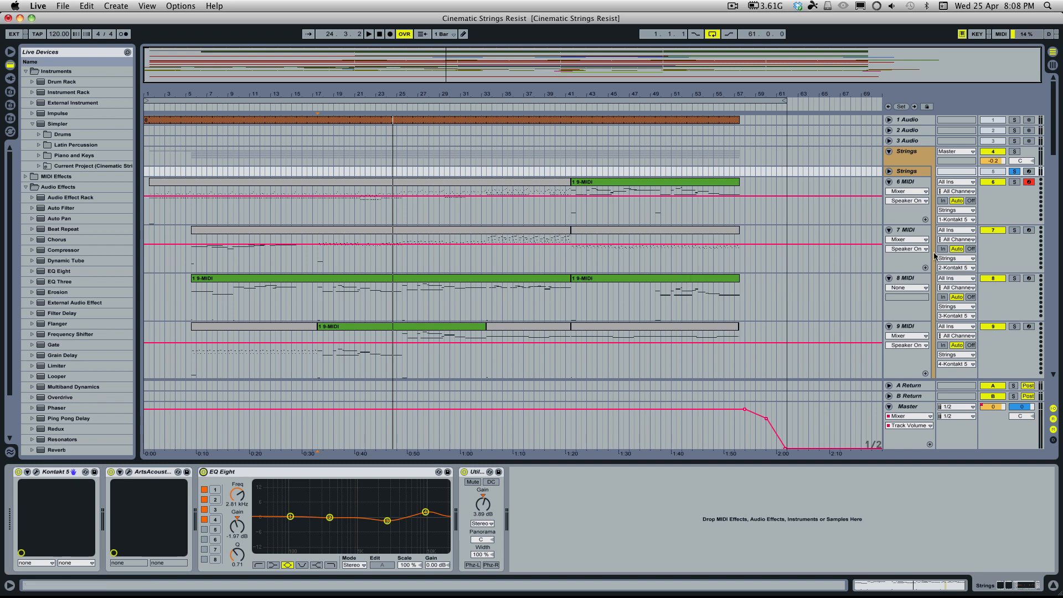
Open the Strings track's Kontakt window and review the articulations and playing positions of the Cellos and Violas
click(921, 172)
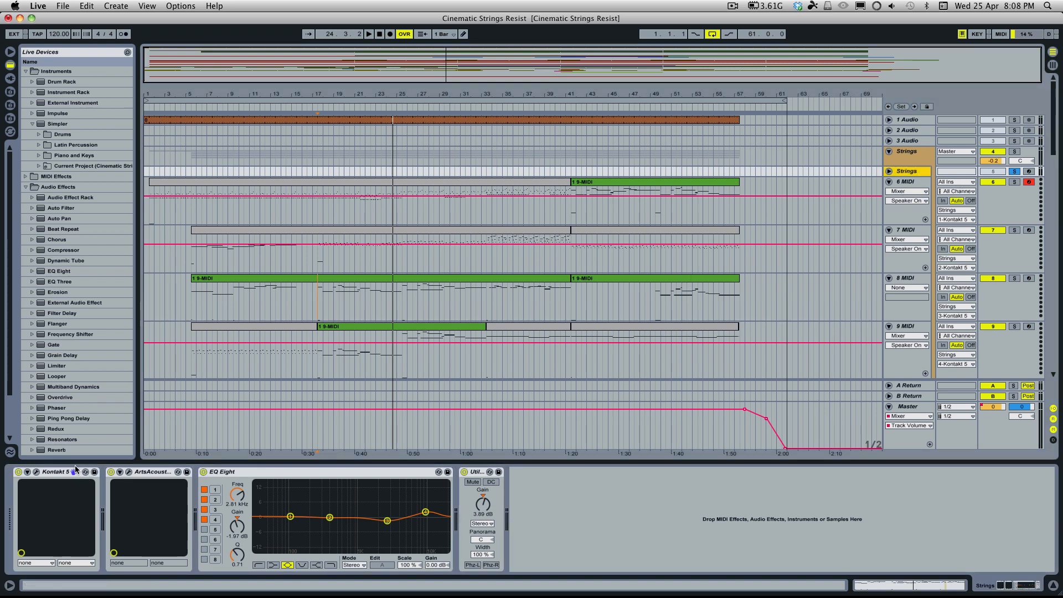
click(37, 473)
click(36, 472)
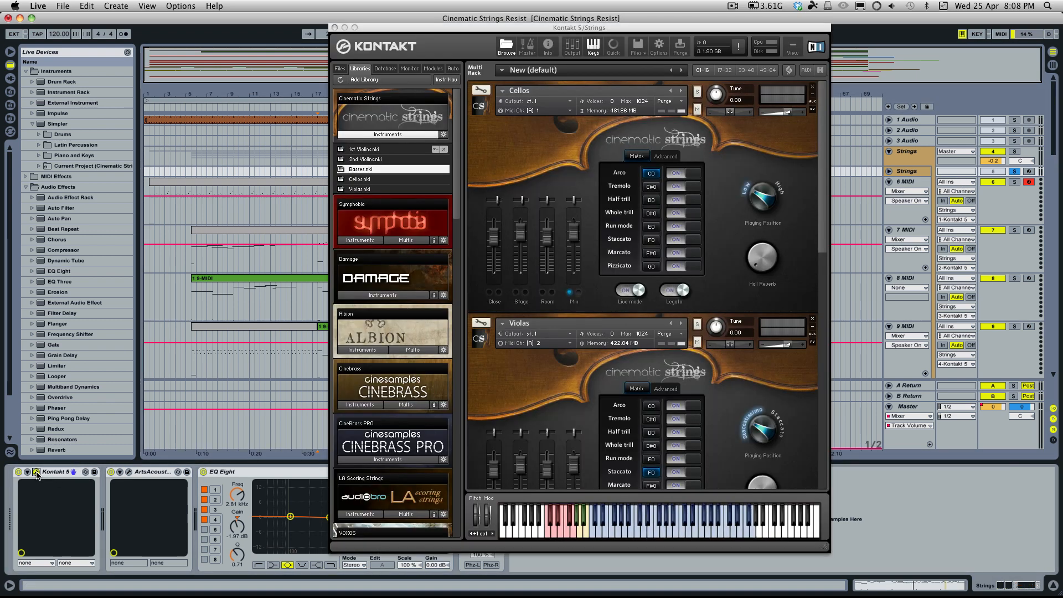
scroll(639, 355, down, 1)
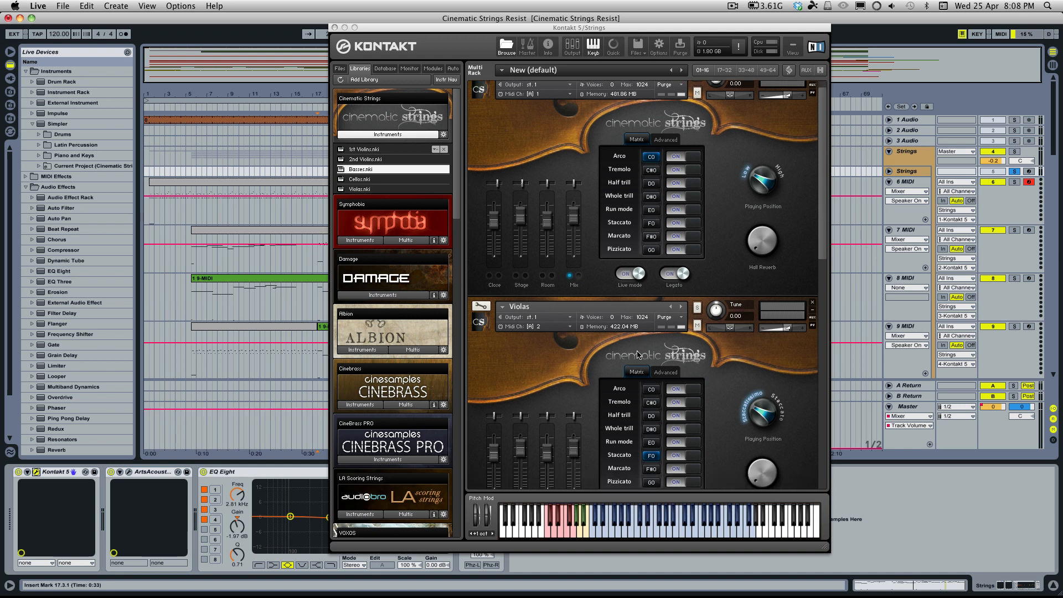
scroll(638, 355, up, 1)
scroll(643, 355, down, 6)
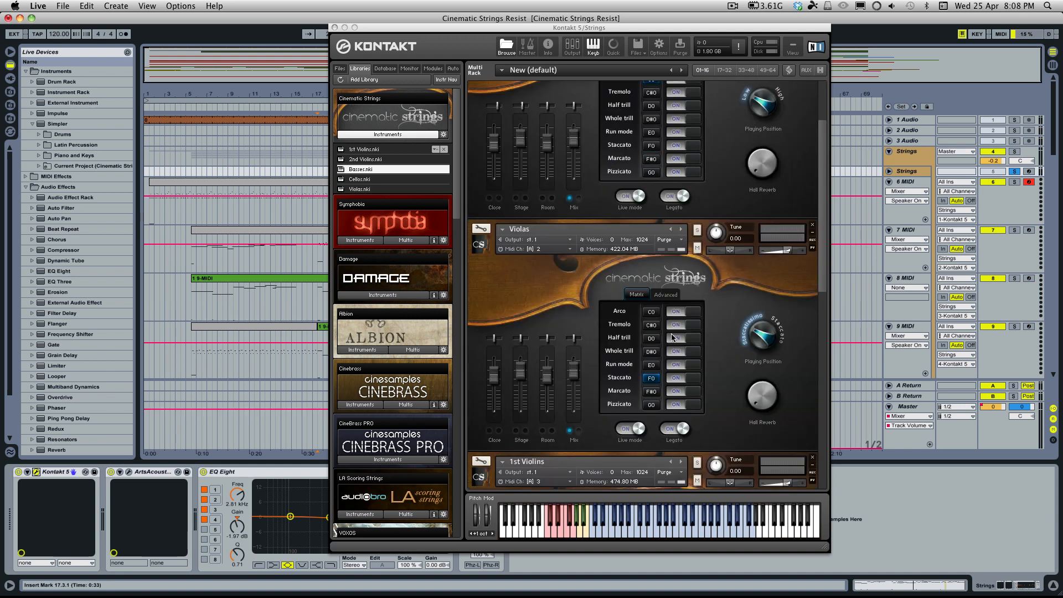
scroll(673, 338, up, 6)
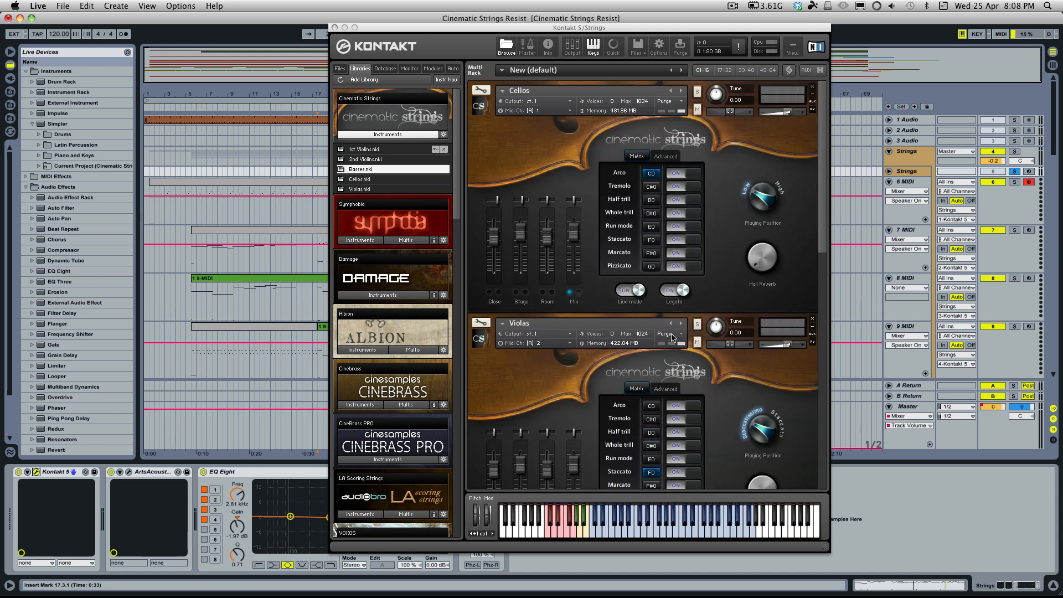
scroll(671, 337, down, 5)
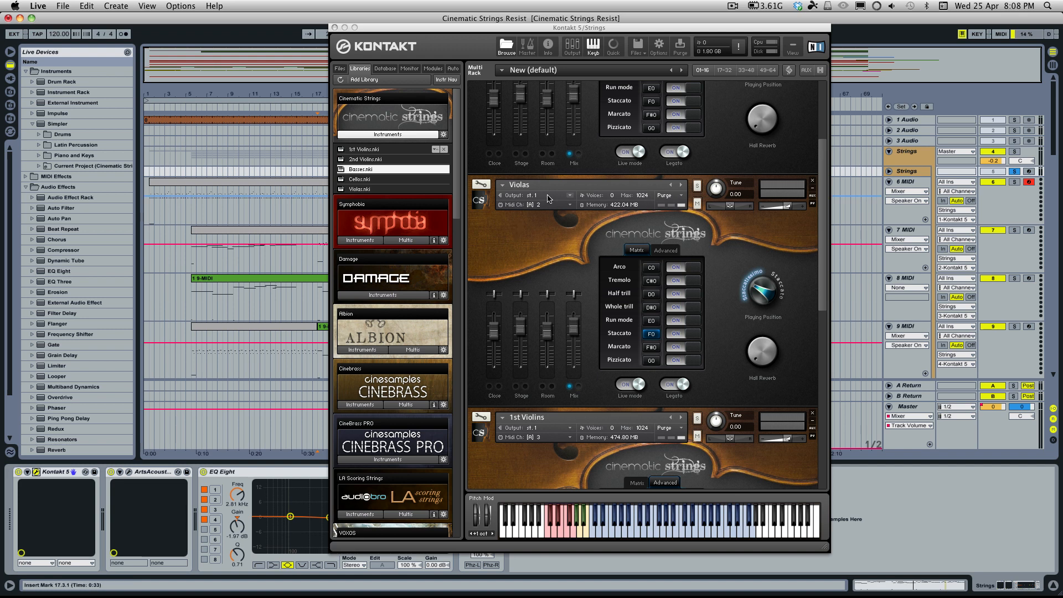
scroll(540, 239, up, 5)
scroll(565, 247, down, 3)
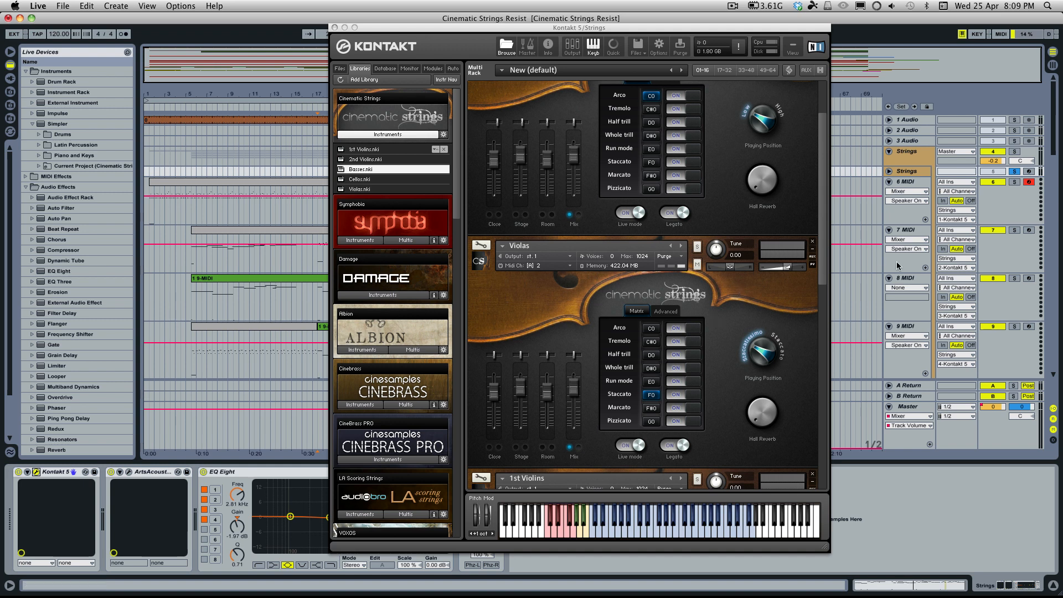
scroll(707, 349, up, 3)
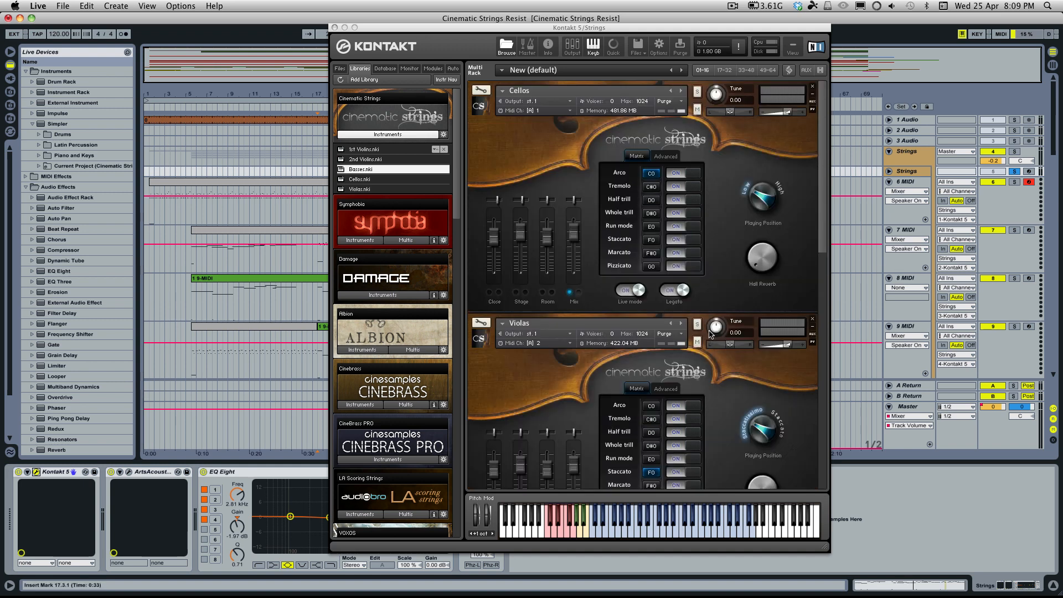
Select the first clip on the 6 MIDI track and play its opening bars
click(173, 180)
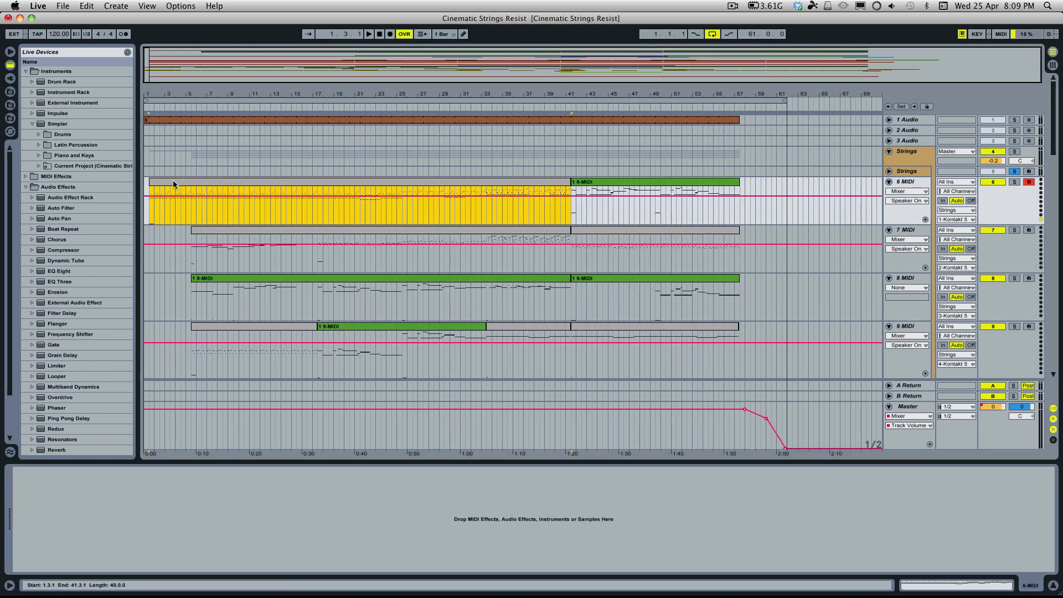
key(space)
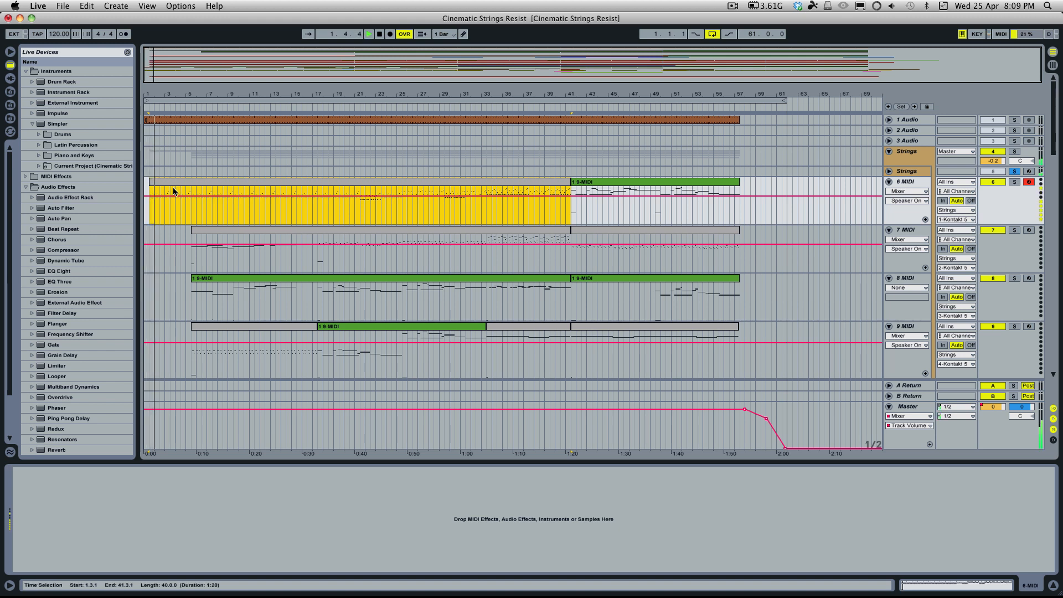
key(space)
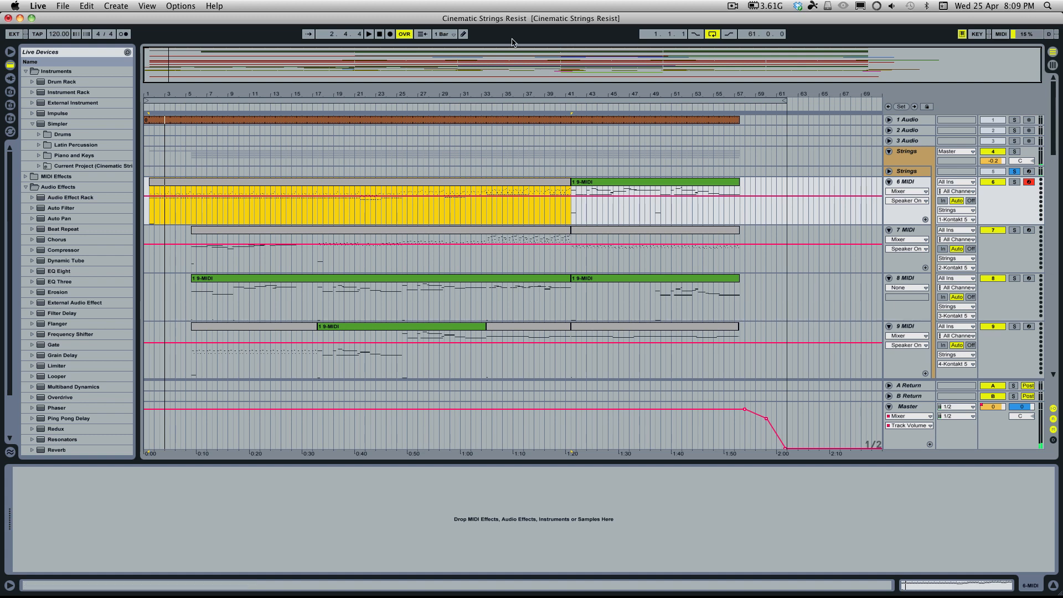
Return to the Strings track's Kontakt instruments and review the Cellos, Violas and Violins, including the Violas' Staccato articulation
click(908, 172)
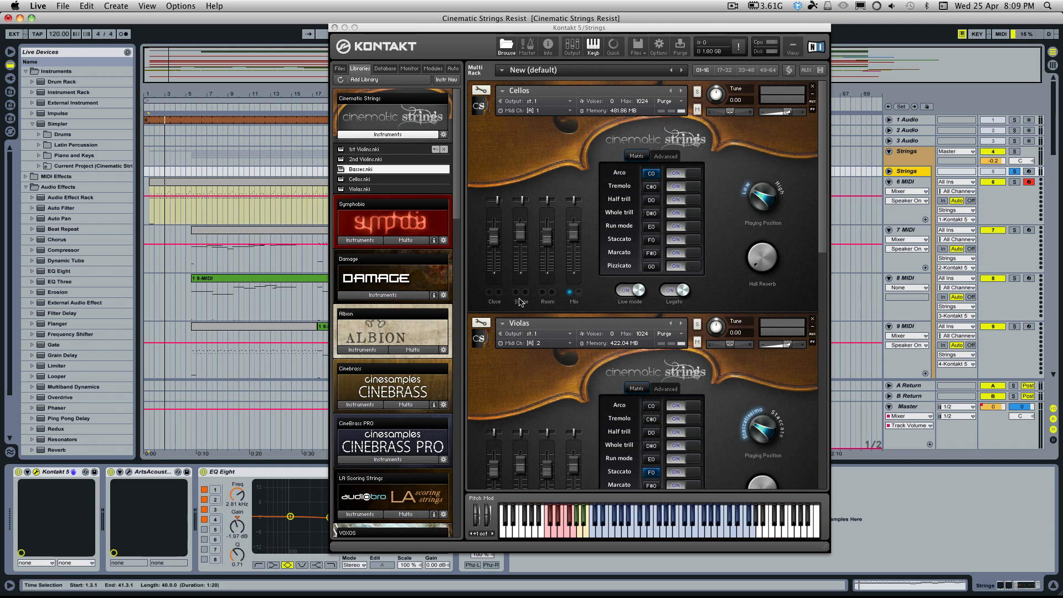
scroll(651, 325, down, 1)
scroll(651, 325, down, 8)
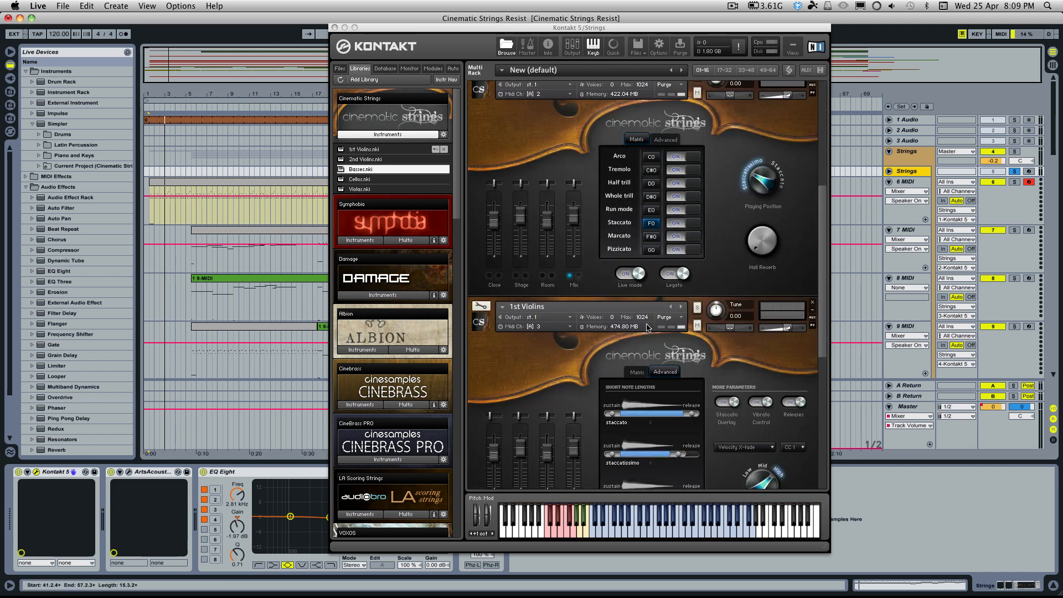
scroll(648, 326, down, 4)
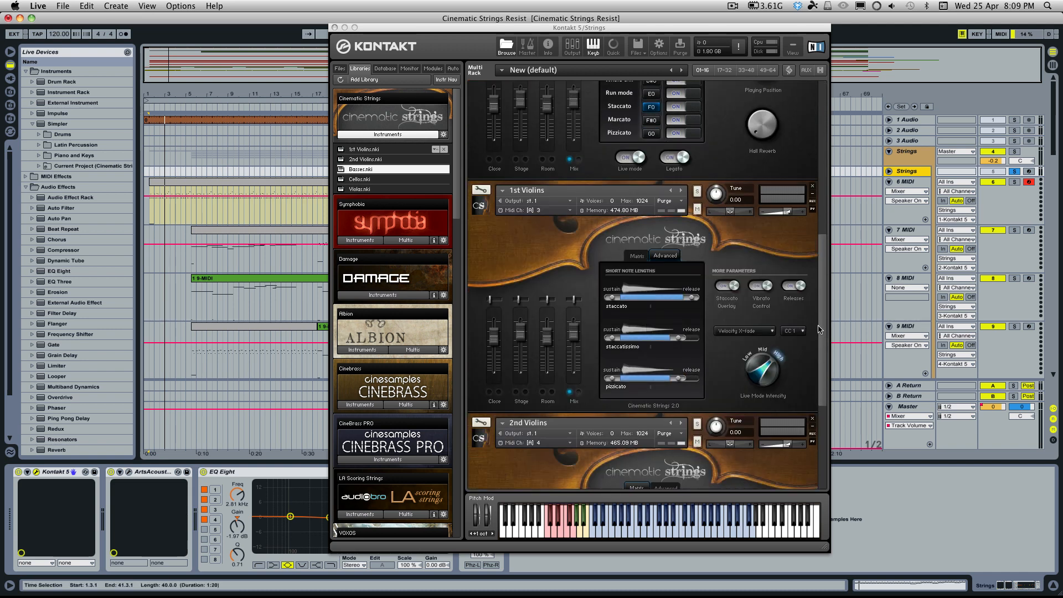
drag(823, 328, 810, 178)
scroll(802, 227, down, 5)
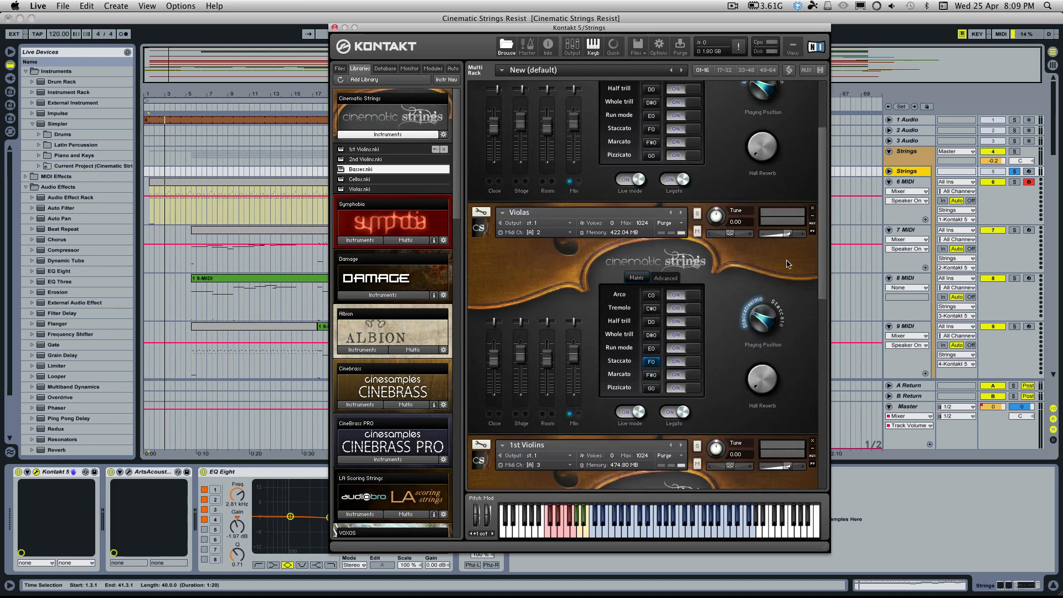
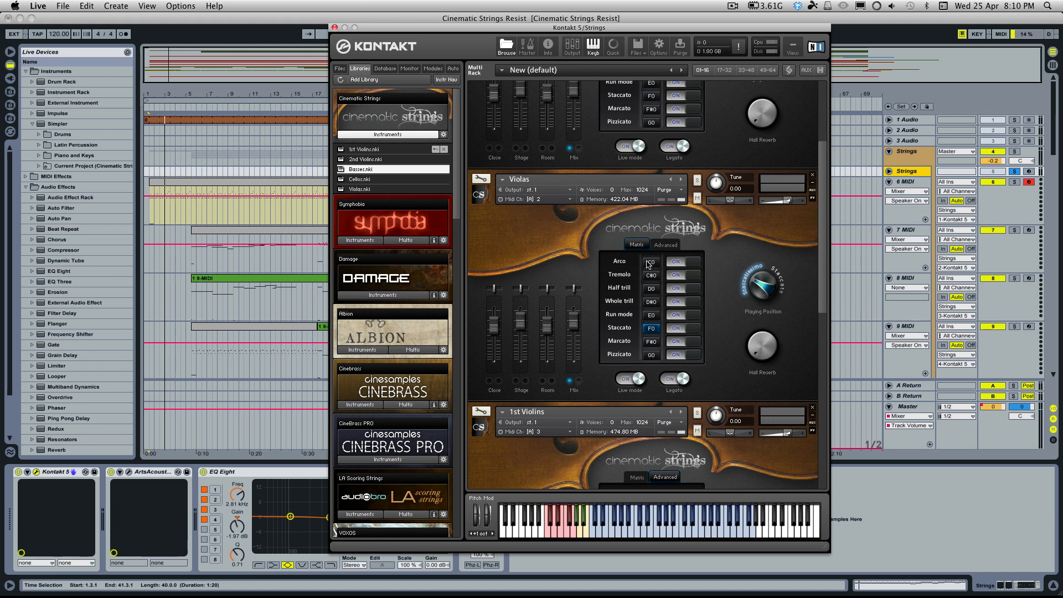
scroll(648, 265, up, 5)
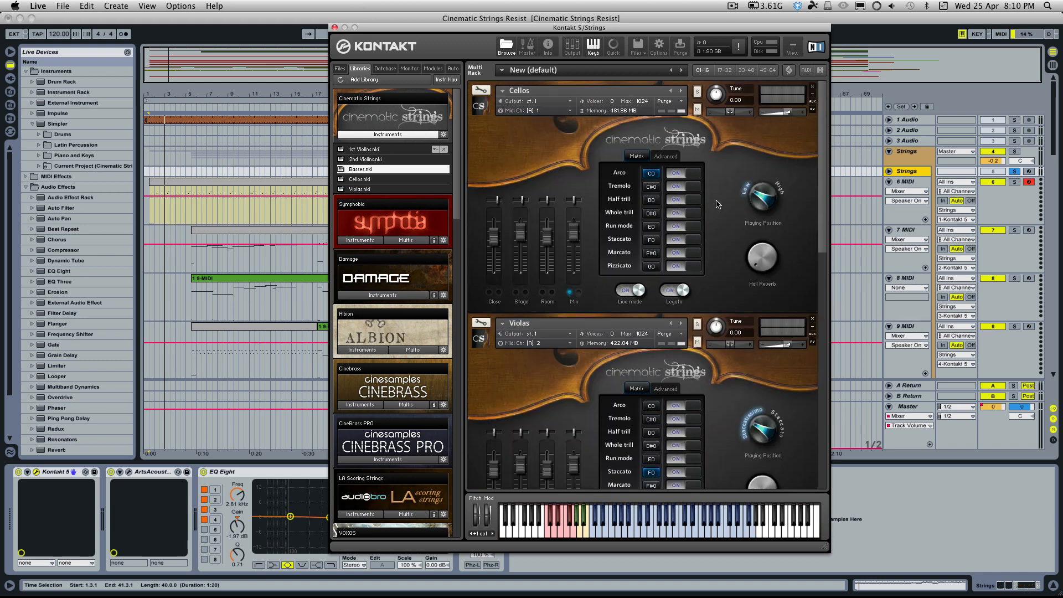
Switch the 1st Violins from their advanced parameters to the main articulation page and compare them with the 2nd Violins
scroll(706, 221, down, 10)
scroll(706, 222, down, 10)
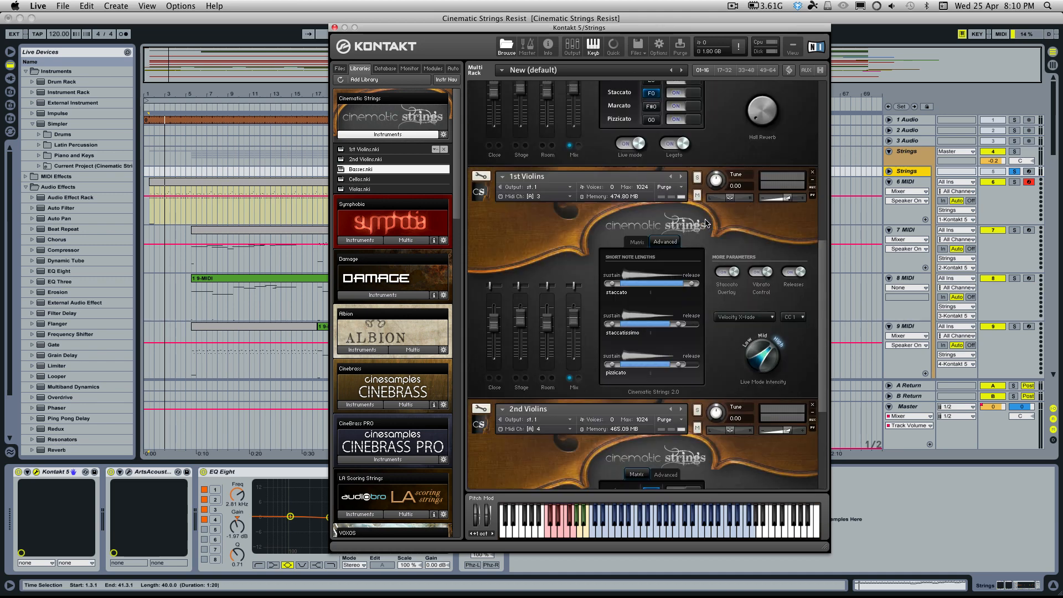
scroll(635, 444, down, 3)
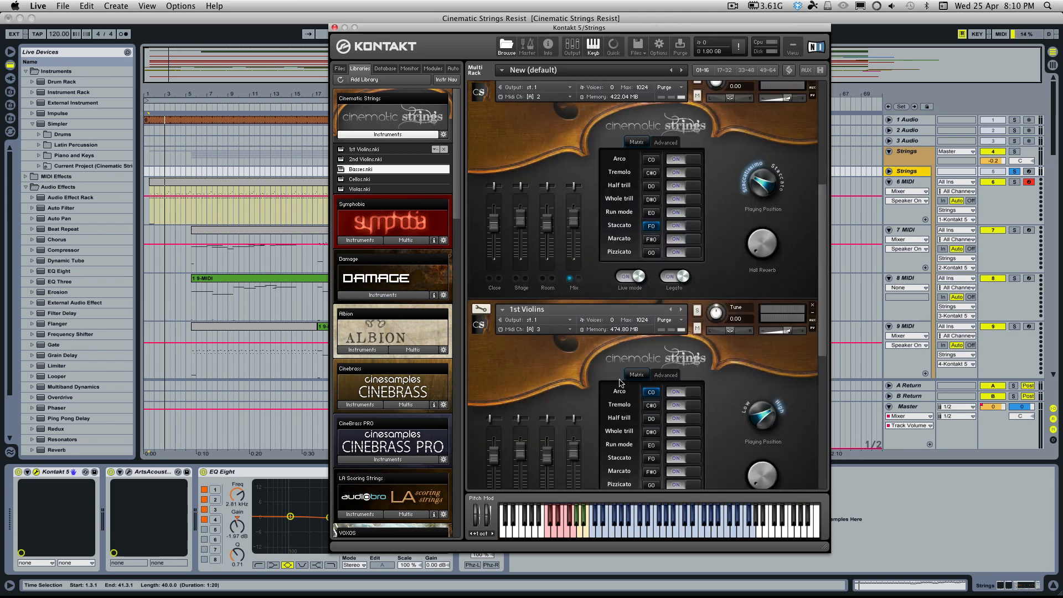
scroll(623, 368, down, 3)
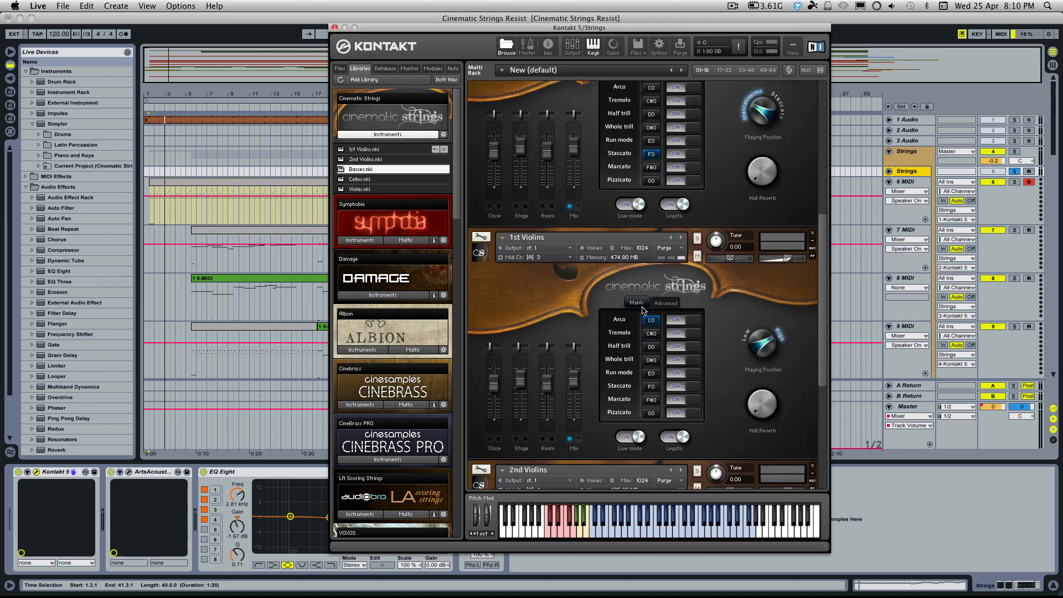
scroll(642, 310, down, 3)
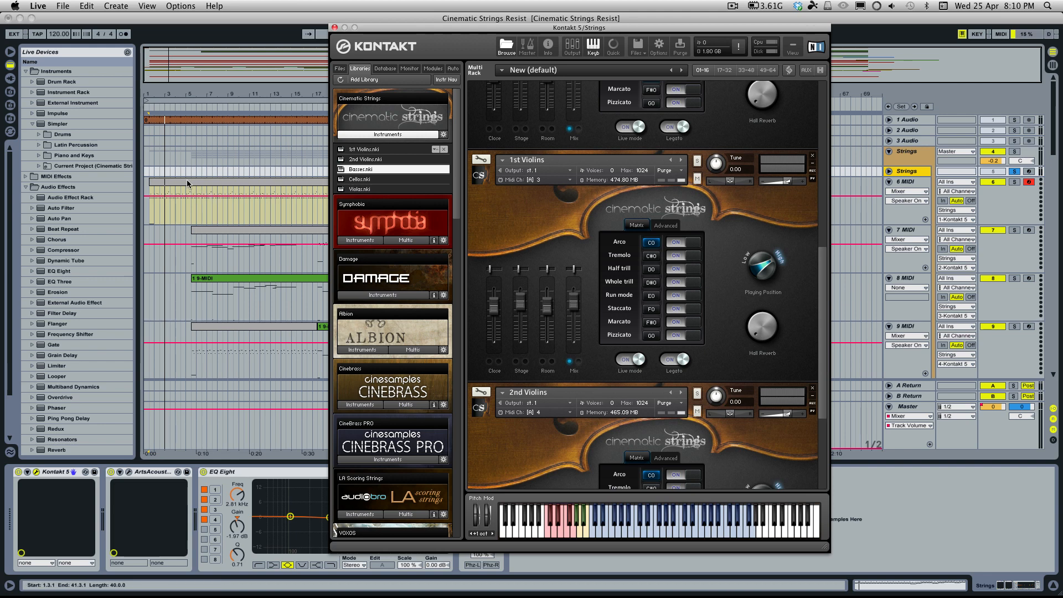
Open the first 6 MIDI clip's notes and examine its low register for articulation keyswitches
click(196, 192)
drag(208, 482, 222, 482)
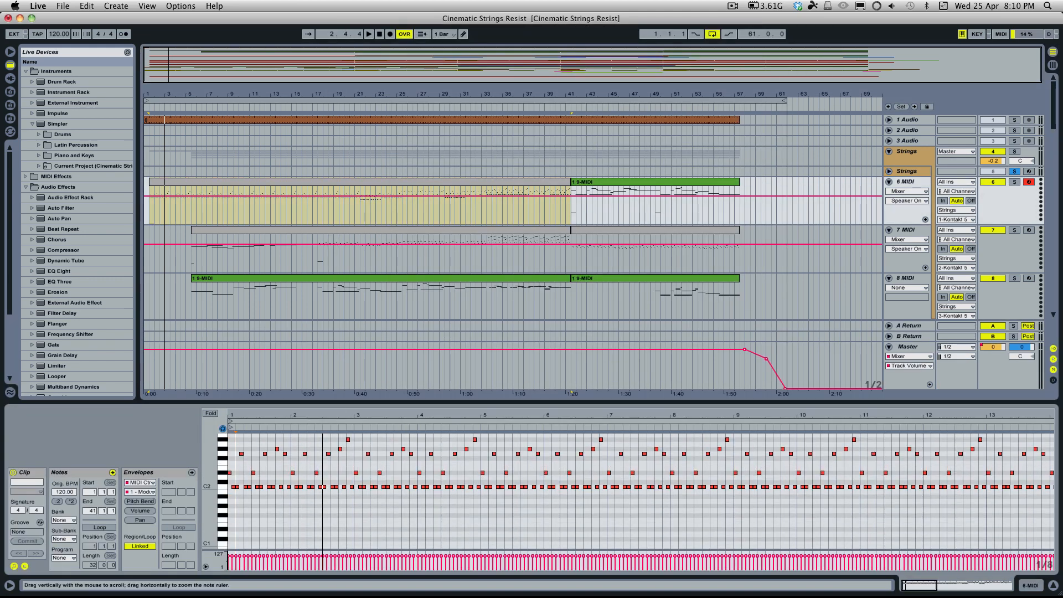
scroll(237, 488, down, 3)
scroll(238, 488, up, 3)
scroll(238, 488, down, 3)
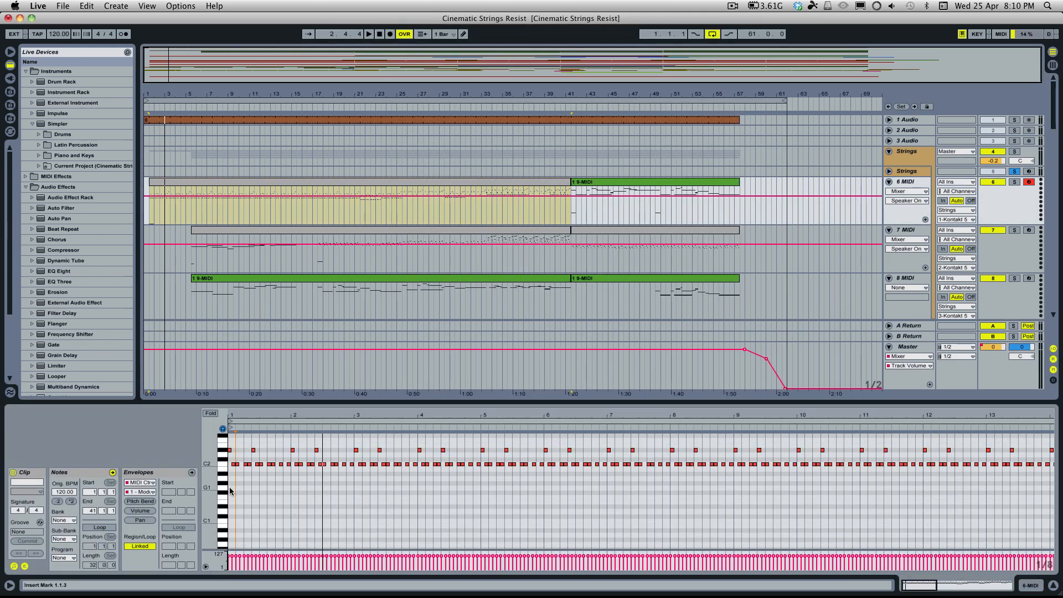
drag(213, 489, 203, 489)
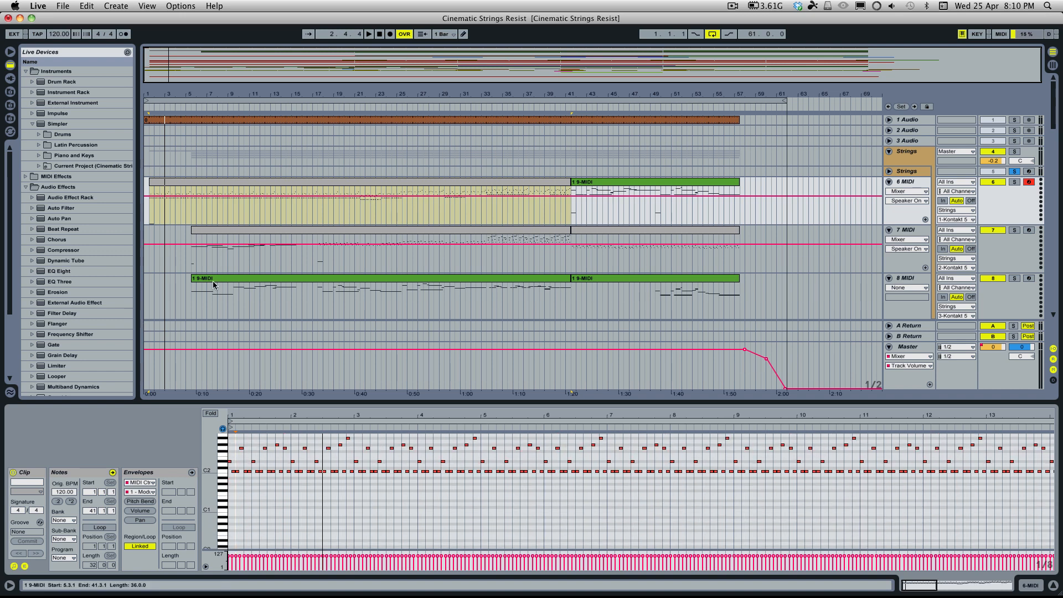
Consolidate the first two clips on the 9 MIDI track into one clip and view its notes
scroll(213, 280, down, 5)
click(274, 223)
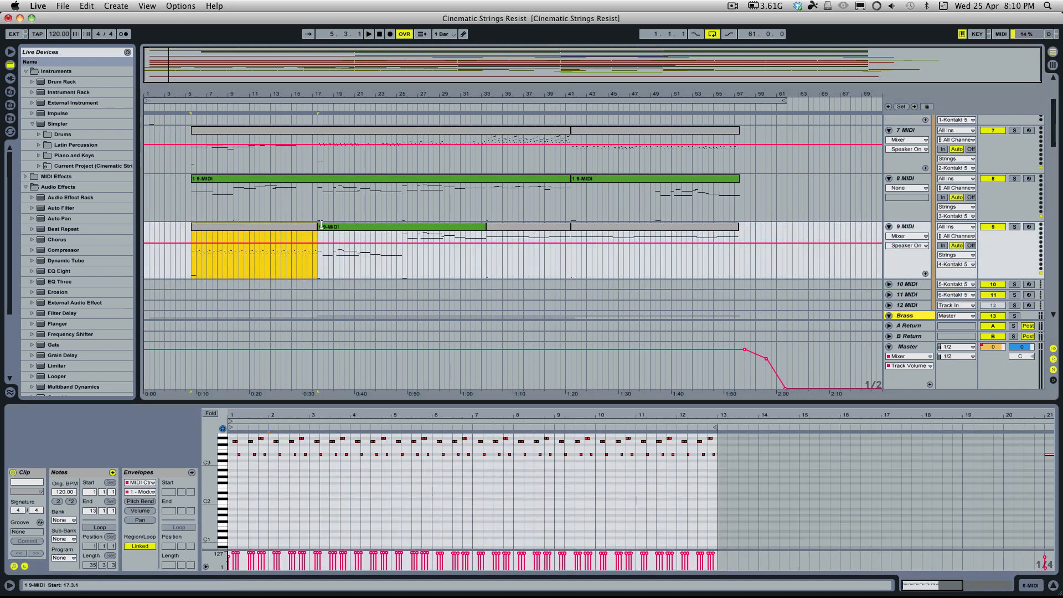
shift+click(399, 227)
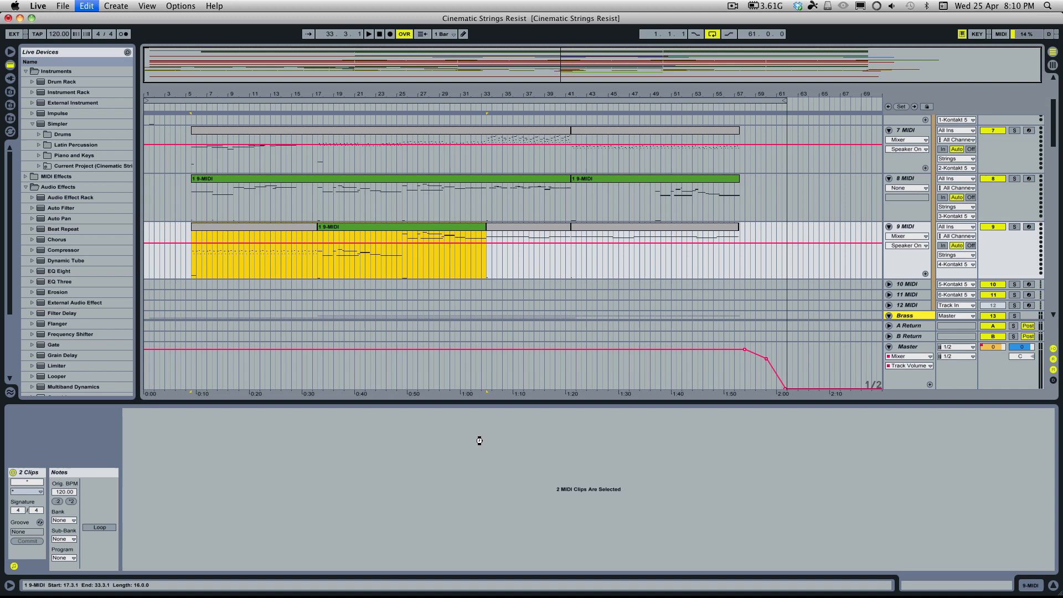
click(373, 268)
click(262, 505)
drag(210, 488, 249, 538)
View the 1st and 2nd Violins in the Strings track's Kontakt window and the notes of the first 8 MIDI clip
scroll(938, 177, up, 5)
click(938, 176)
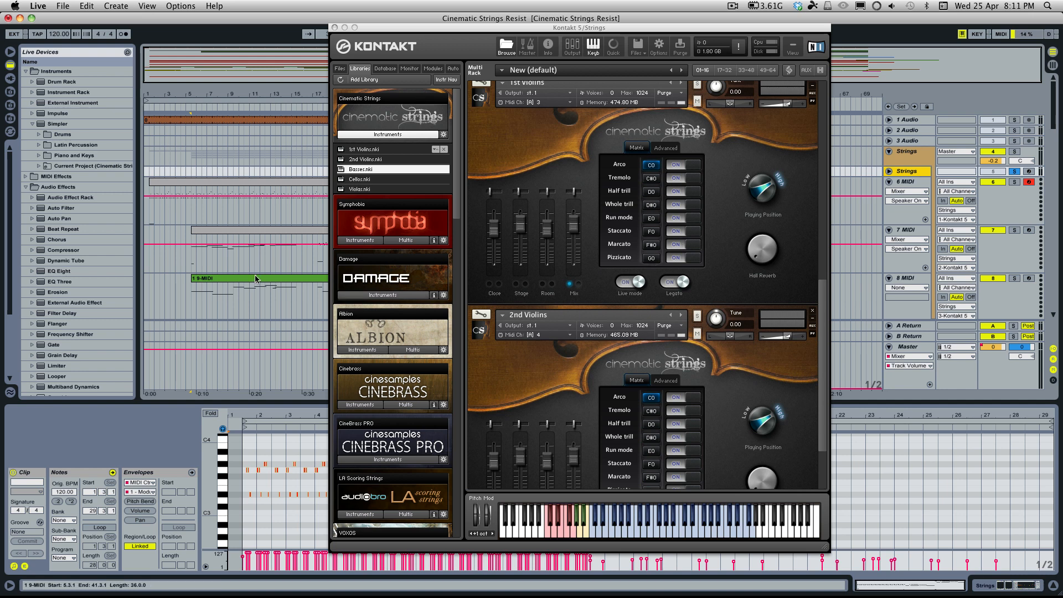
scroll(251, 276, down, 4)
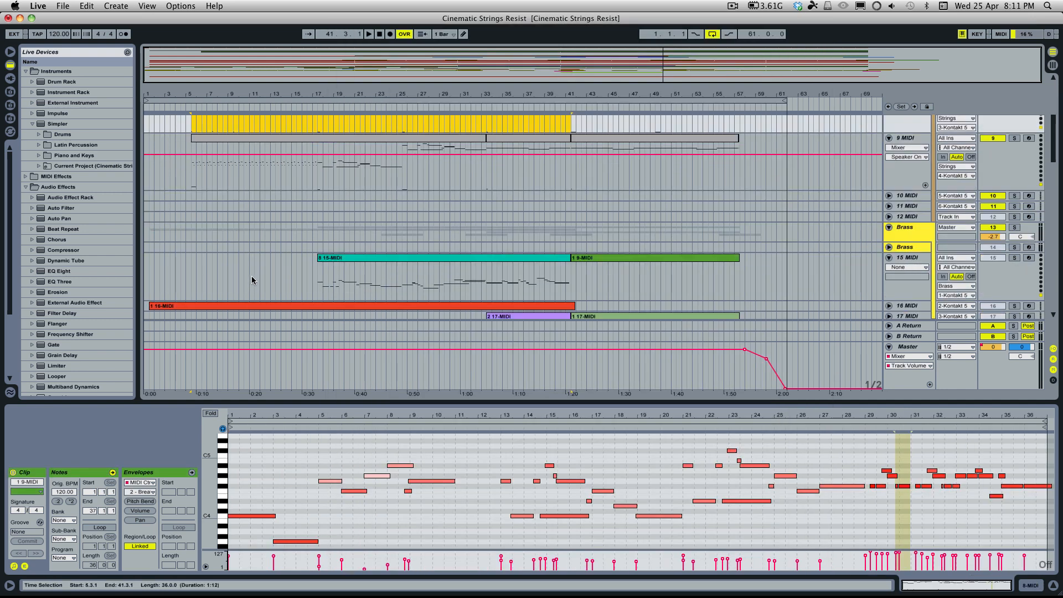
scroll(239, 180, up, 1)
Show the repeated short notes of the consolidated 9 MIDI clip, solo the track and play it
click(234, 150)
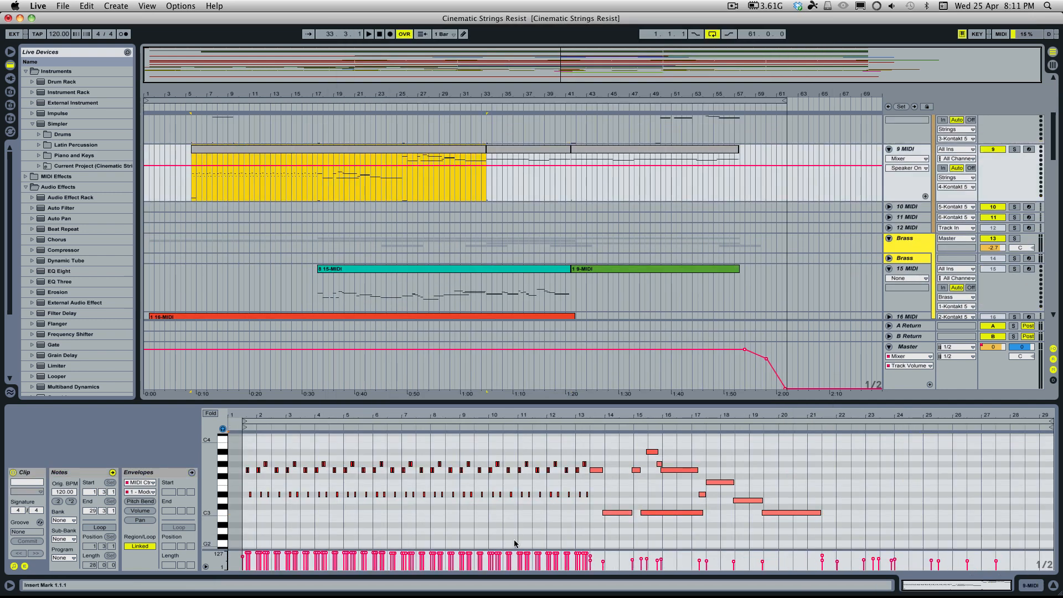
drag(967, 586, 936, 593)
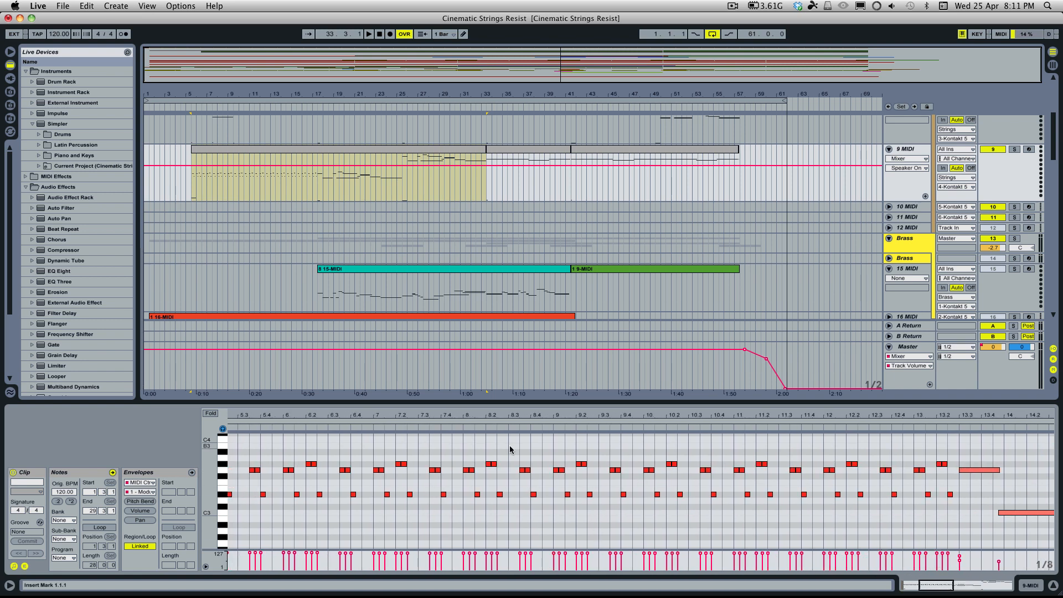
click(1014, 149)
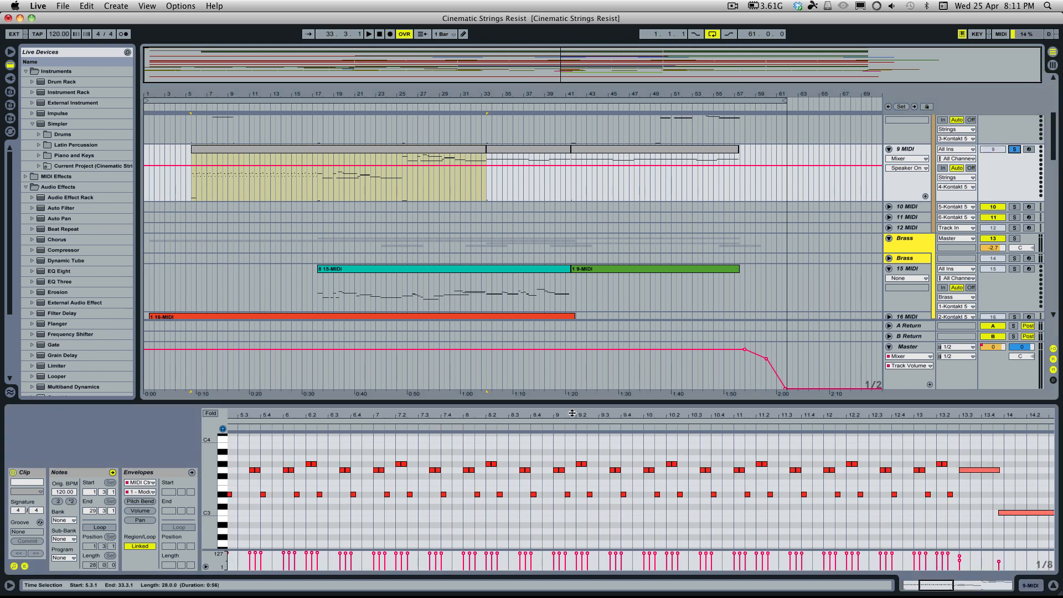
key(space)
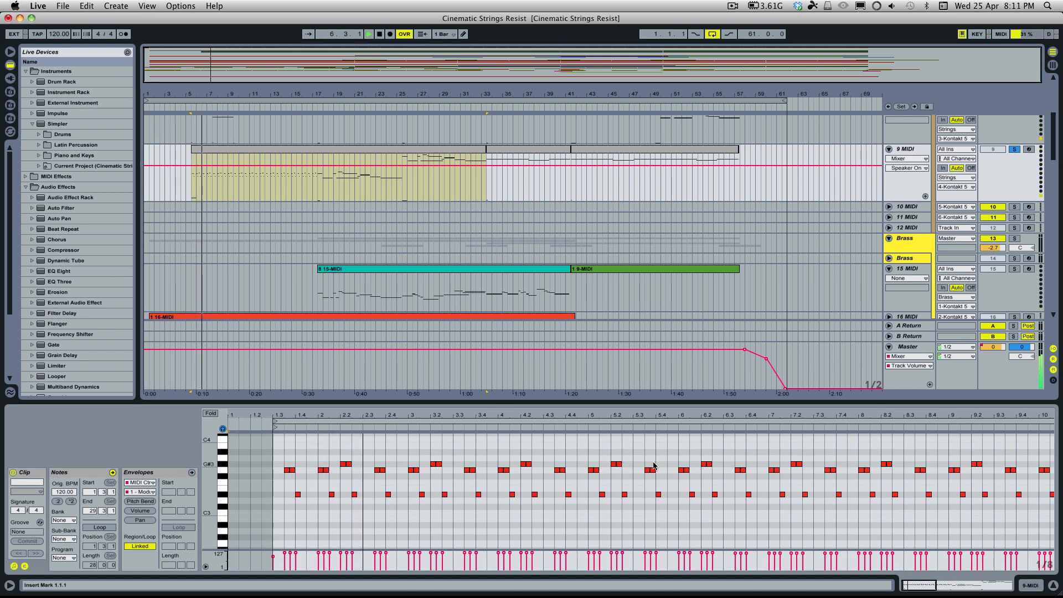
Stop playback, turn off solo on the 9 MIDI track and check the note range of its clip
key(space)
scroll(789, 257, up, 1)
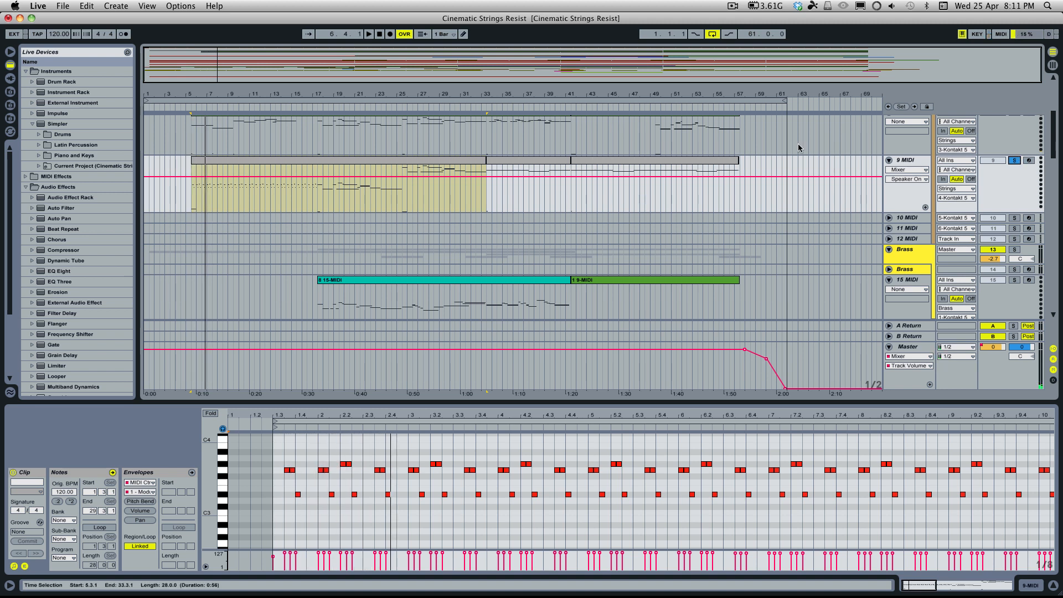
click(1014, 160)
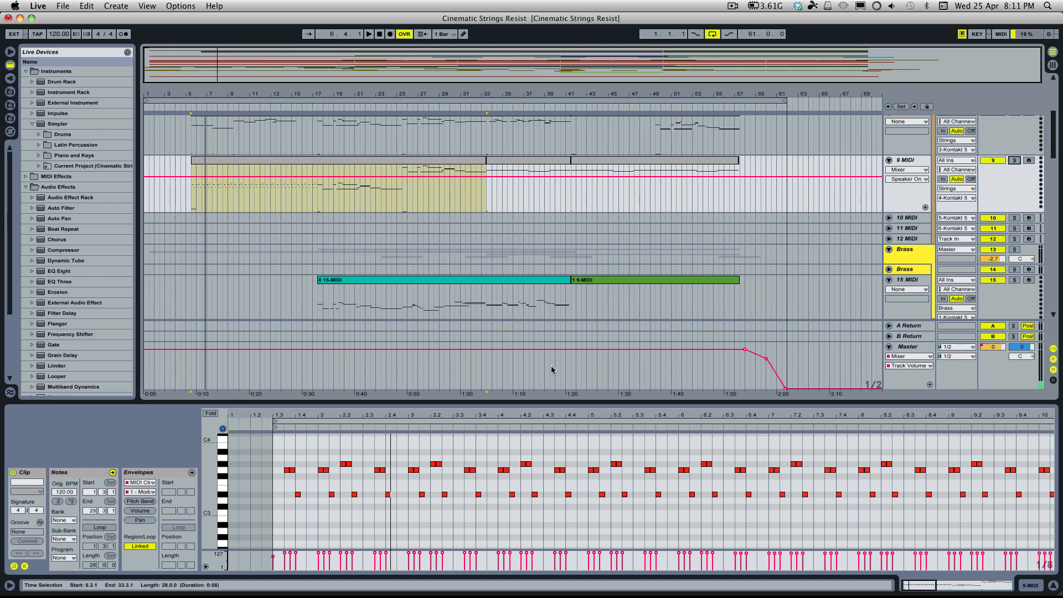
click(394, 495)
scroll(371, 504, up, 10)
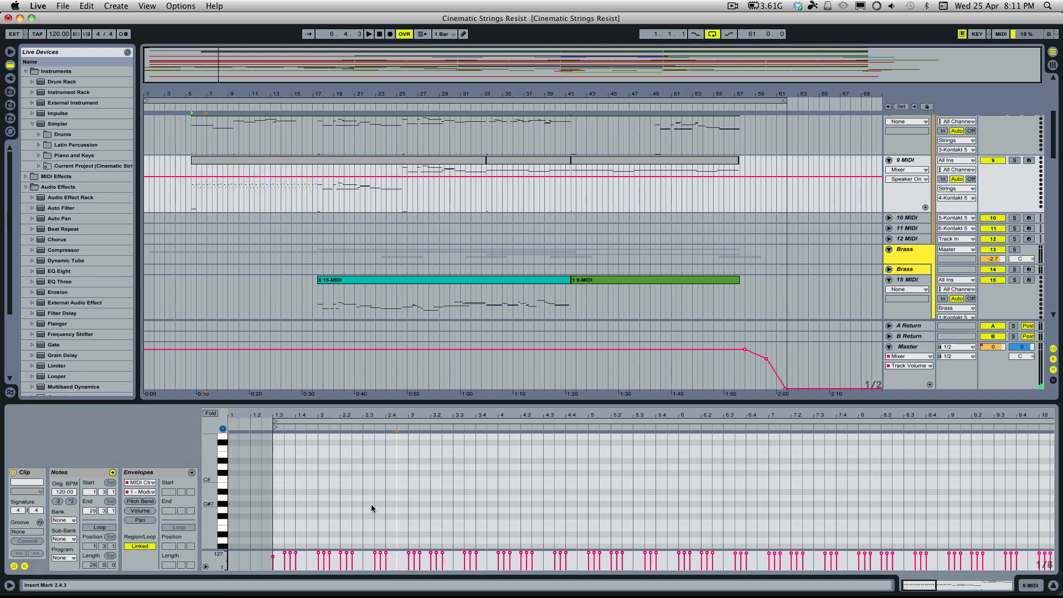
scroll(371, 504, down, 10)
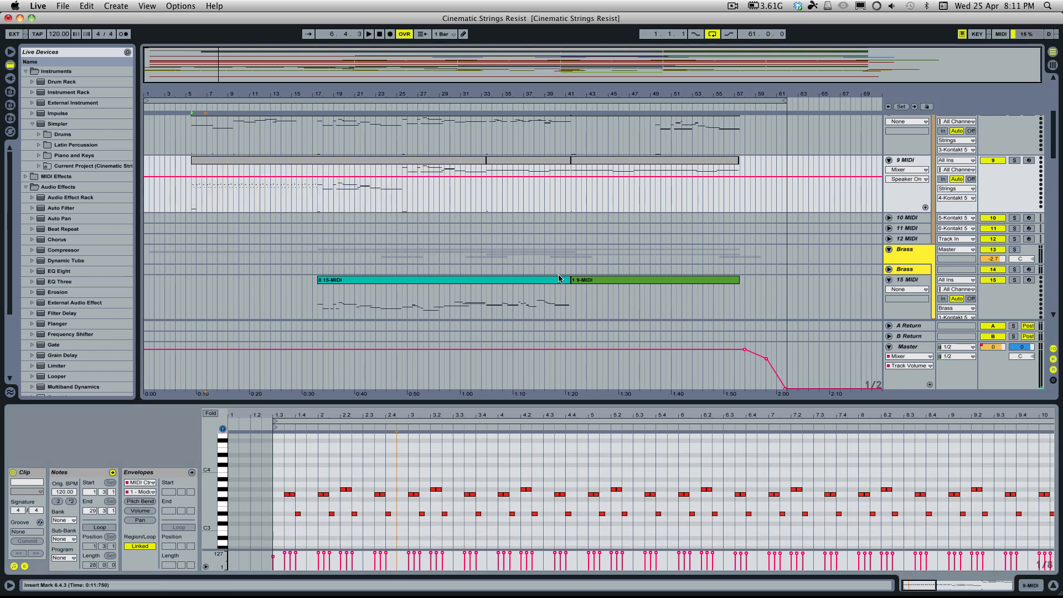
Bring up the Strings track's Kontakt window and view the 1st and 2nd Violins articulations
scroll(560, 279, up, 5)
click(921, 172)
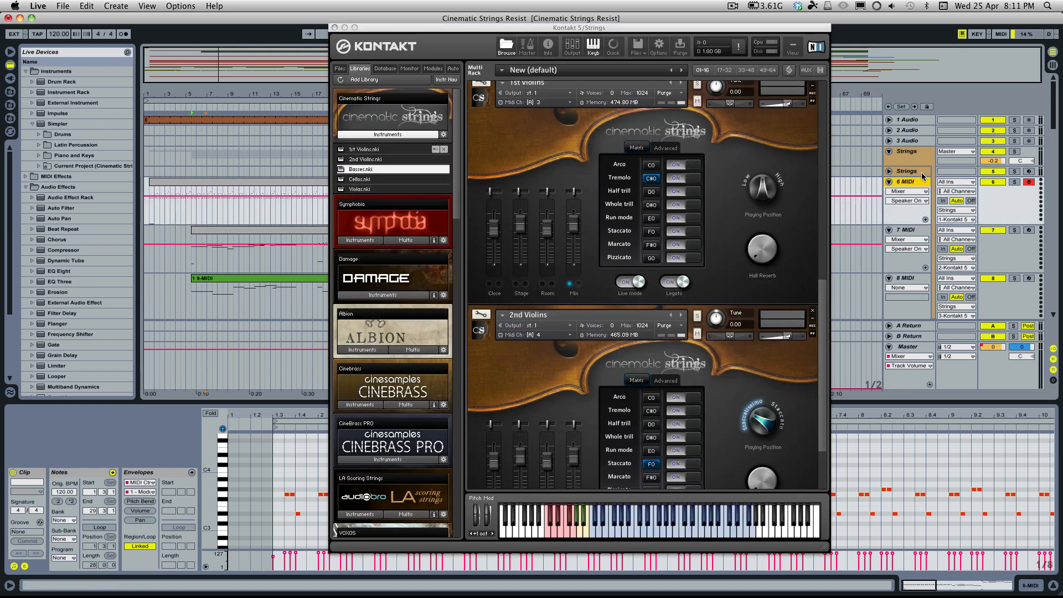
click(921, 172)
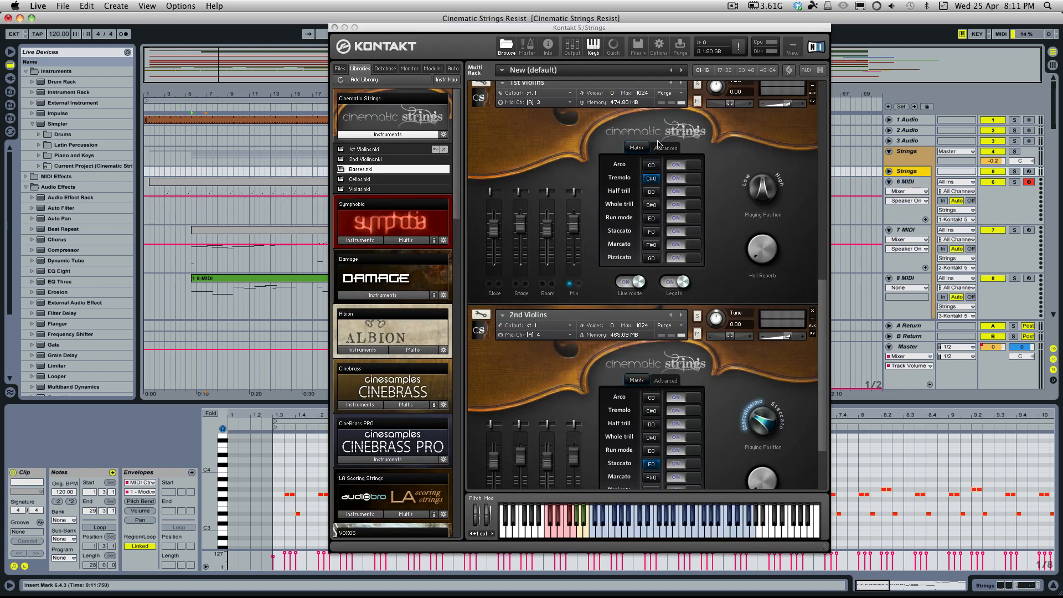
scroll(665, 172, down, 3)
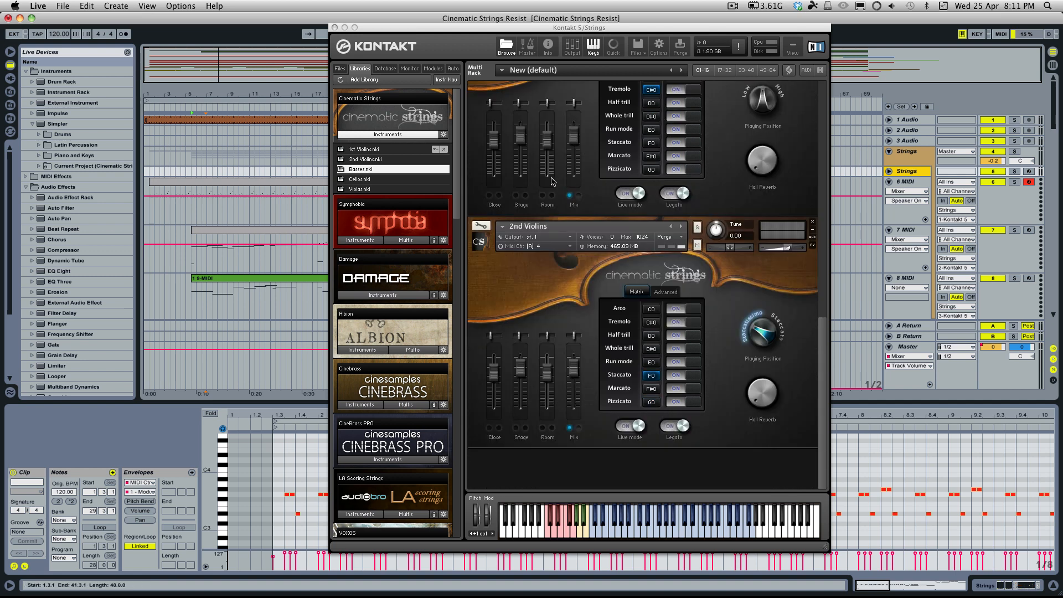
scroll(483, 215, up, 3)
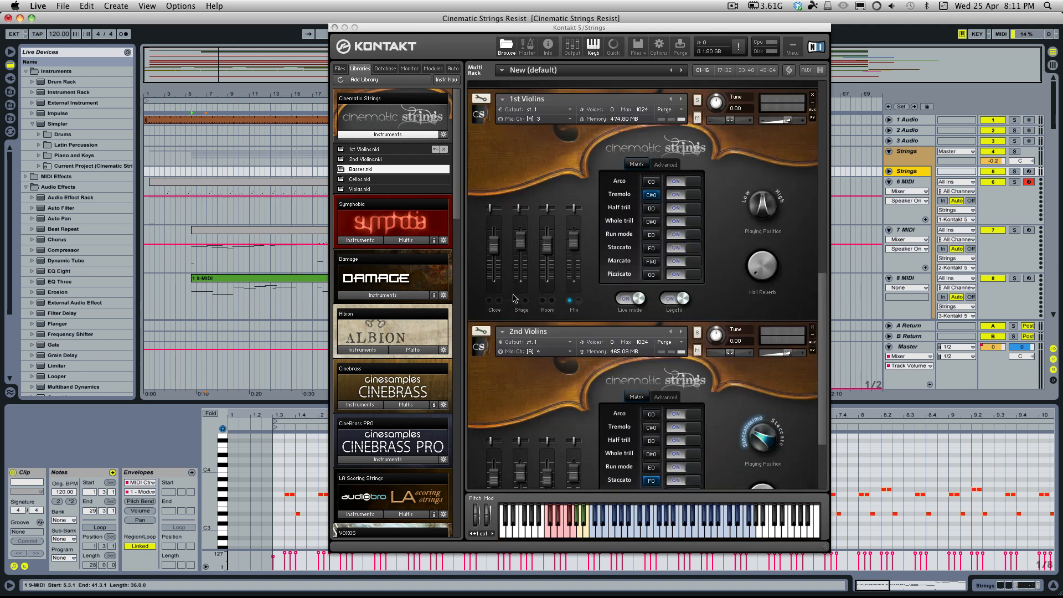
Browse Kontakt's library list, expanding and collapsing the Symphobia instruments
click(375, 240)
scroll(394, 388, down, 1)
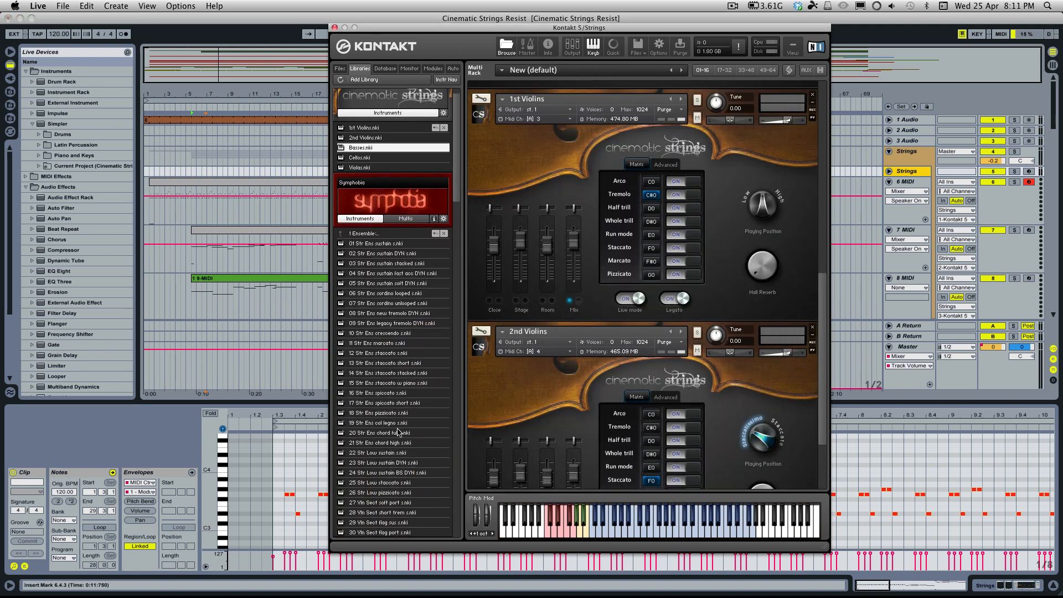
click(366, 219)
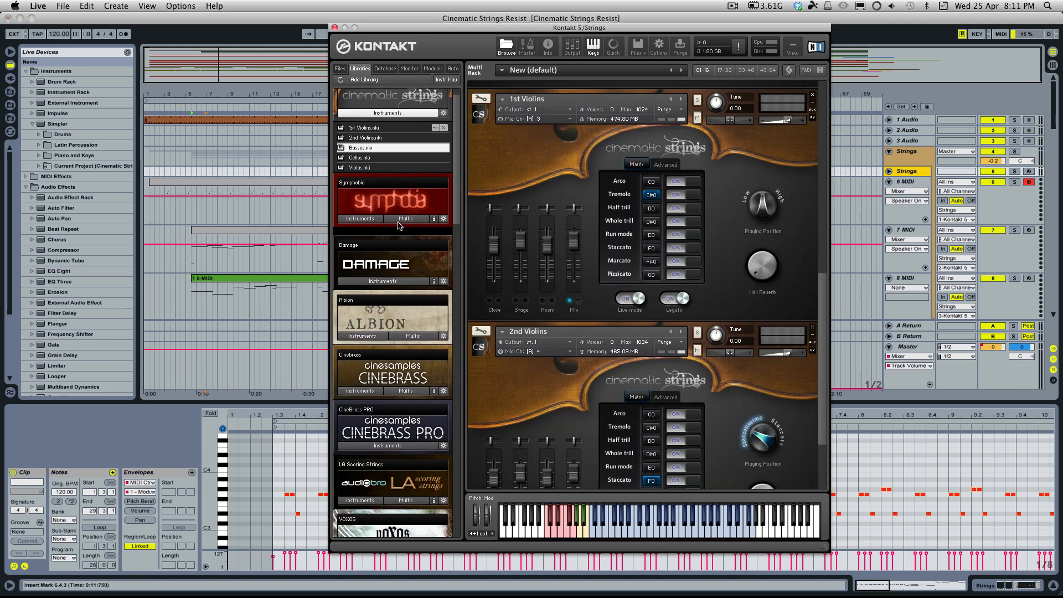
scroll(482, 238, up, 2)
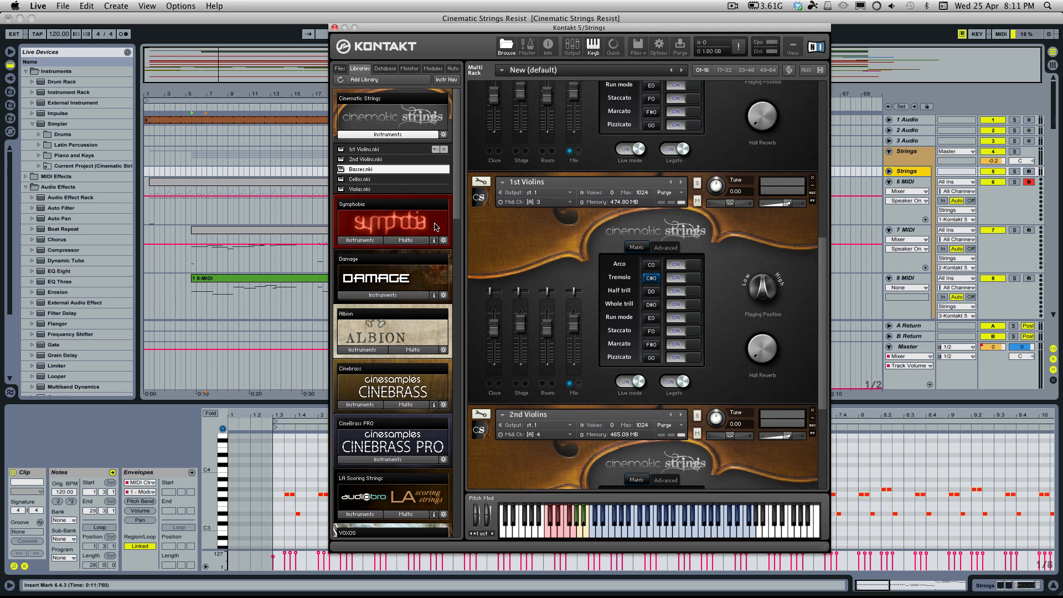
scroll(436, 226, down, 5)
scroll(436, 226, up, 5)
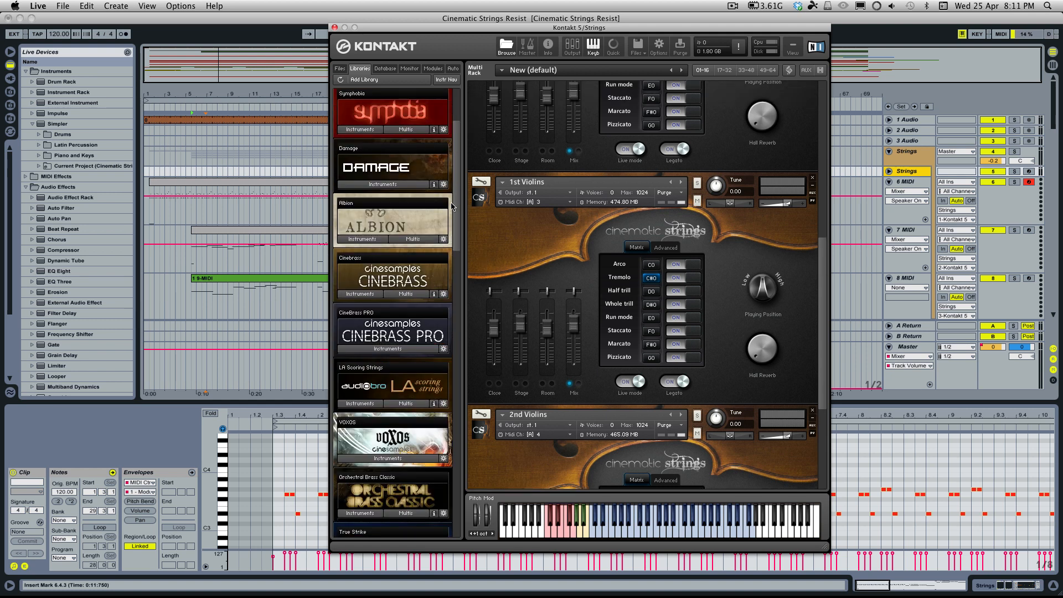
scroll(923, 248, down, 3)
scroll(922, 249, up, 3)
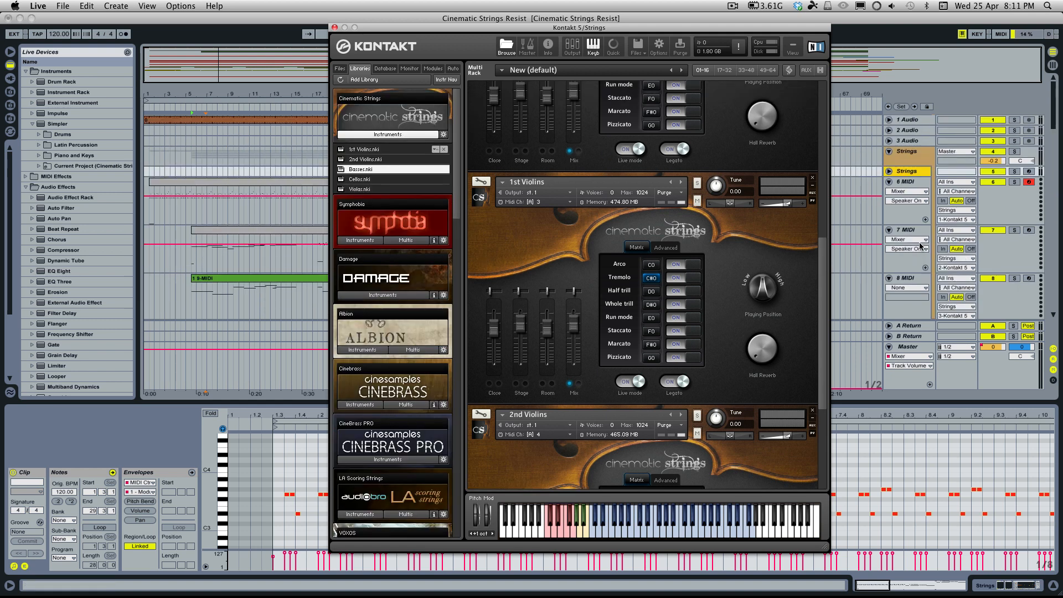
Close the Kontakt window and collapse the clip detail view to give the arrangement more room
scroll(920, 247, down, 2)
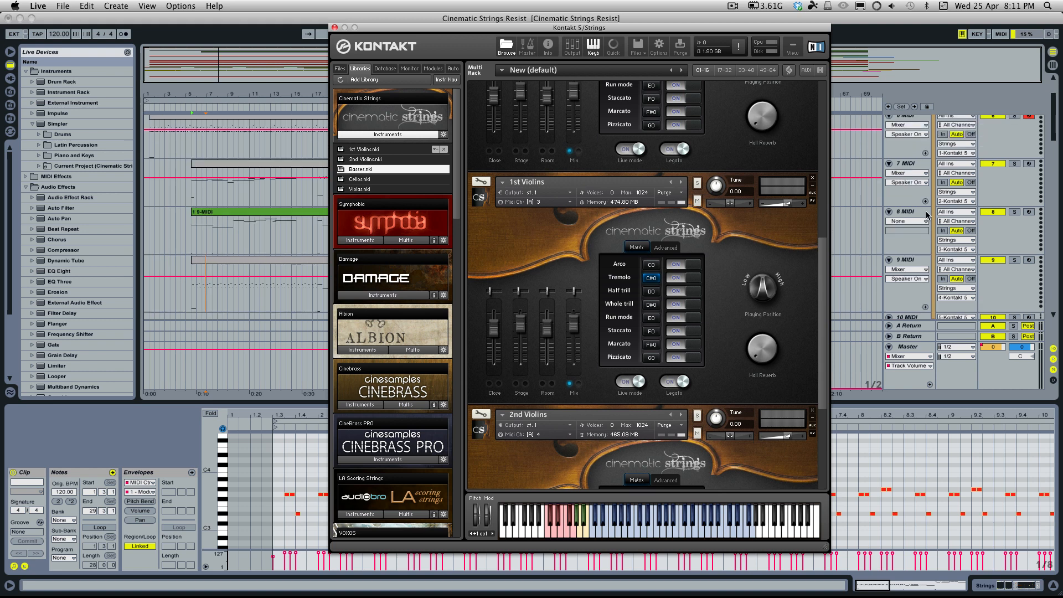
click(334, 27)
scroll(735, 212, up, 1)
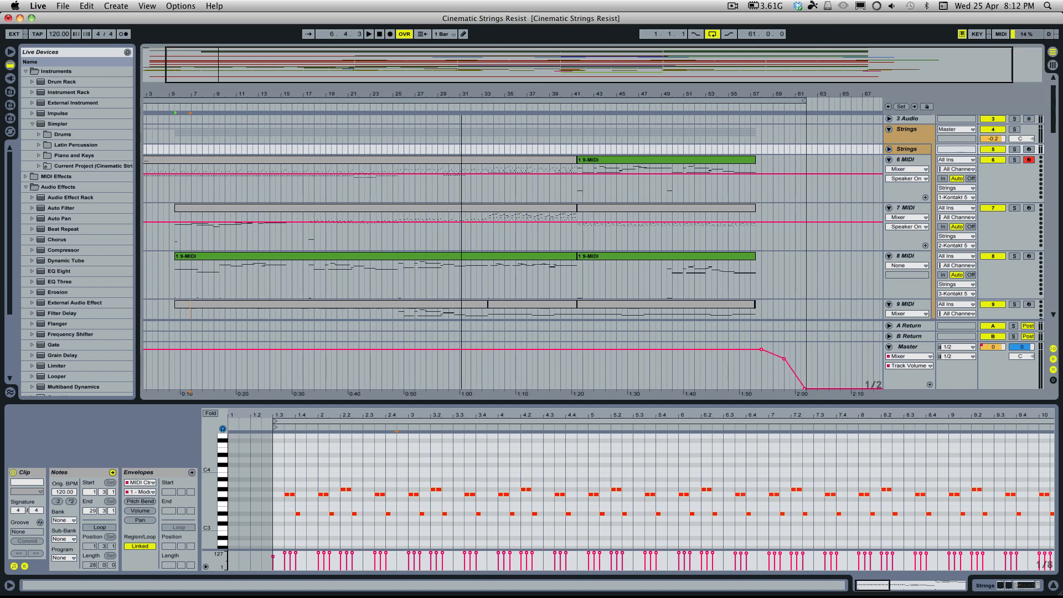
scroll(532, 235, down, 2)
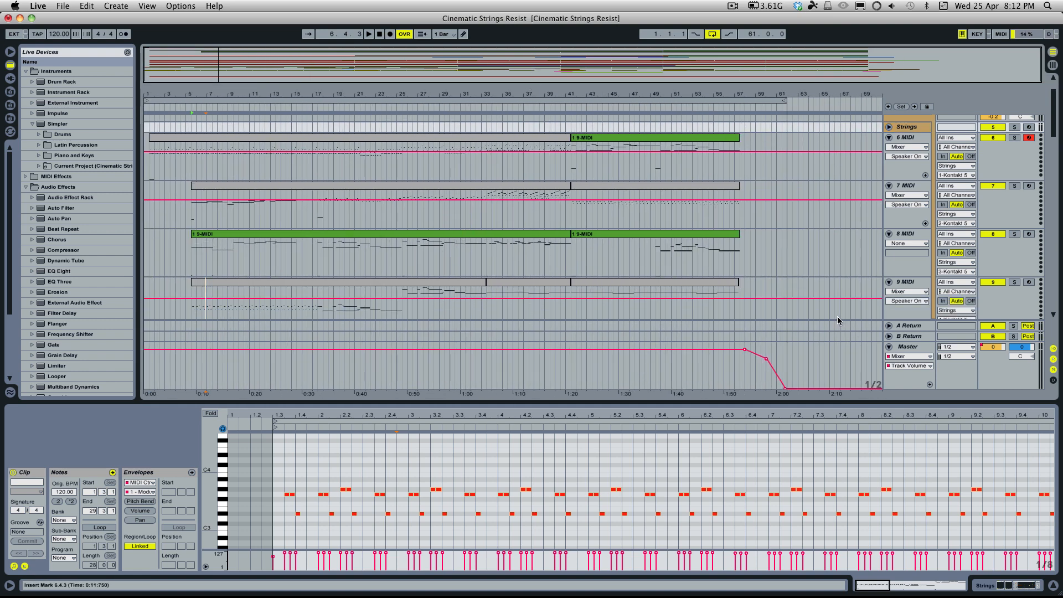
drag(821, 401, 831, 532)
scroll(829, 315, up, 2)
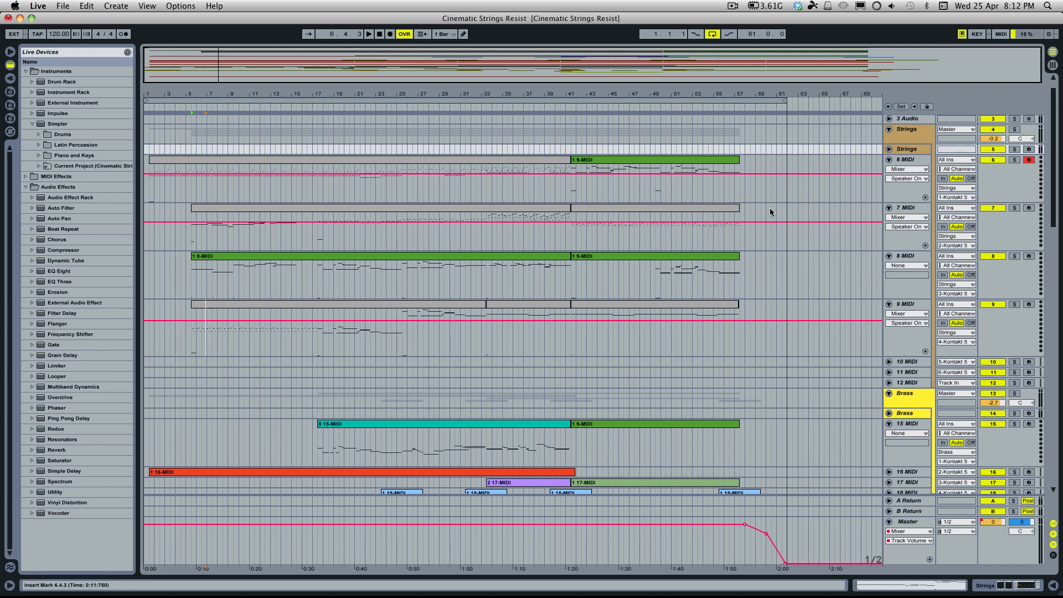
Rename the 9 MIDI track as 2nd Violins and the 7 MIDI track as Viola
click(913, 307)
key(super+r)
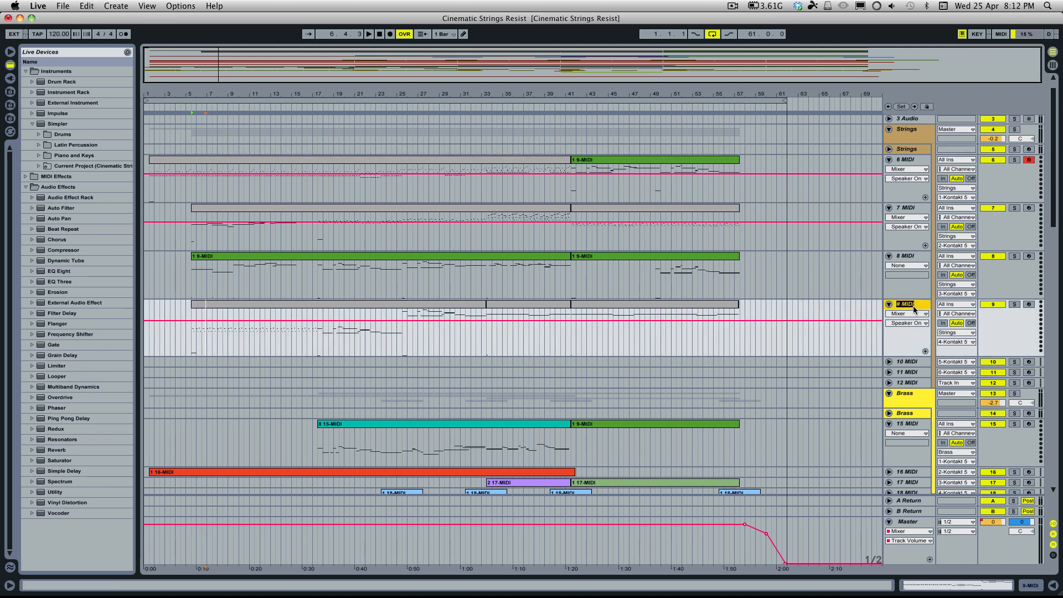
text(2nd Violins)
click(911, 210)
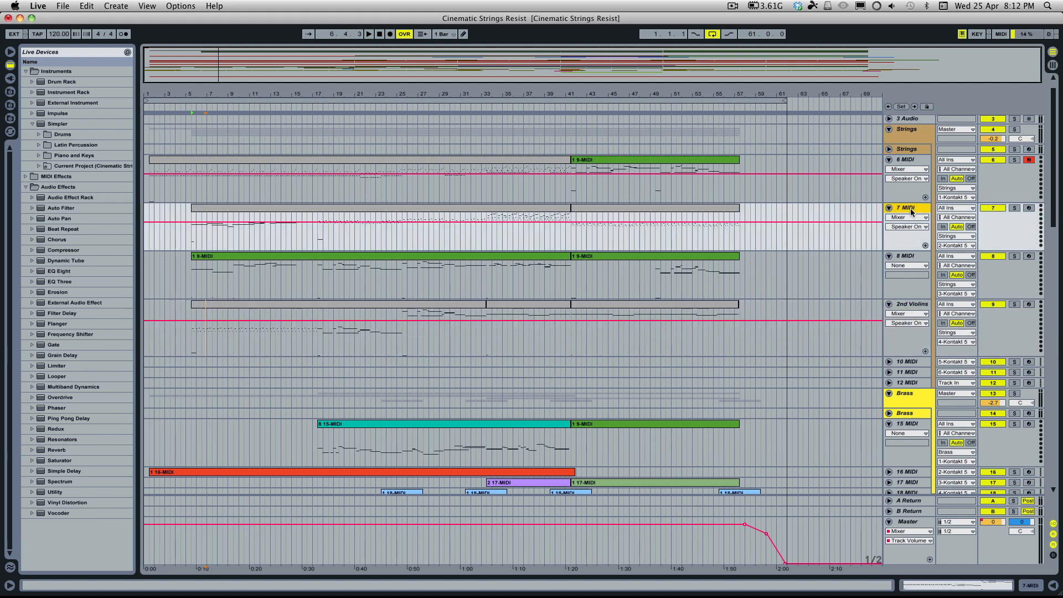
text(Viola)
key(Return)
Rename the 6 MIDI track as Cello
click(911, 159)
key(super+r)
text(Cello)
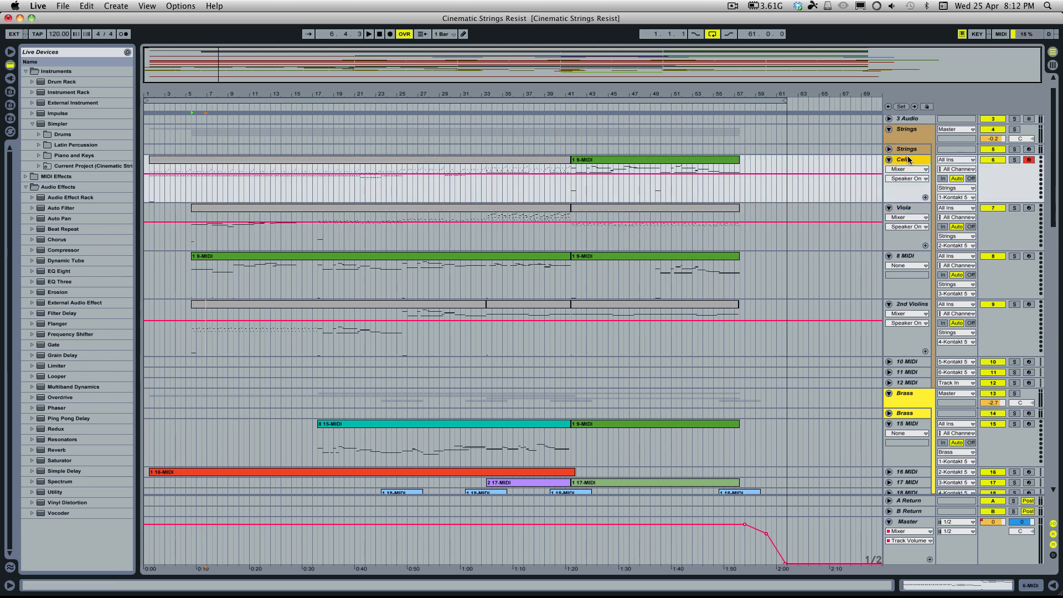
key(Return)
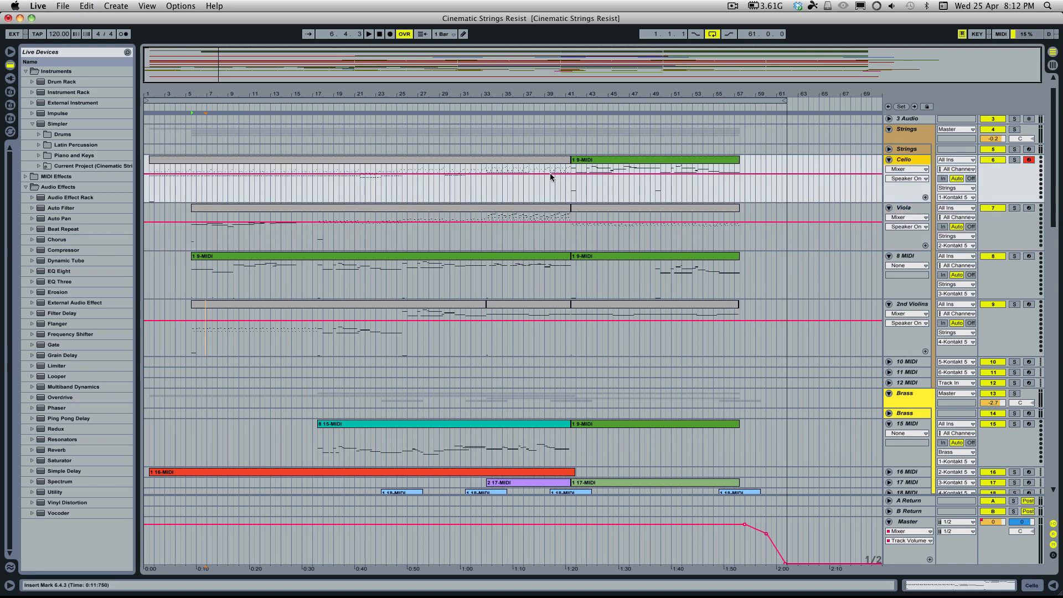
Select the first Cello clip and look over the string, brass and percussion tracks below it
click(503, 164)
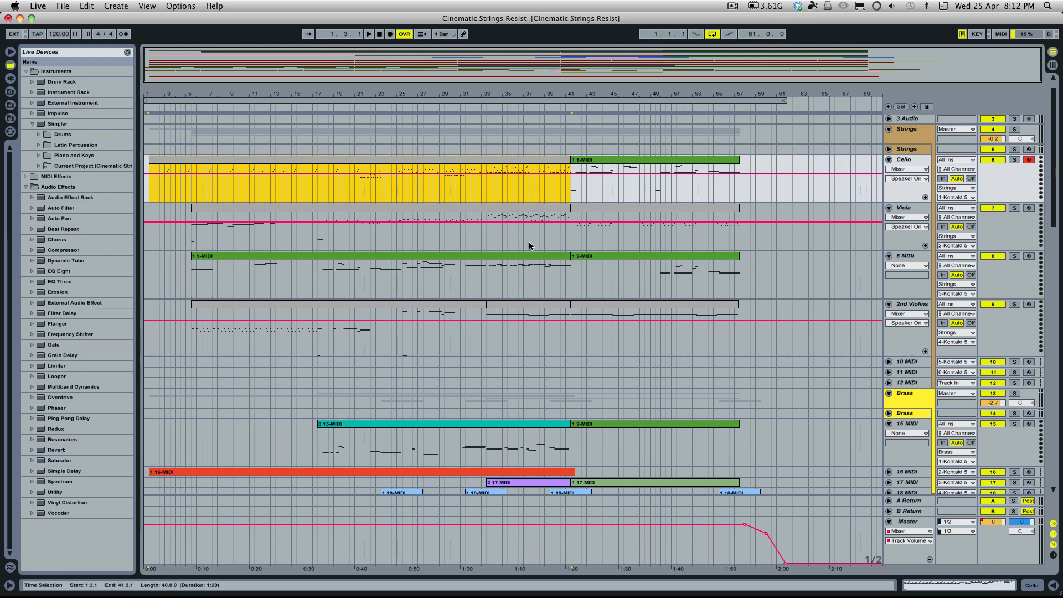
scroll(528, 249, down, 3)
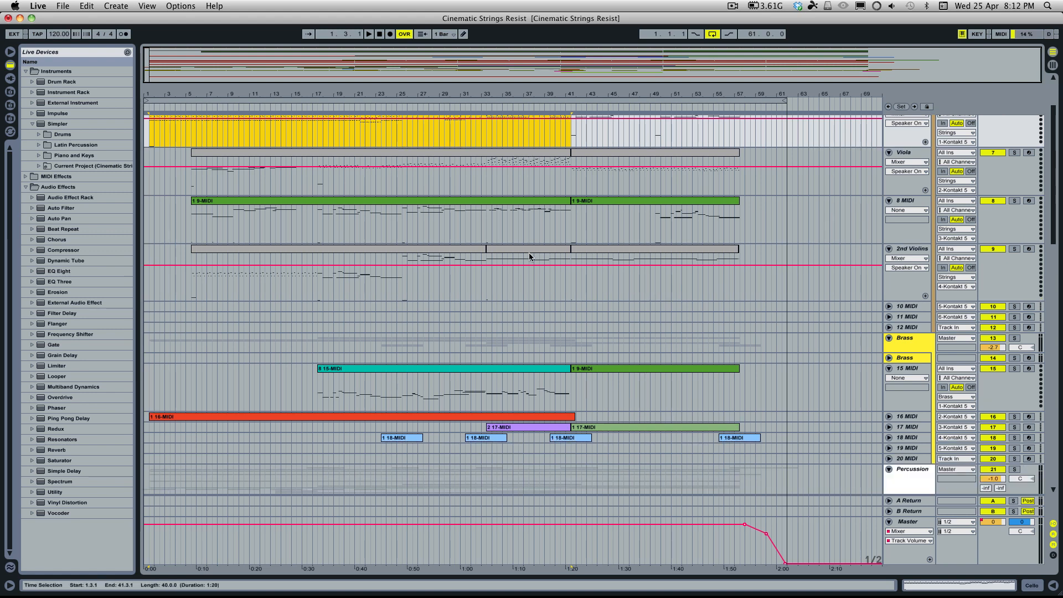
scroll(668, 259, up, 1)
scroll(669, 260, up, 3)
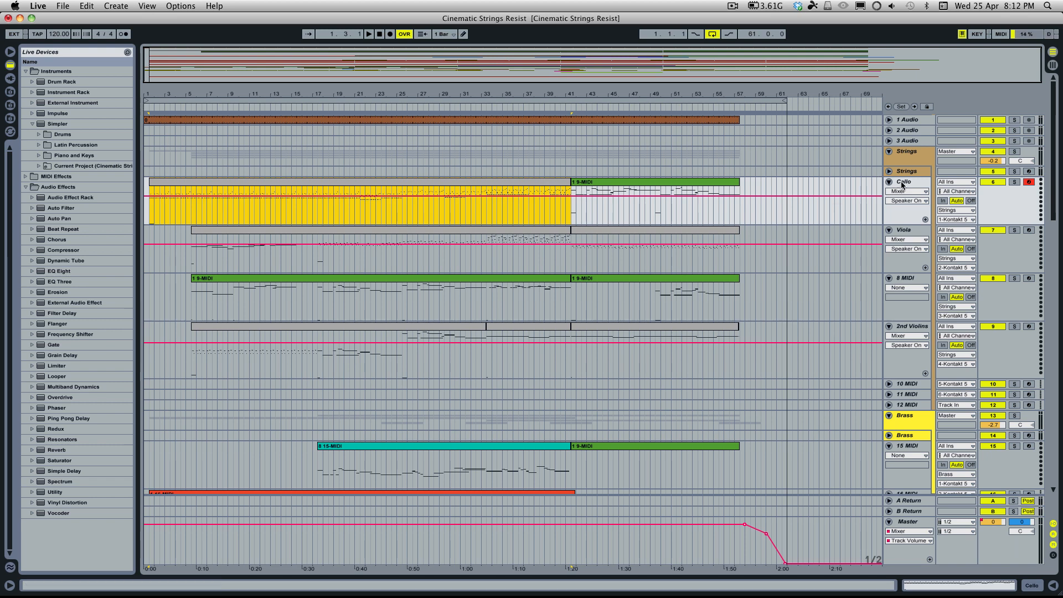
Show the Strings track's device chain, view its Kontakt multi with all string sections, and close the window
click(902, 173)
double_click(903, 173)
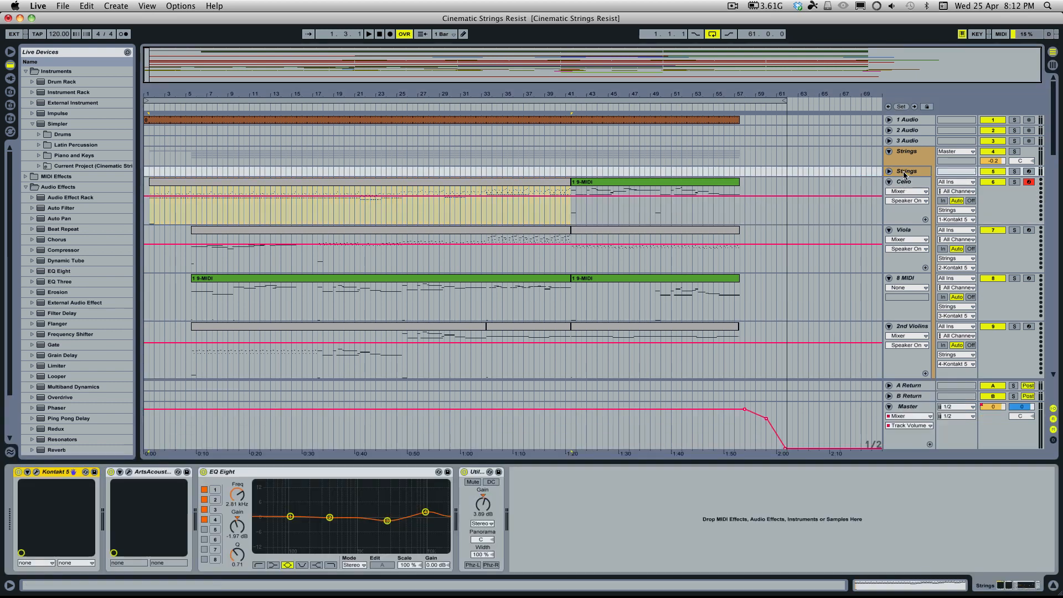
click(36, 473)
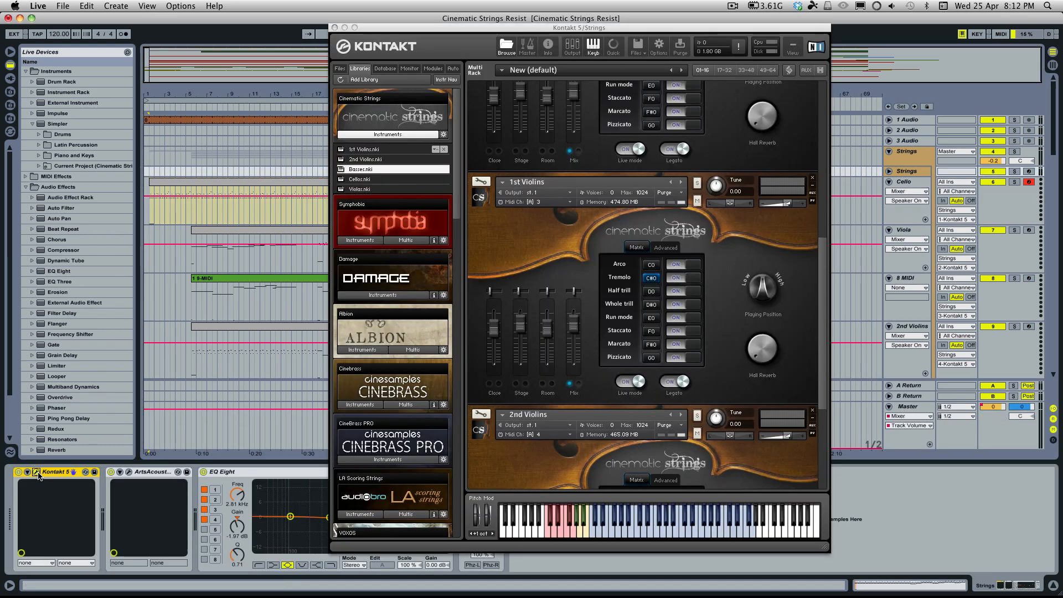
drag(413, 29, 361, 31)
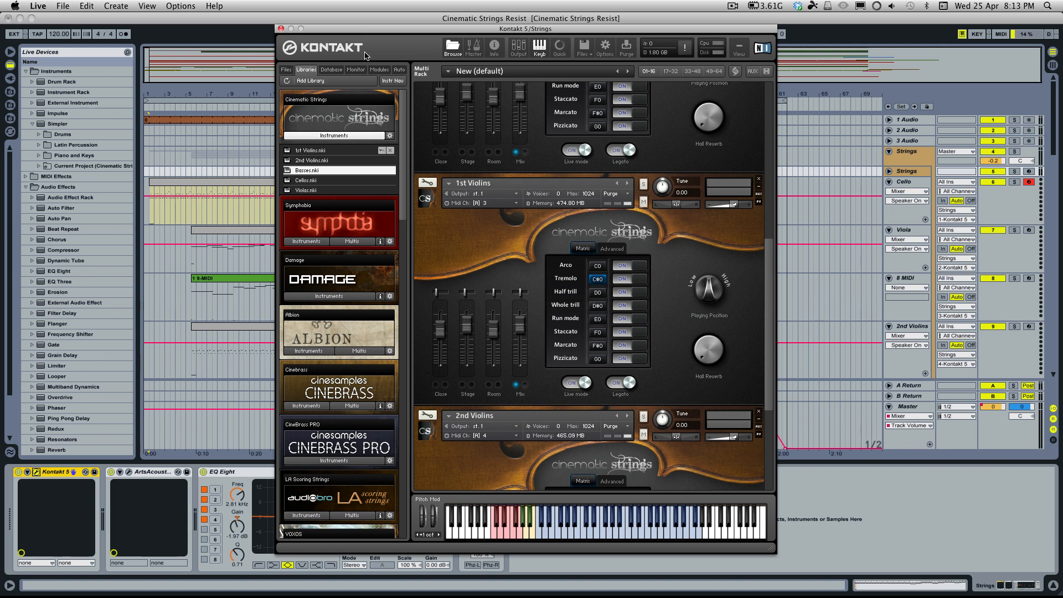
drag(314, 30, 316, 30)
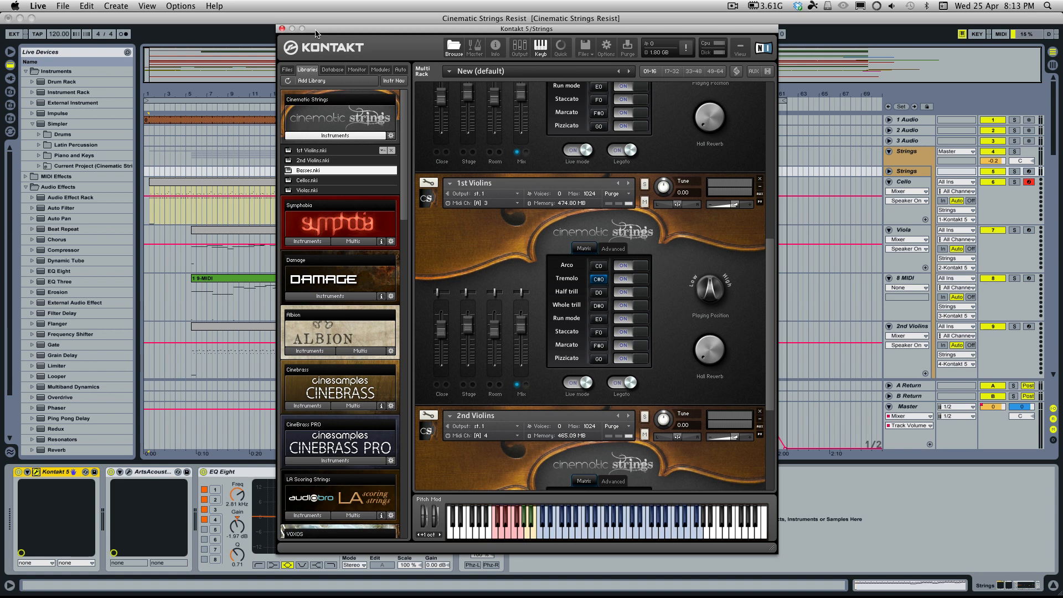
click(282, 30)
Review the whole arrangement from the strings through the brass, percussion and DAMAGE tracks, zooming in slightly on the timeline
scroll(366, 237, down, 15)
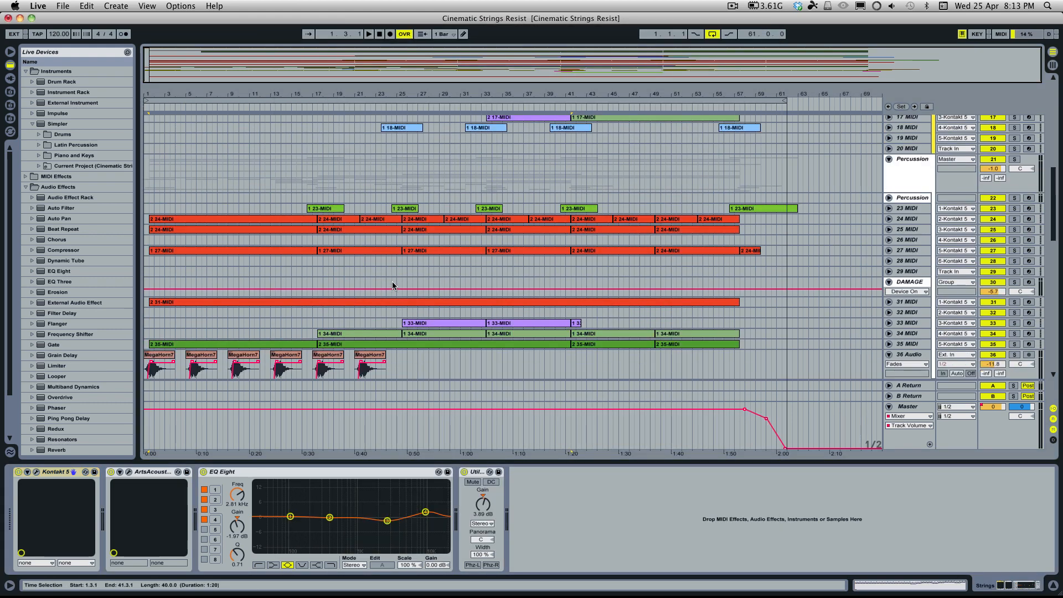
scroll(393, 285, up, 15)
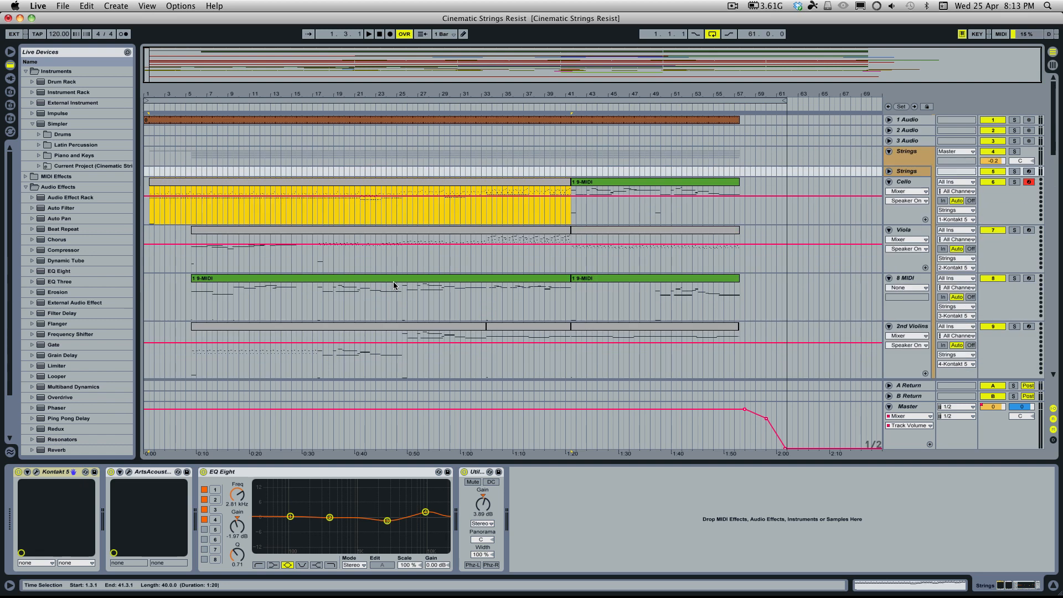
scroll(393, 281, down, 12)
scroll(388, 222, up, 8)
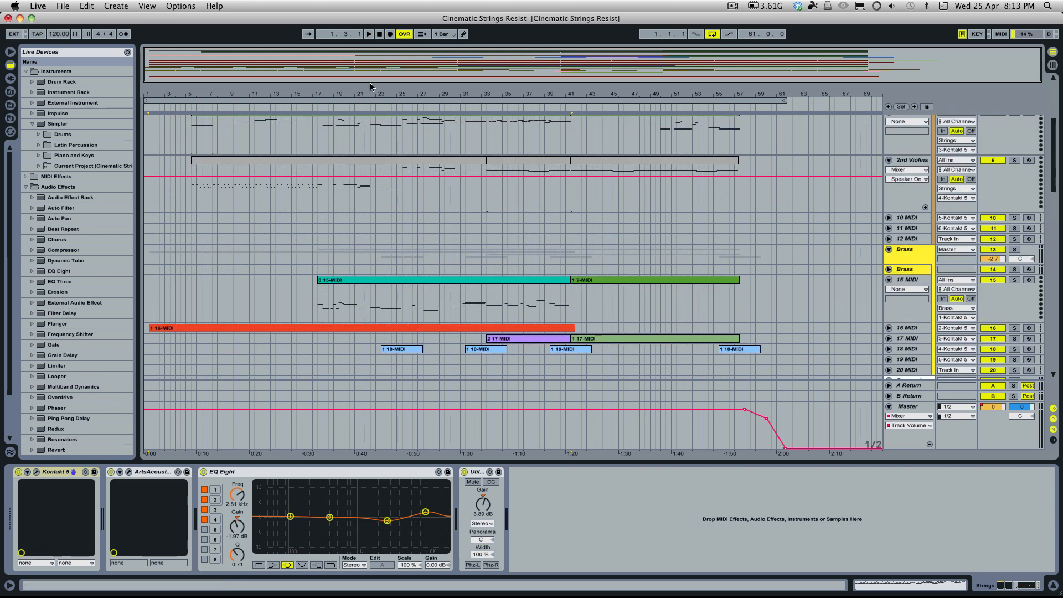
scroll(364, 139, up, 4)
scroll(358, 155, down, 4)
scroll(359, 164, up, 4)
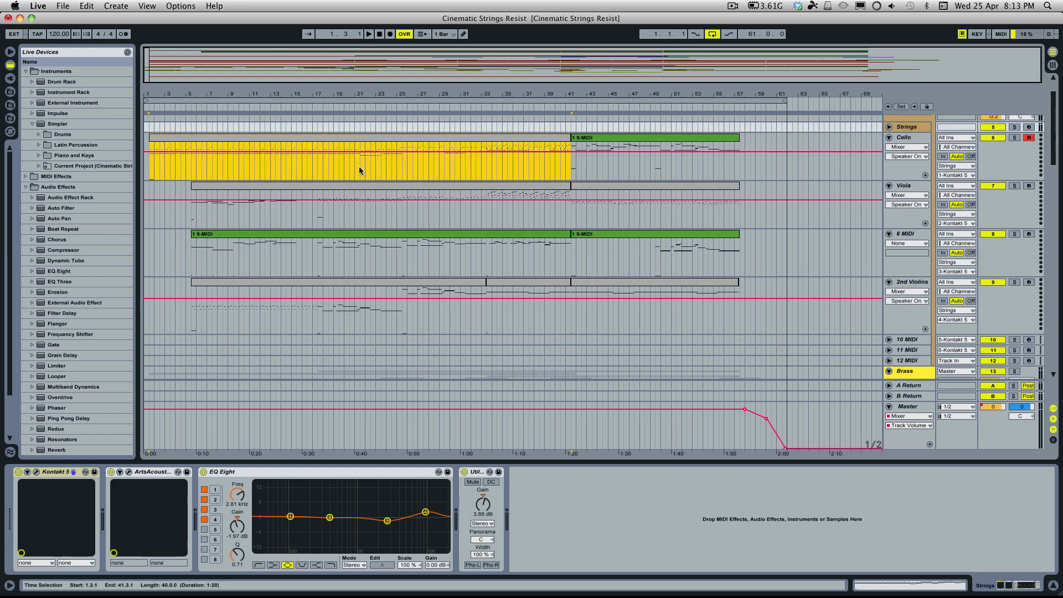
scroll(359, 166, up, 3)
drag(365, 63, 363, 75)
scroll(347, 205, down, 8)
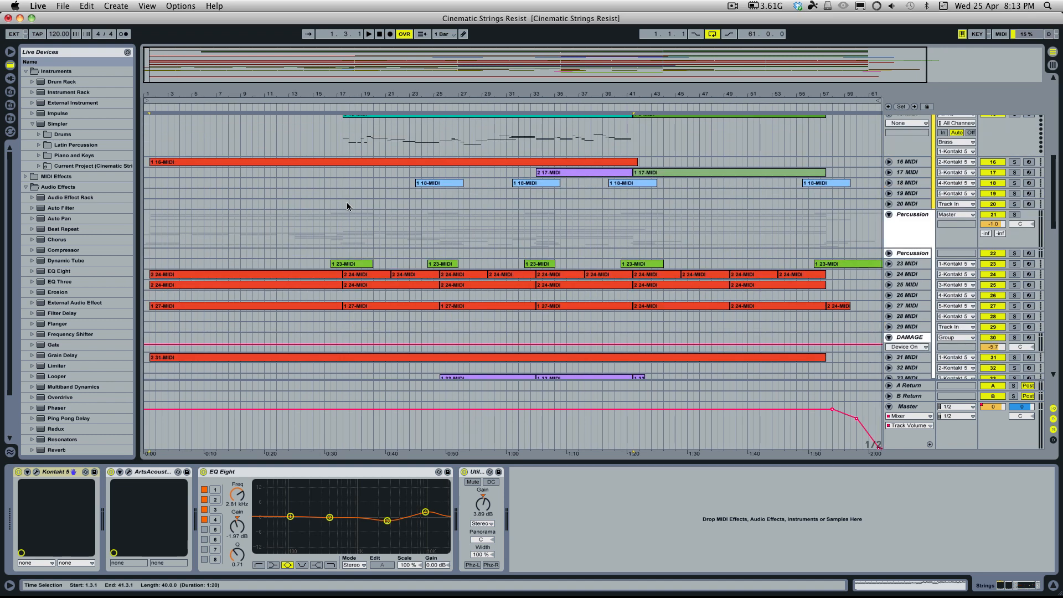
scroll(347, 205, up, 8)
scroll(347, 205, down, 7)
scroll(360, 183, up, 7)
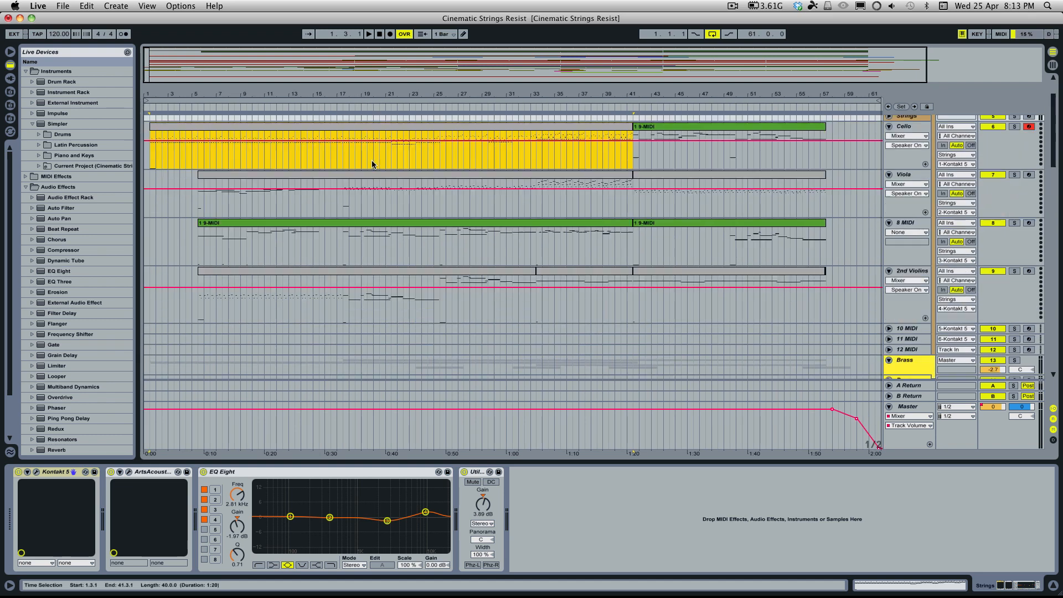
scroll(372, 164, up, 2)
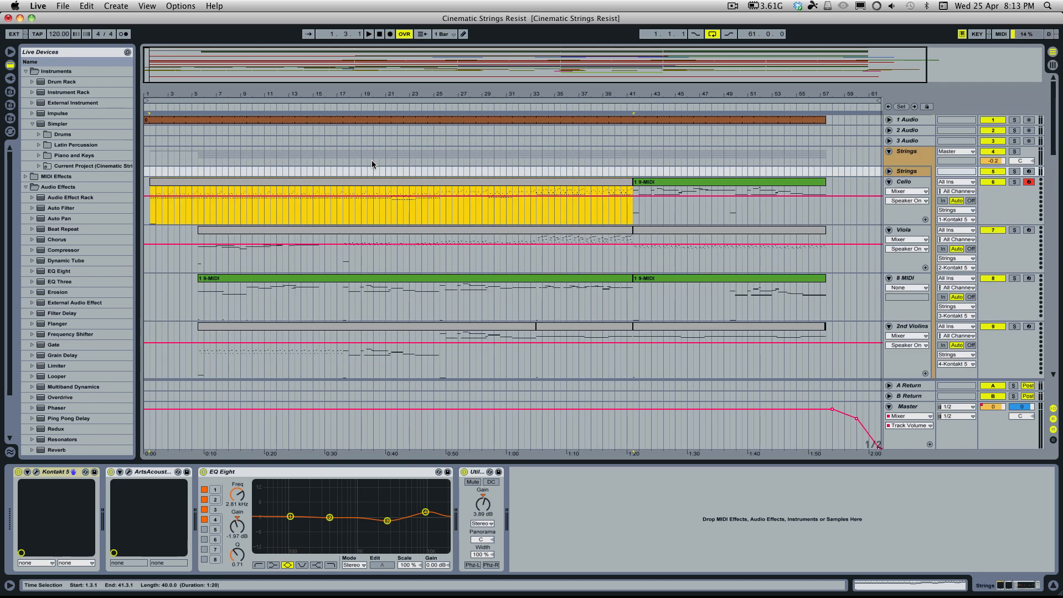